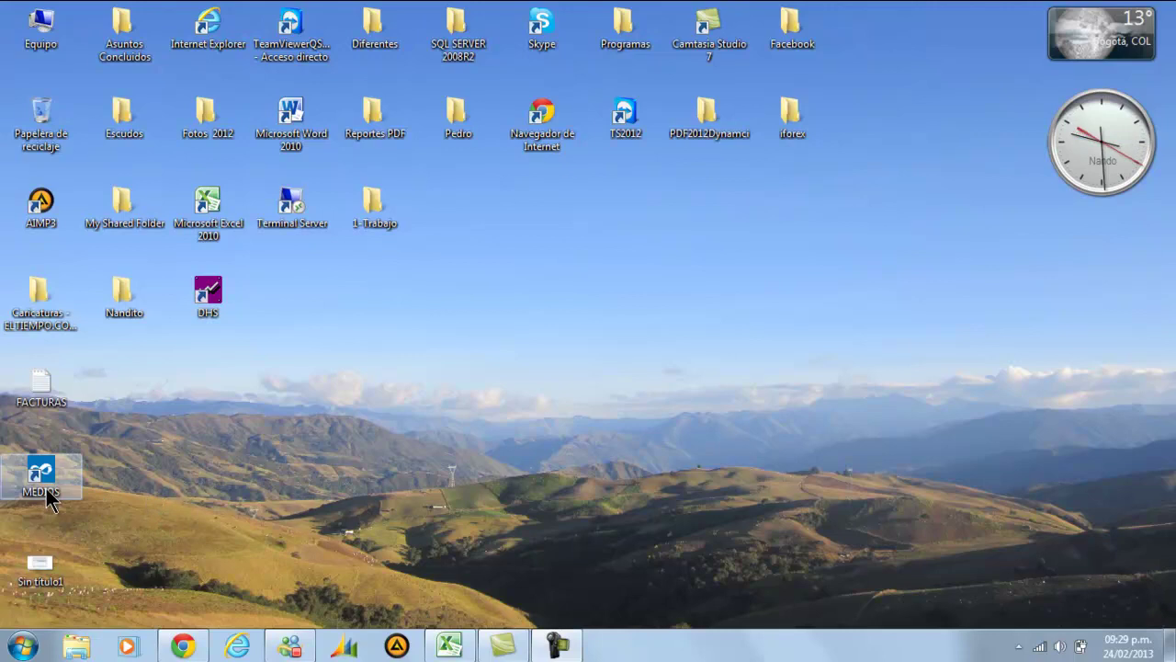
Launch DHS Medios Magnéticos from the MEDIOS shortcut and select company QUIMICOS Y SOLVENTES S.A
double_click(46, 487)
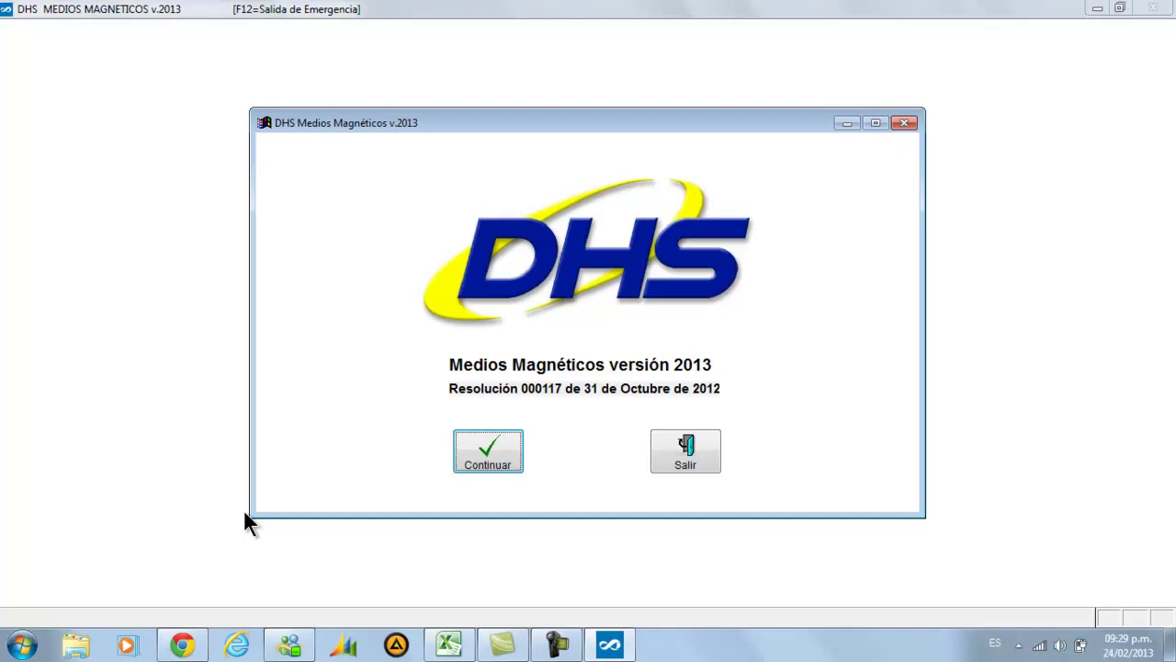
click(499, 453)
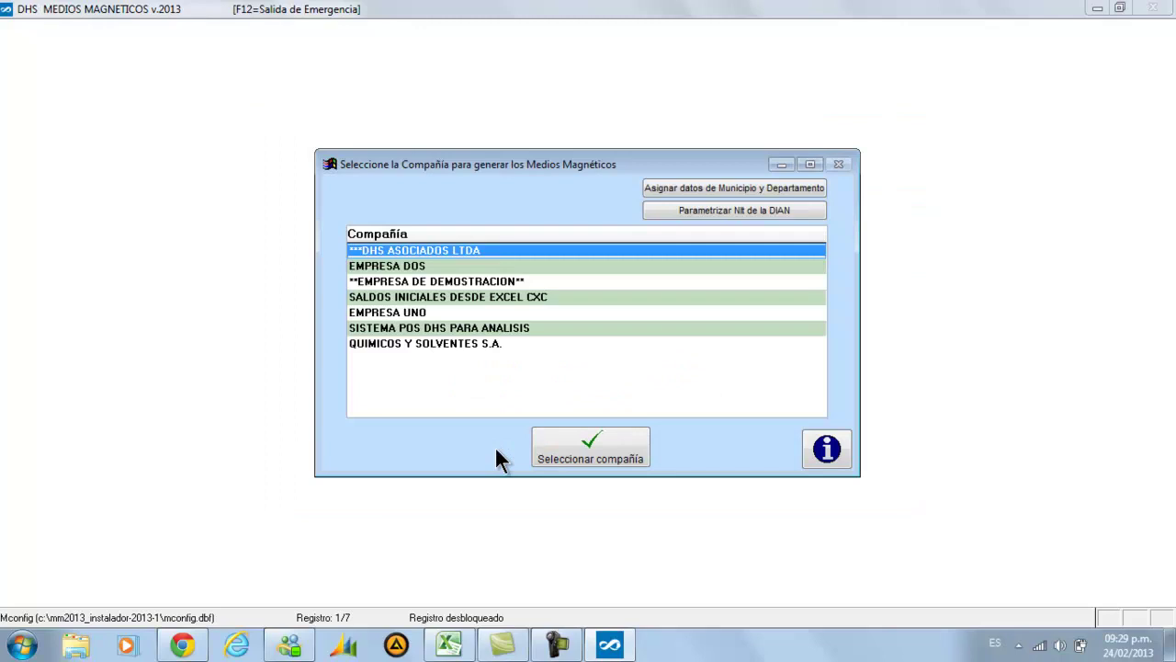
key(Down)
key(Down)
key(Down)
key(Down)
key(Down)
key(Down)
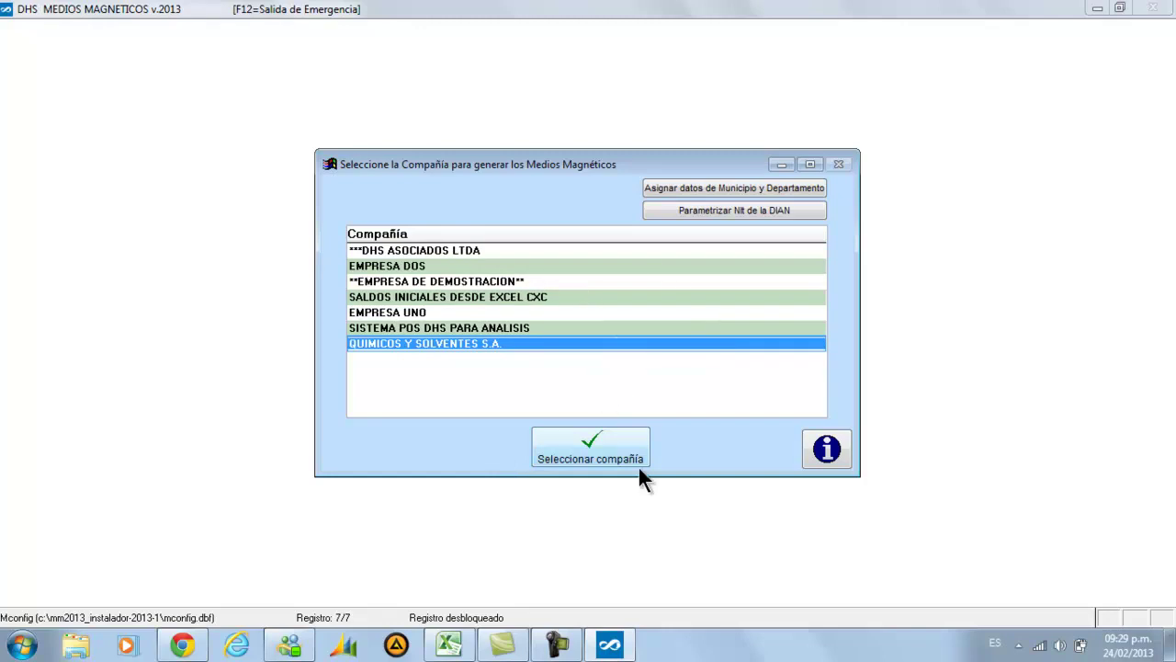
key(Up)
key(Up)
key(Up)
key(Up)
key(Up)
key(Up)
key(Down)
key(Down)
key(Down)
key(Down)
key(Down)
key(Down)
click(589, 459)
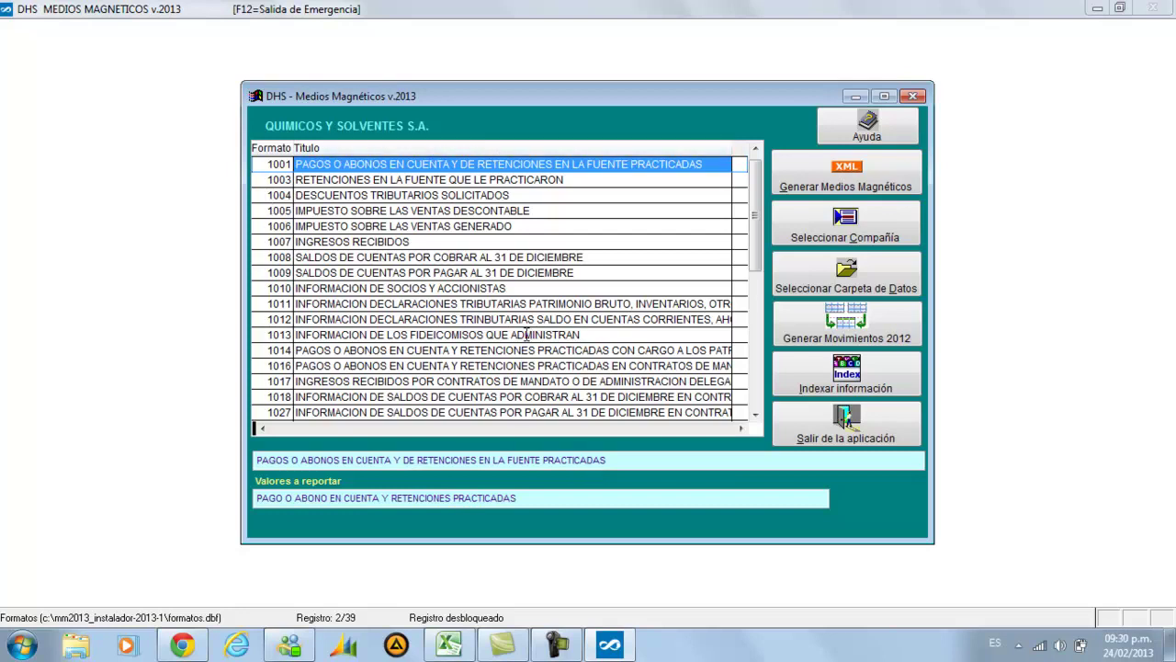
Browse the formats from 1001 to 1003, then bring up the Libro1 workbook of IVA accounts
key(Down)
key(Down)
key(Down)
key(Down)
key(Down)
key(Down)
key(Down)
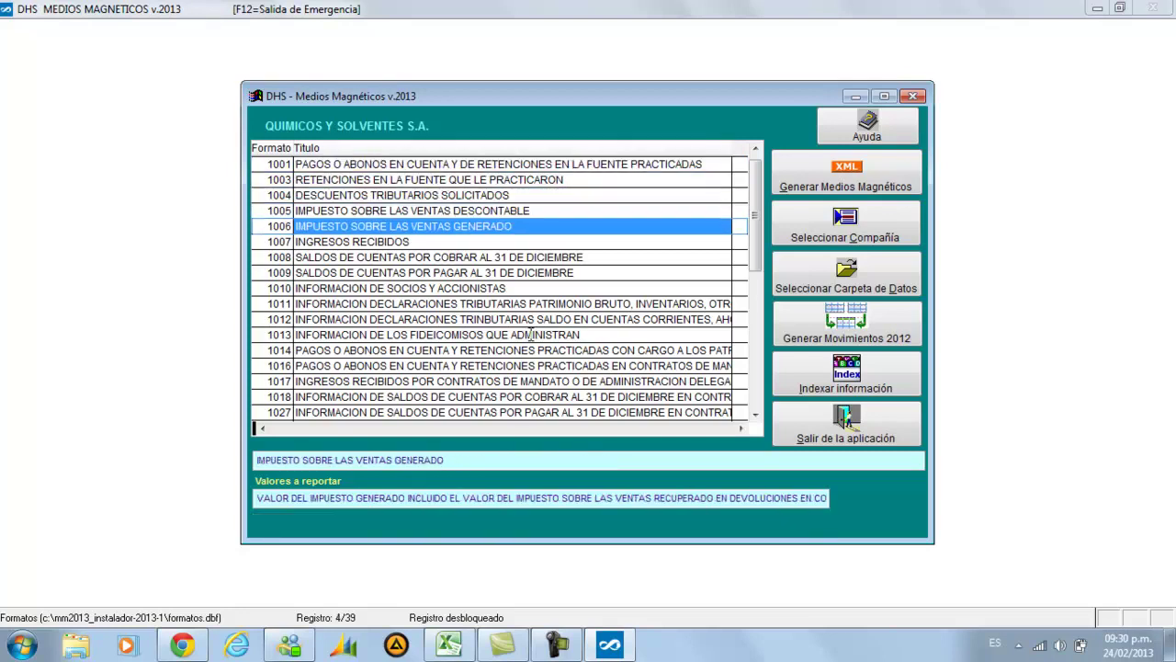
key(Down)
key(Down)
key(Down)
key(Down)
key(Down)
key(Down)
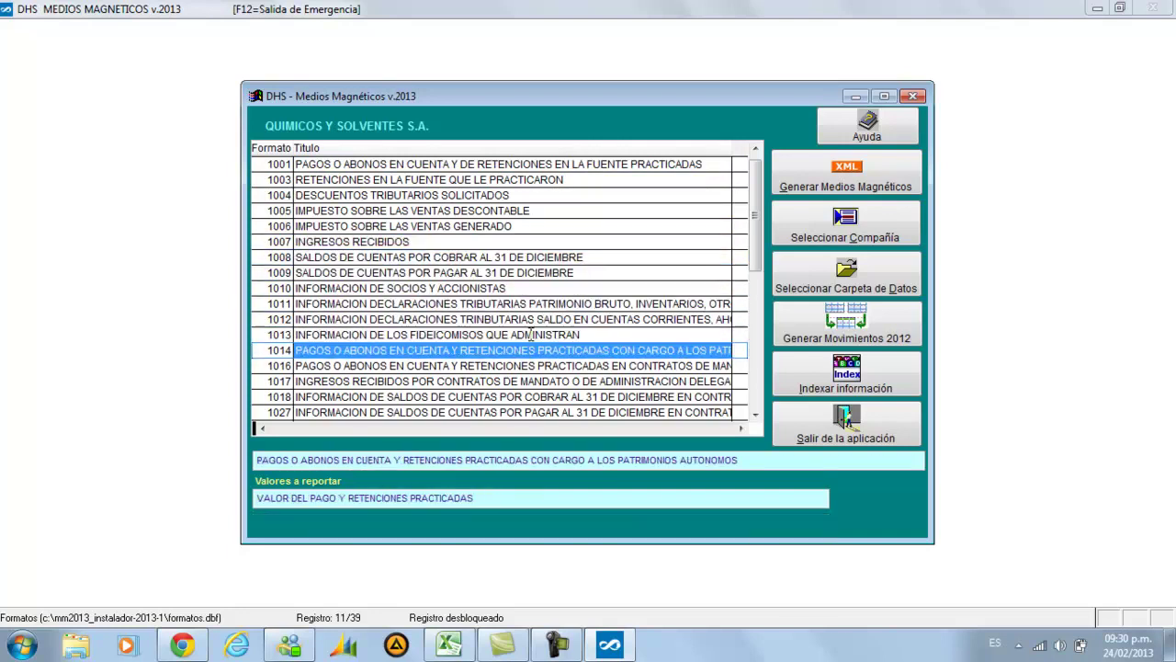
key(Up)
key(Up)
key(Up)
key(Up)
key(Up)
key(Up)
key(Up)
key(Up)
key(Up)
key(Up)
key(Up)
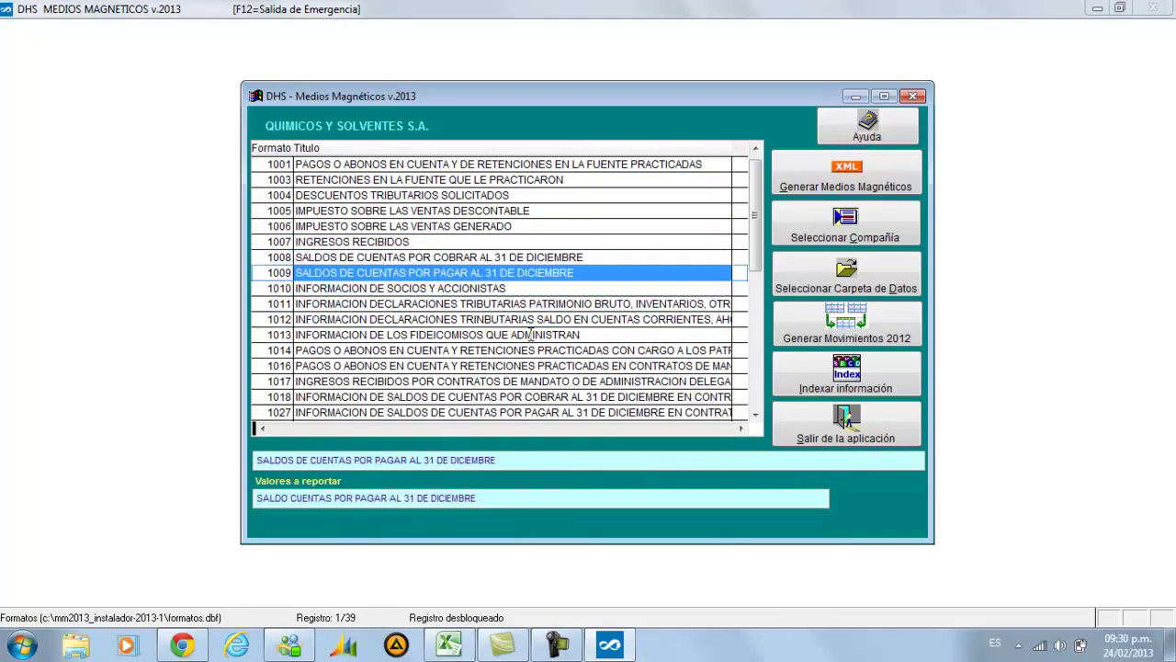
key(Up)
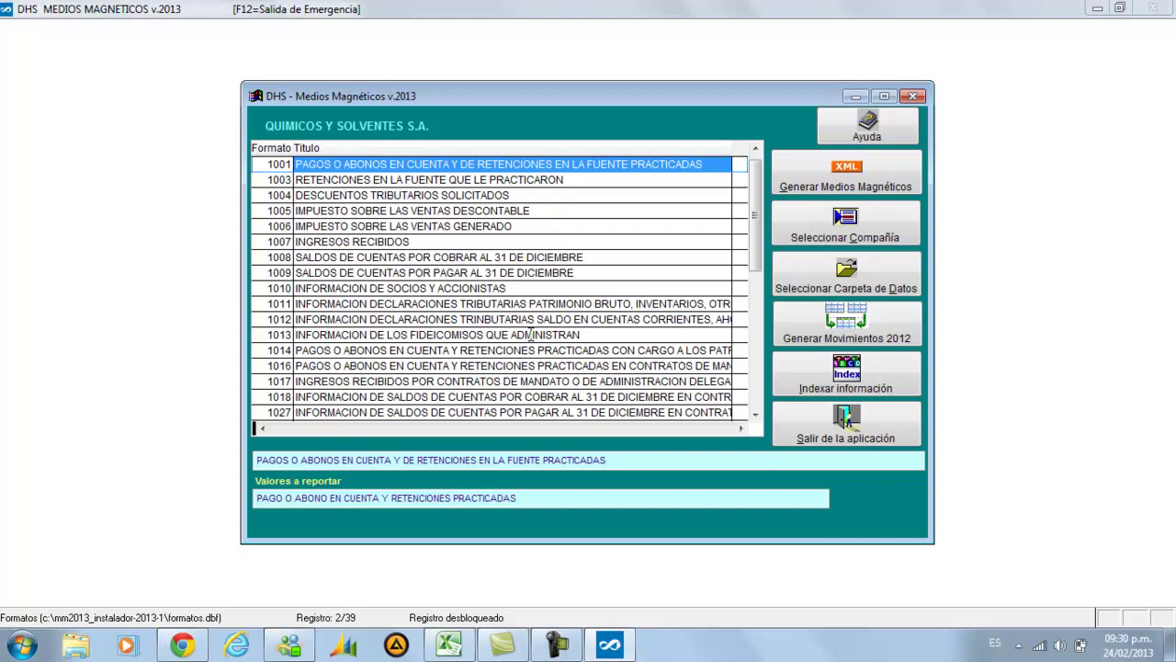
key(Down)
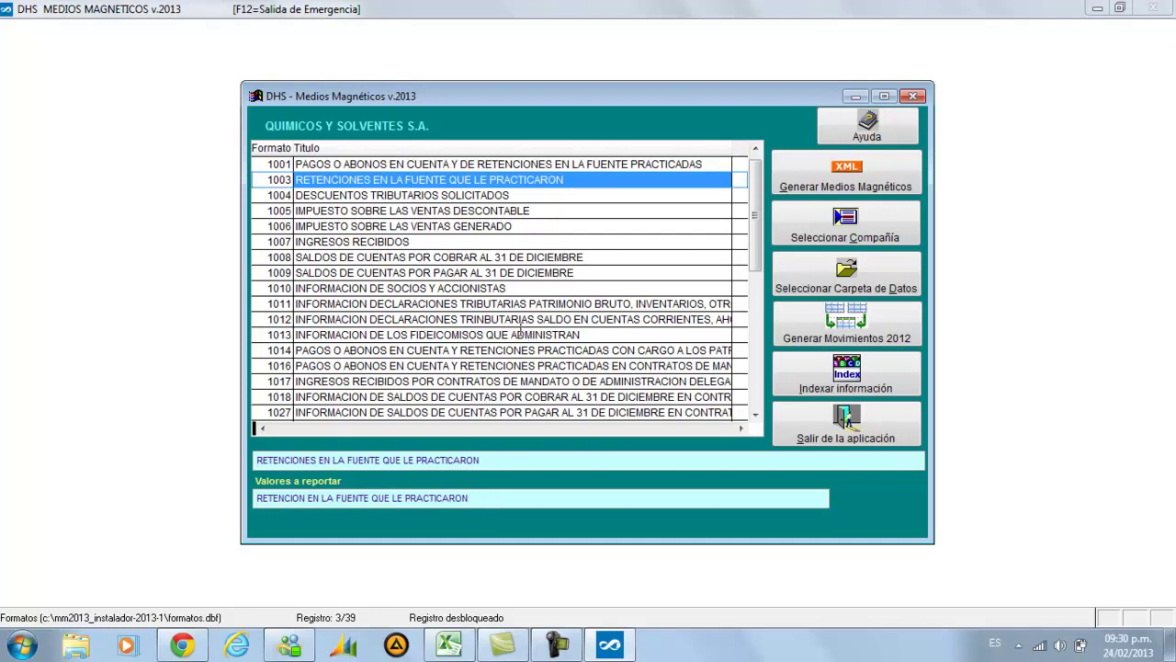
click(448, 645)
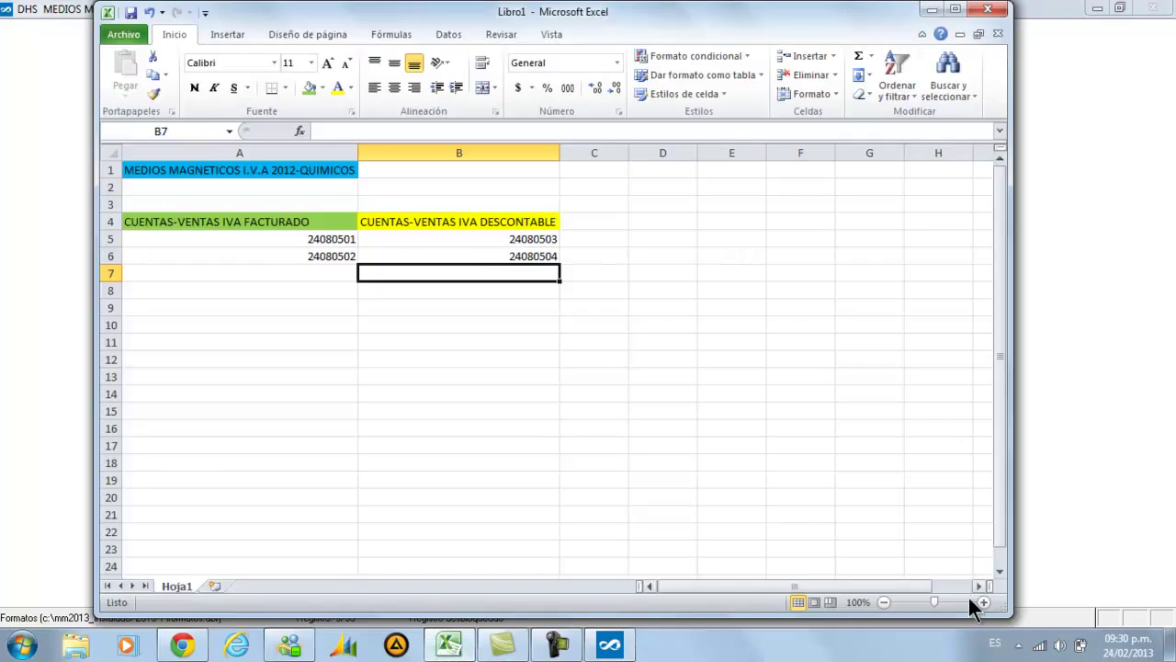
Resize and move the Excel window, check accounts 24080503 and 24080504, then minimize it
drag(1005, 610, 632, 597)
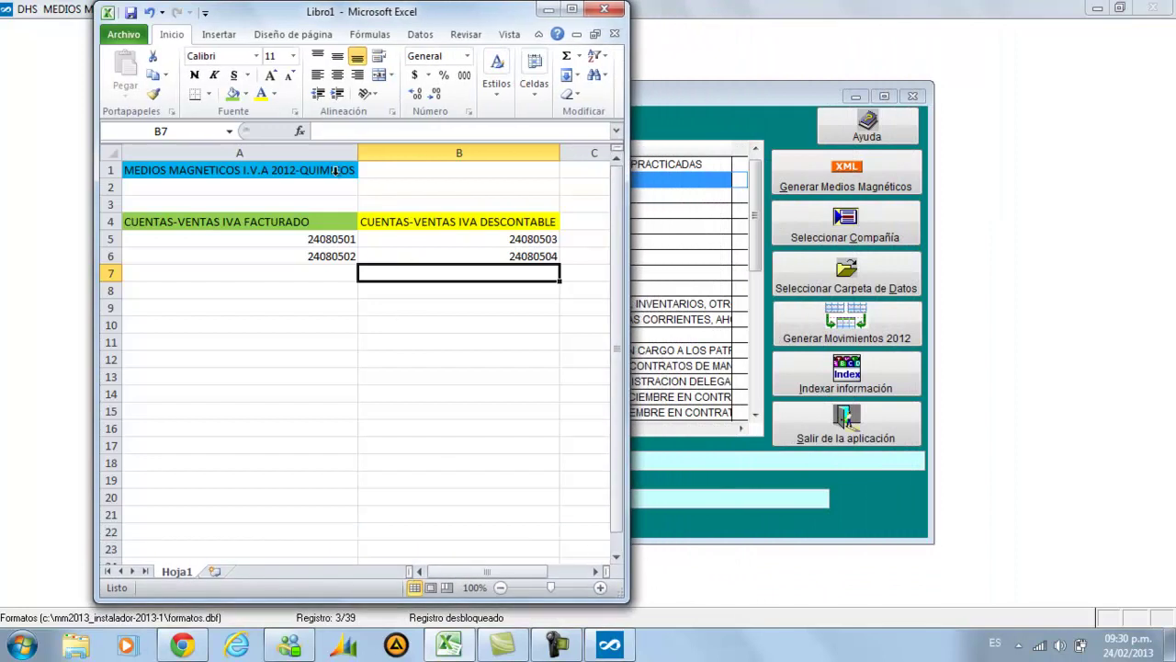
drag(260, 14, 782, 33)
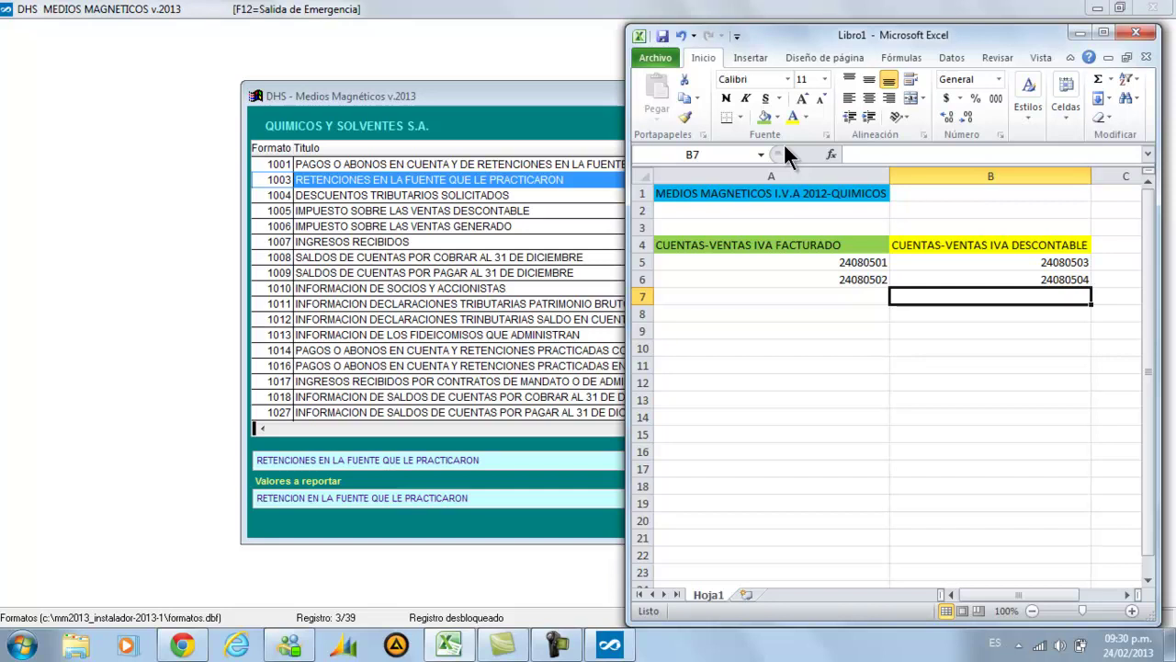
click(956, 263)
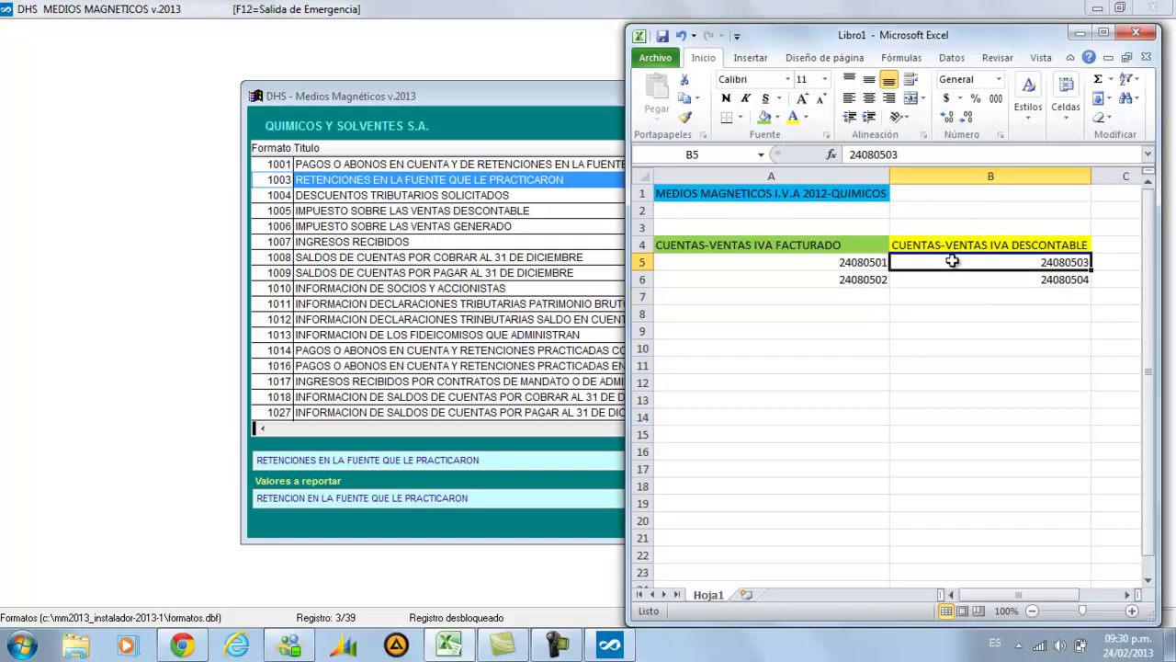
click(951, 276)
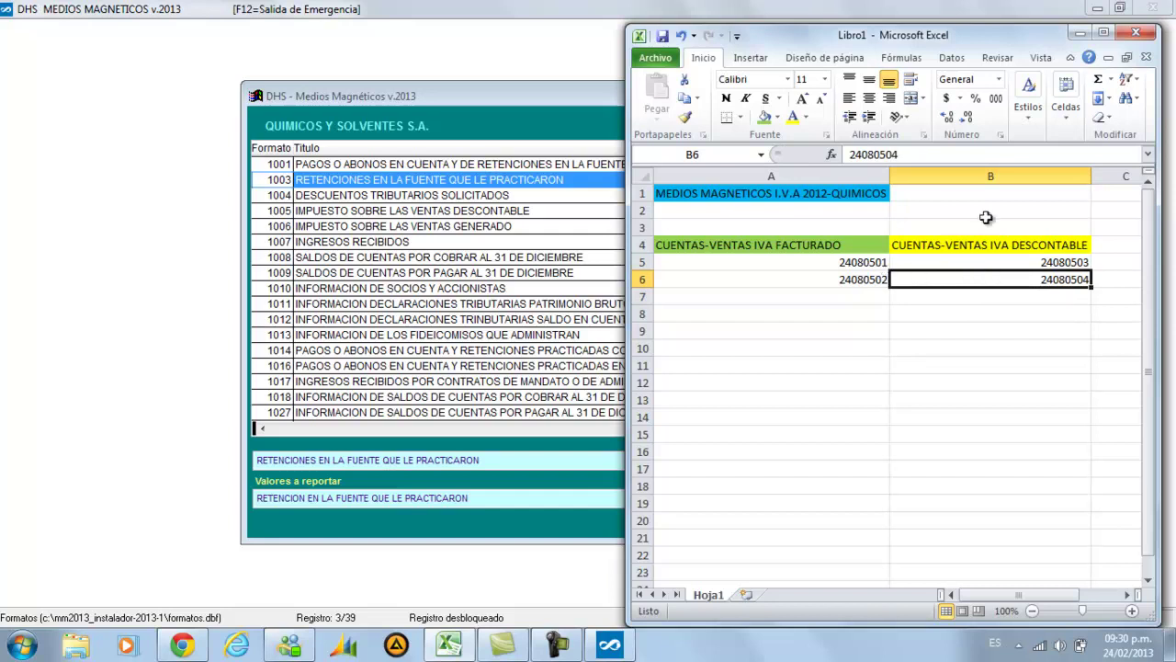
click(1082, 38)
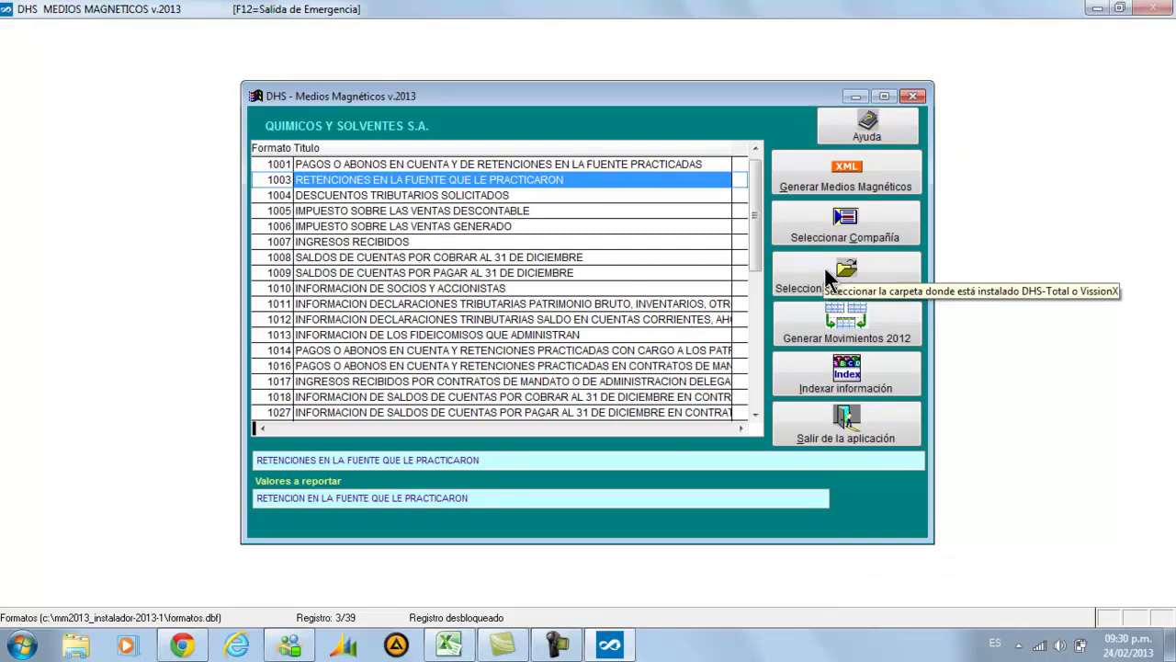
Select format 1005 and open its Generar Medios Magnéticos window
key(Down)
key(Down)
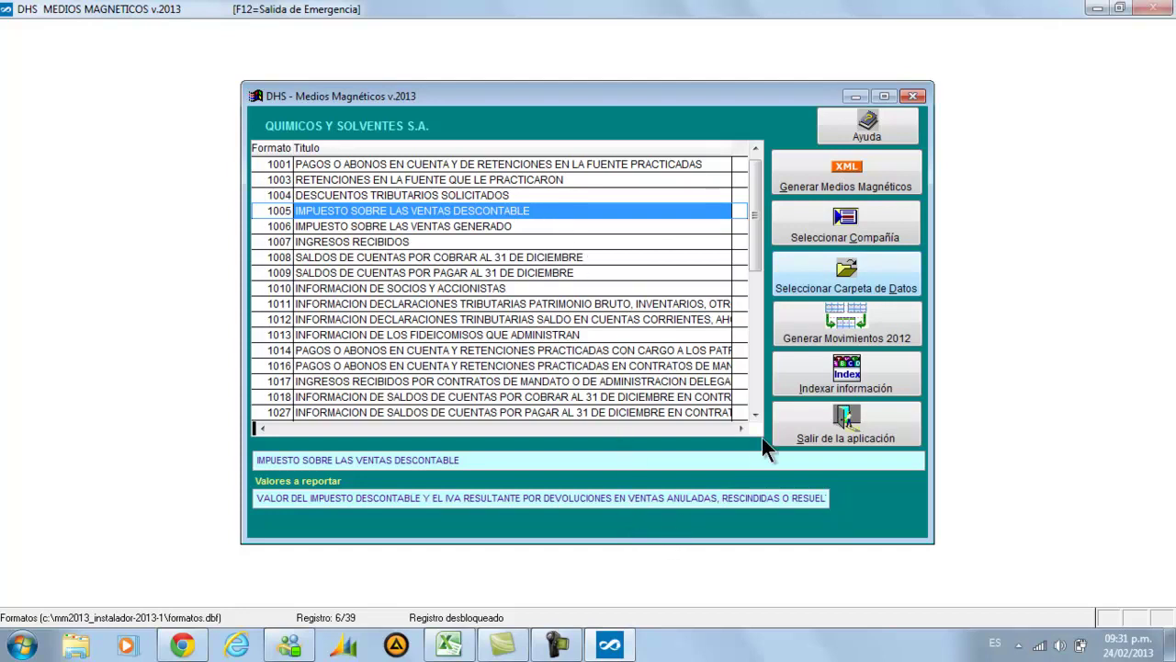
click(827, 180)
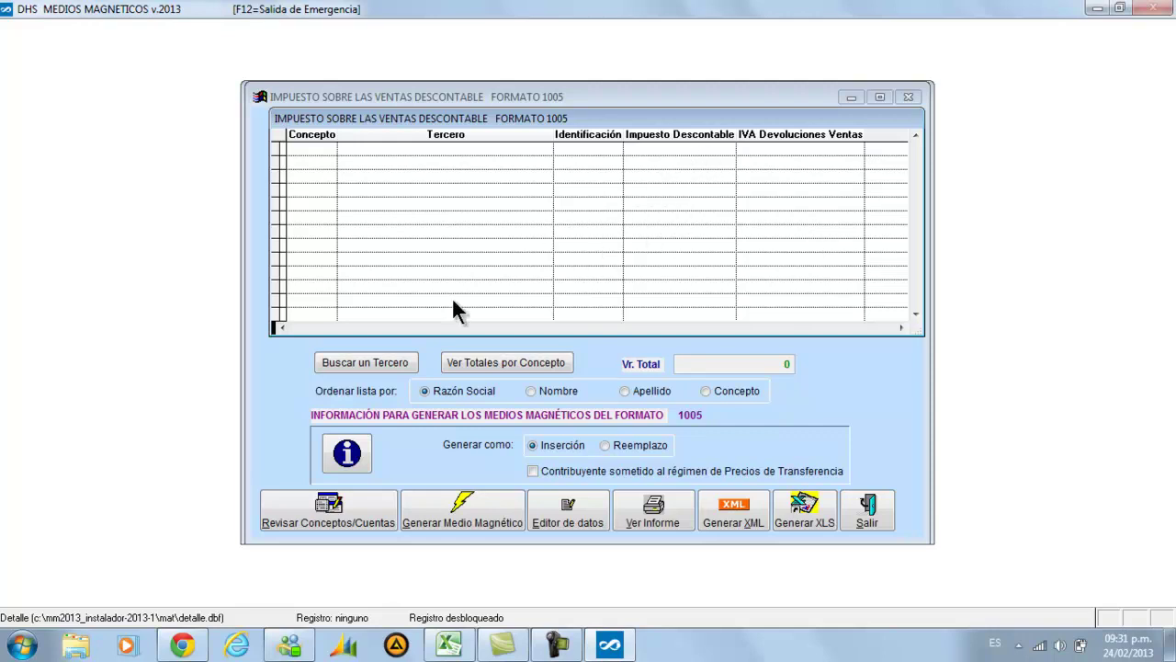
Review format 1005's concepts and open concept 1005's account list, showing account 2408
click(360, 522)
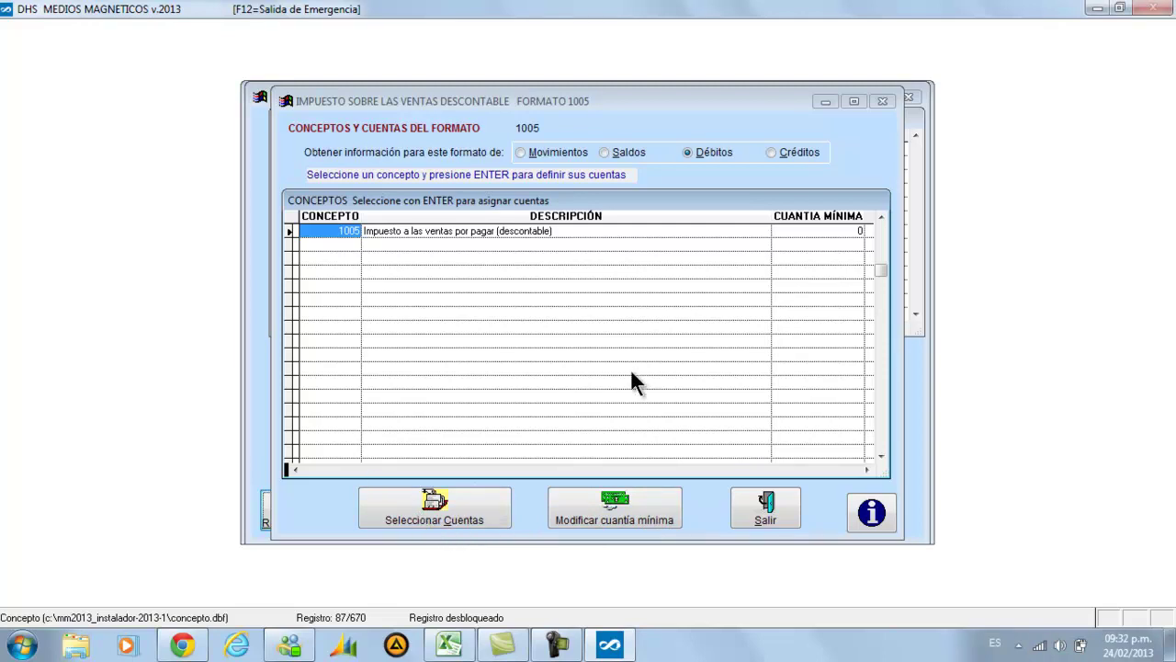
click(450, 504)
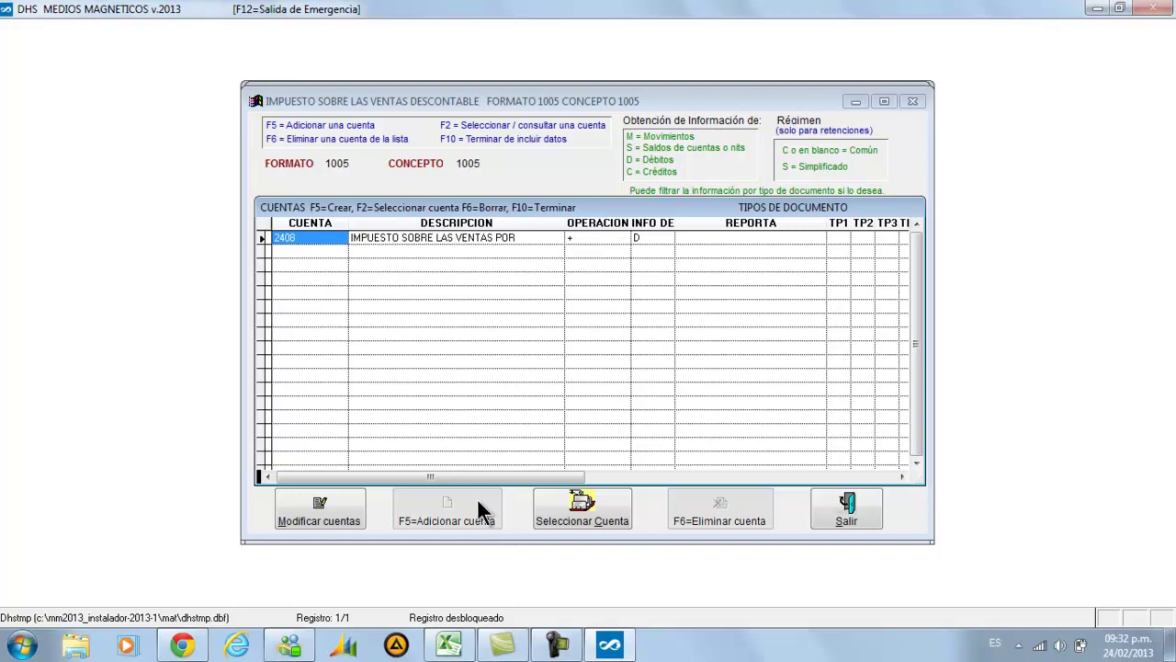
Choose account 24080503 IVA DESCONT.COMPRA PROVEEDORES from the chart of accounts, cross-checking it in Excel
key(F2)
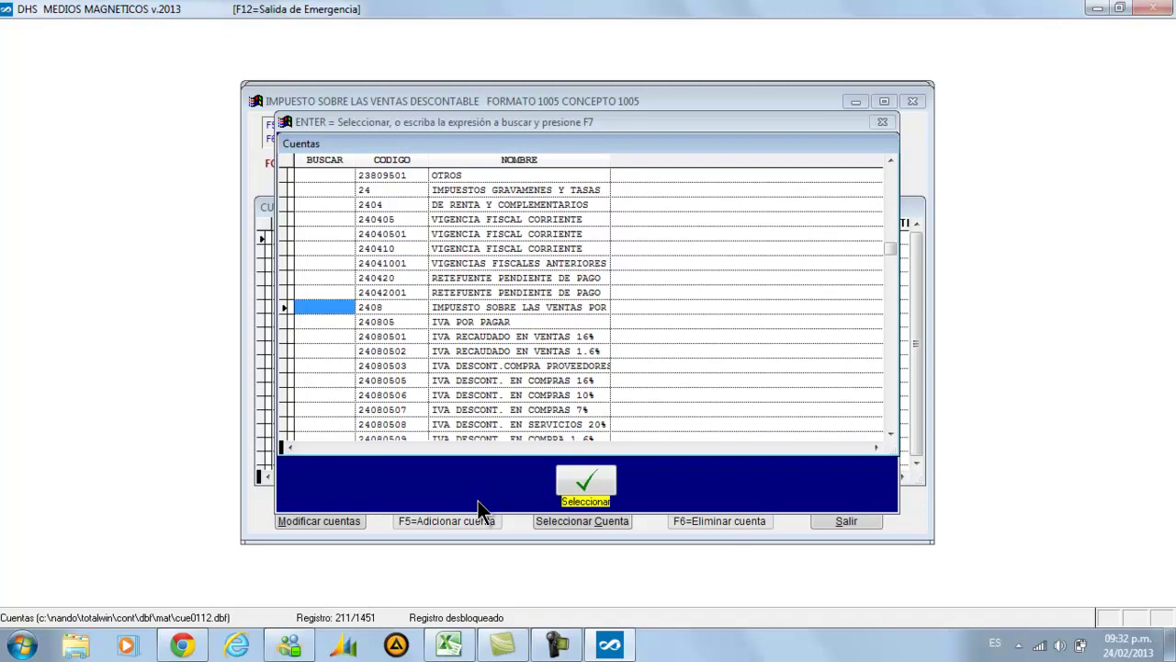
key(Down)
key(Down)
key(Down)
key(Down)
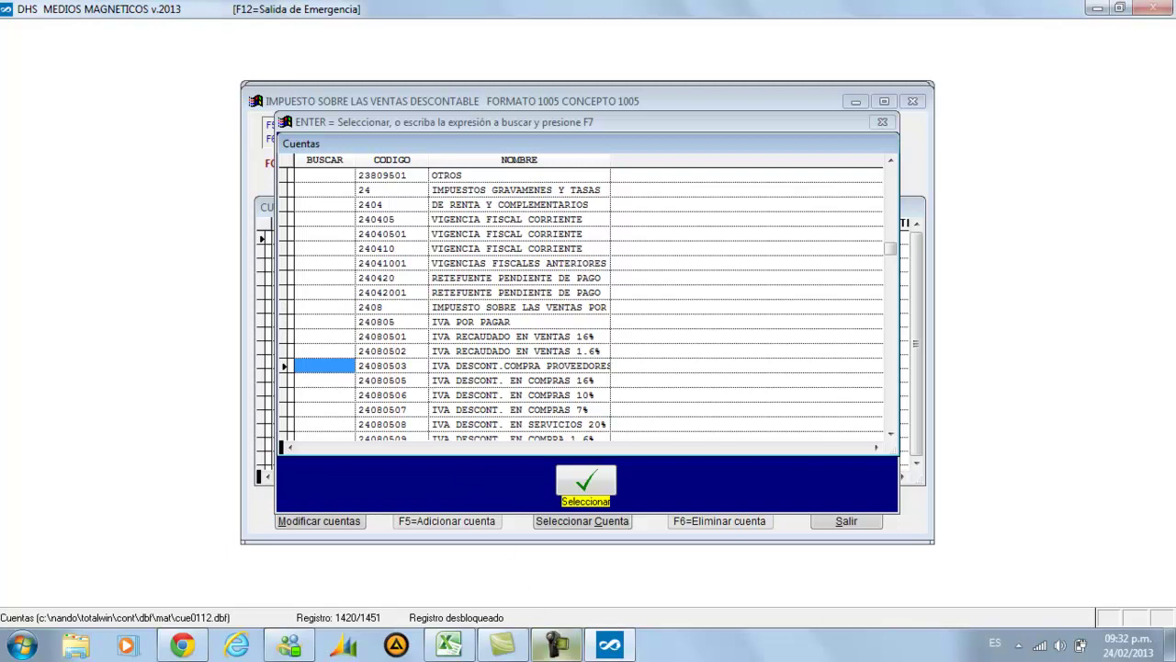
click(448, 644)
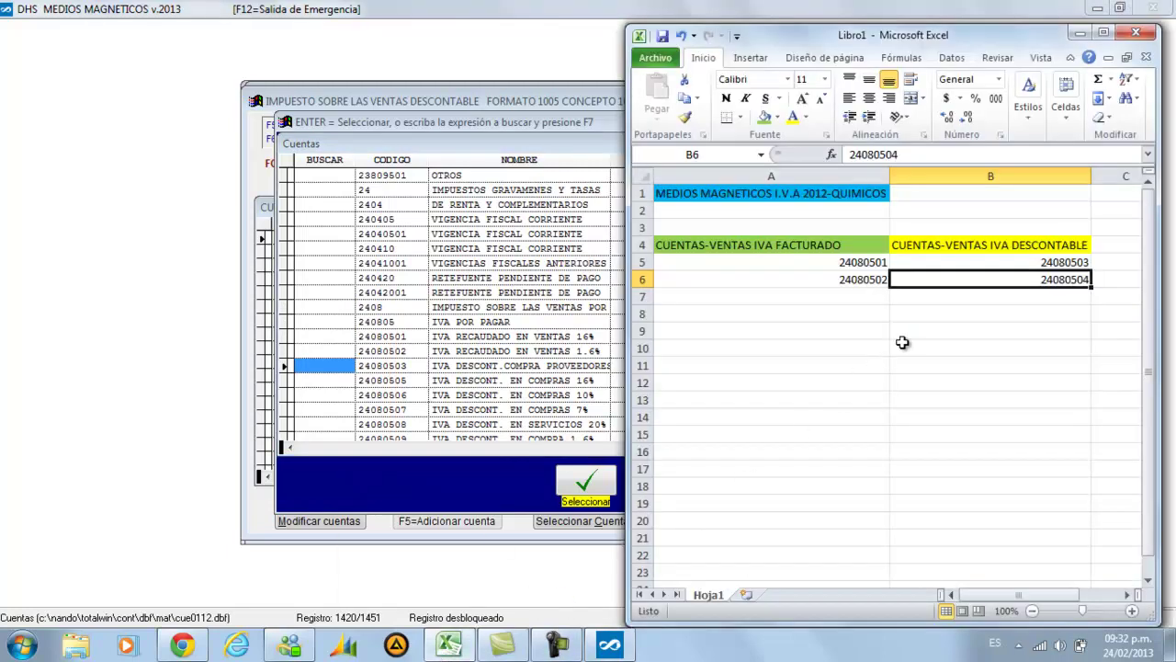
click(774, 275)
click(762, 263)
click(772, 278)
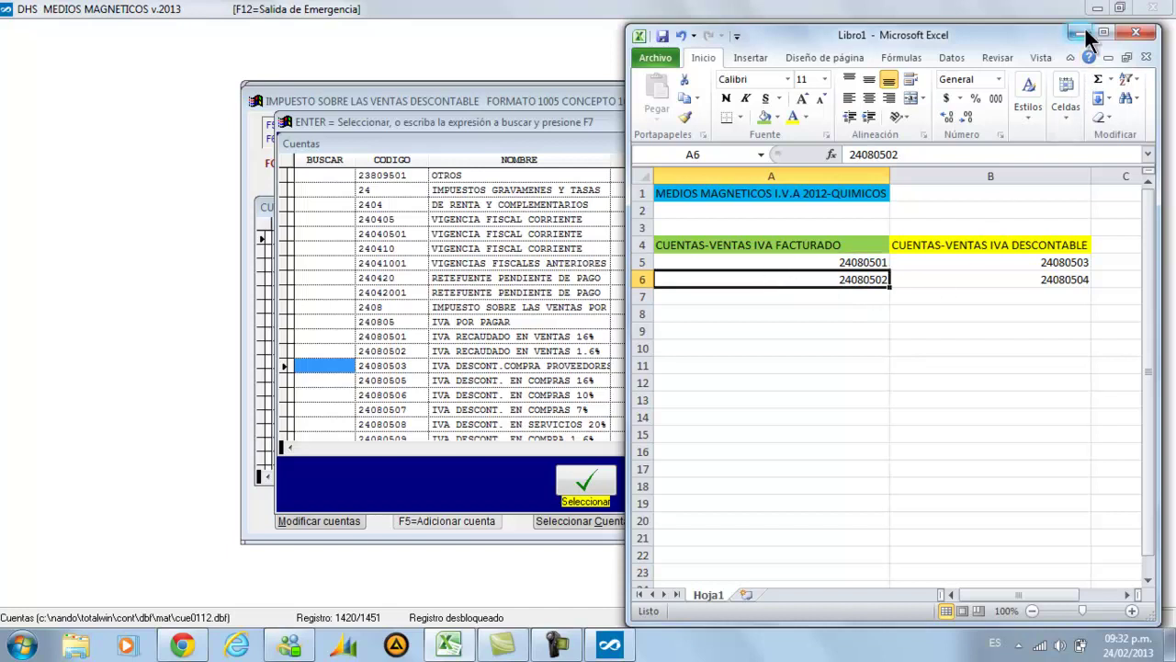
click(1103, 33)
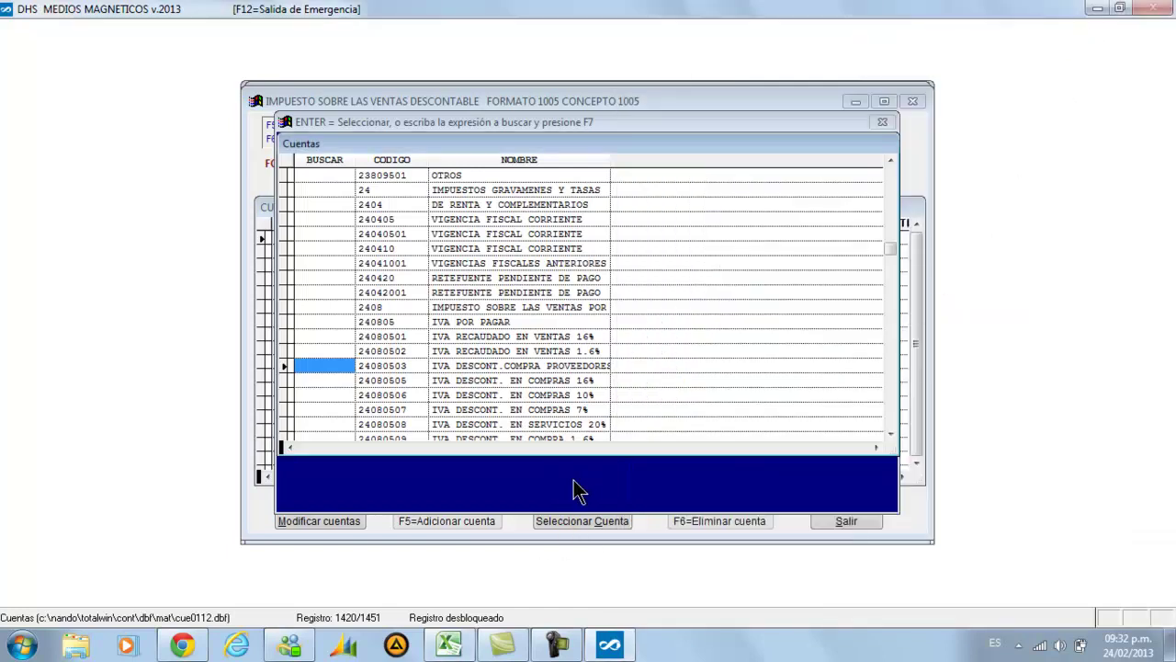
click(603, 527)
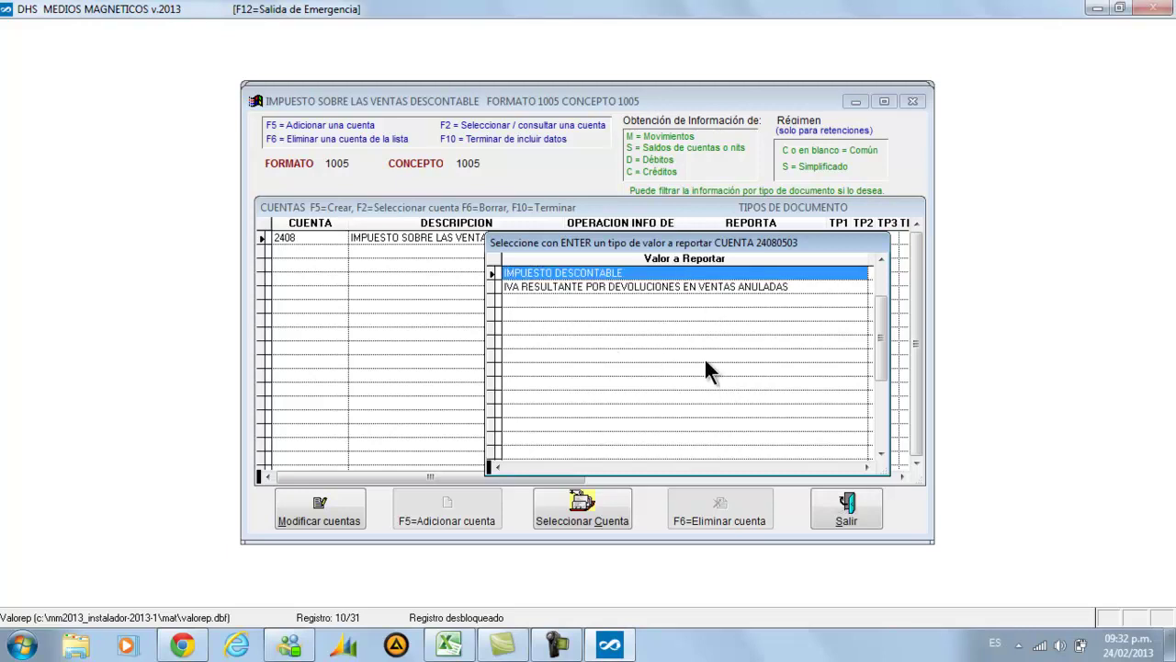
Report account 24080503 as IMPUESTO DESCONTABLE
key(Down)
key(Up)
key(Down)
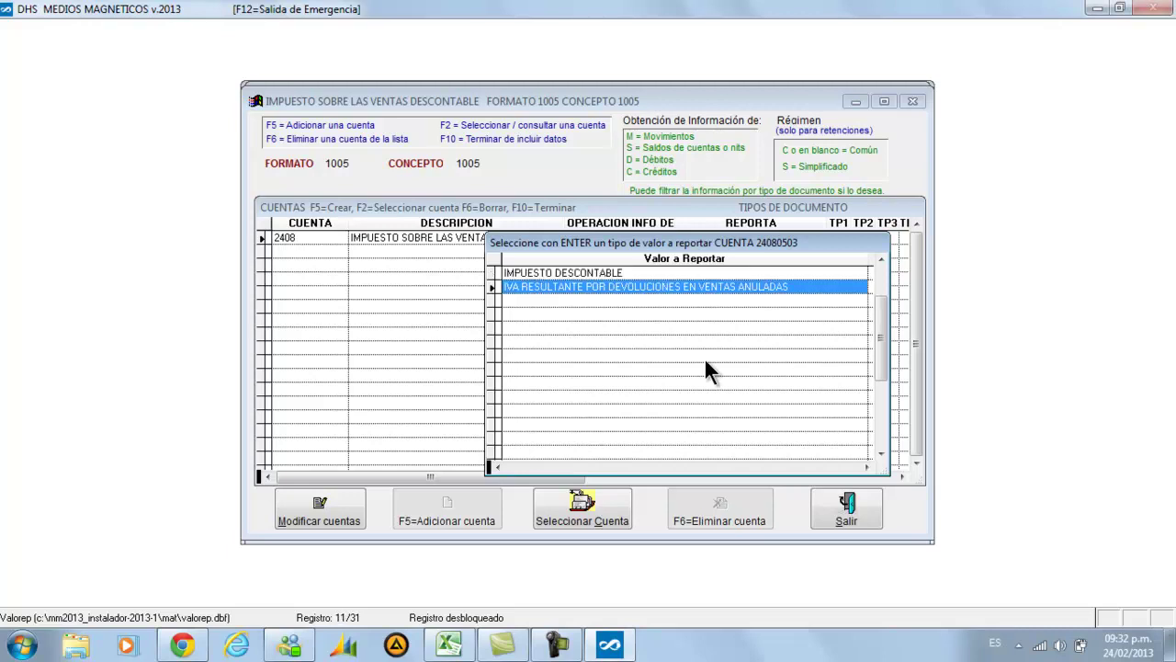
key(Up)
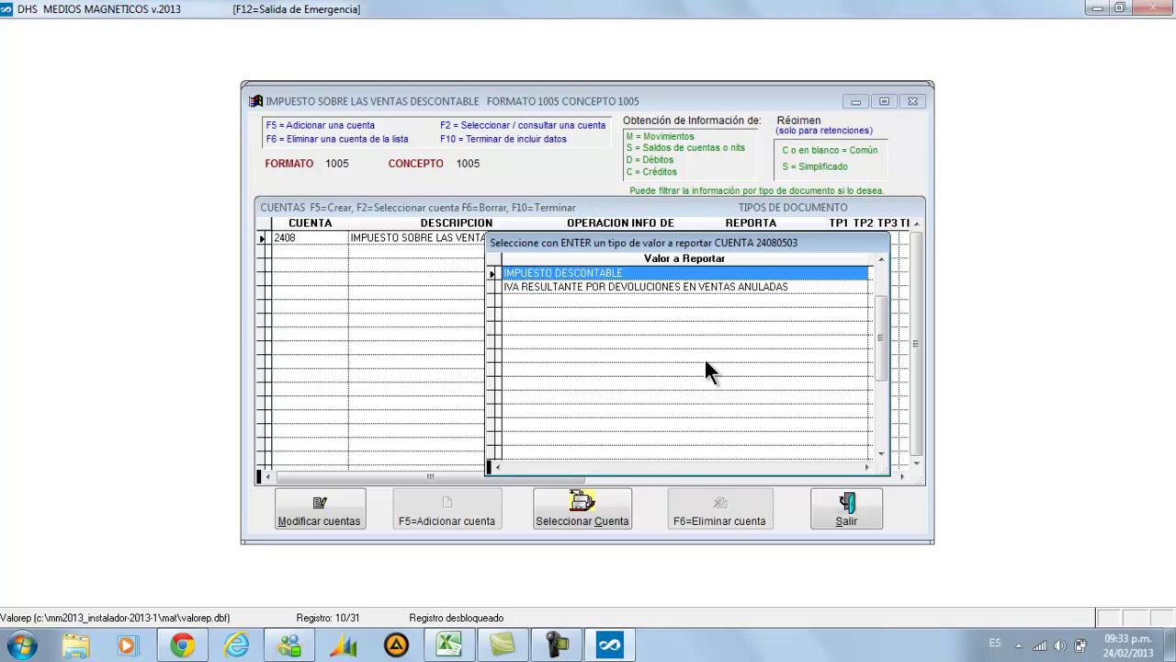
key(Return)
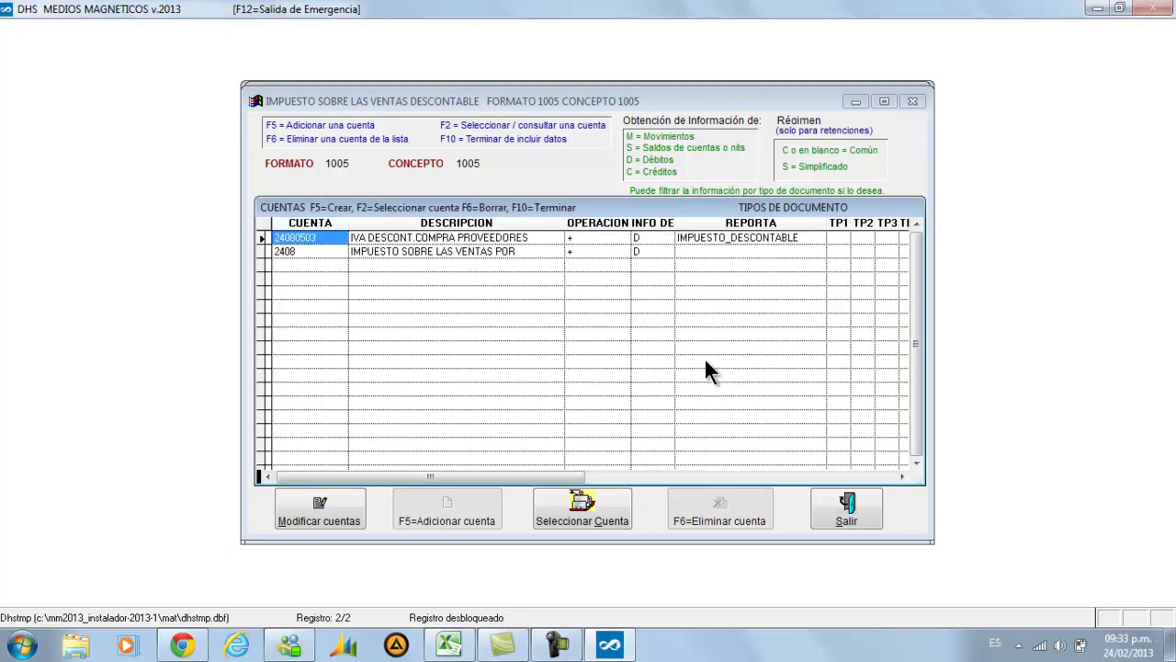
Pick account 24080505 for the next row of concept 1005
key(Down)
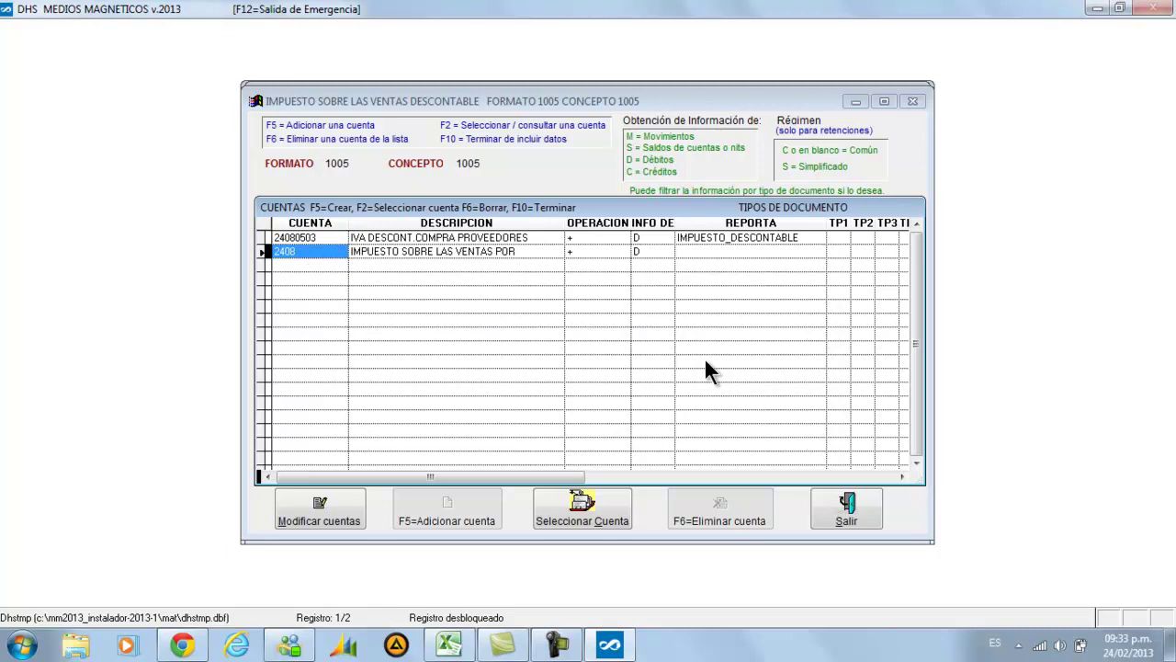
key(F2)
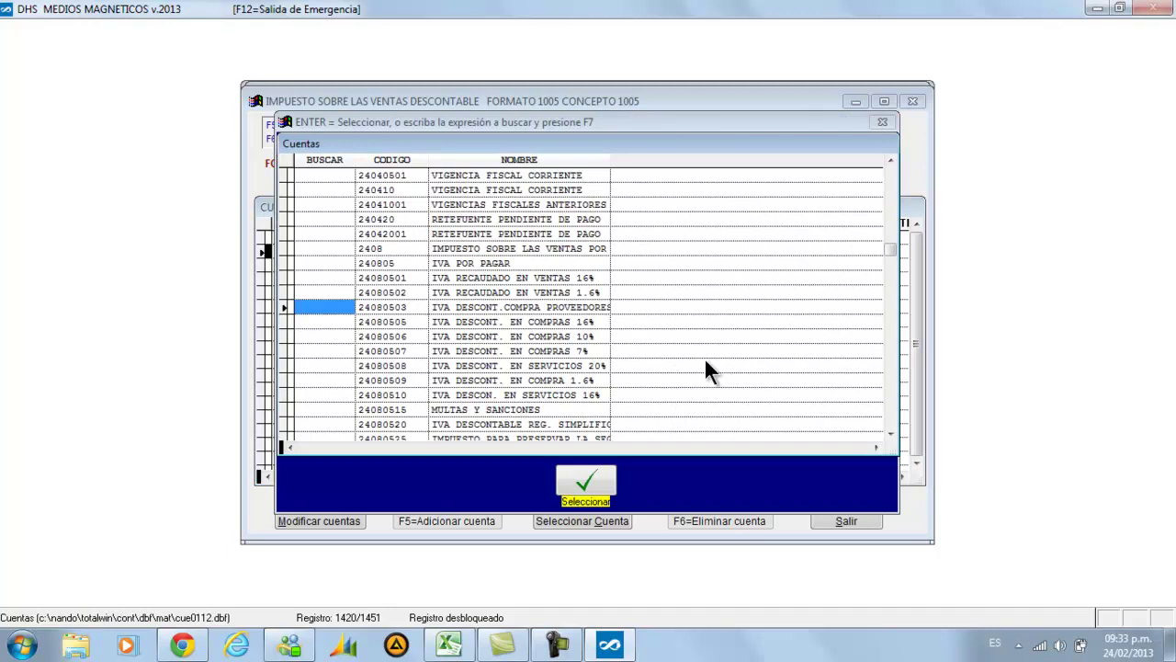
key(Down)
key(Return)
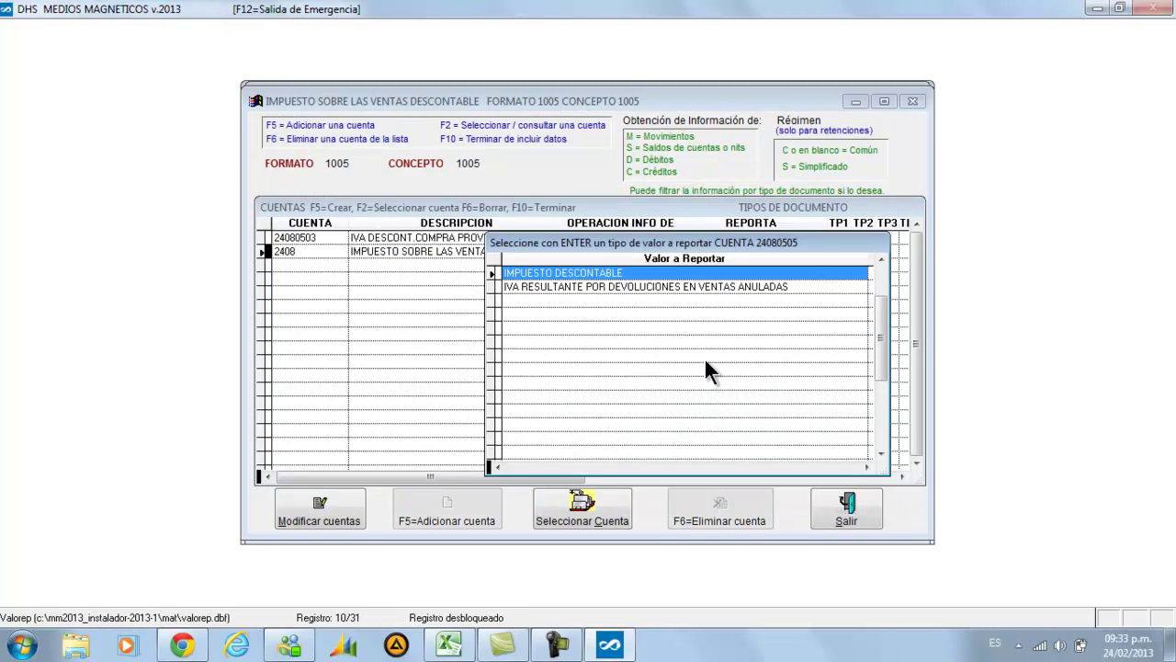
Report 24080505 as IMPUESTO DESCONTABLE and add 24080506 with the same value type
key(Return)
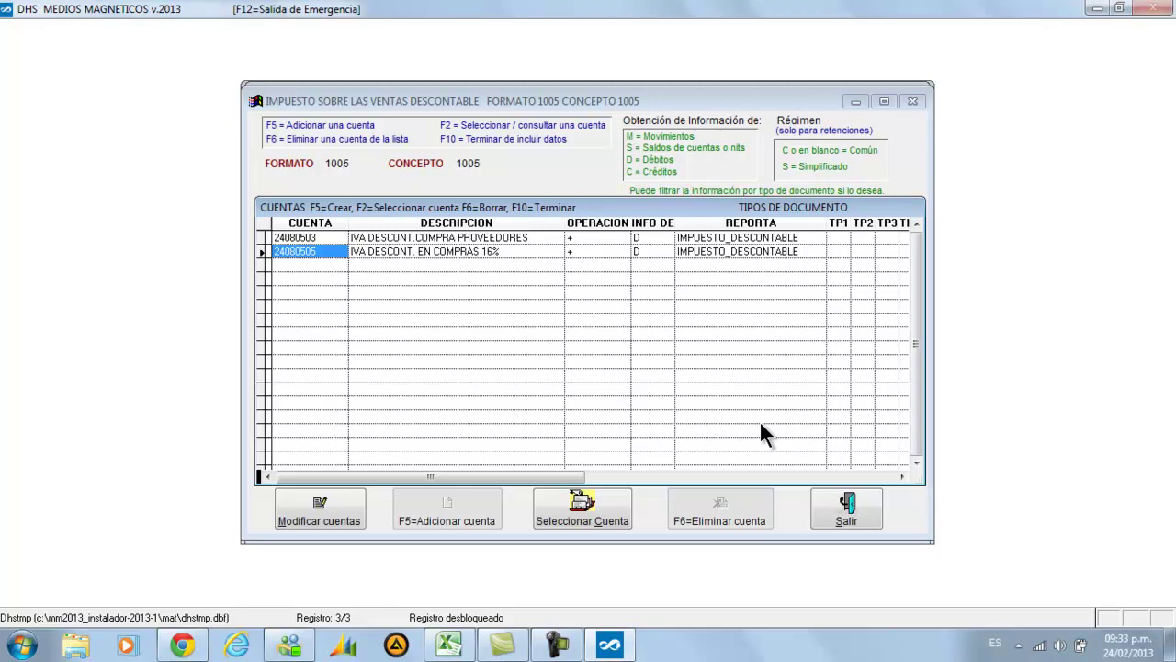
key(F2)
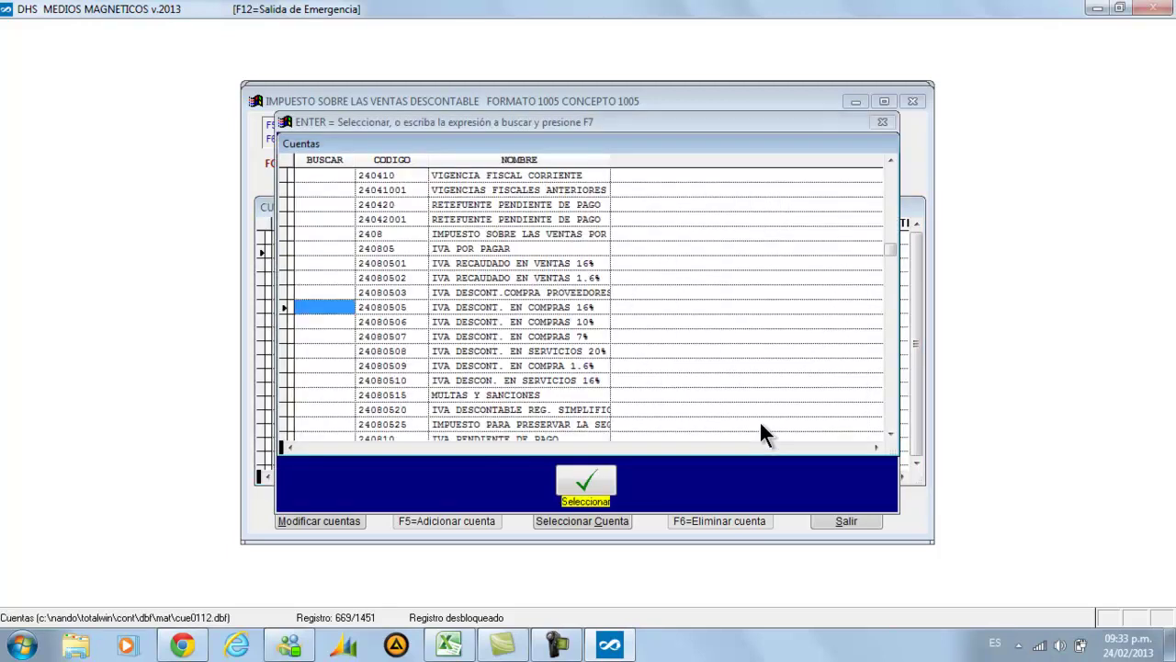
key(Down)
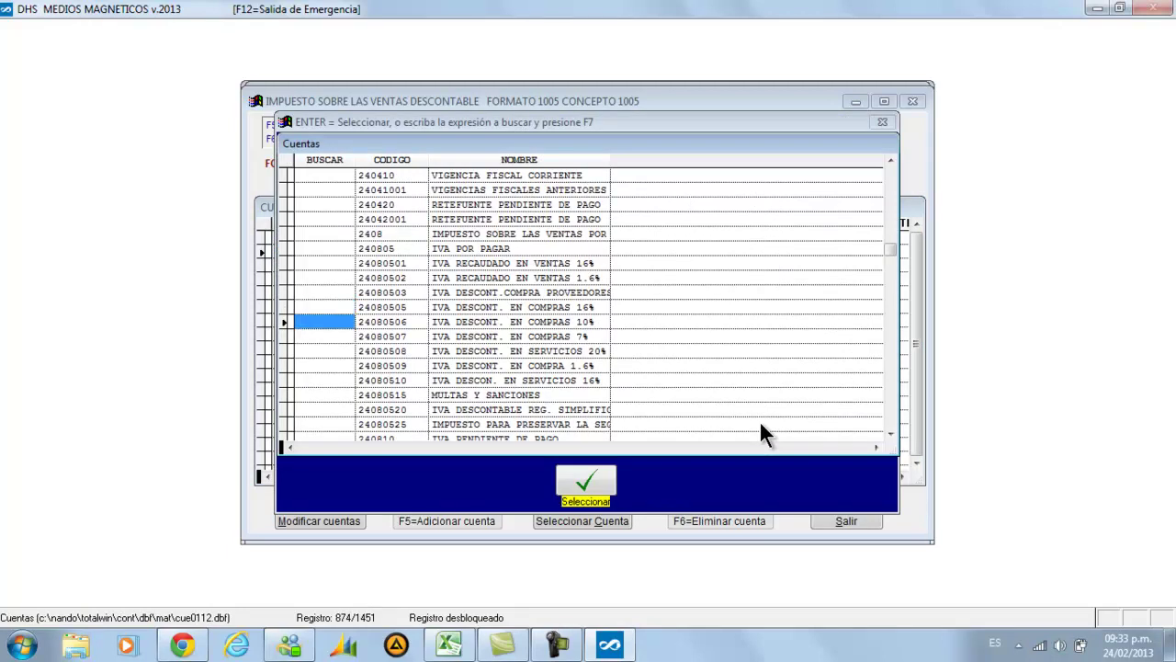
key(Return)
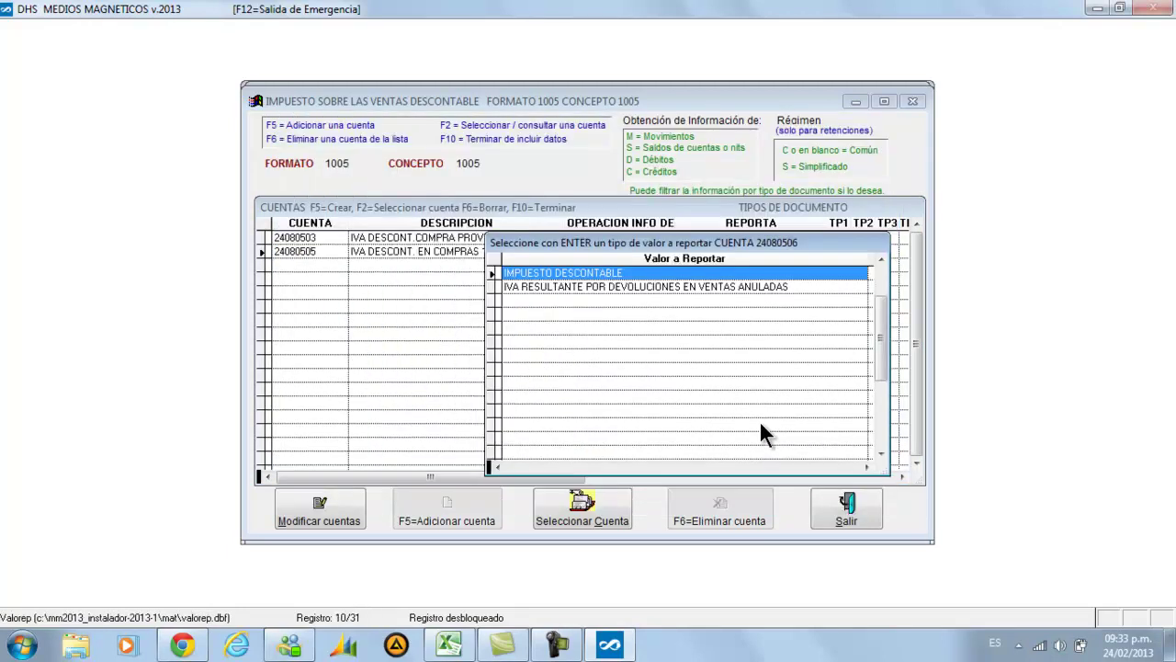
key(Return)
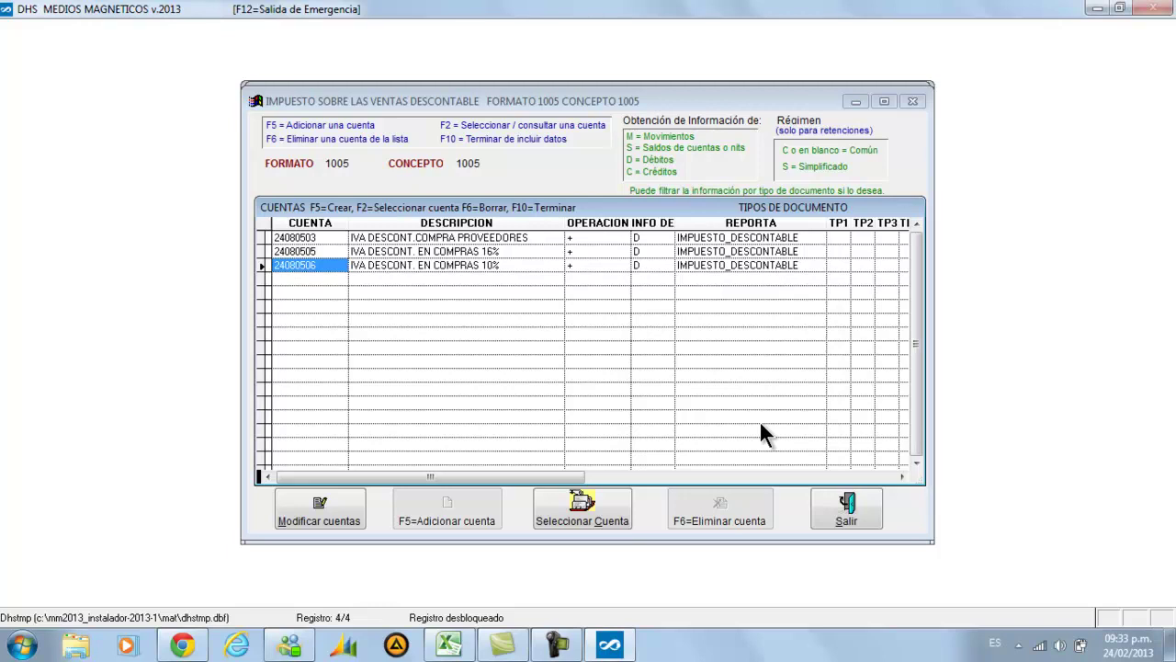
Add accounts 24080507 and 24080508 as IMPUESTO DESCONTABLE and finish the account list with F10
key(F2)
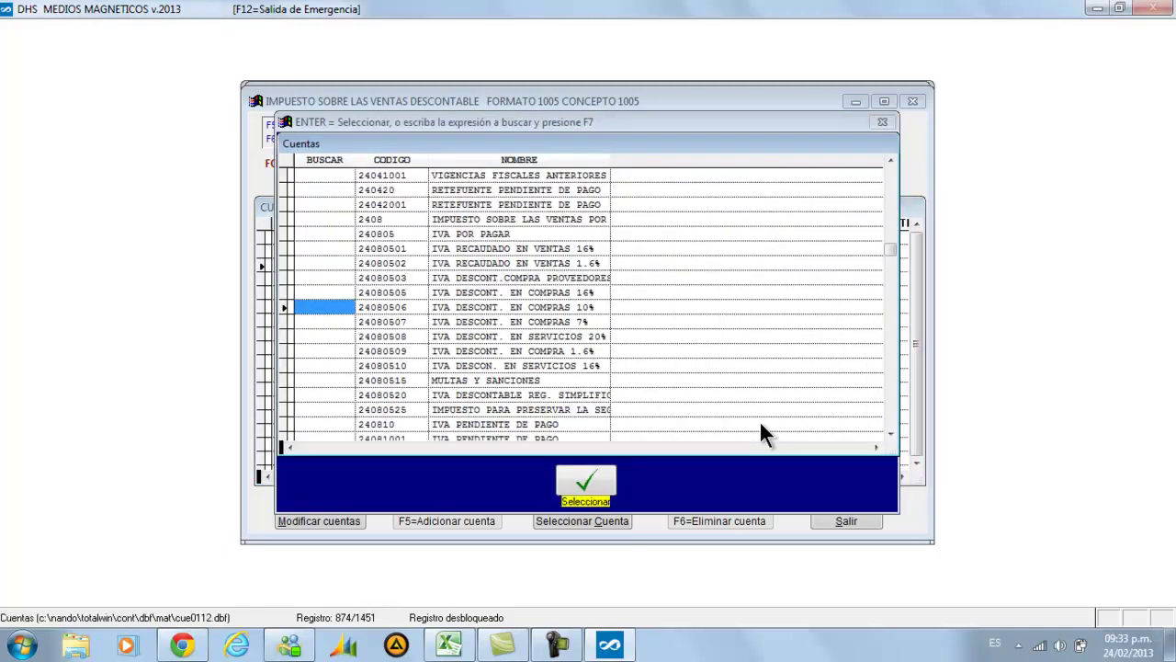
key(Down)
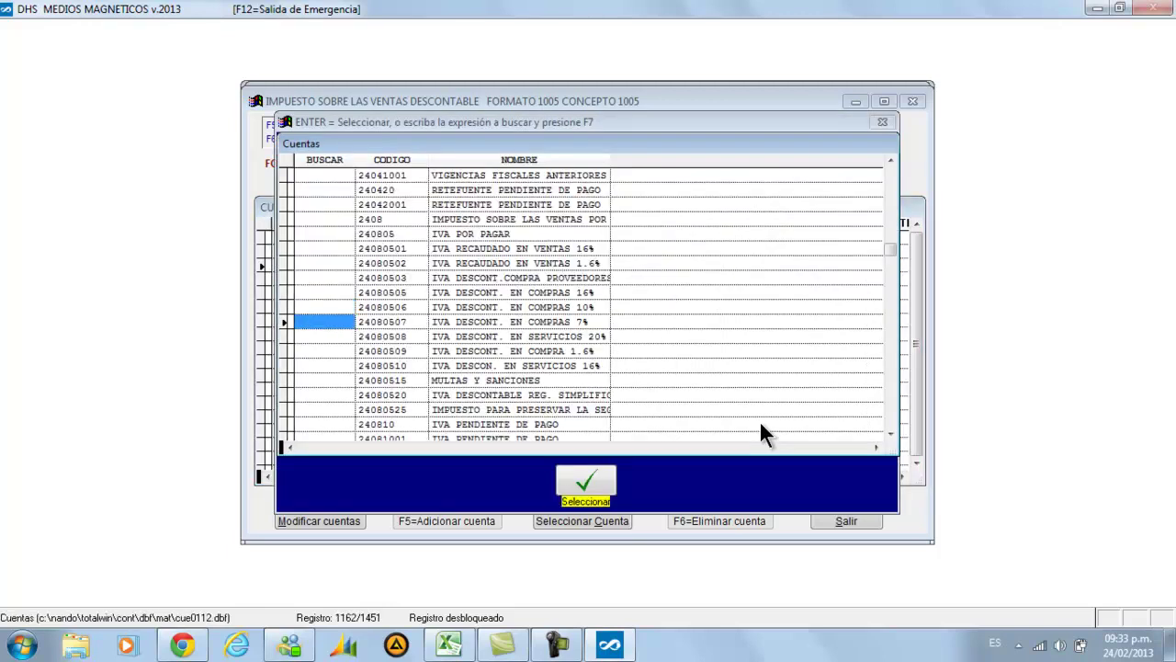
key(Return)
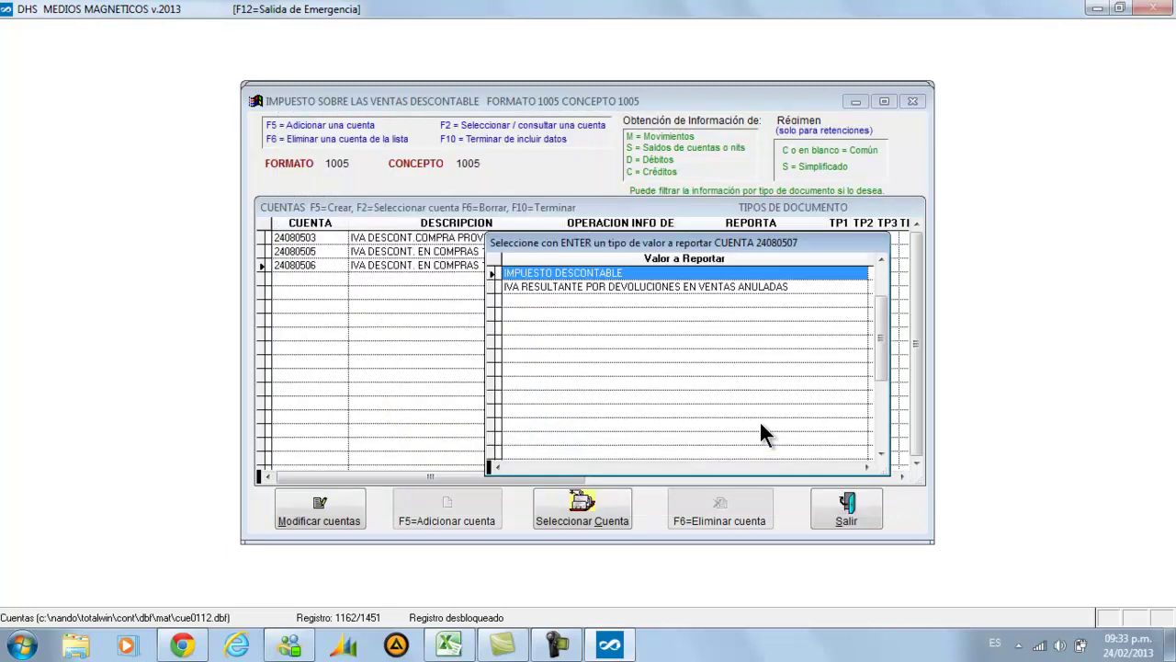
key(Return)
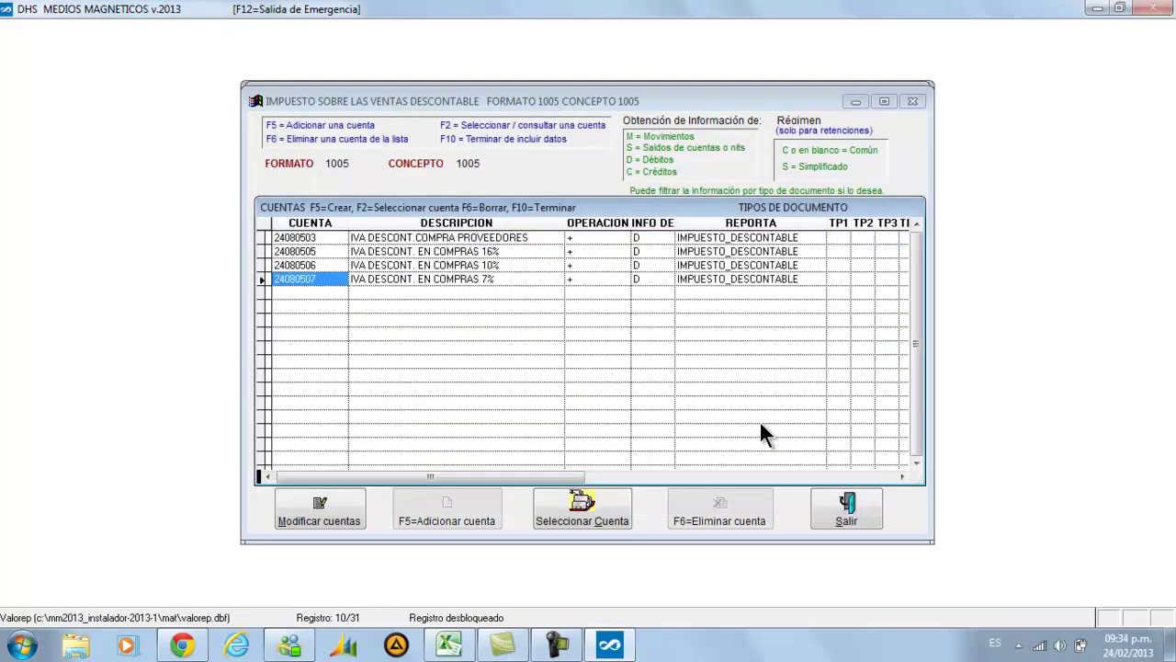
key(F2)
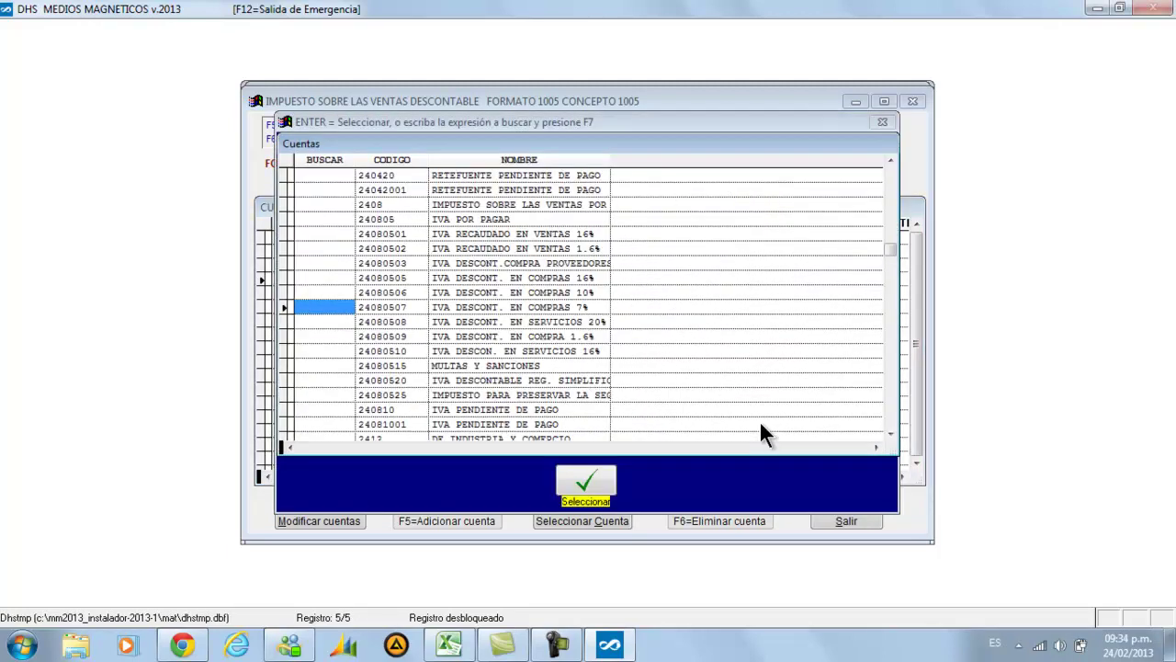
key(Down)
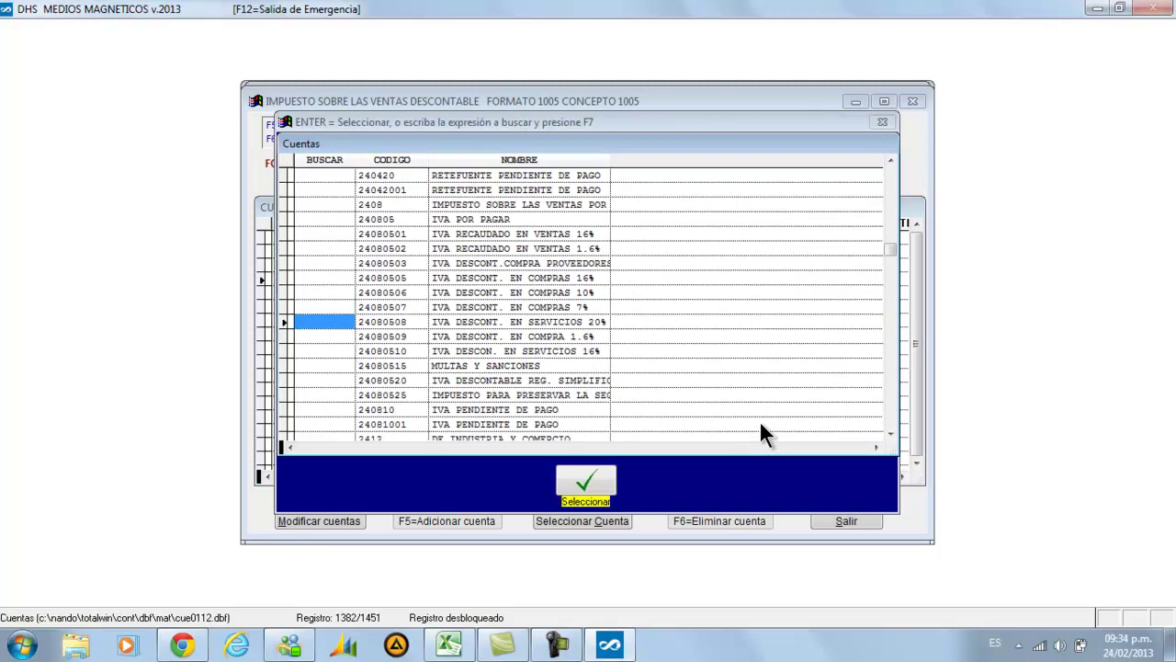
key(Return)
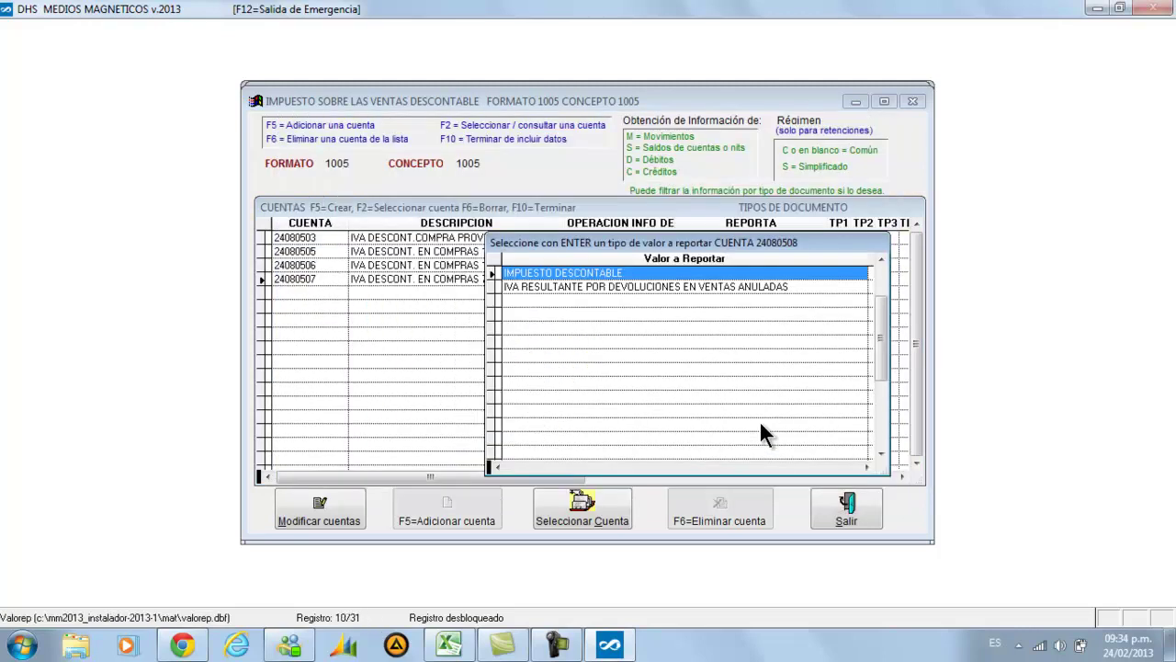
key(Return)
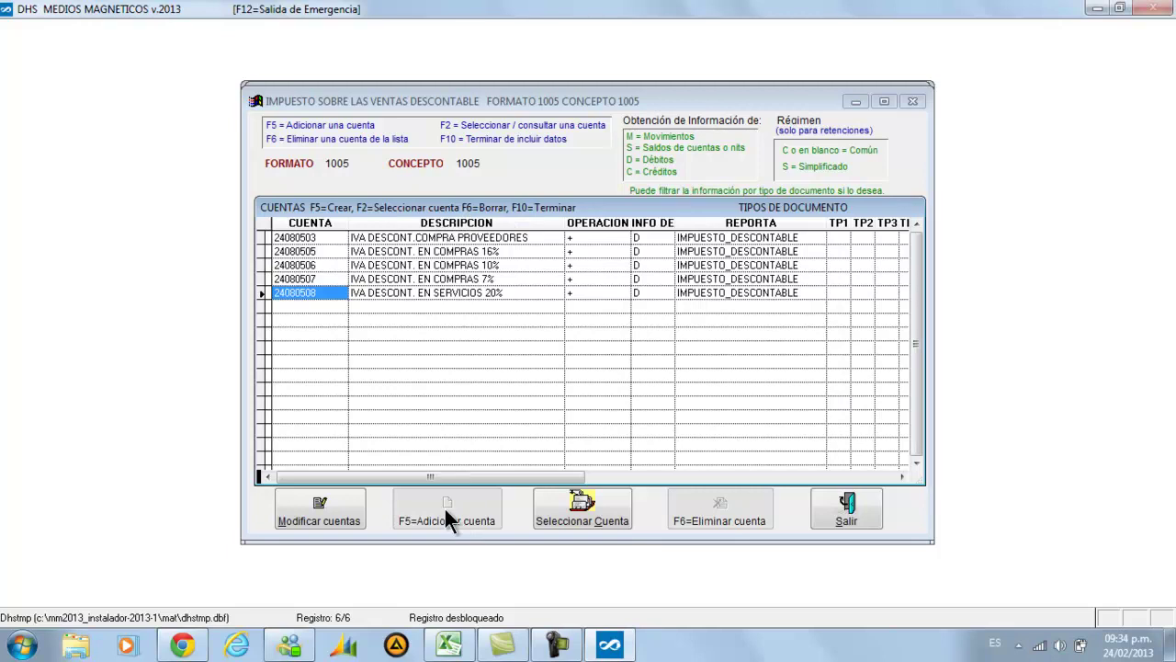
key(F10)
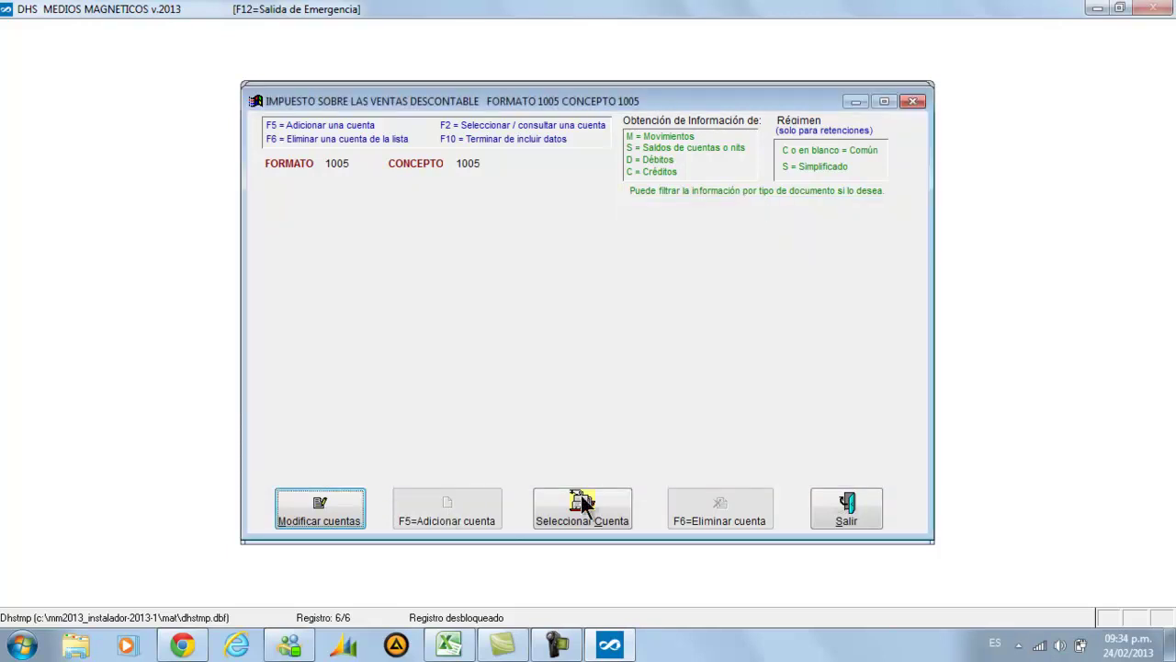
Close the account and concept forms, then launch Generar Medio Magnético for format 1005
click(822, 510)
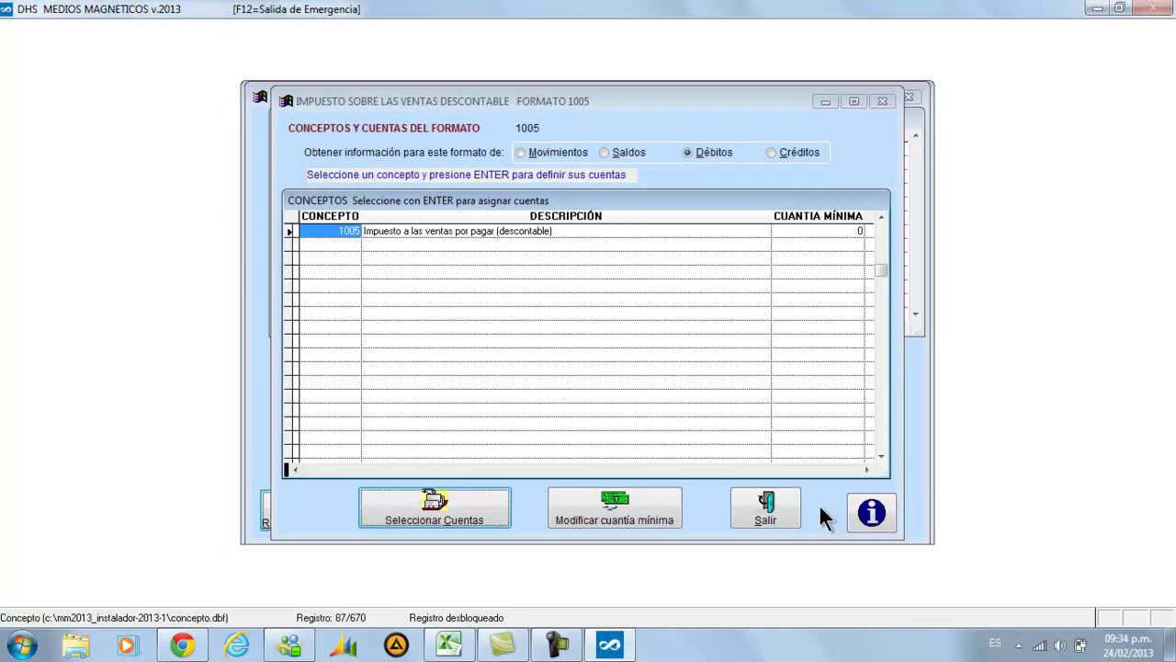
click(775, 500)
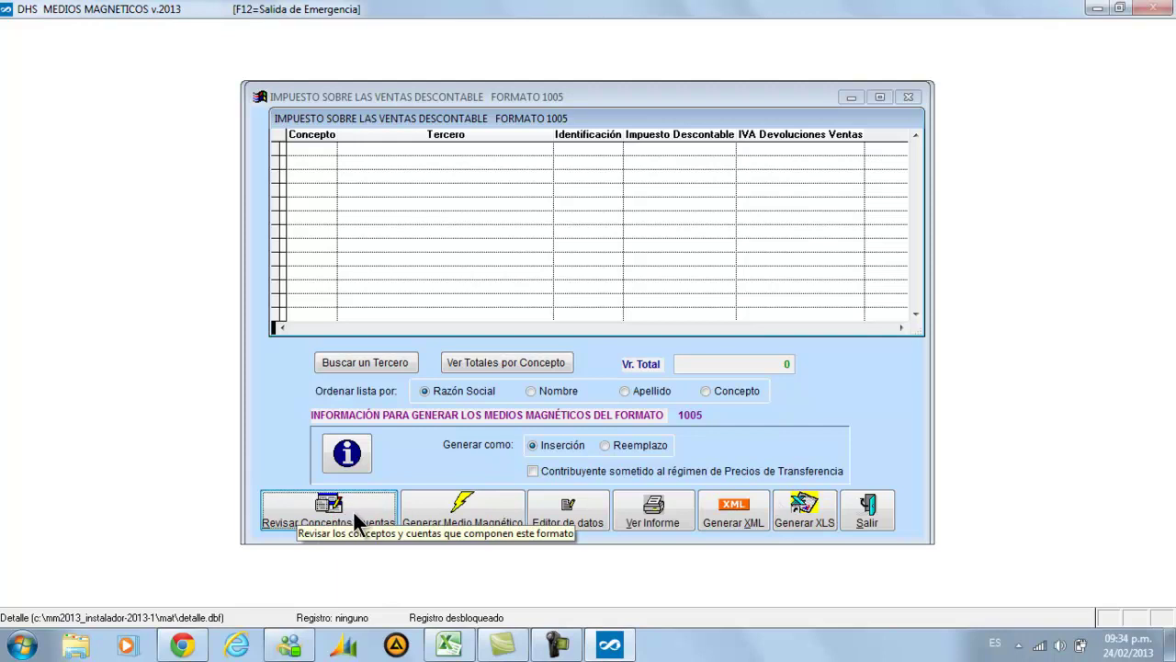
click(444, 517)
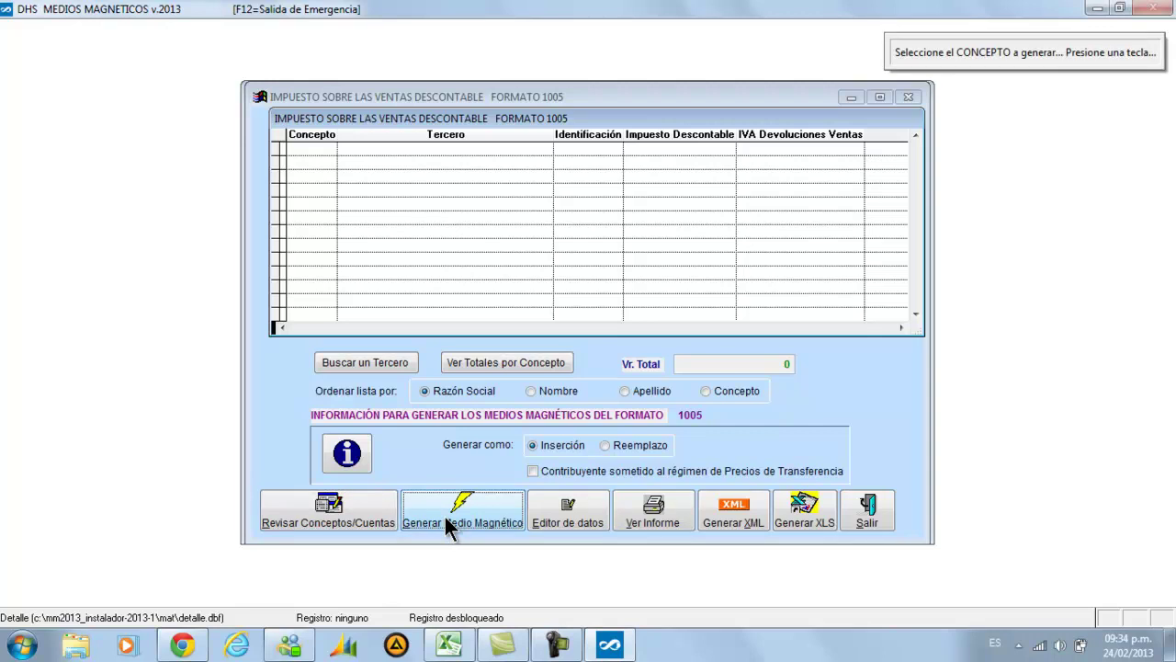
Generate concept 1005 and confirm 'Generado', giving third-party rows totalling 68,439,191
key(Return)
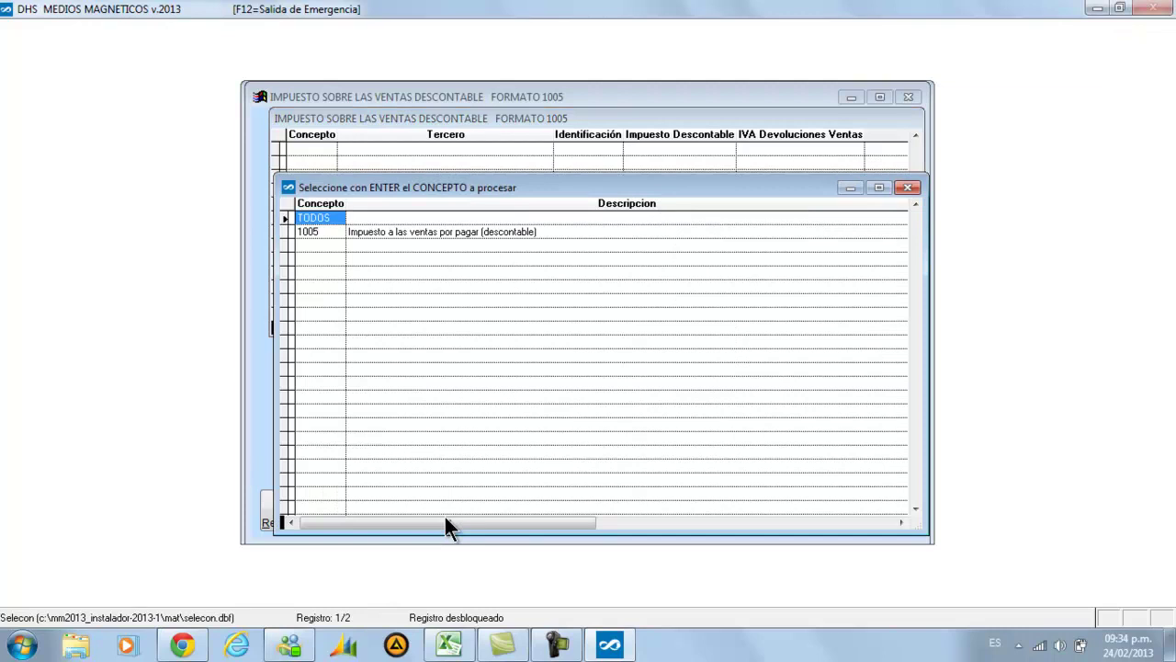
key(Down)
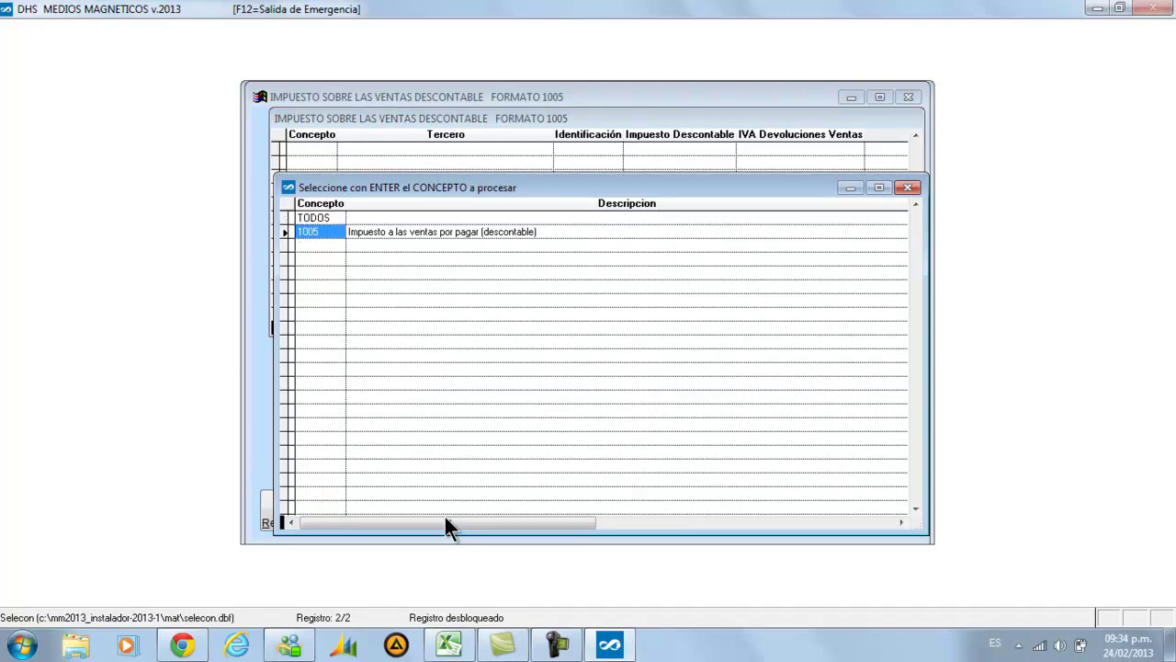
key(Up)
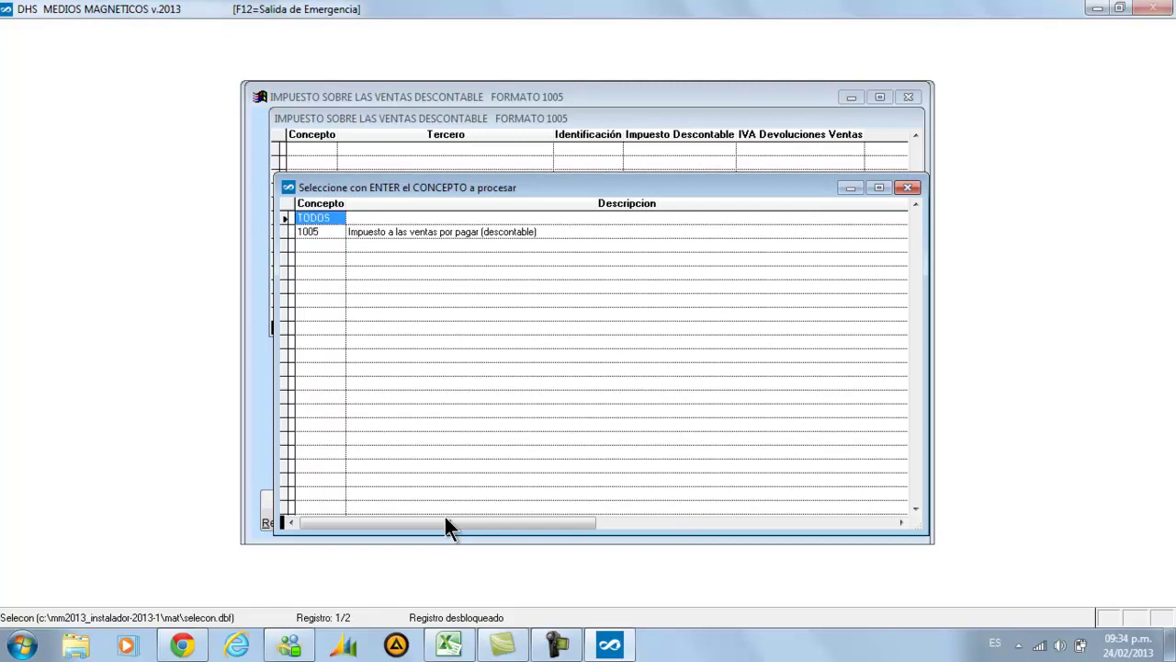
key(Down)
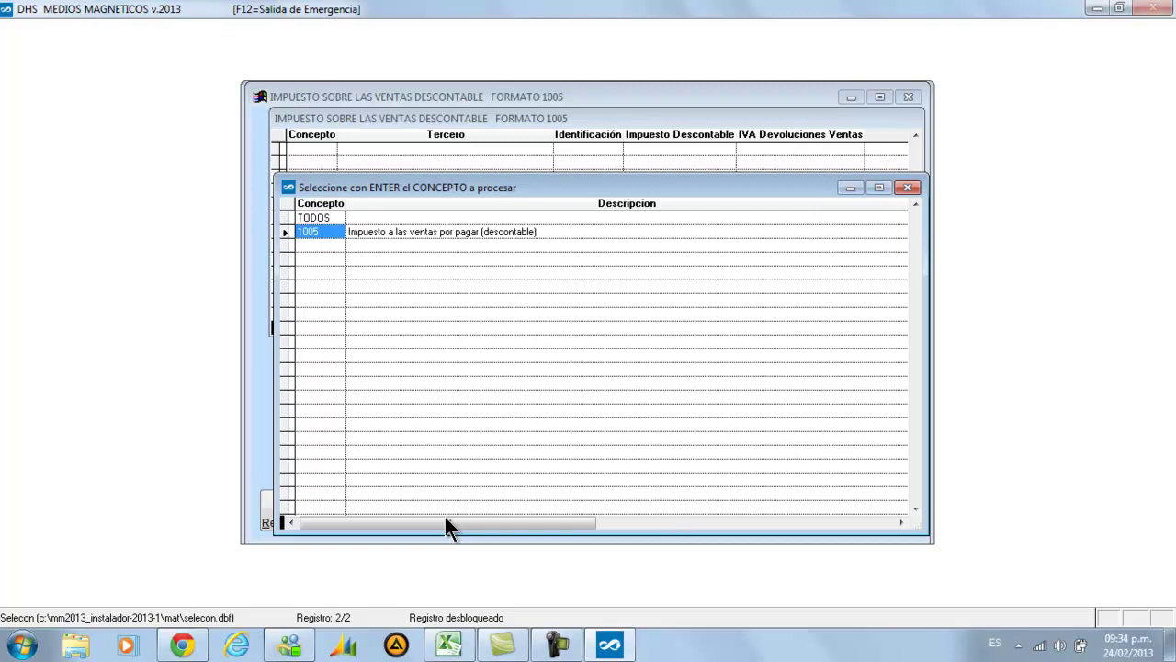
key(Return)
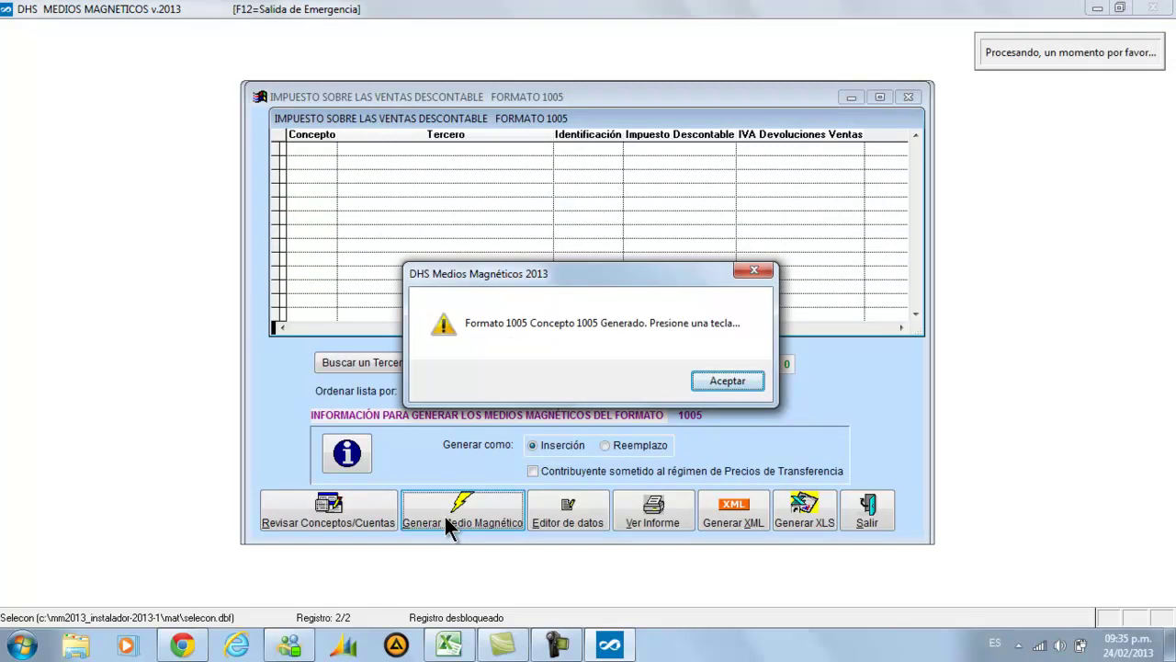
click(725, 380)
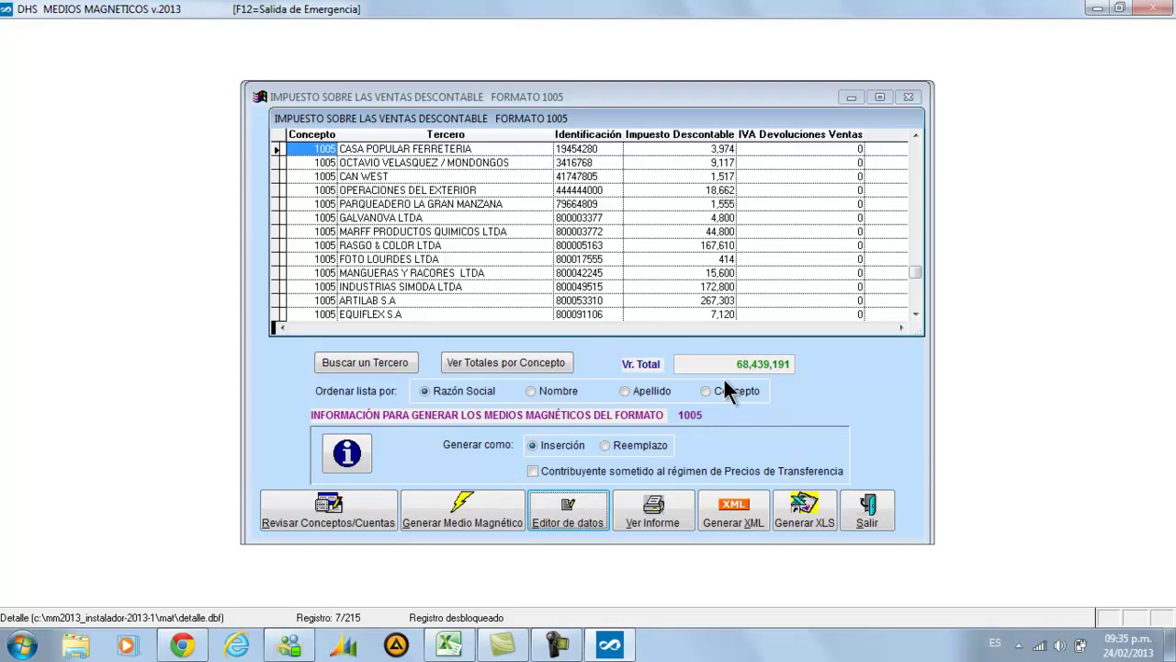
Move through the Impuesto Descontable values to QUIMICA INTERKROL LTDA's 2,586,808
click(674, 177)
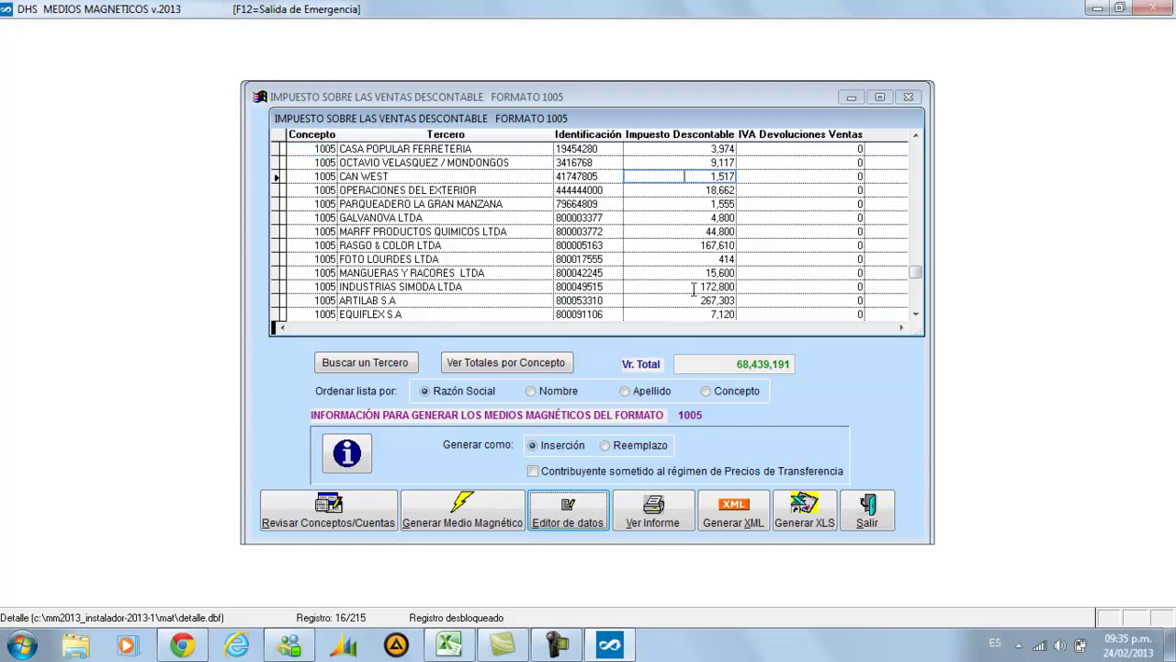
key(Down)
key(Down)
key(Down)
key(Down)
key(Down)
key(Down)
key(Down)
key(Down)
key(Down)
key(Down)
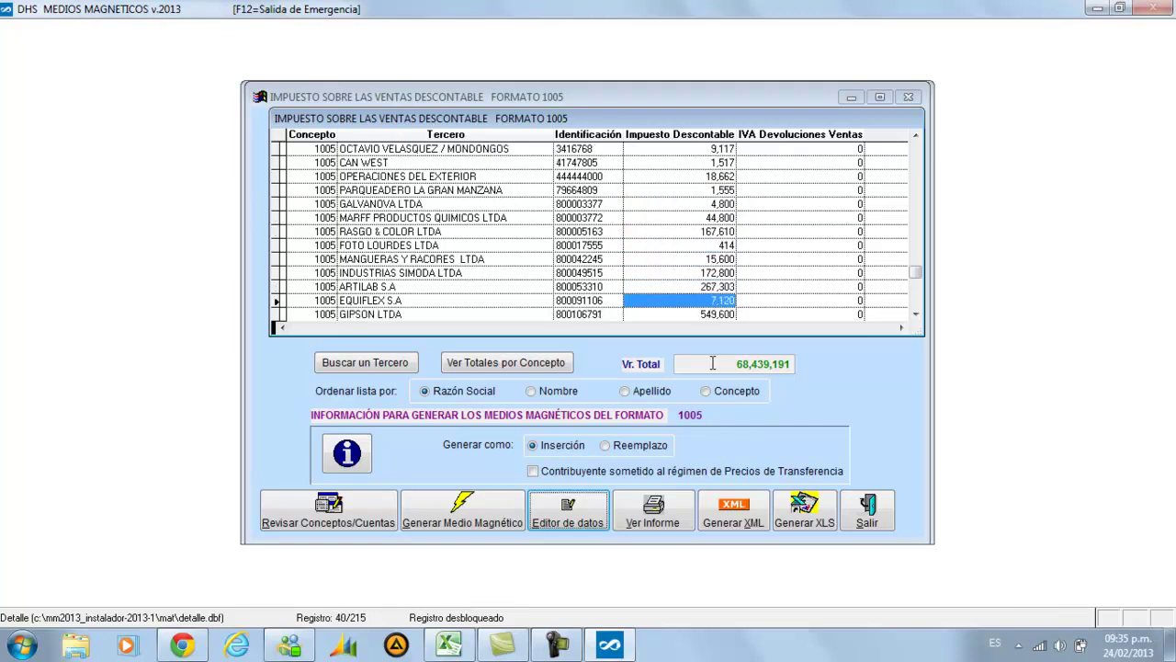
key(Up)
key(Up)
key(Up)
key(Up)
key(Up)
key(Up)
key(Up)
key(Up)
key(Up)
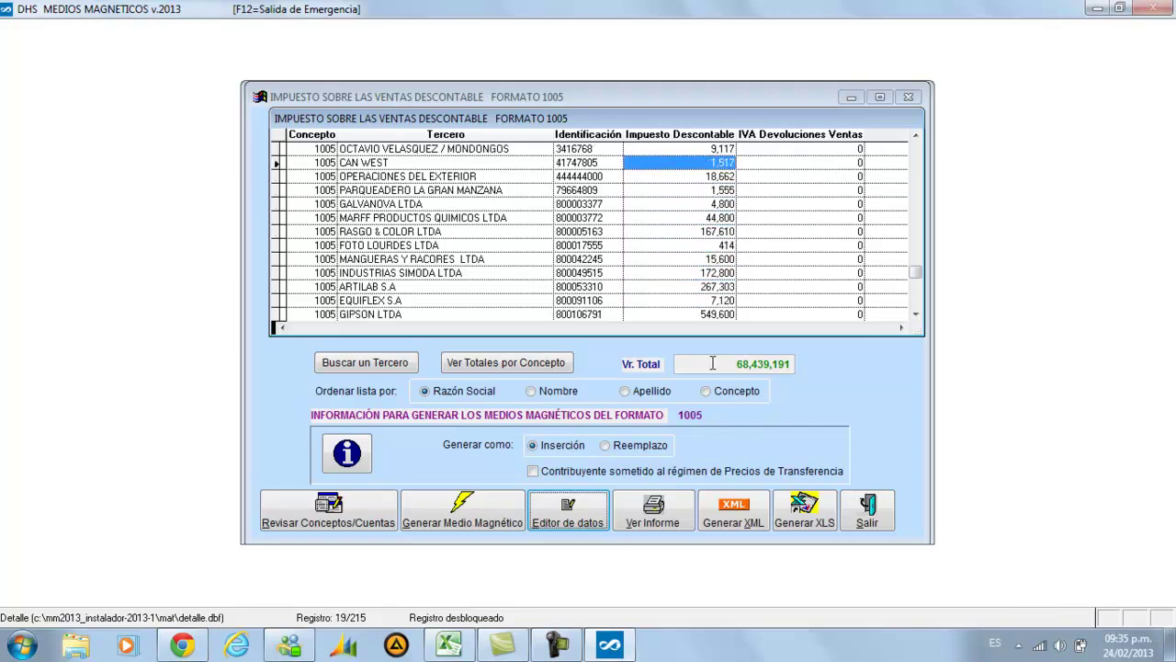
key(Up)
key(Up)
key(Up)
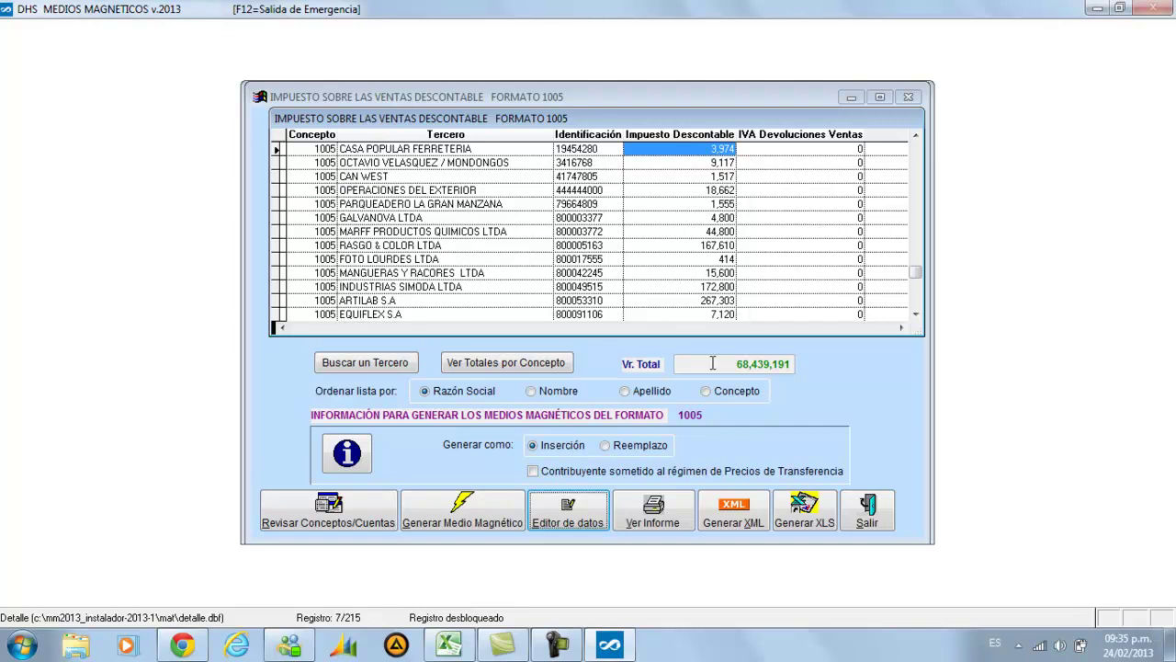
key(Down)
key(Down)
key(Down)
key(Down)
key(Down)
key(Down)
key(Down)
key(Down)
key(Down)
key(Down)
key(Down)
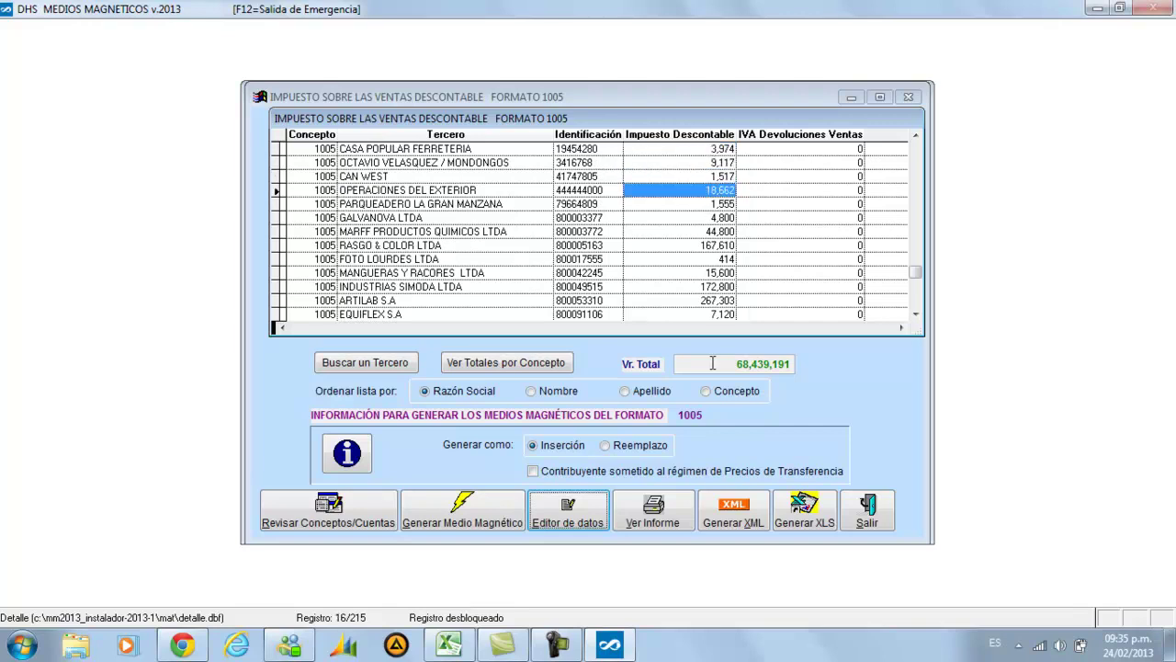
key(Down)
key(Down)
key(Down)
key(Down)
key(Down)
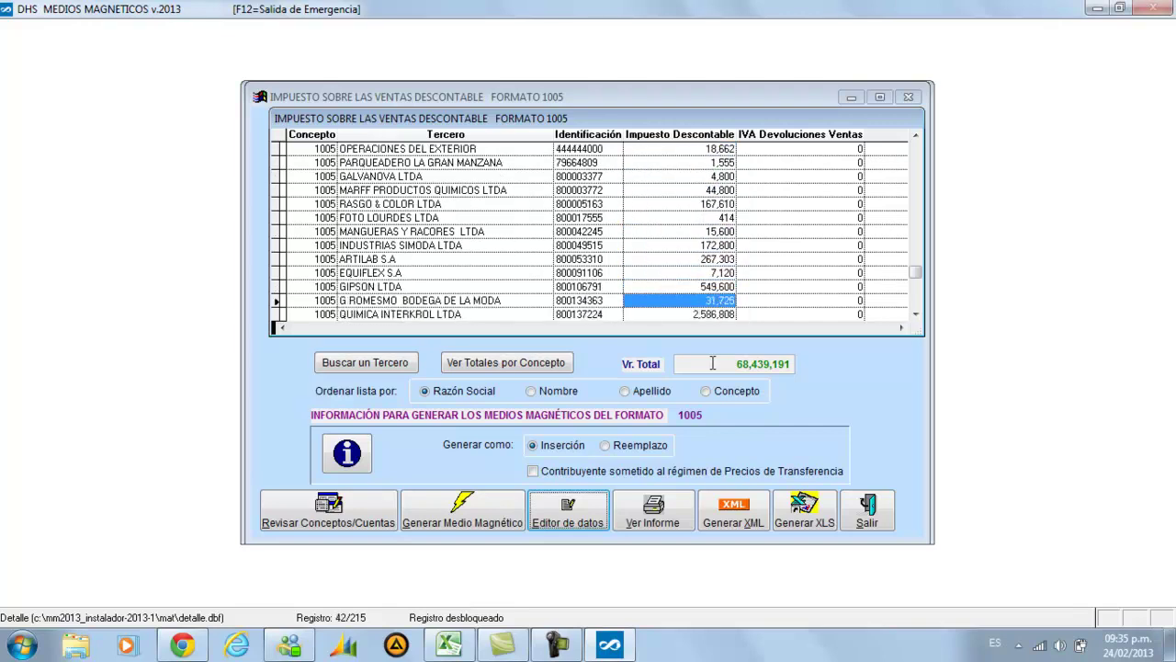
key(Up)
key(Up)
key(Up)
key(Up)
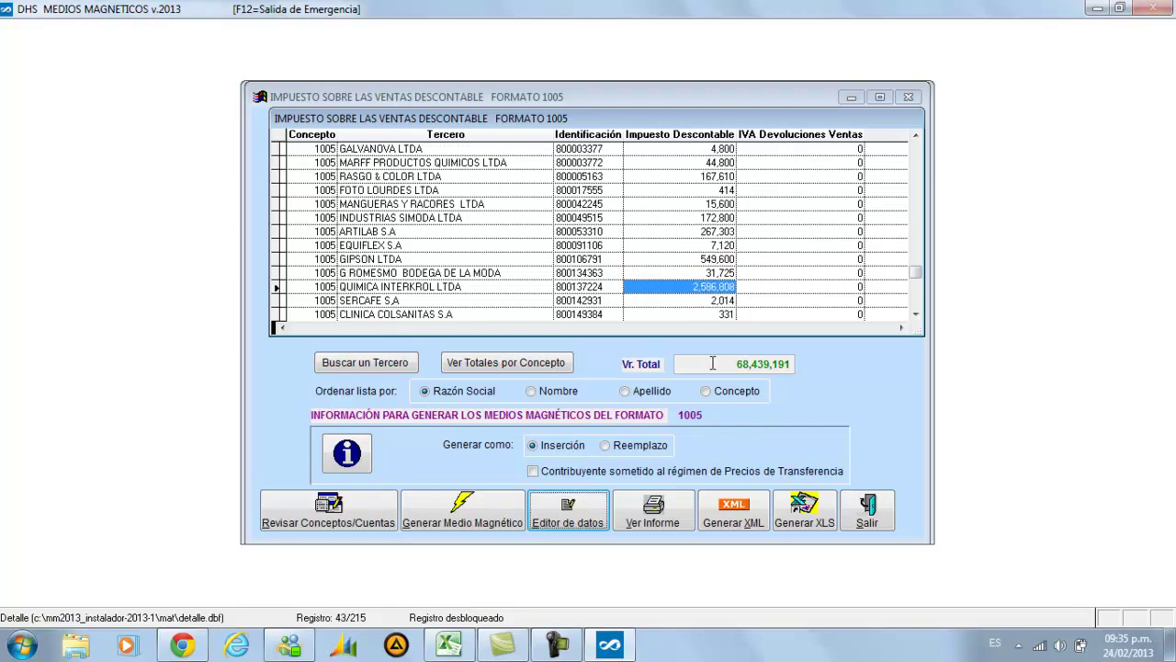
key(Down)
key(Down)
key(Down)
key(Down)
key(Down)
key(Down)
key(Down)
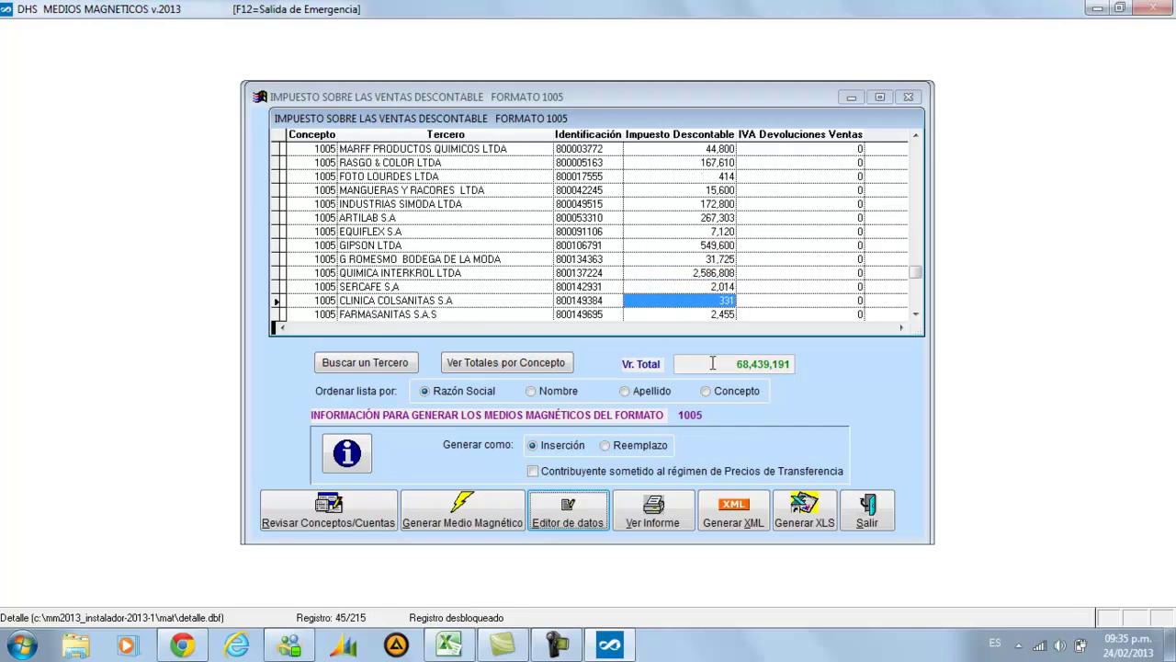
key(Up)
key(Up)
key(Up)
key(Up)
key(Up)
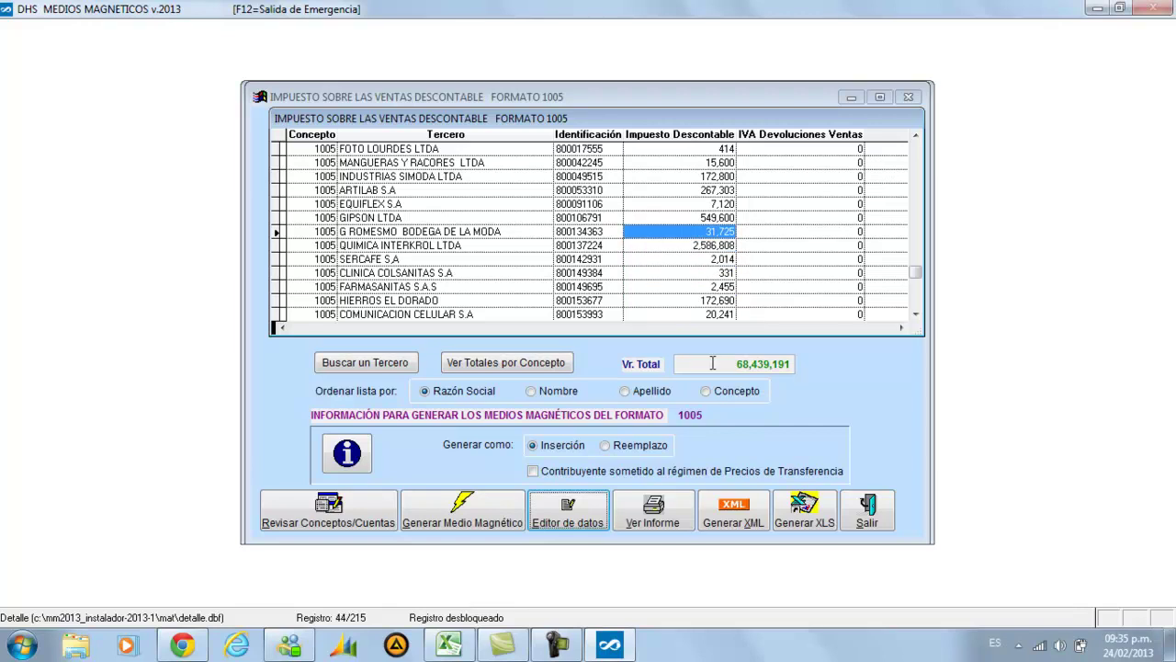
key(Down)
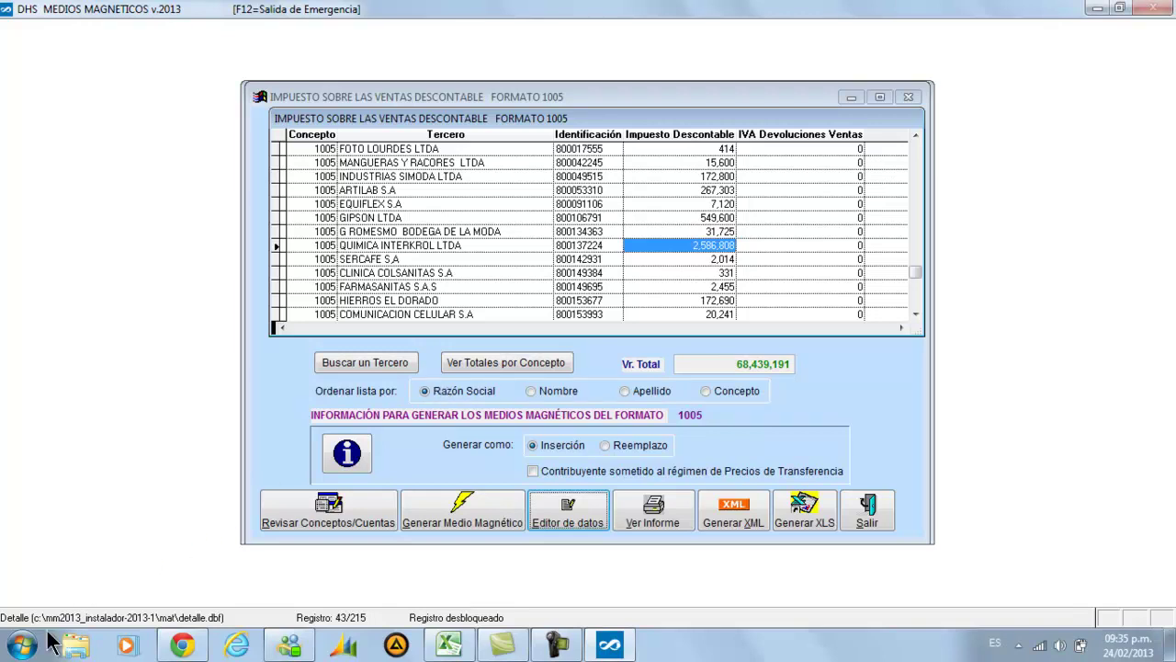
Launch Total Fussion from the Start menu and log in with the user name and password
click(23, 645)
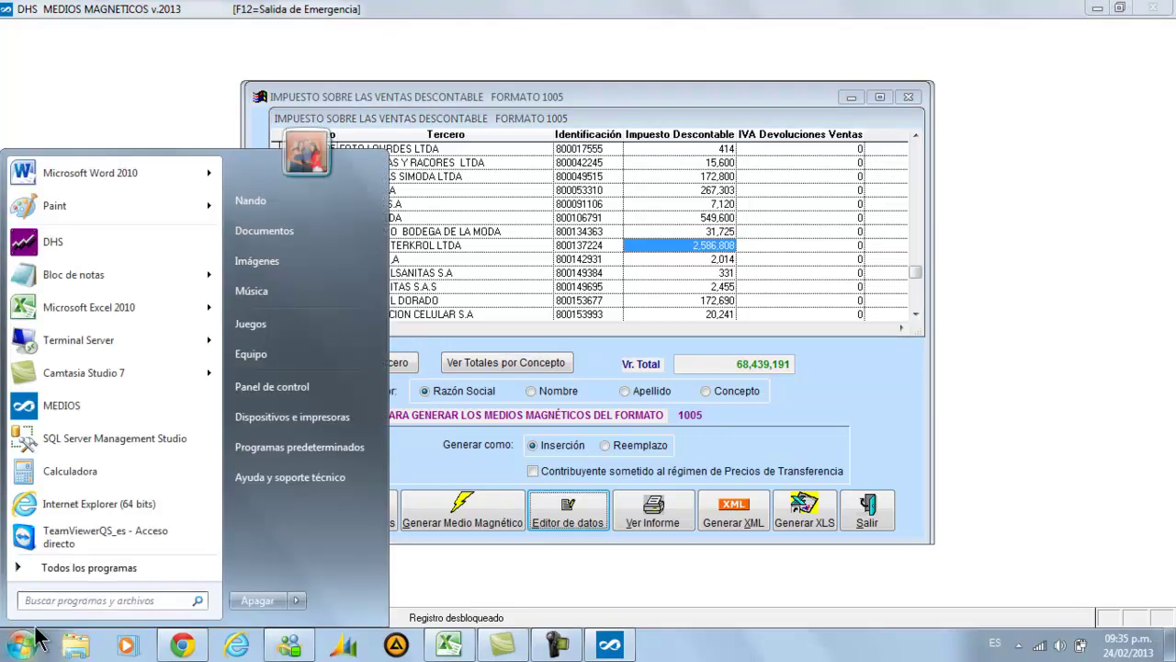
click(108, 251)
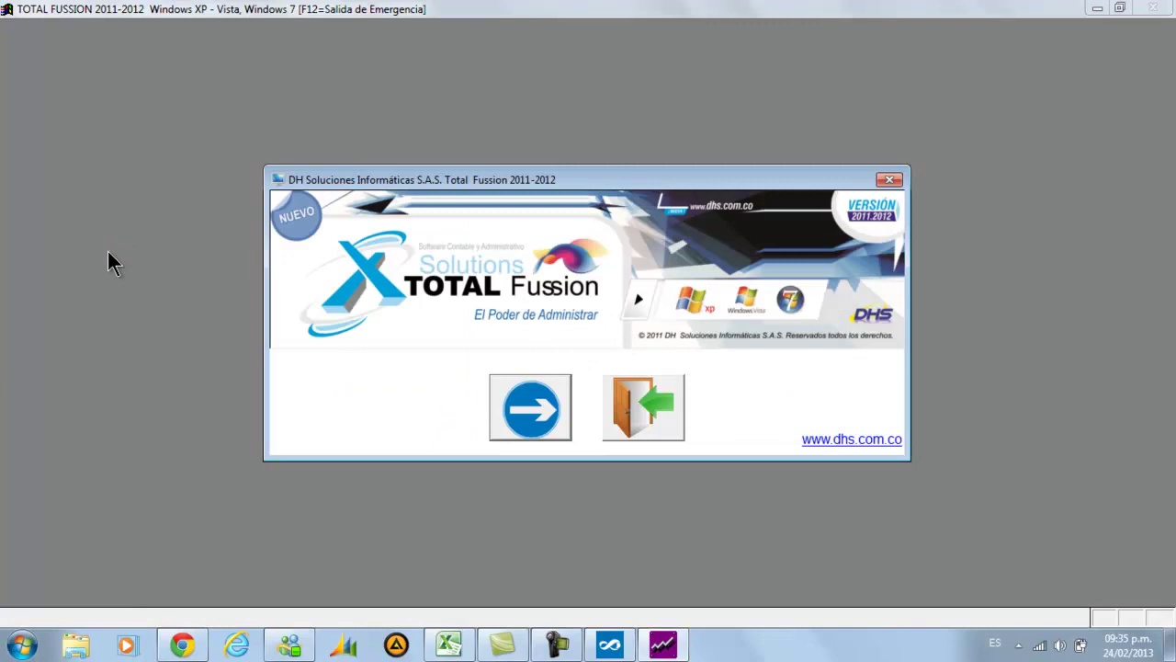
text(DHS)
key(Return)
text(DHS)
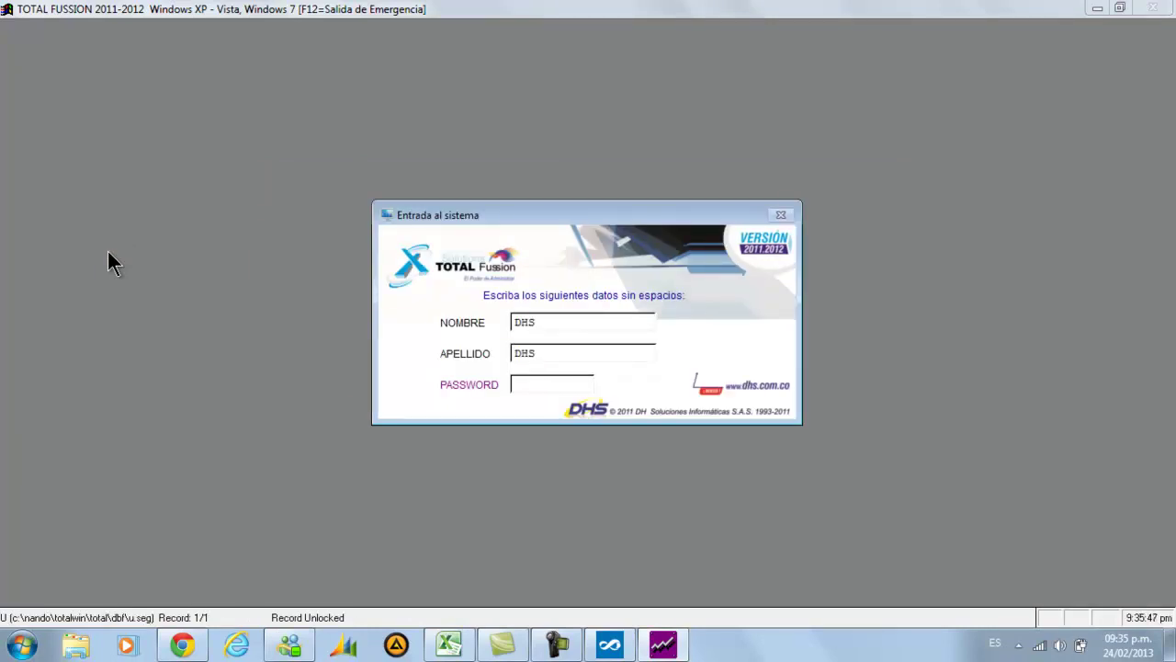
text(***)
key(Return)
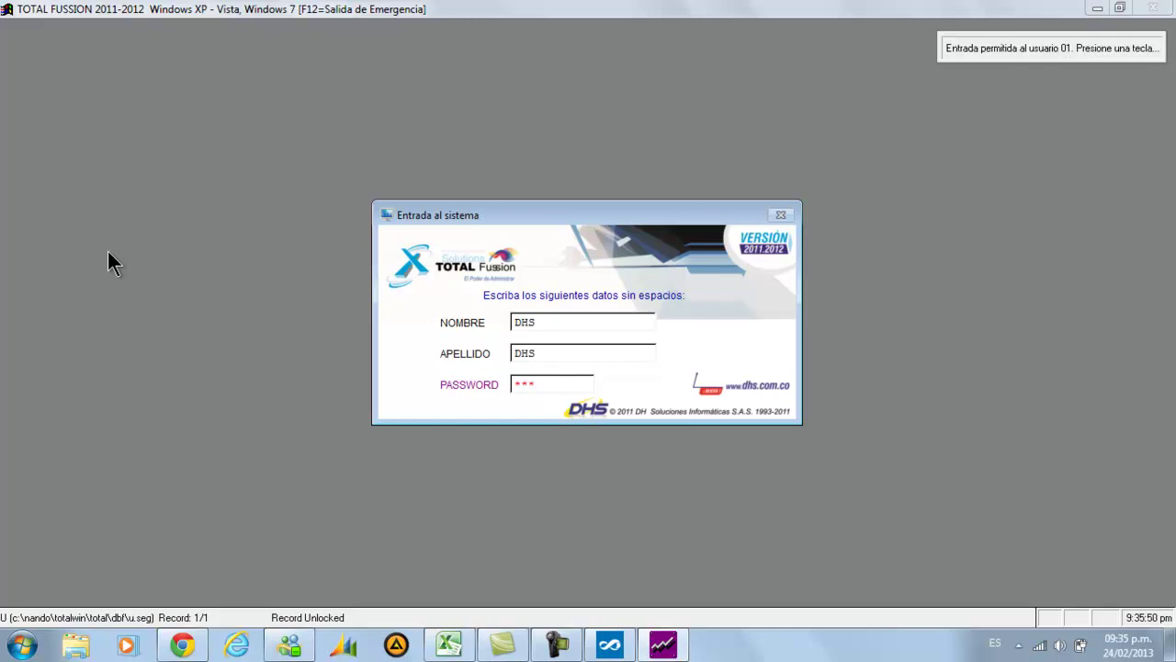
key(Return)
Enter the company key and period 12/2012, declining the pending document numbering review
text(***)
key(Return)
text(122012)
key(Return)
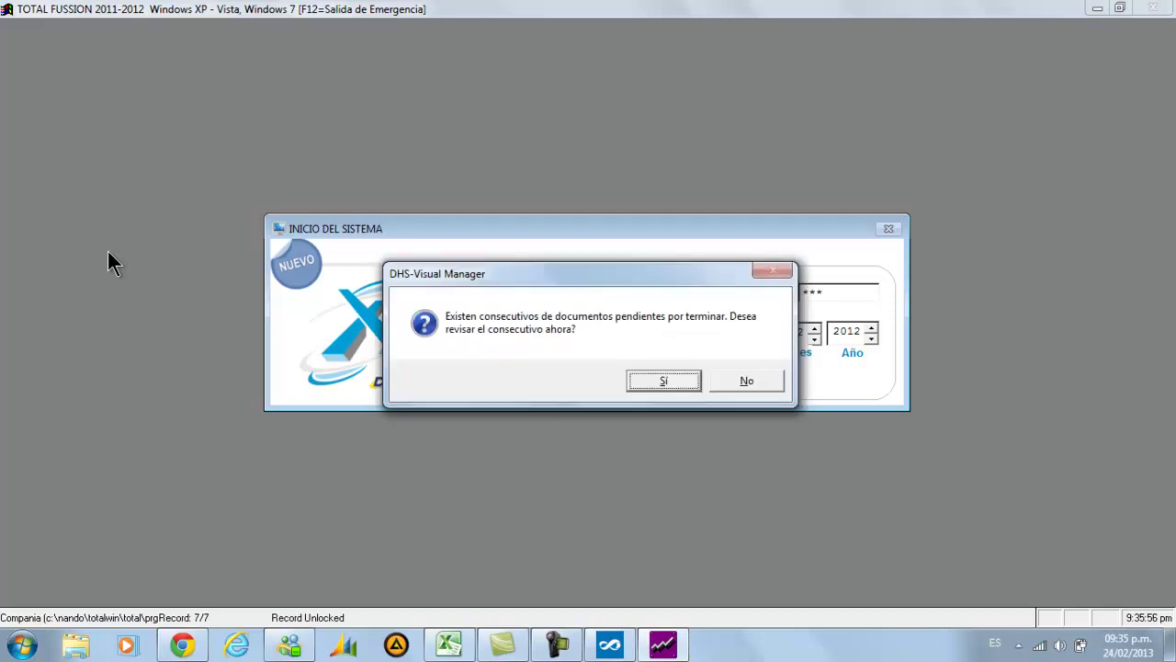
key(Tab)
key(Return)
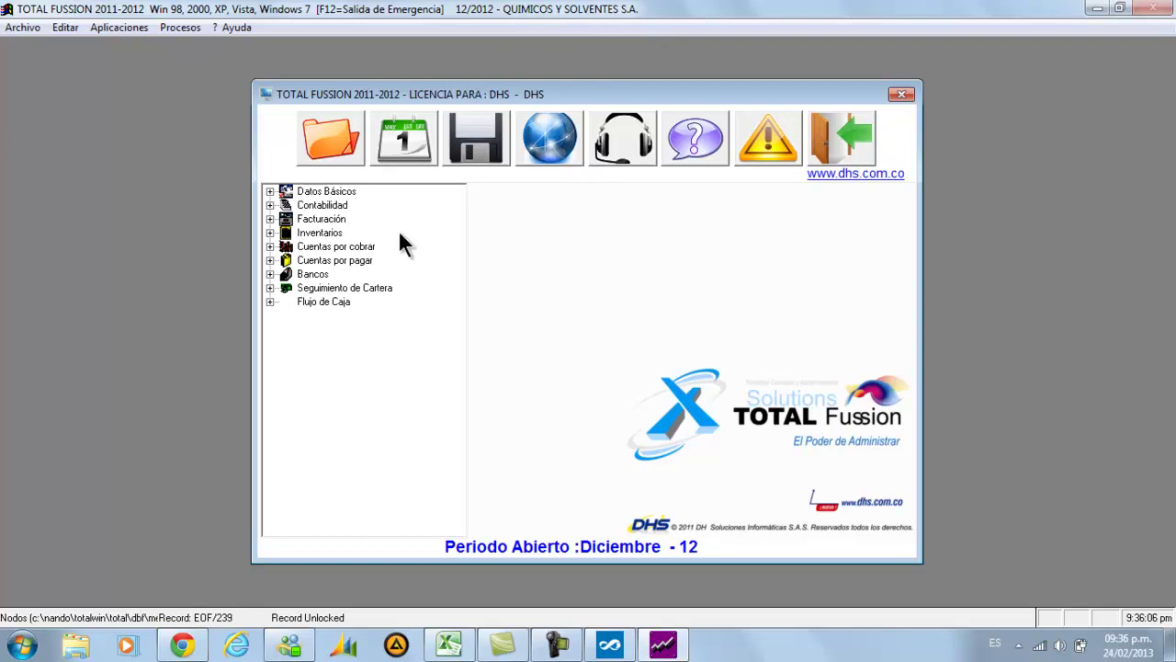
Open Contabilidad > Transacciones > Informe de movimientos and choose the Por Cuenta y Nit ledger
double_click(333, 206)
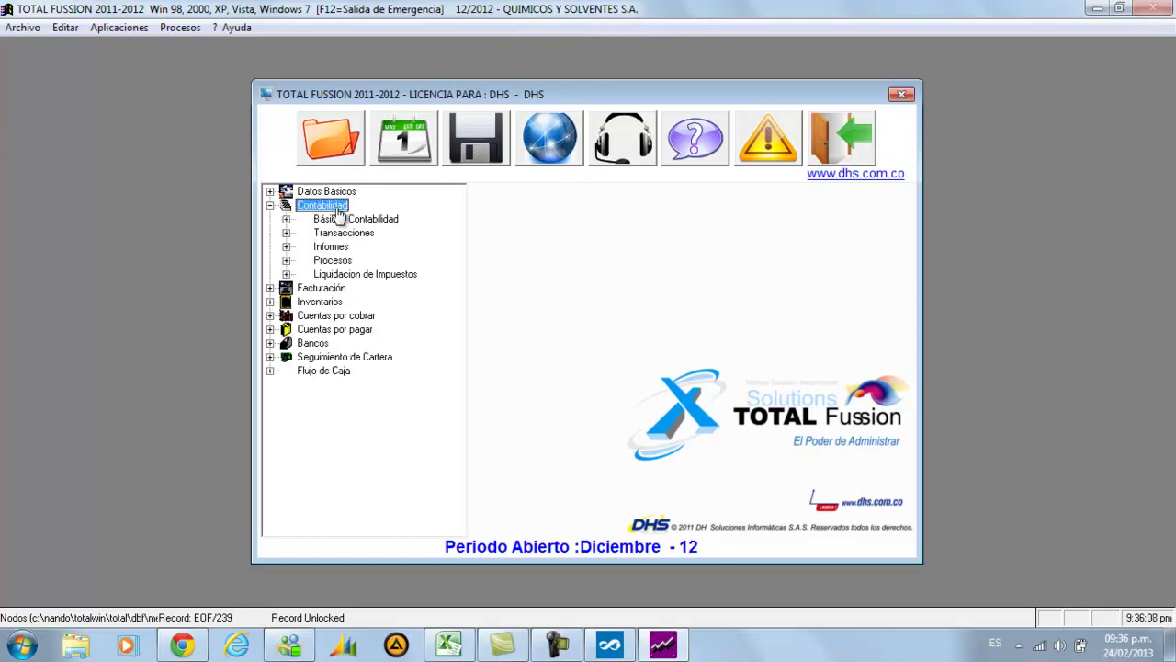
double_click(352, 234)
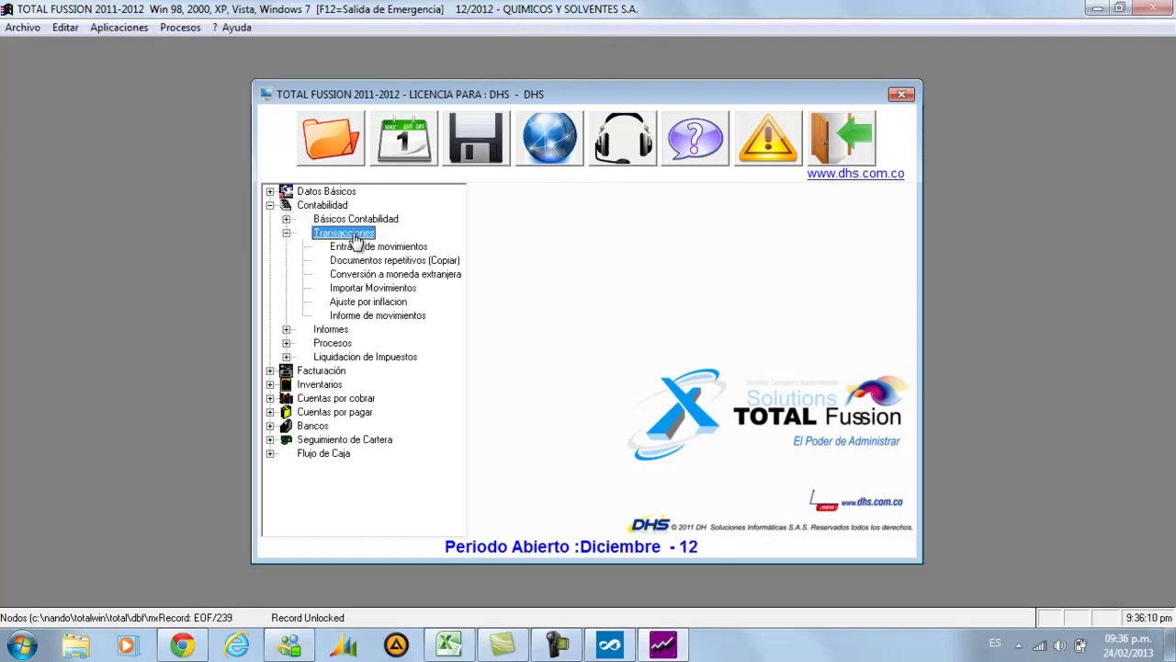
double_click(379, 317)
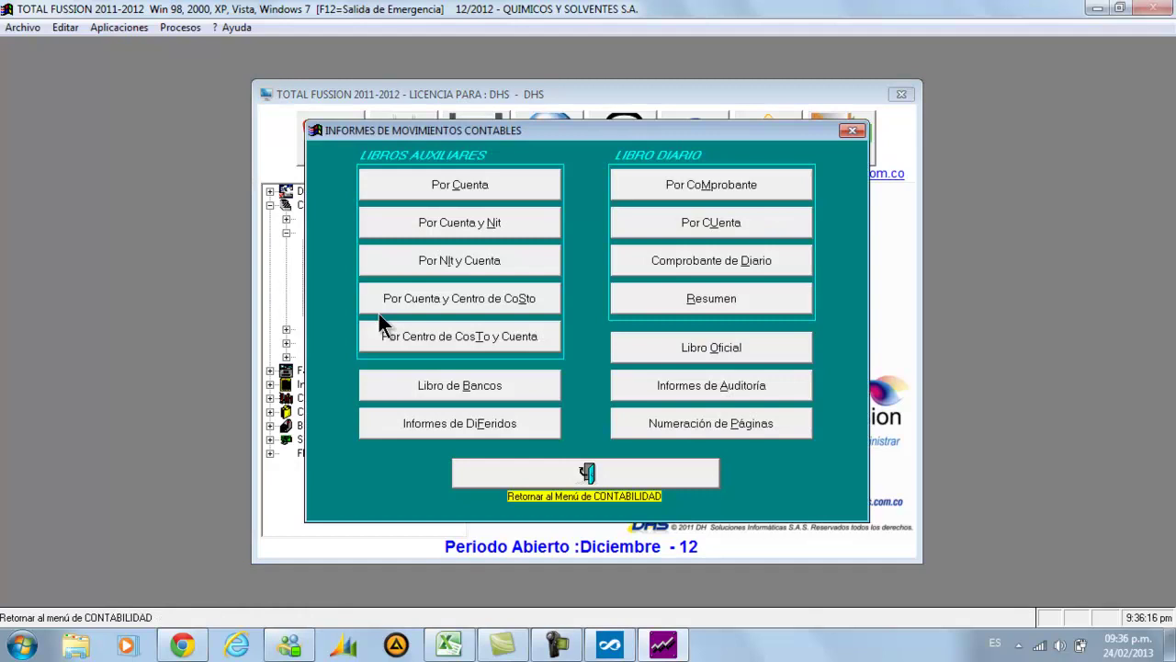
click(502, 226)
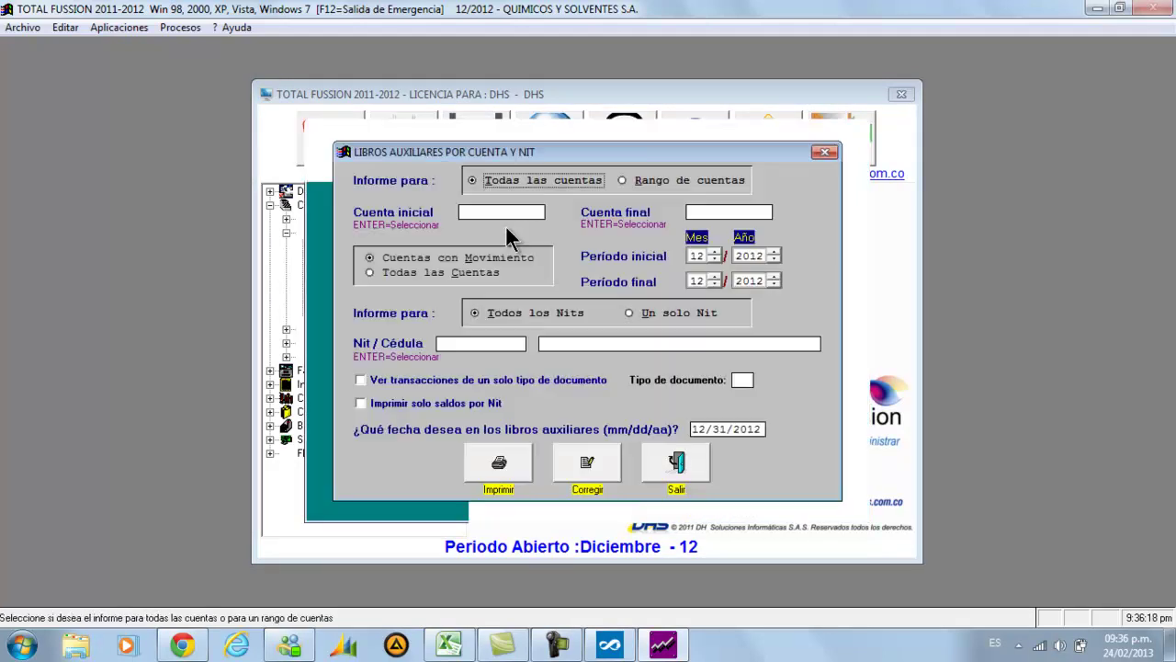
Set the account range to 2408–2408, periods 01/2012 to 12/2012, and Un solo Nit
click(625, 182)
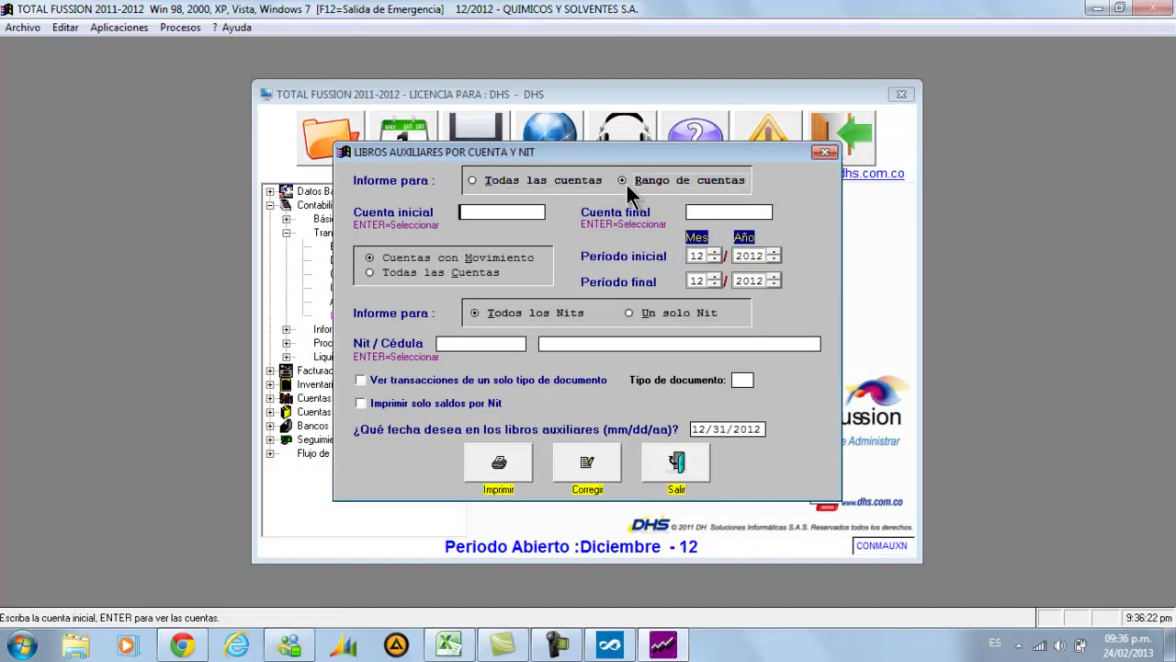
text(2408)
key(Return)
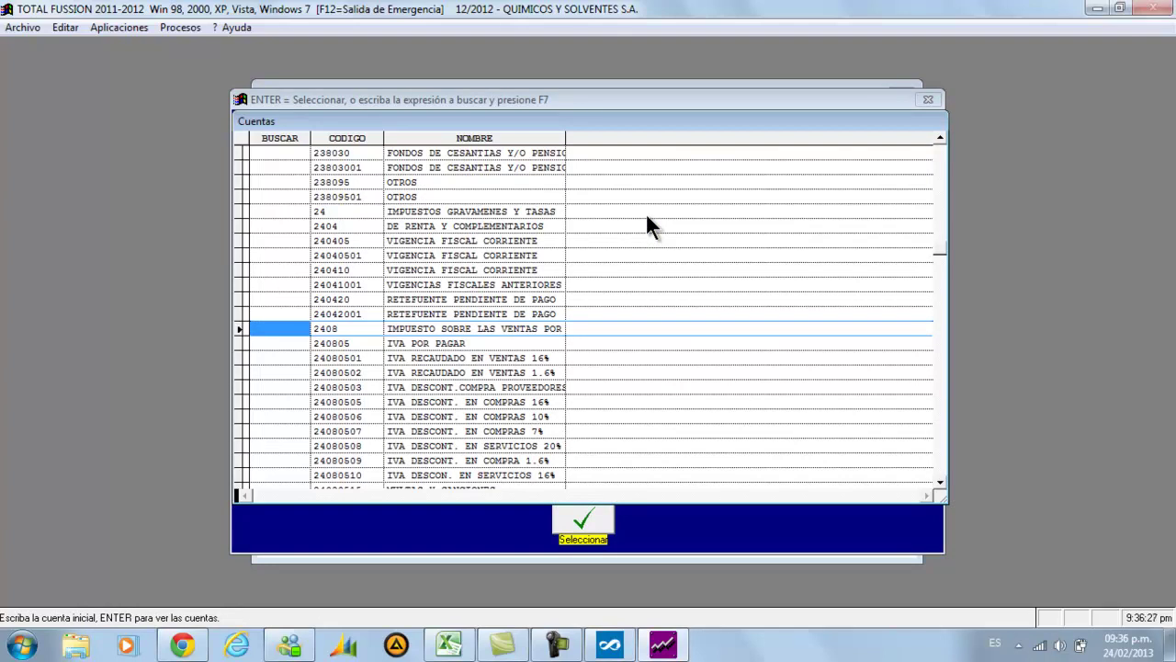
key(Return)
text(2)
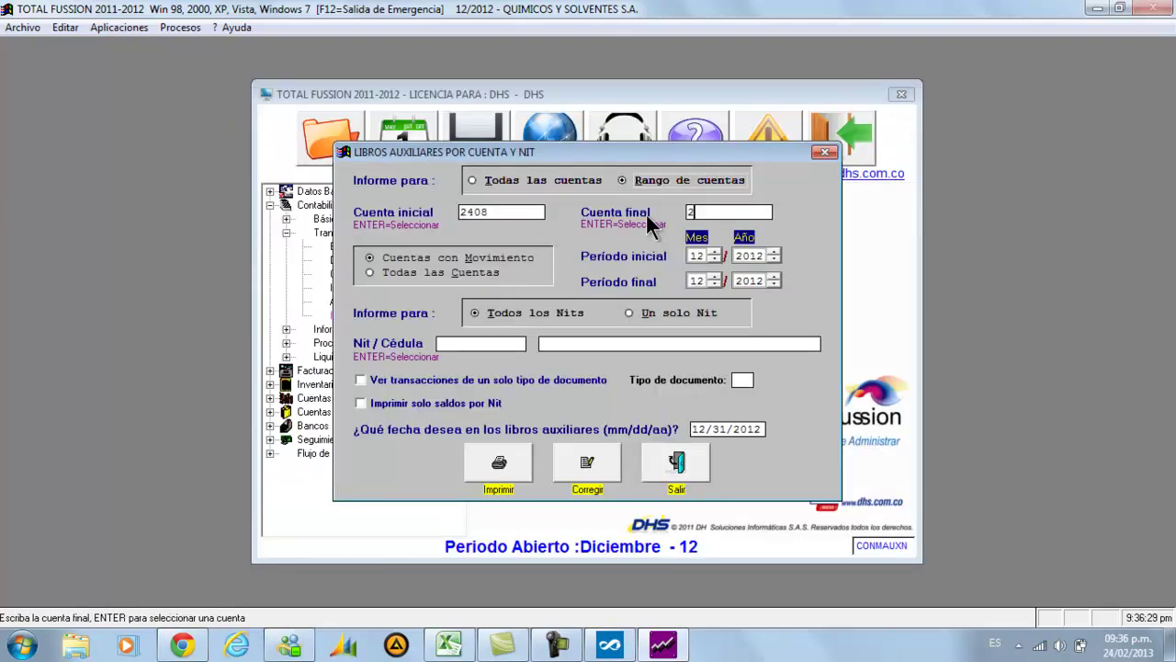
text(408)
key(Return)
key(Return)
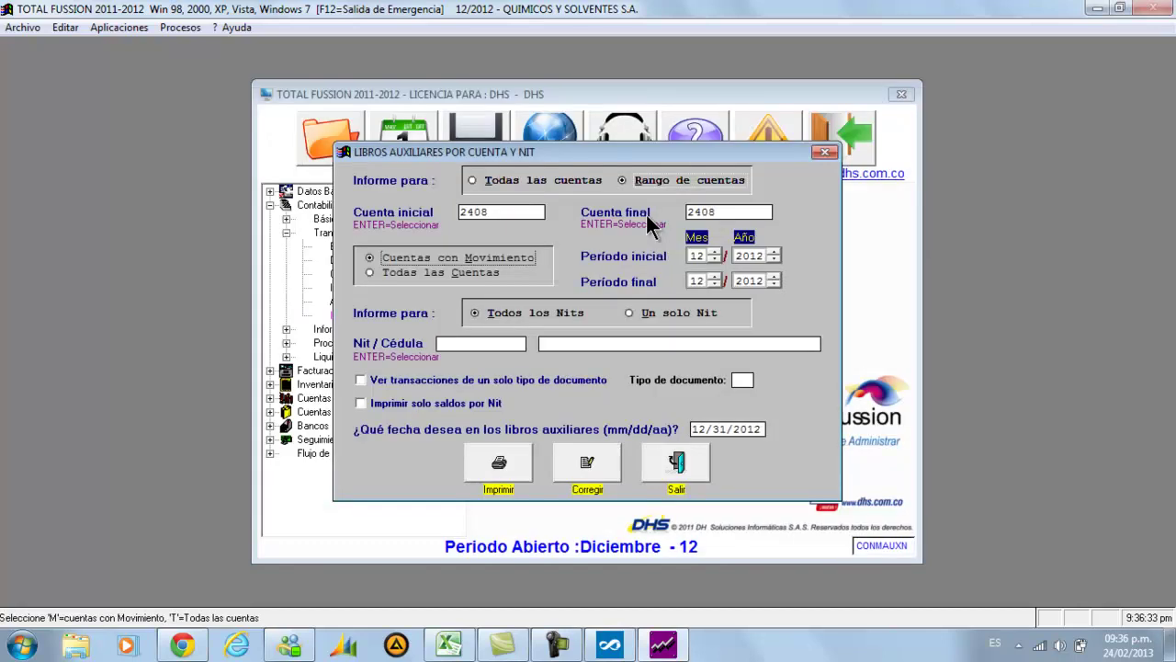
key(Return)
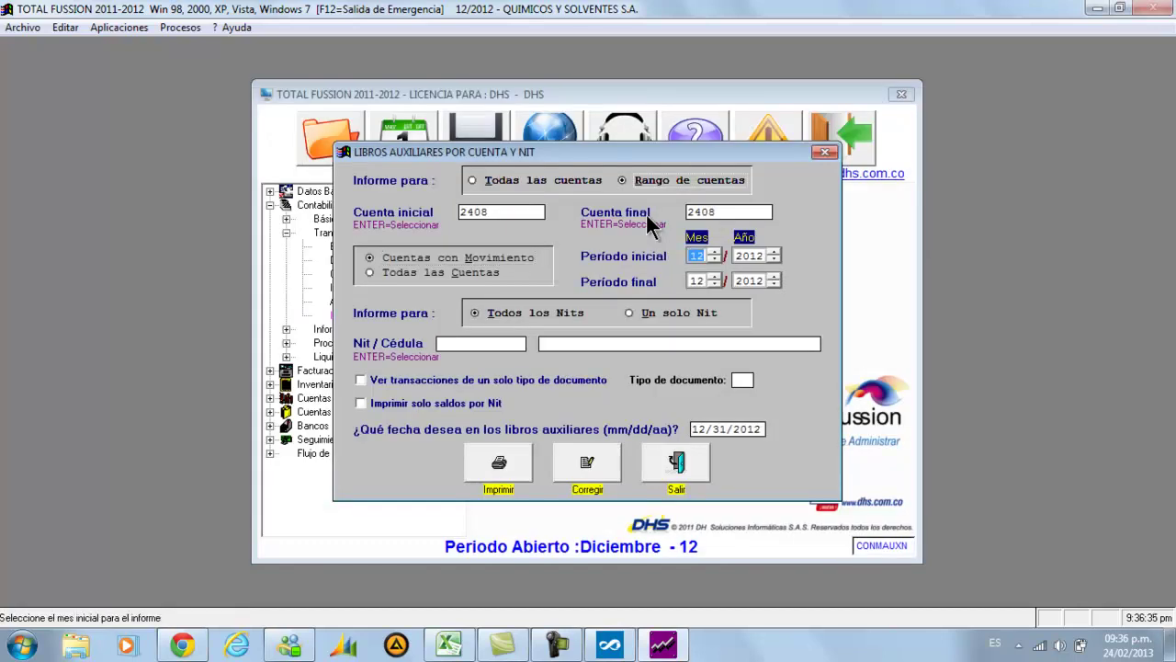
text(01)
key(Return)
key(Return)
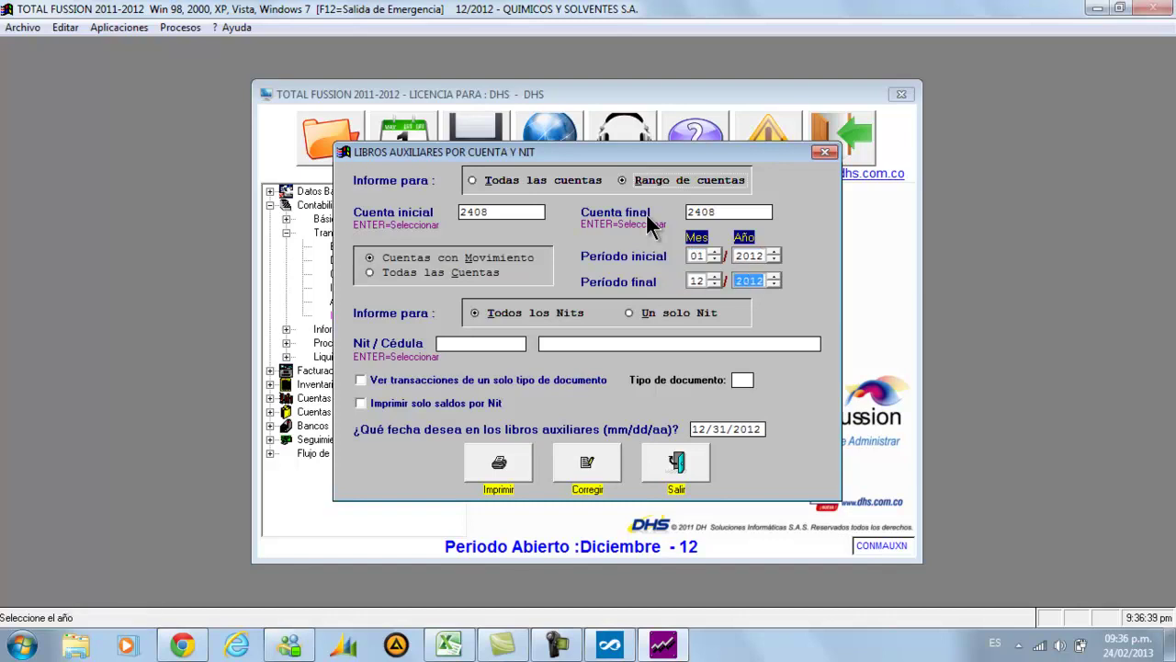
key(Return)
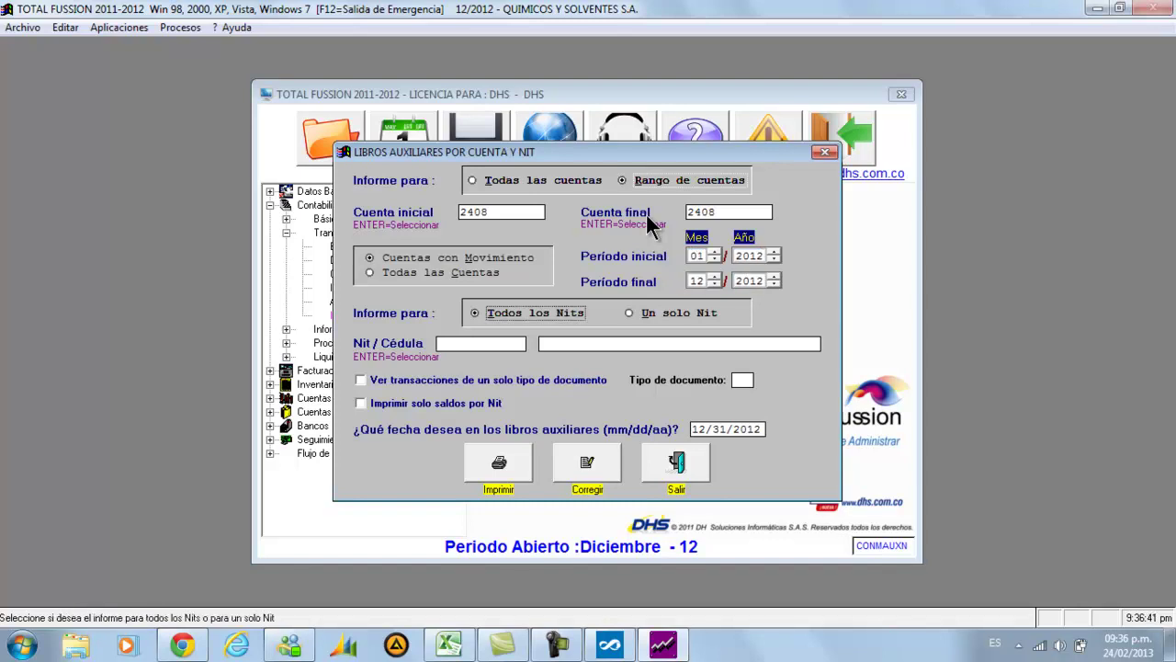
key(Right)
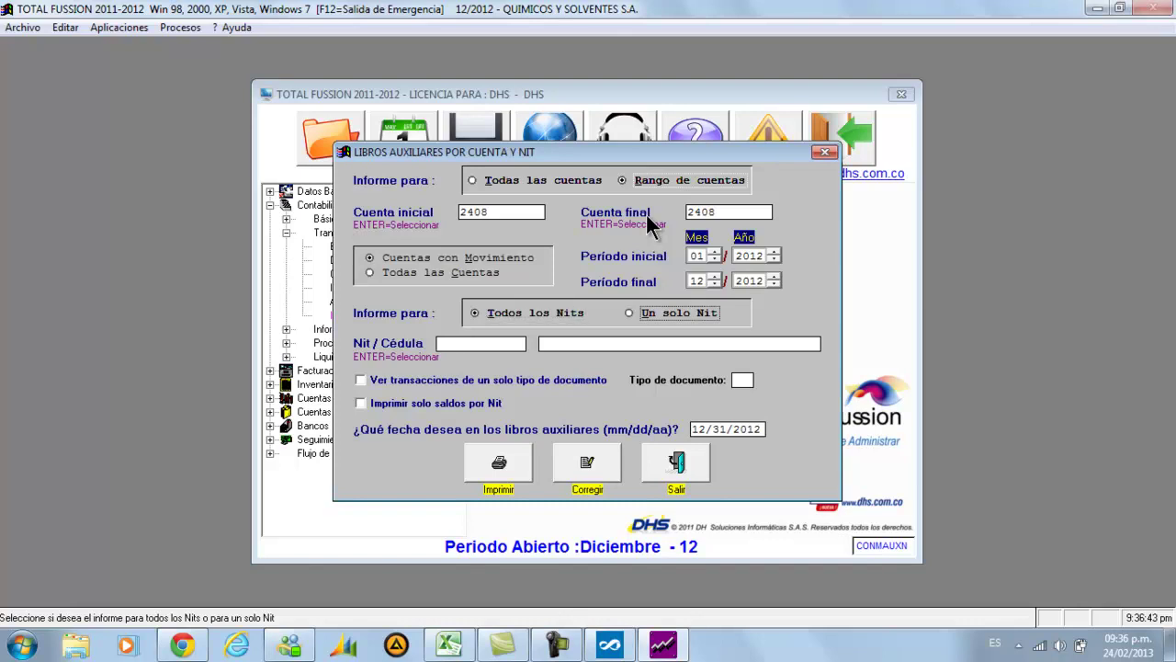
key(Return)
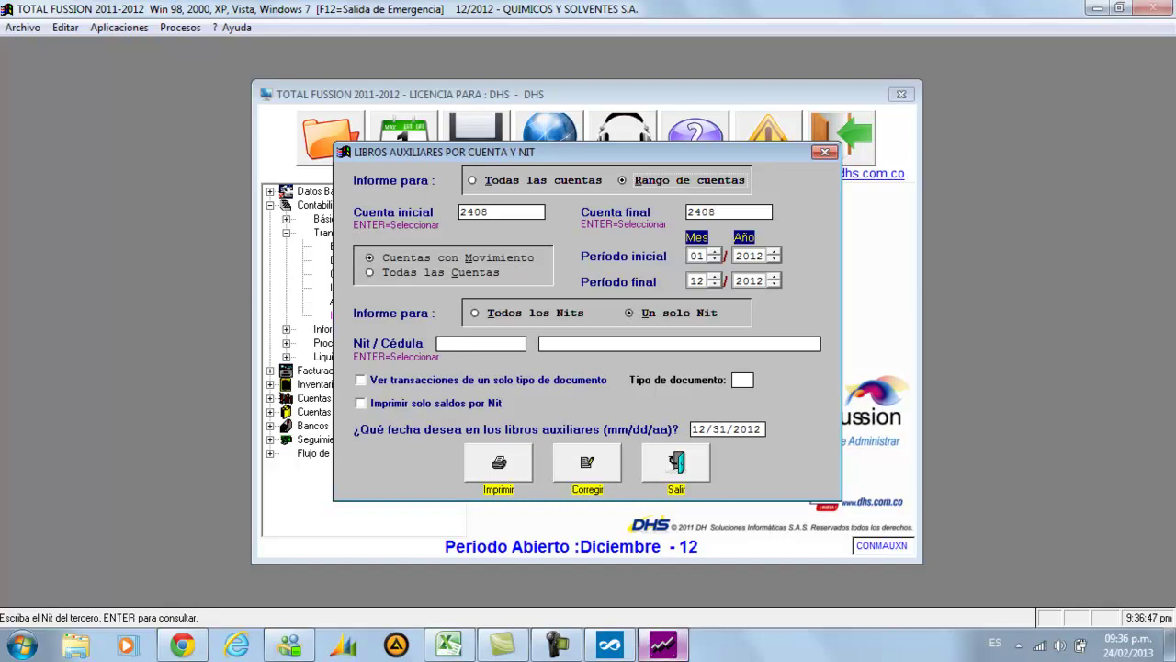
Check QUIMICA INTERKROL LTDA in the format 1005 list, then return to the report settings
click(630, 648)
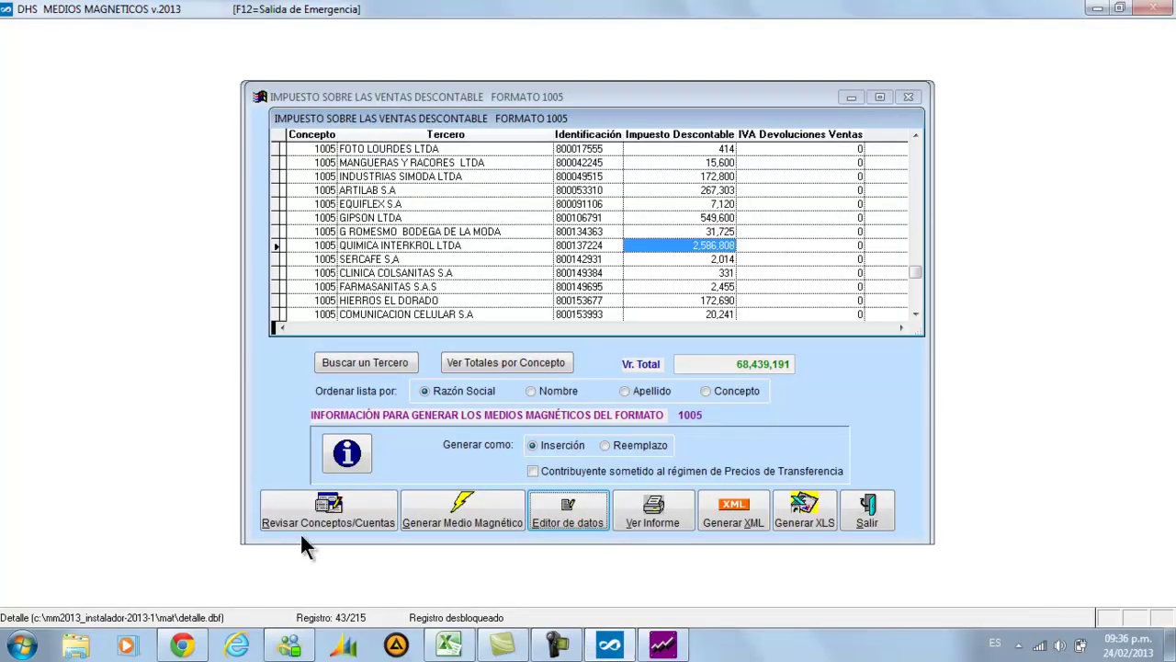
click(477, 251)
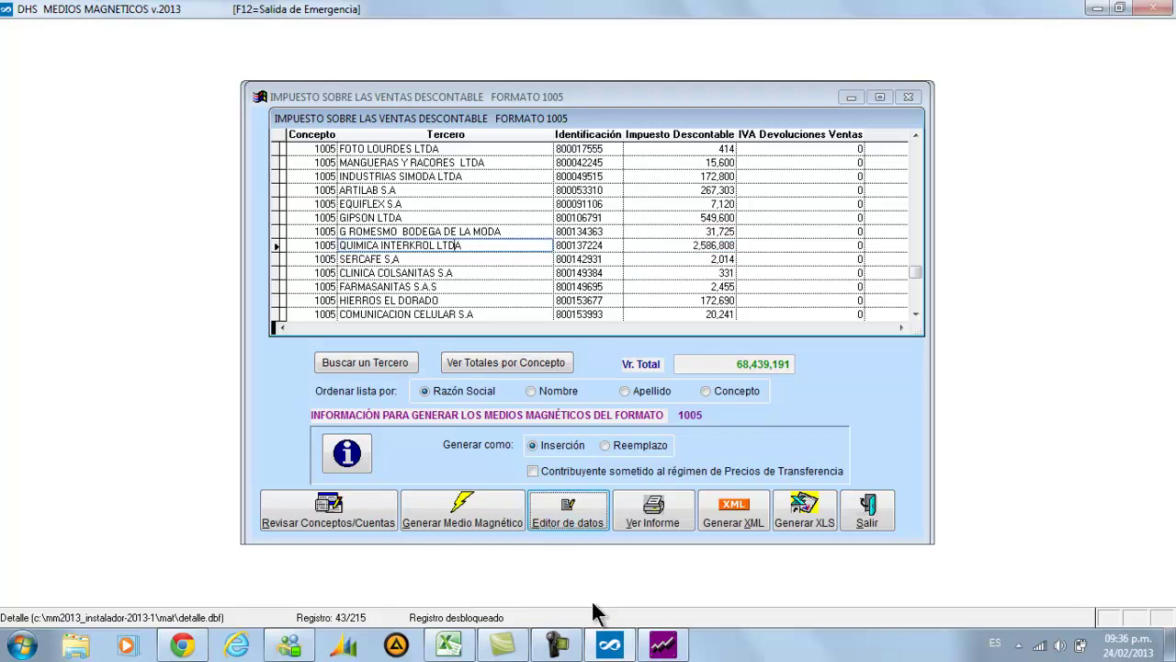
click(649, 645)
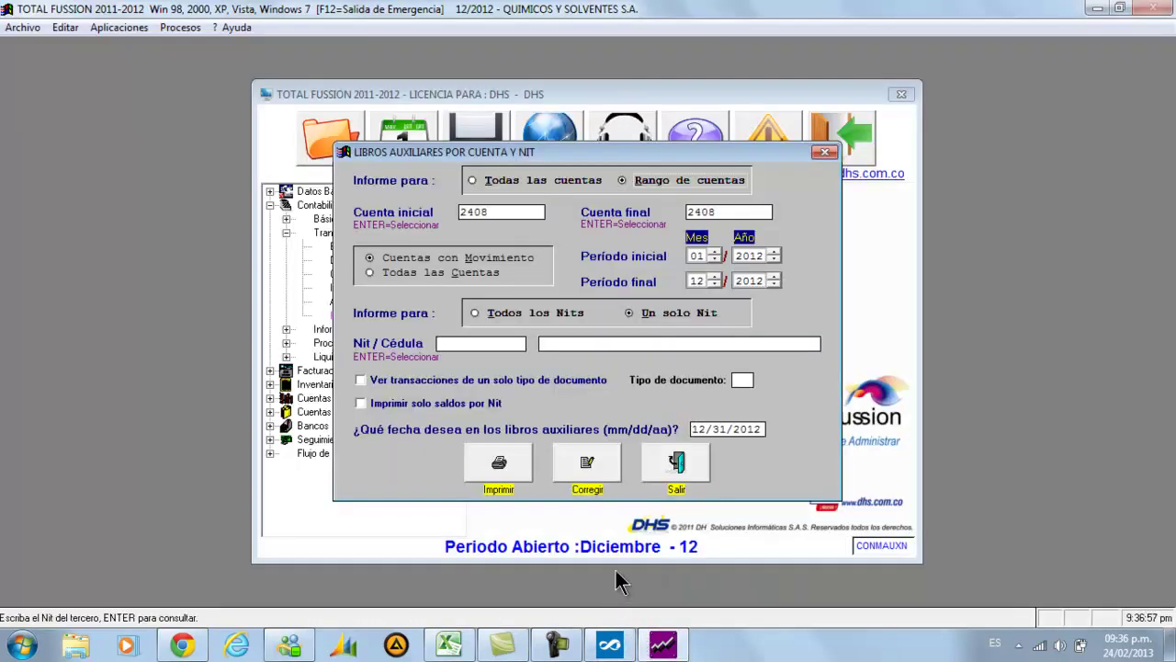
Search QUIMICA, pick QUIMICA INTERKROL LTDA as the NIT, and print the ledger to screen
key(Return)
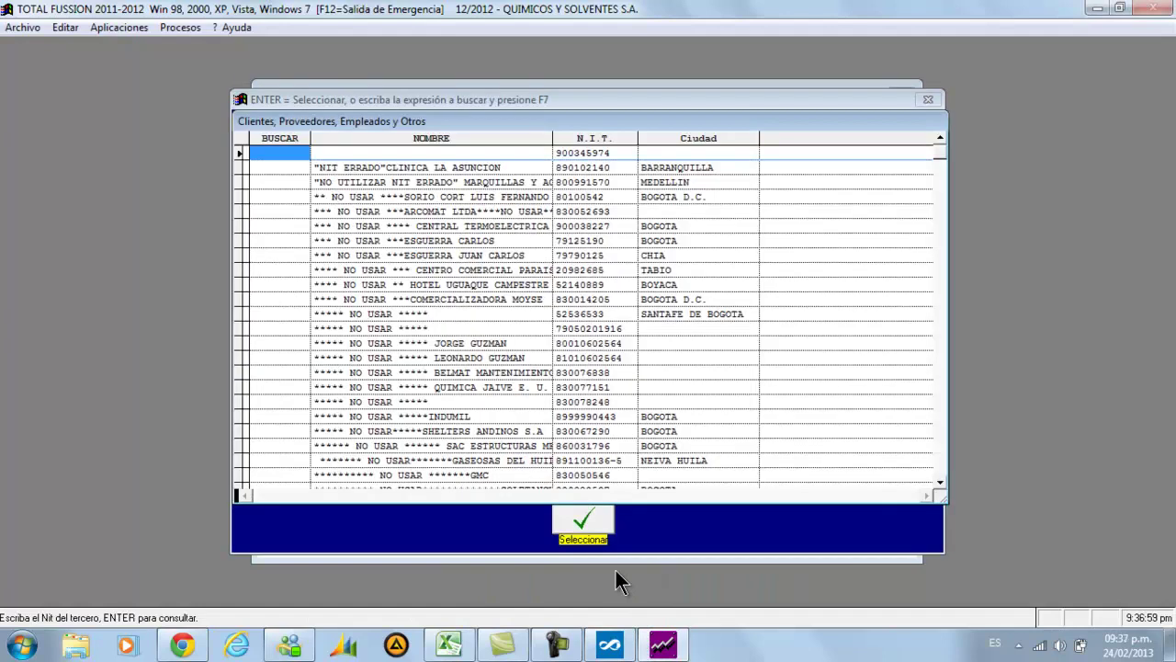
text(QUIMICA)
key(F7)
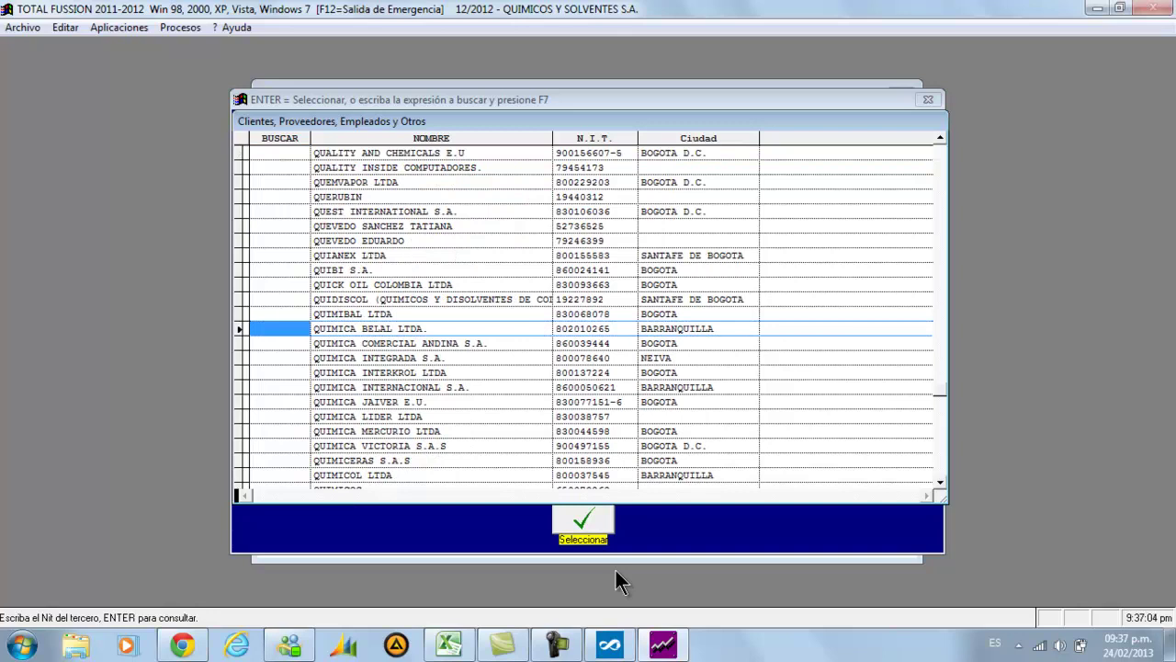
key(Down)
key(Down)
key(Down)
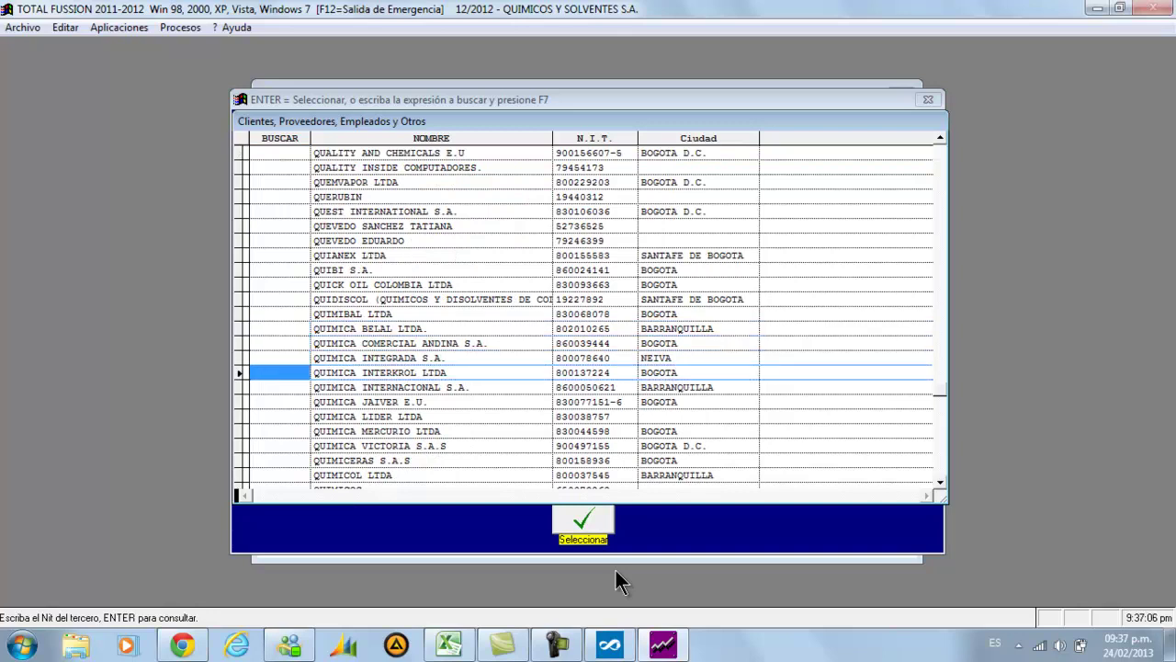
key(Return)
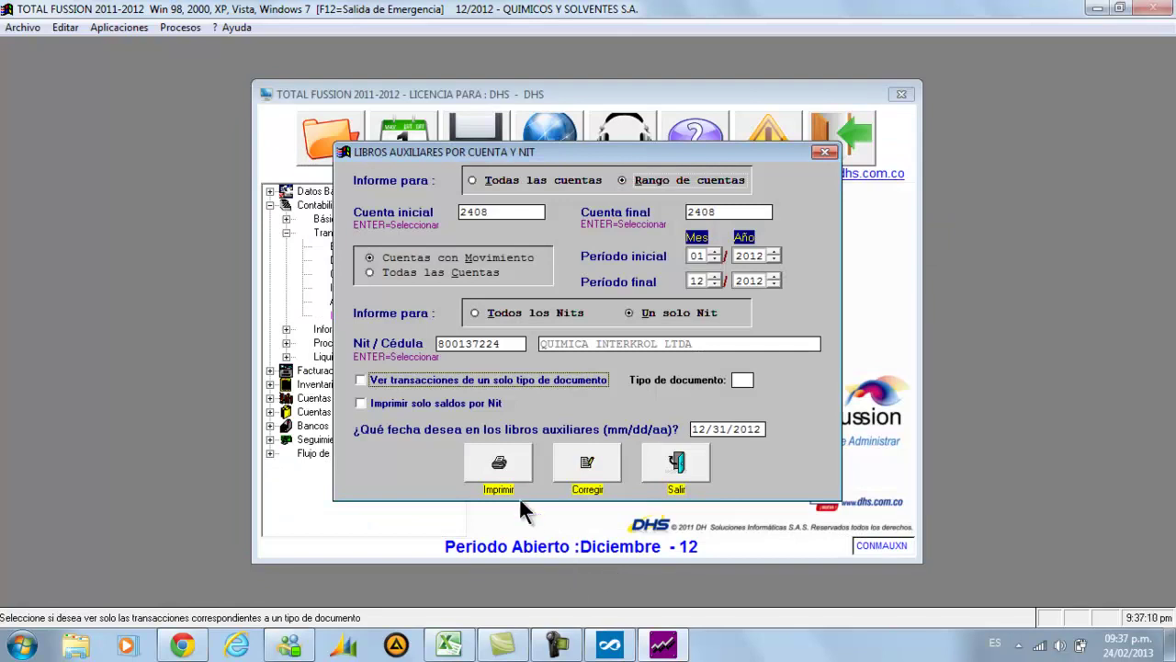
click(499, 469)
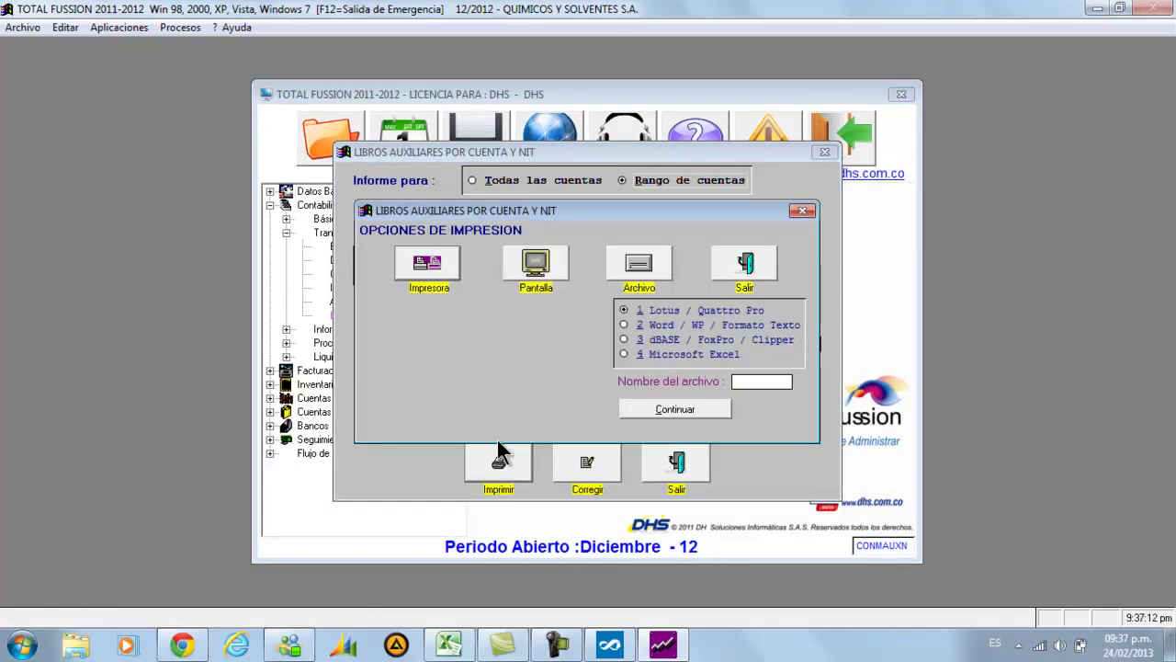
click(540, 293)
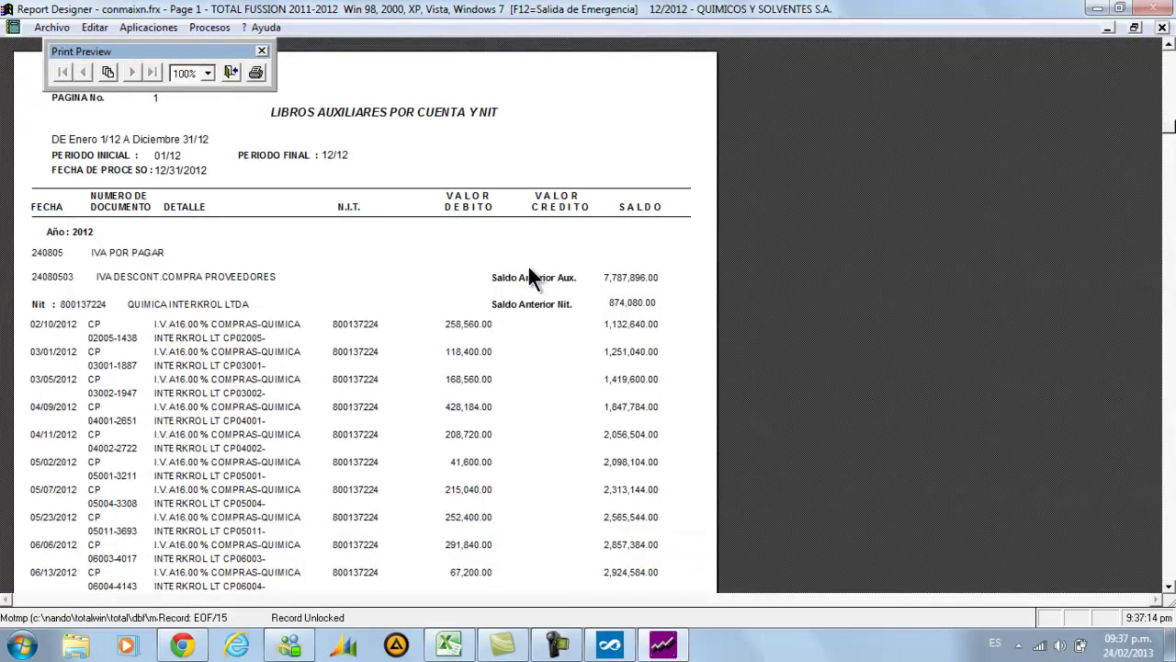
scroll(418, 280, down, 5)
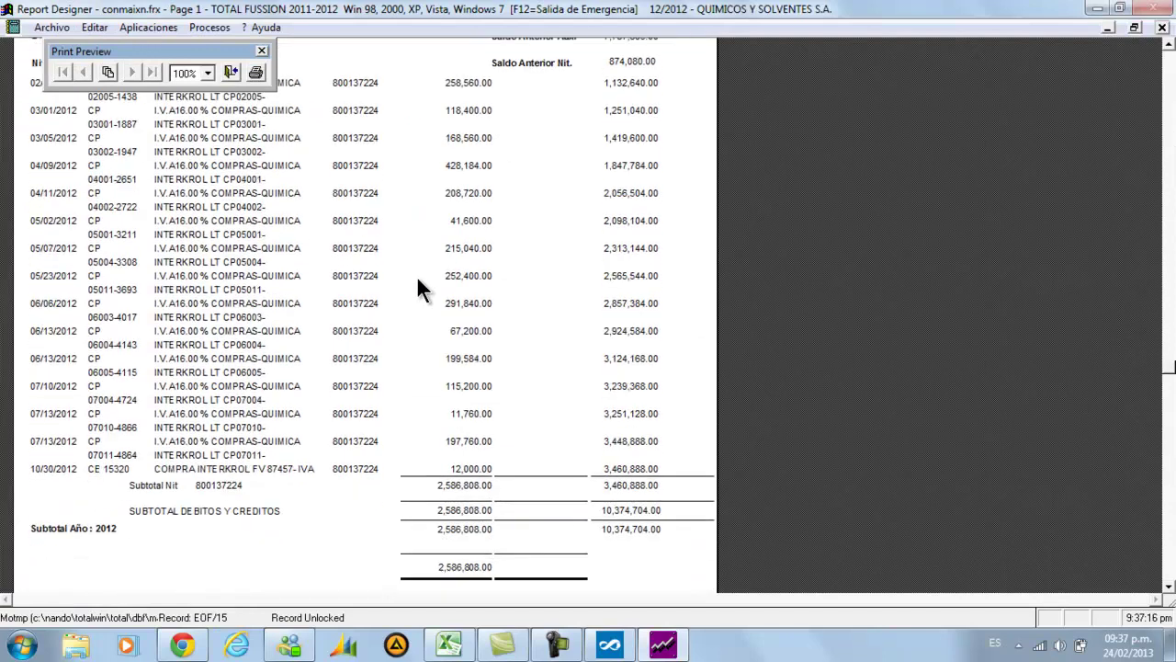
scroll(415, 280, up, 3)
scroll(414, 280, down, 2)
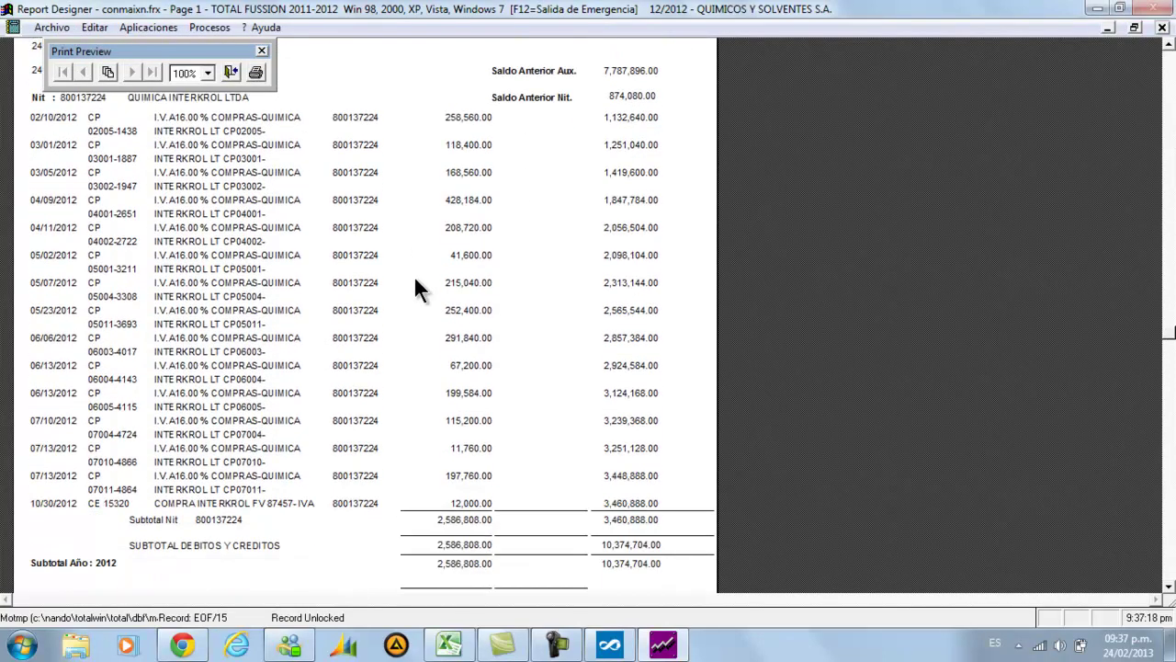
scroll(415, 281, up, 1)
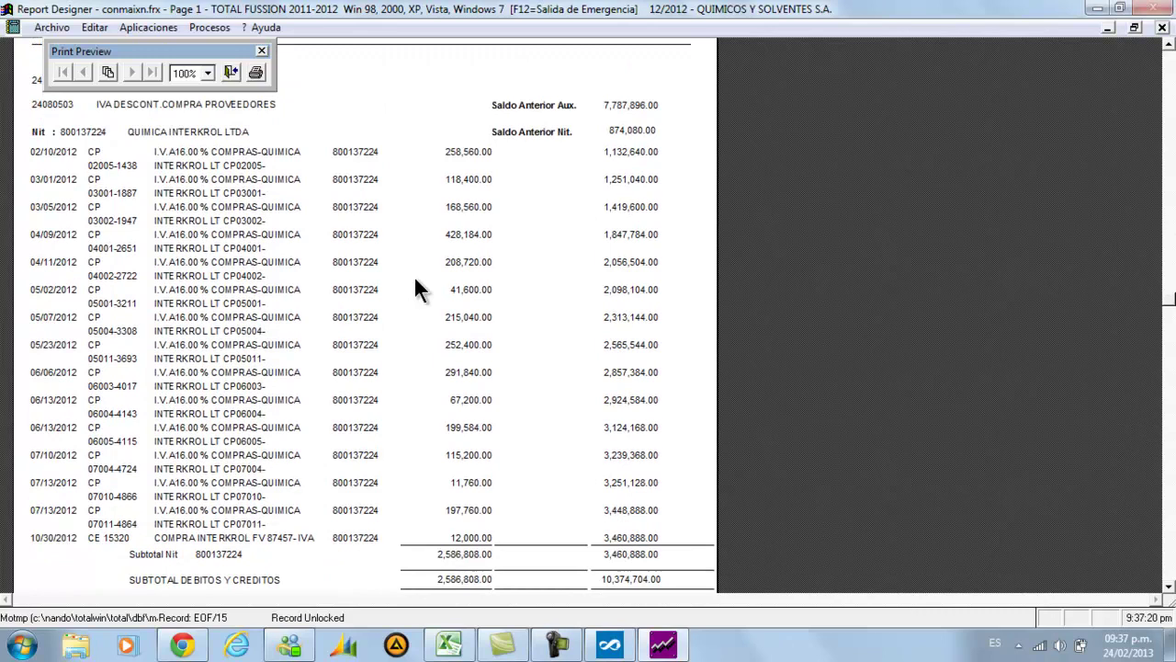
scroll(413, 282, up, 2)
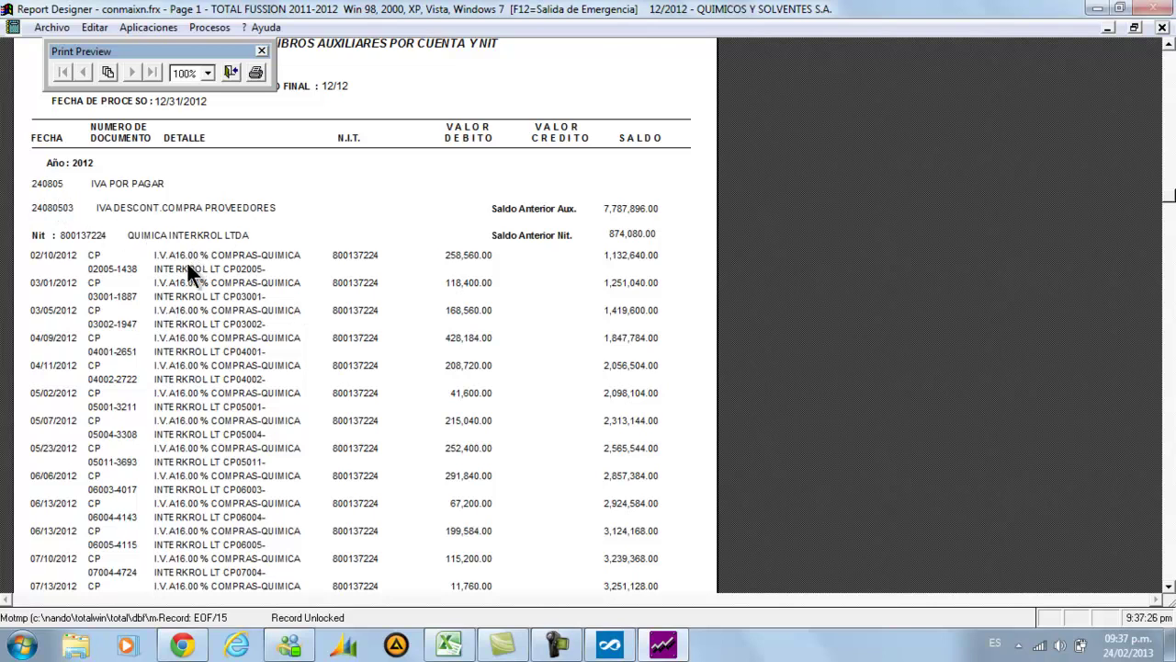
scroll(162, 283, down, 1)
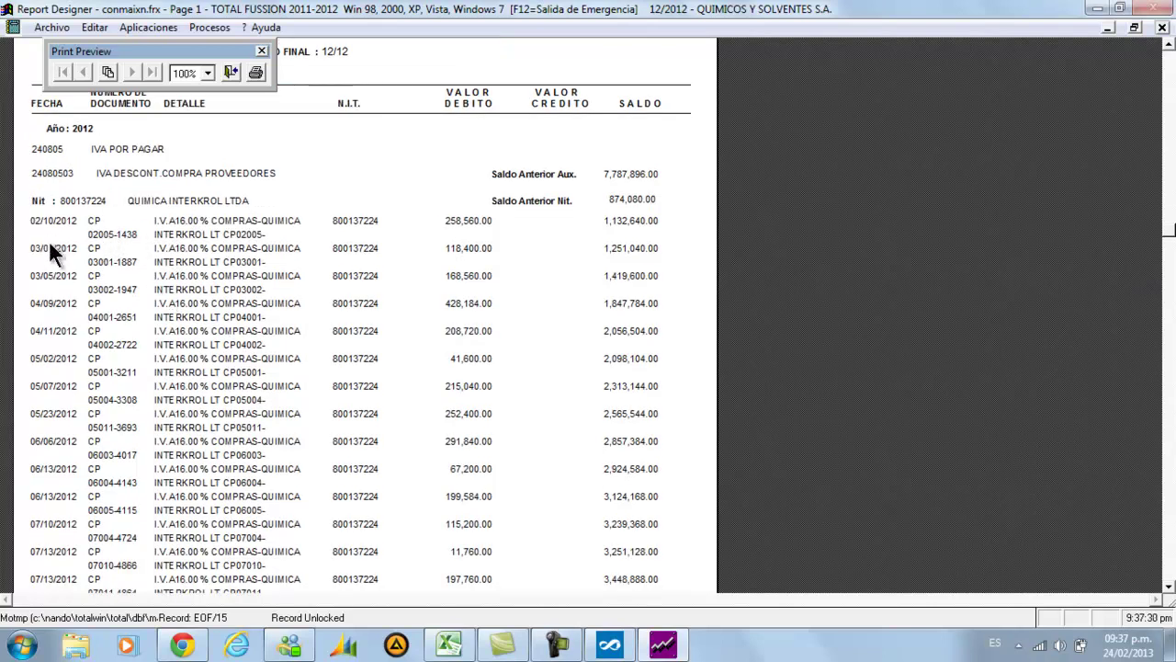
scroll(49, 233, down, 1)
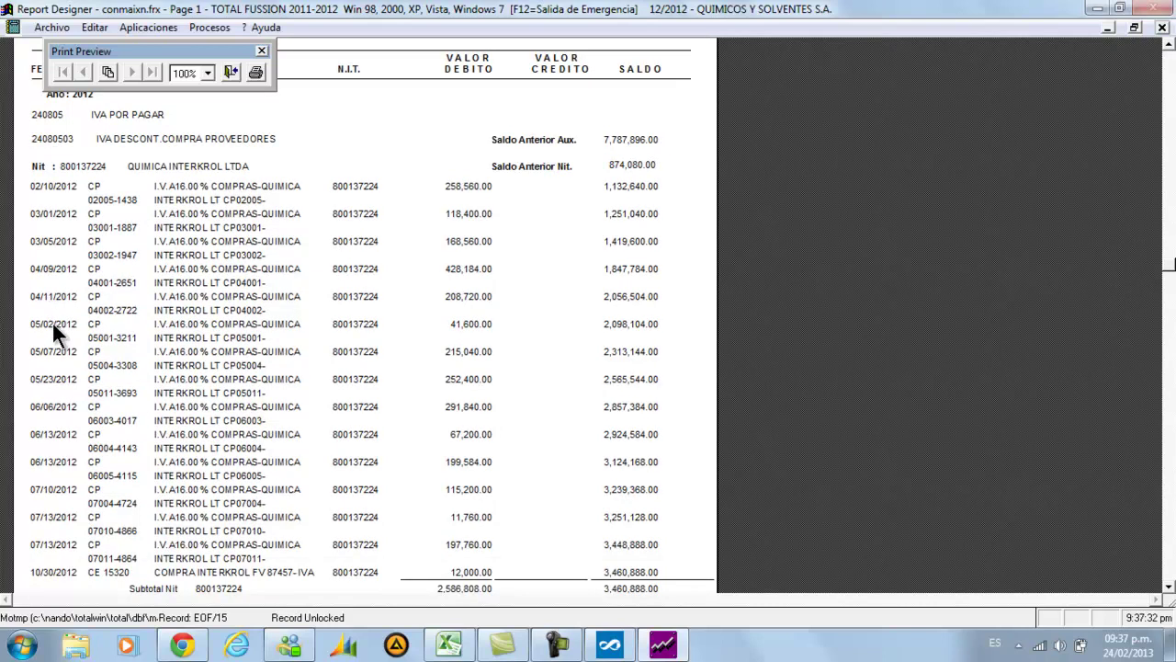
scroll(52, 328, down, 2)
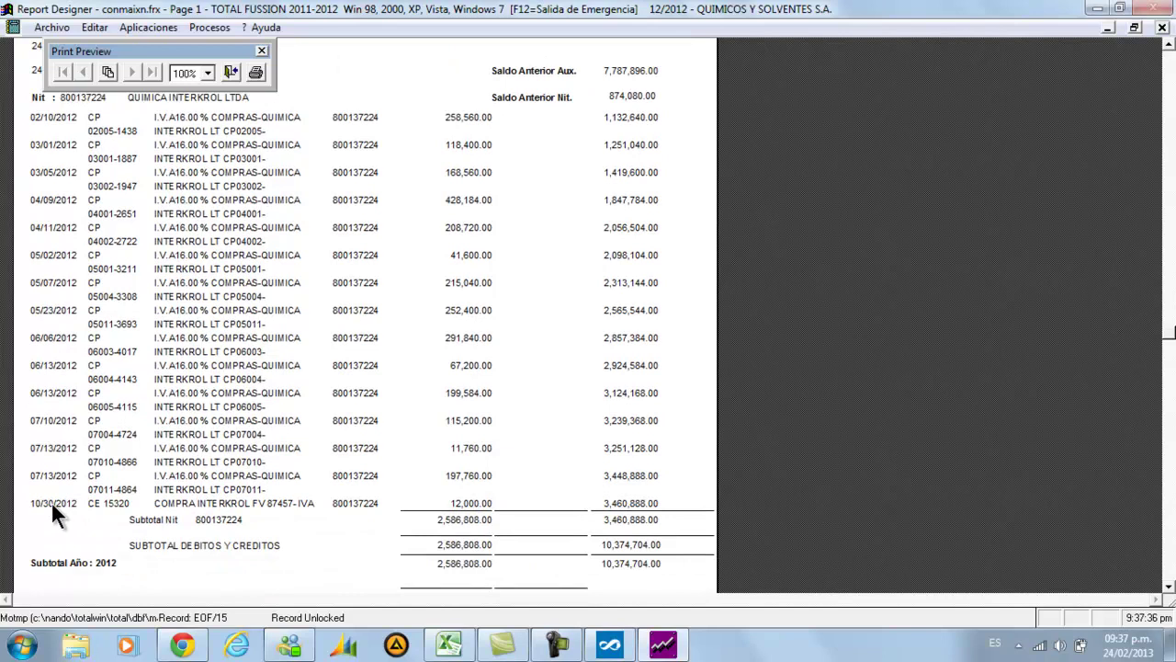
scroll(355, 493, down, 2)
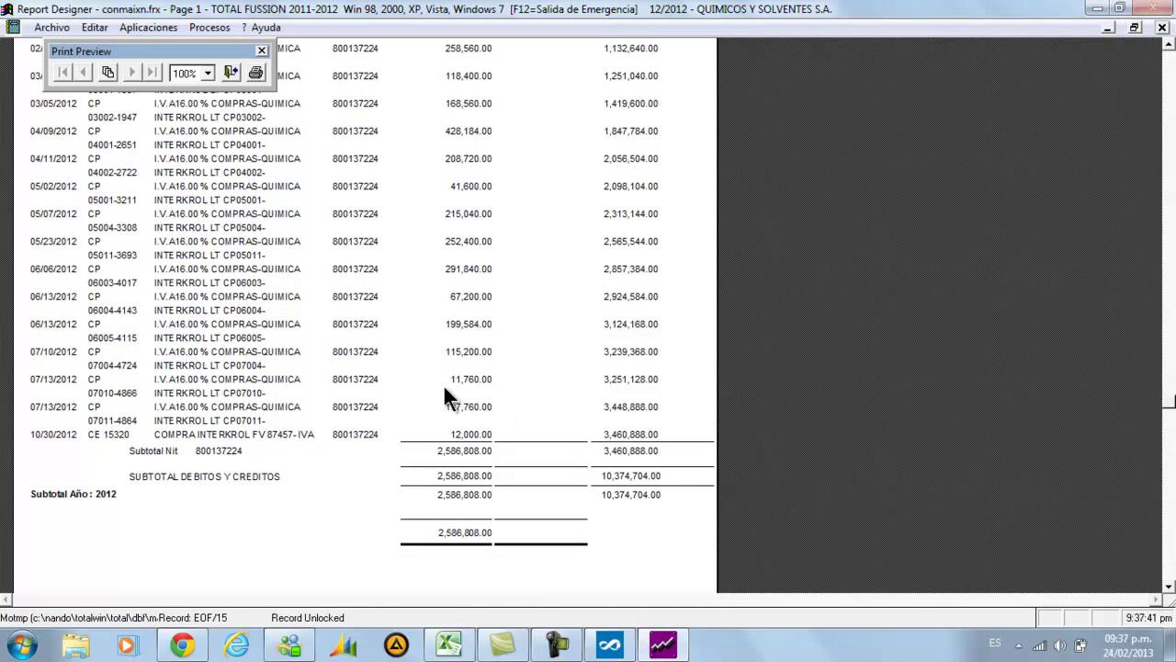
click(609, 643)
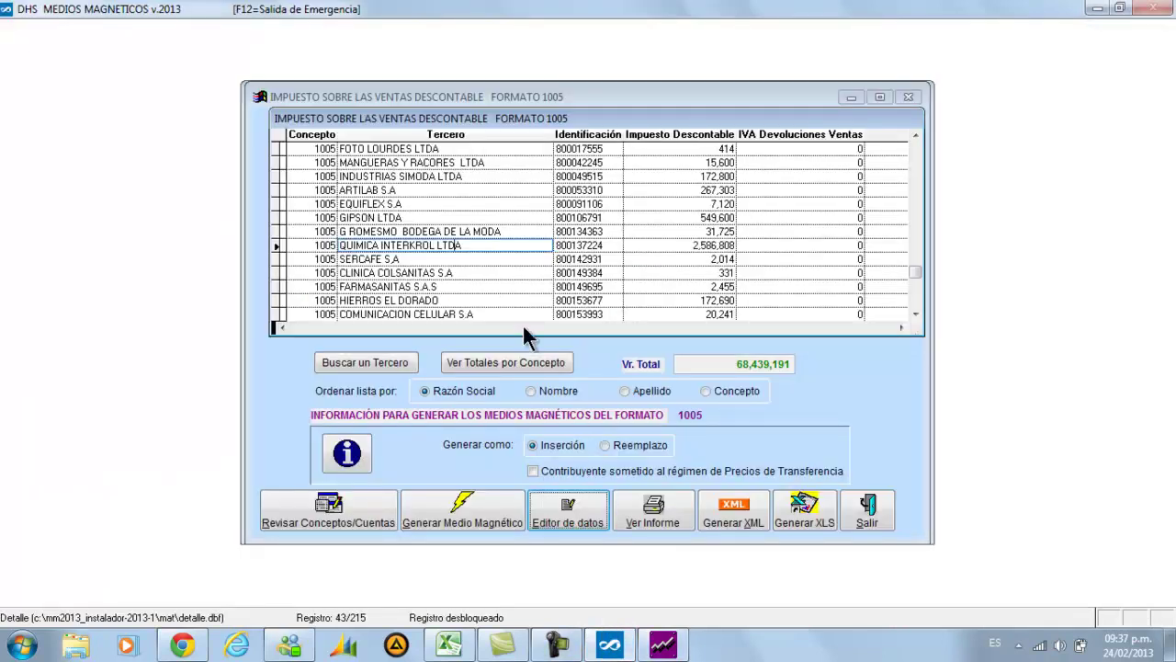
key(Tab)
key(Tab)
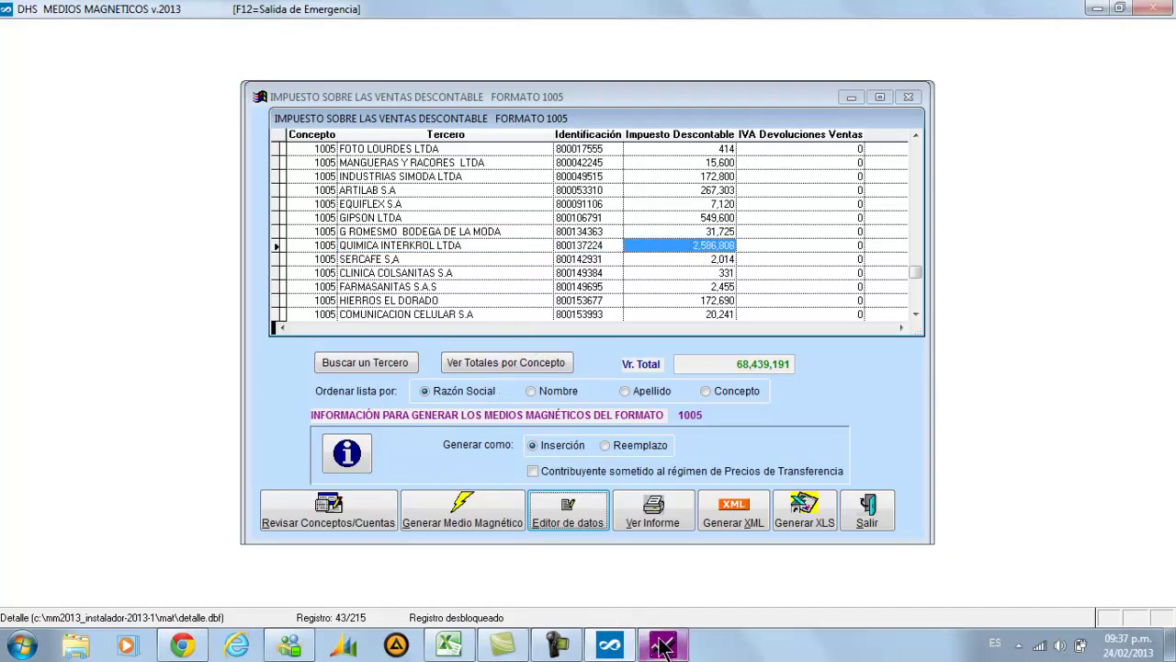
mouse_move(667, 647)
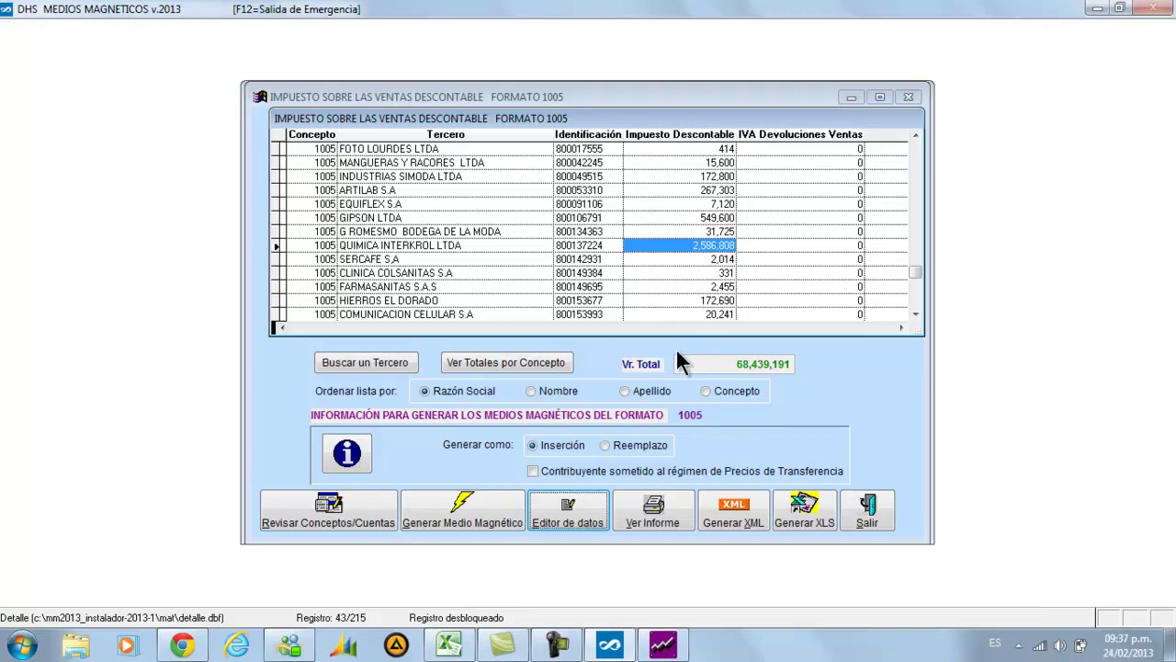
click(663, 645)
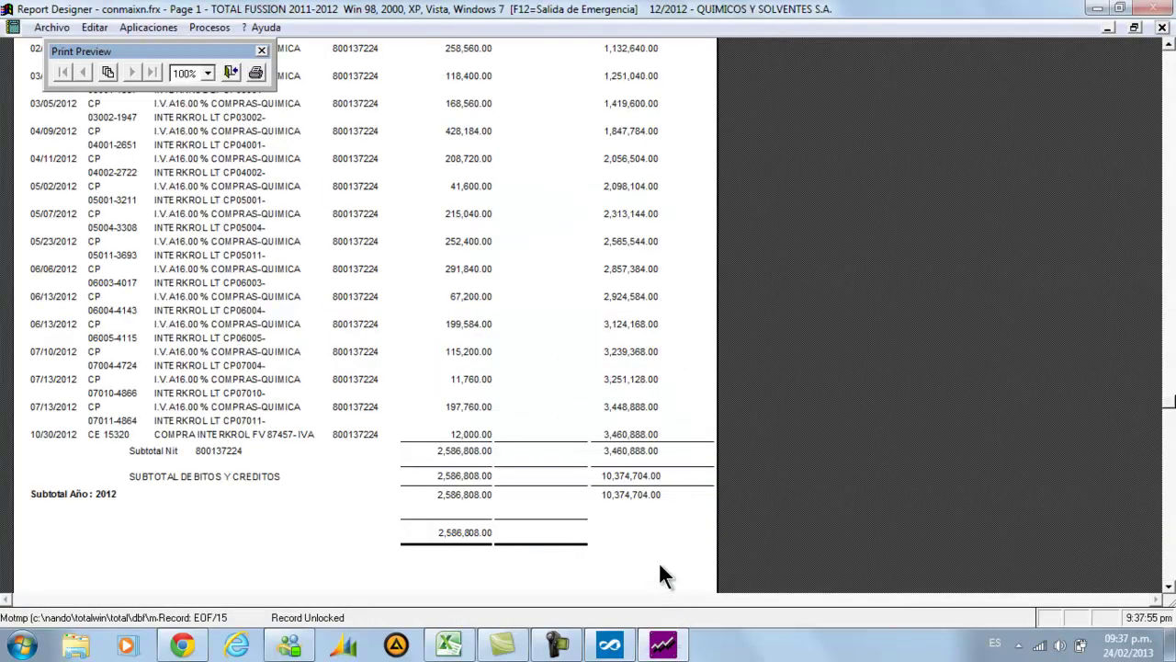
scroll(617, 469, up, 1)
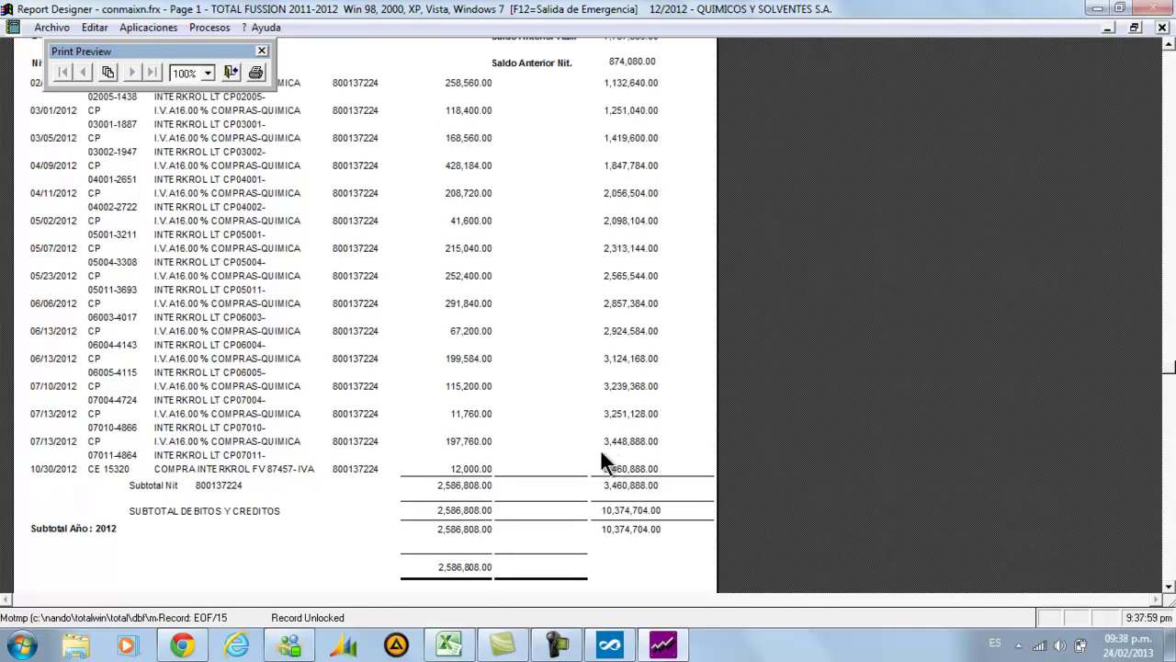
In Excel, check IVA accounts 24080504, 24080503 and 24080502, then return to Medios Magnéticos
click(450, 646)
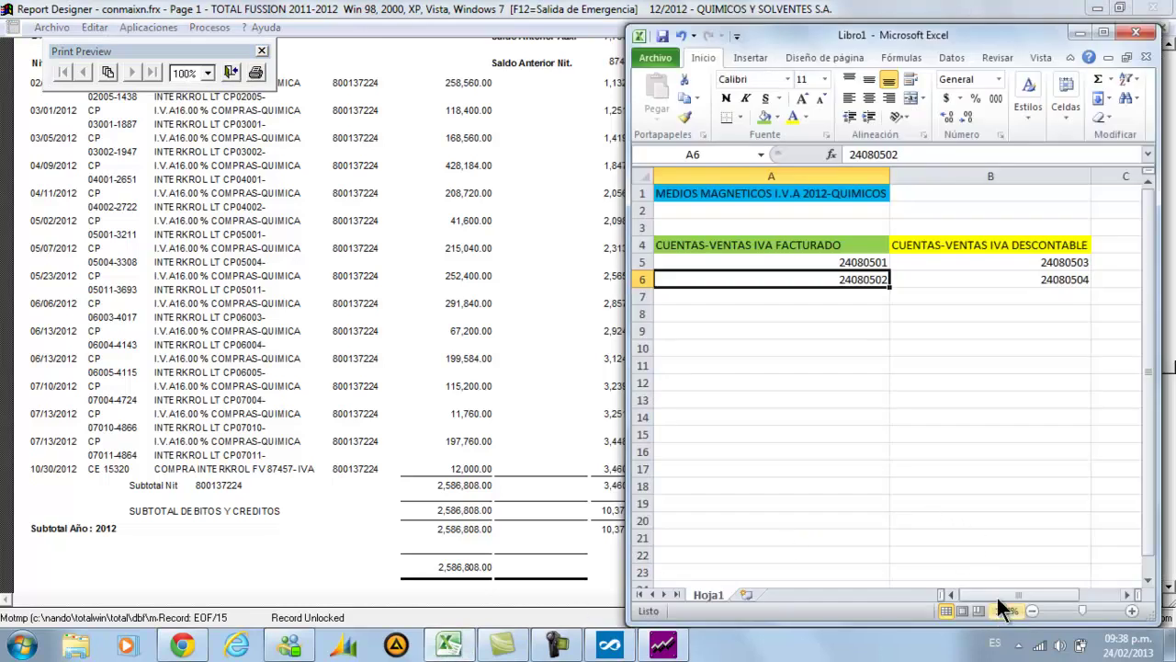
click(902, 279)
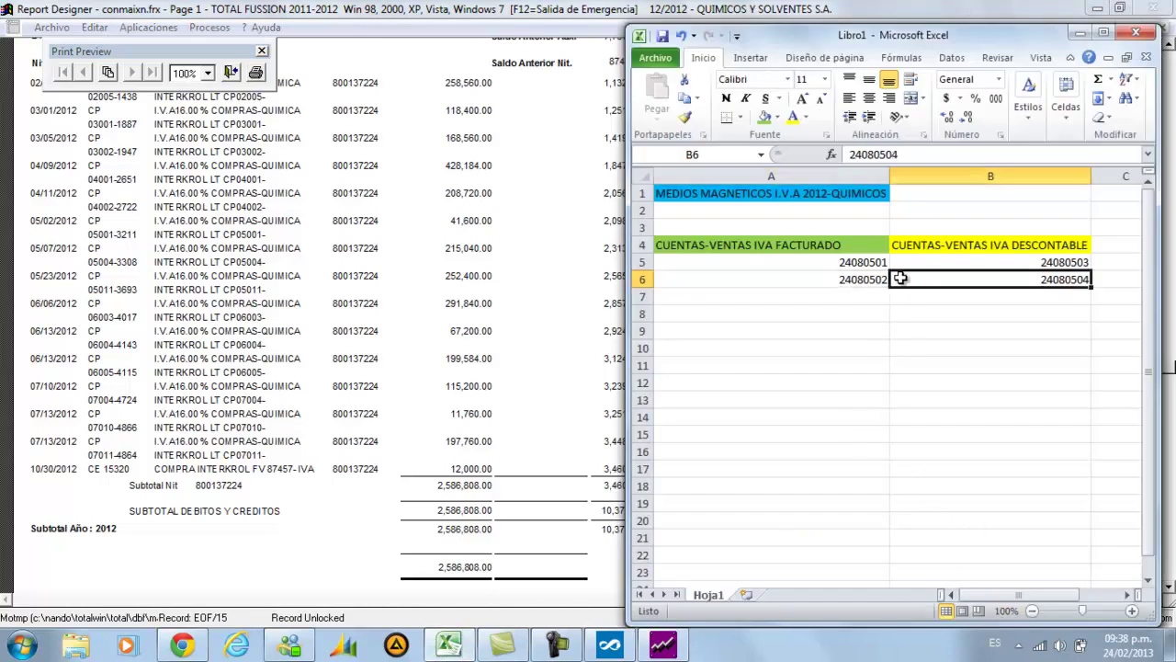
click(939, 263)
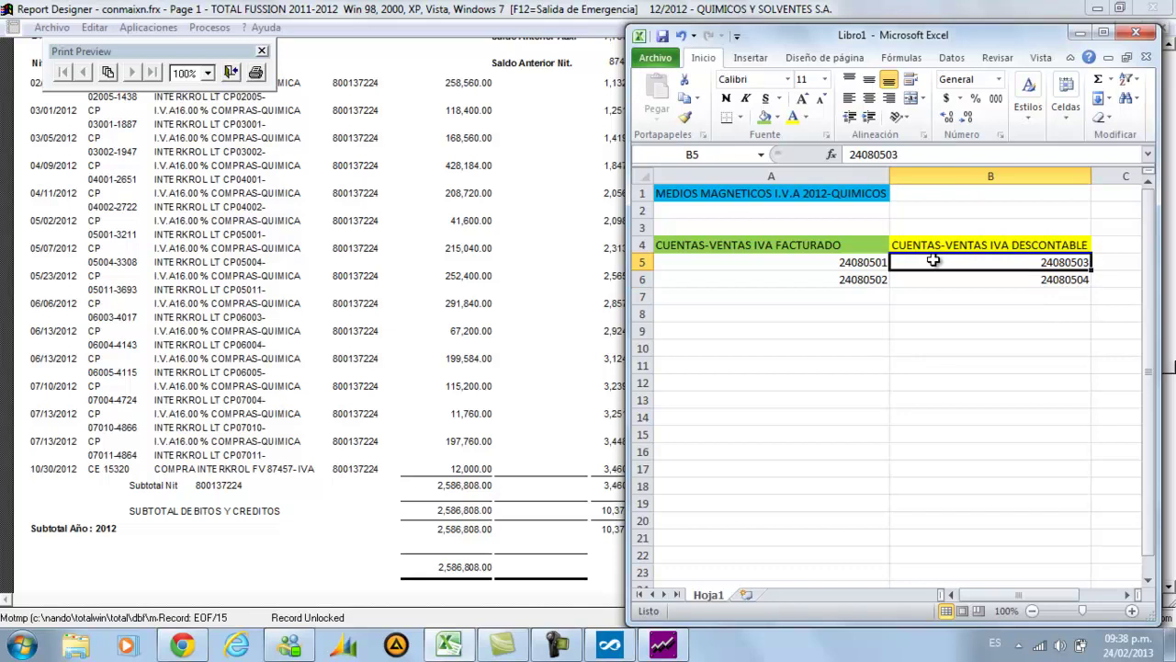
click(871, 279)
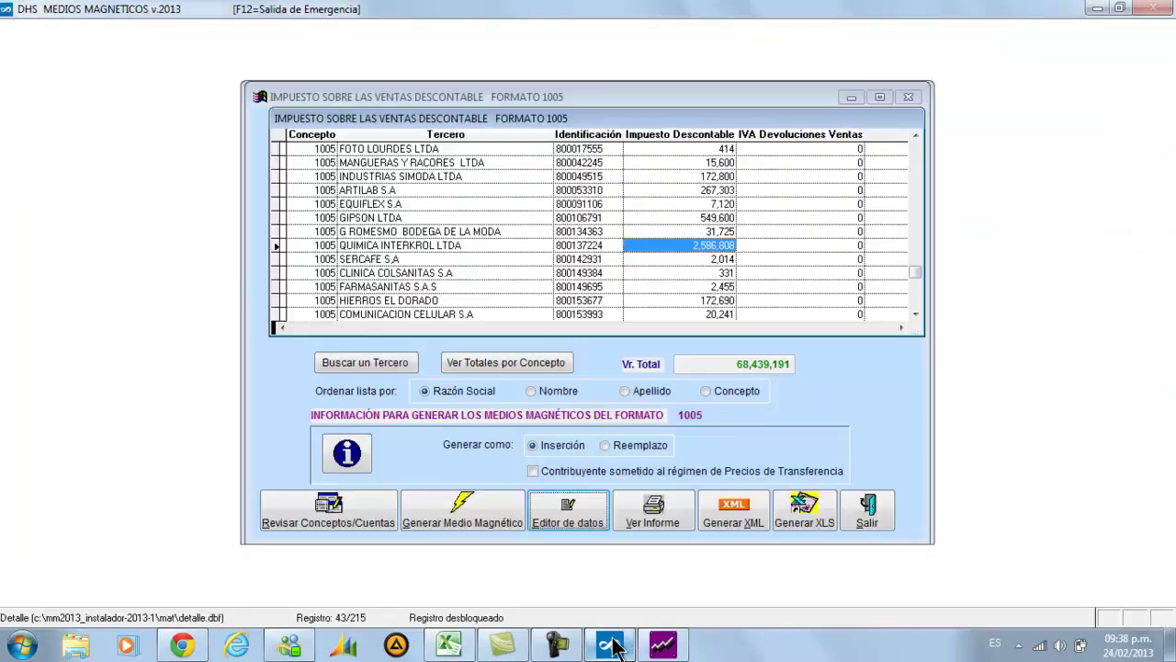
click(611, 644)
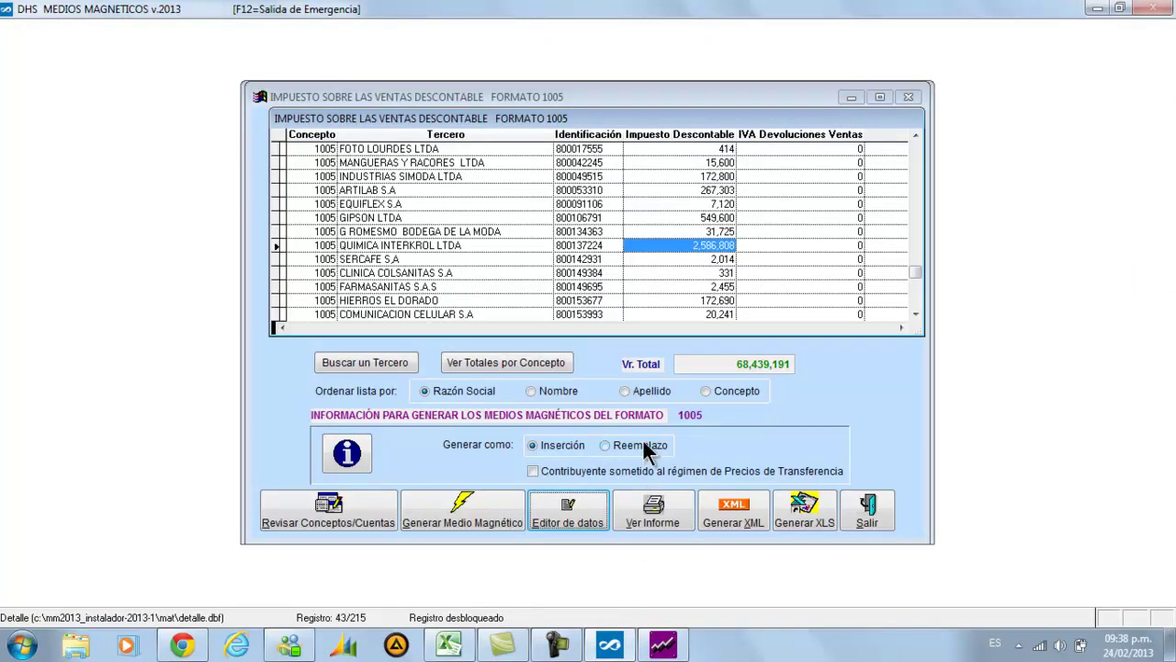
Check concept 1005's accounts under Revisar Conceptos/Cuentas, then bring back the ledger preview
click(388, 513)
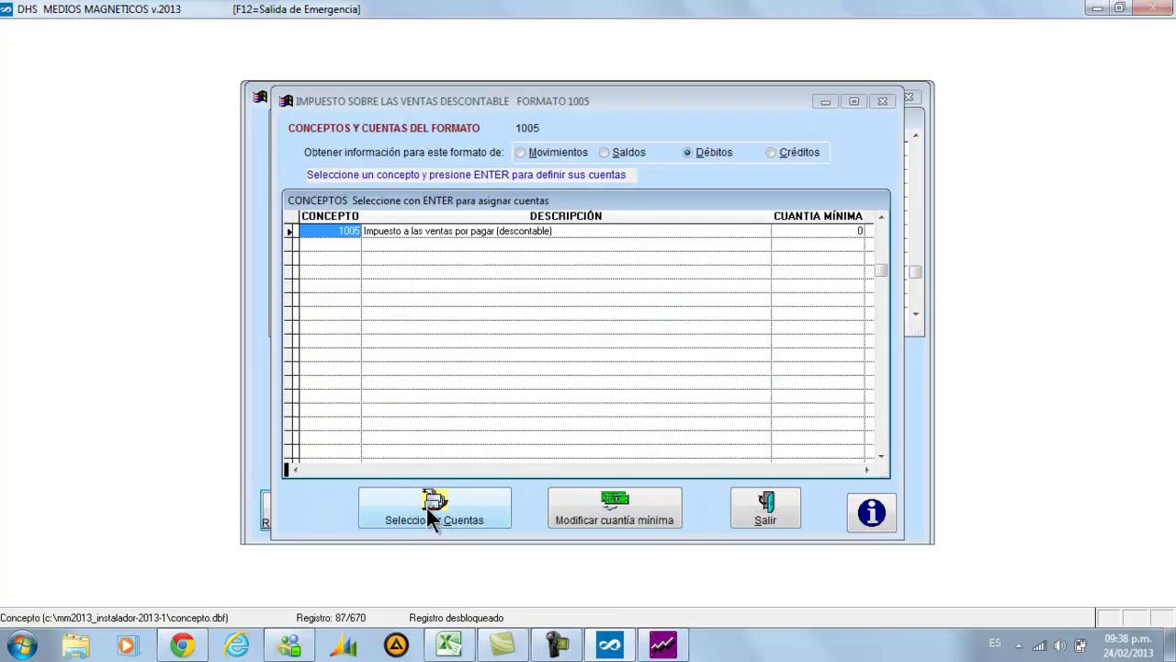
click(426, 509)
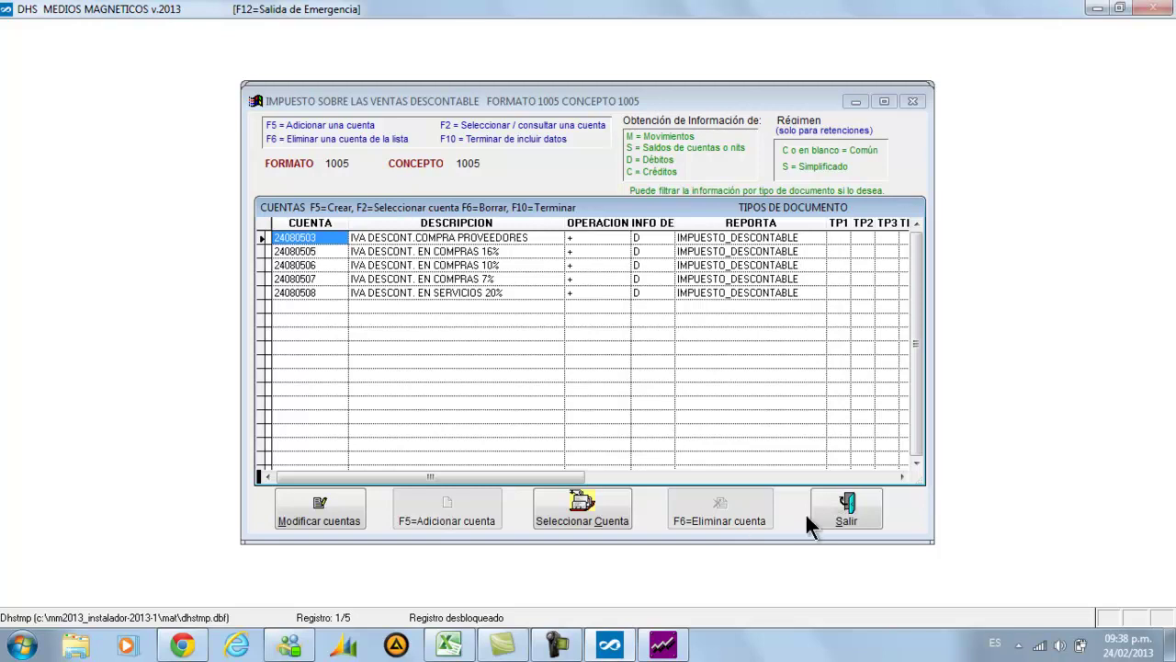
click(834, 512)
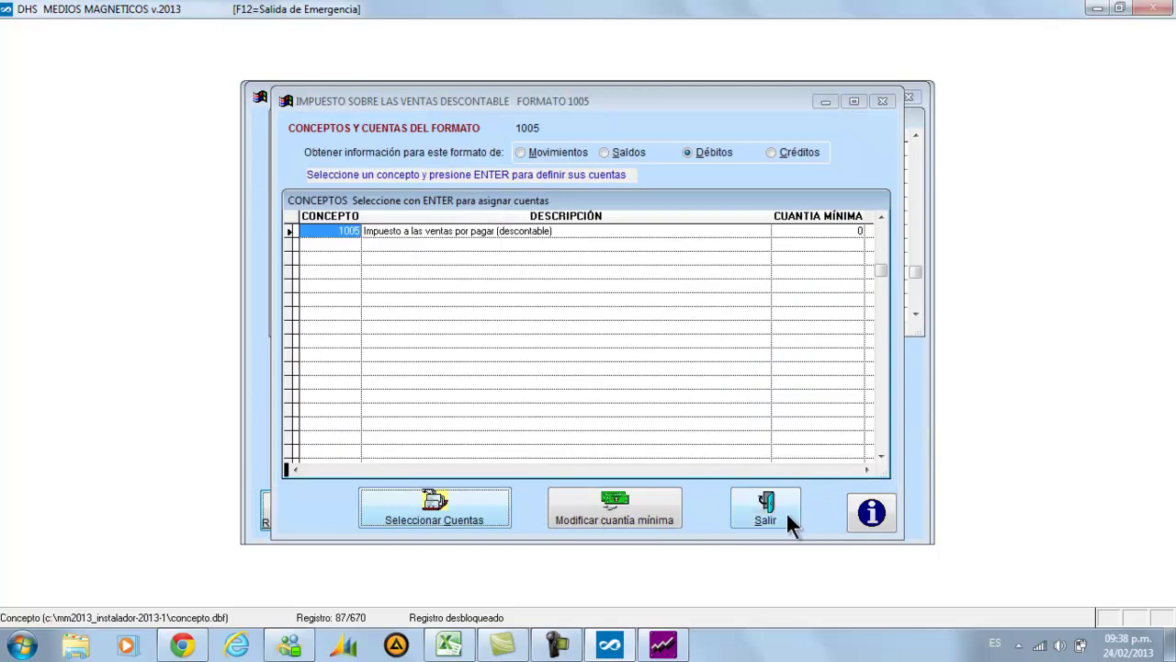
click(787, 512)
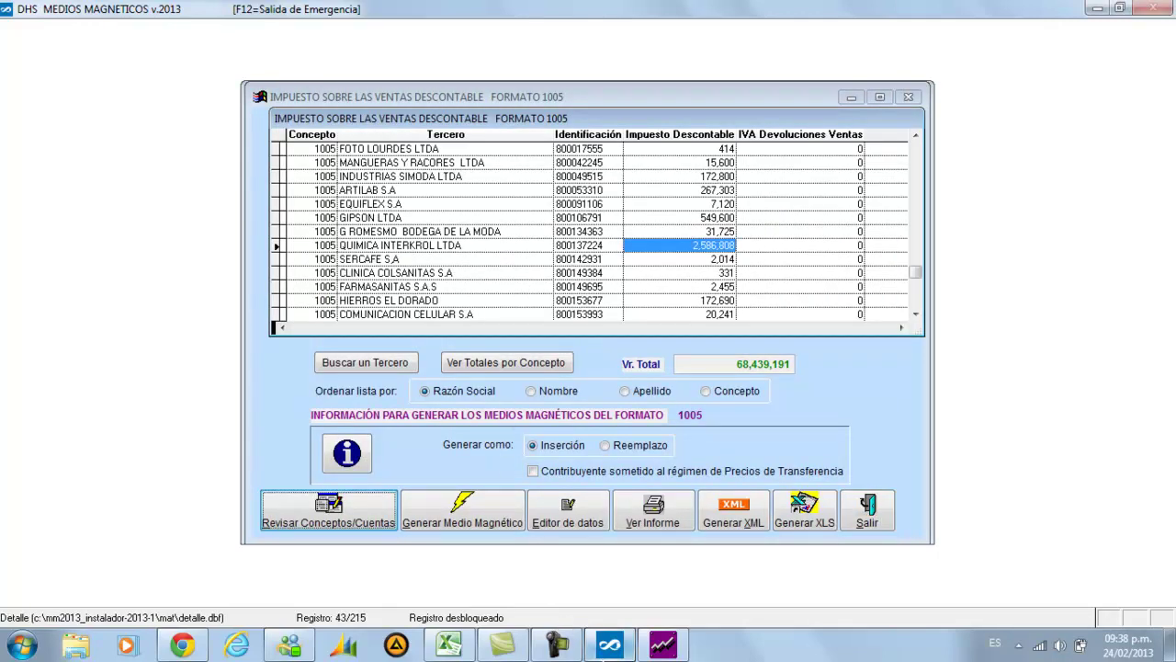
click(663, 644)
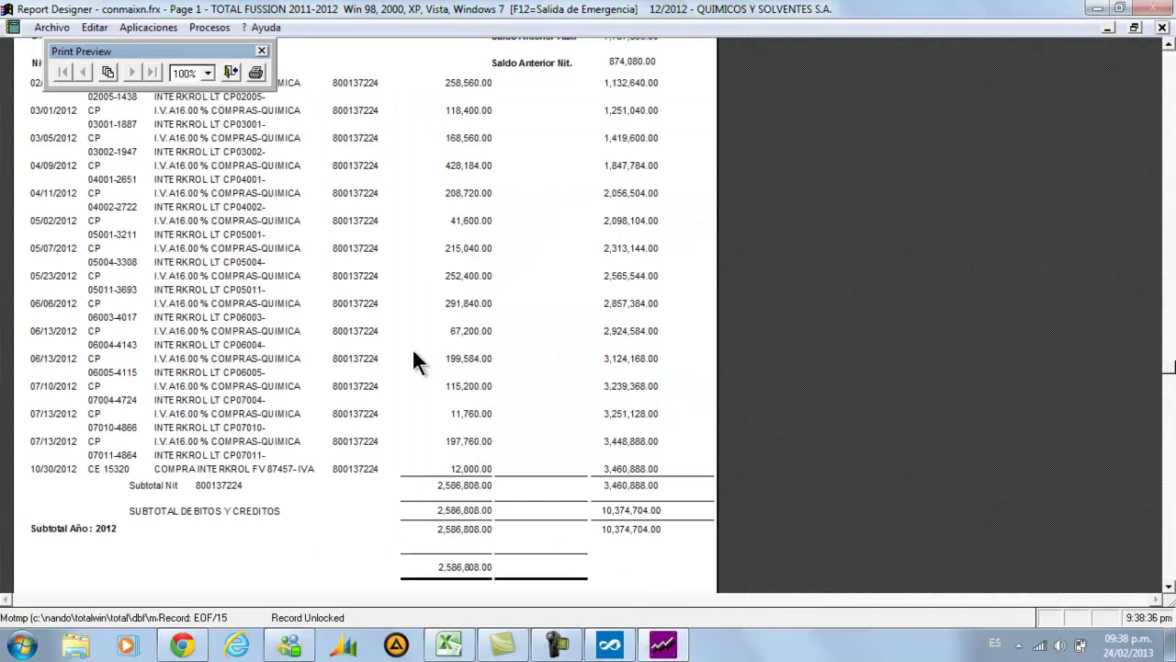
Close the ledger print preview and switch back to the Medios Magnéticos format 1005 grid
click(229, 73)
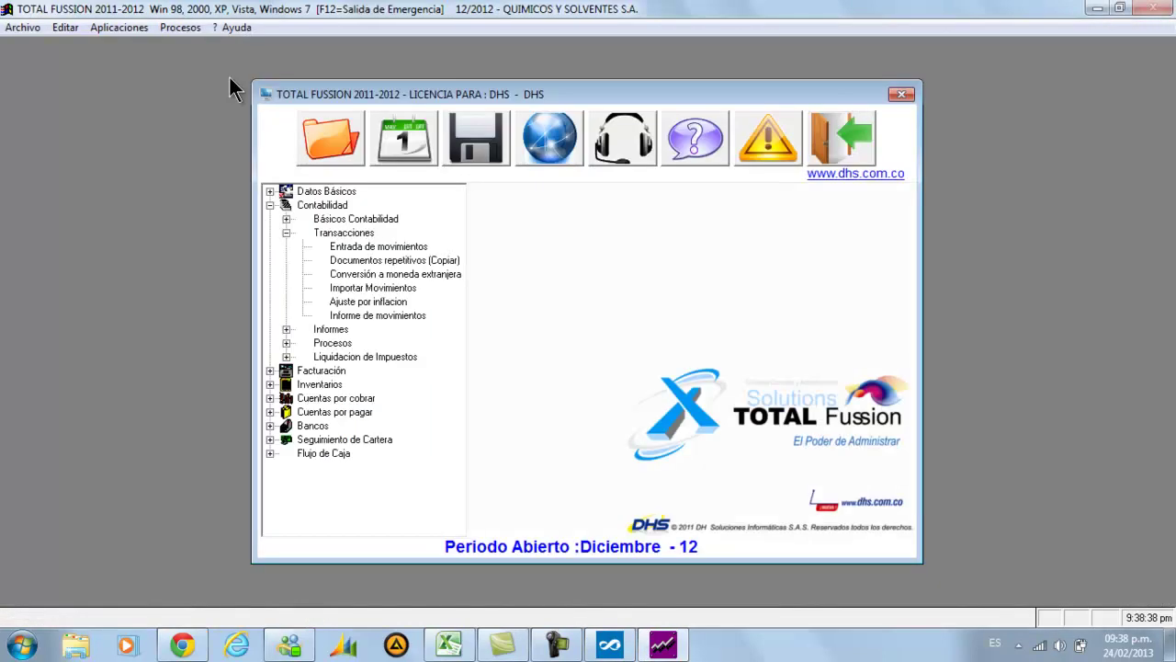
click(608, 648)
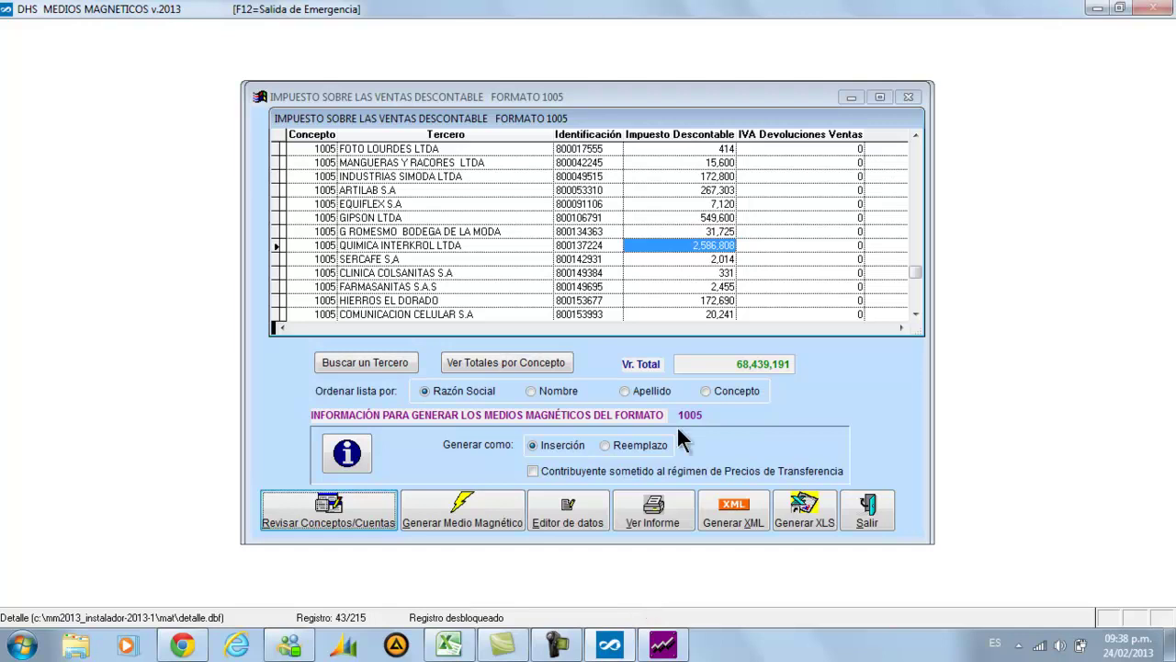
key(Tab)
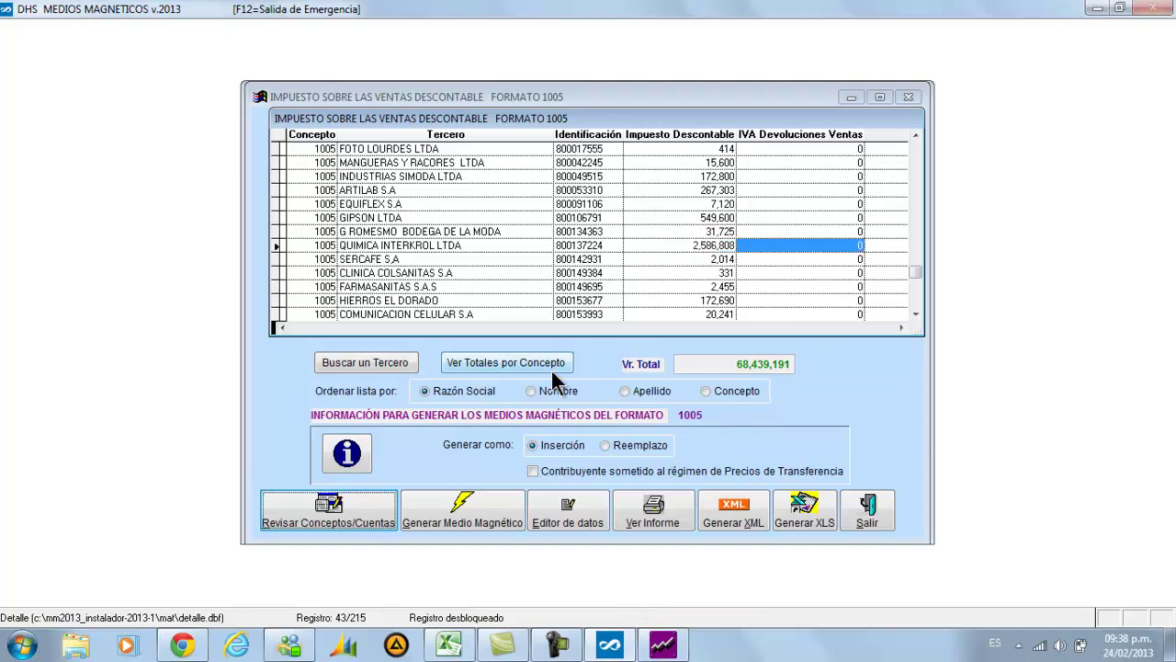
key(shift+Tab)
key(shift+Tab)
key(shift+Tab)
key(shift+Tab)
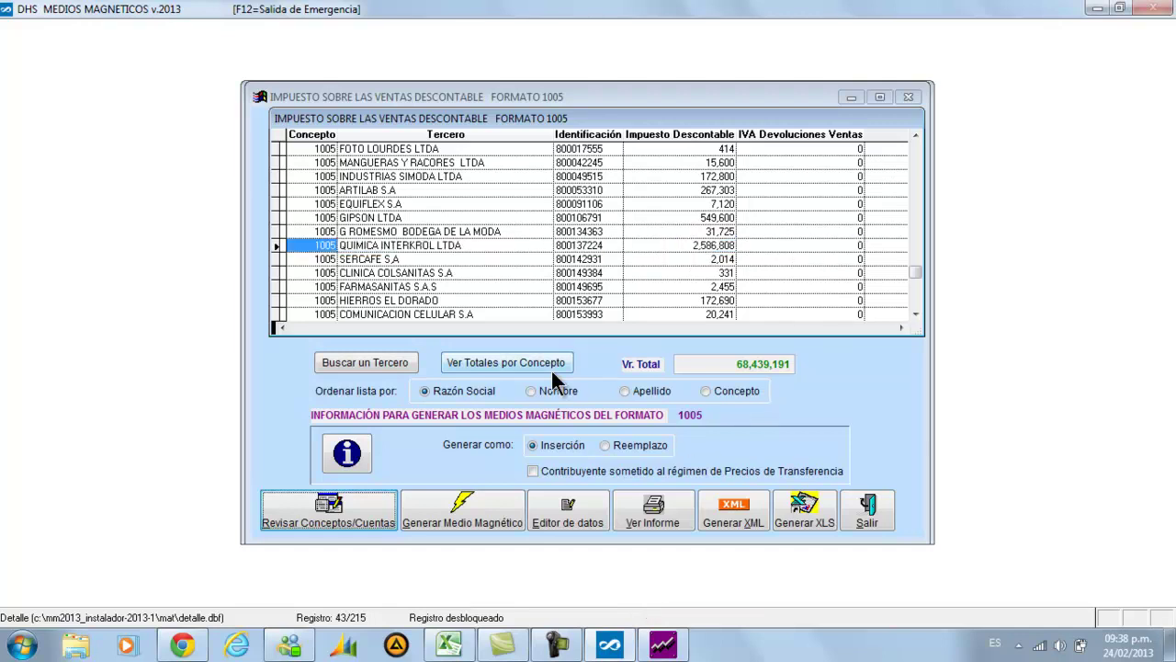
key(Tab)
key(Tab)
key(Tab)
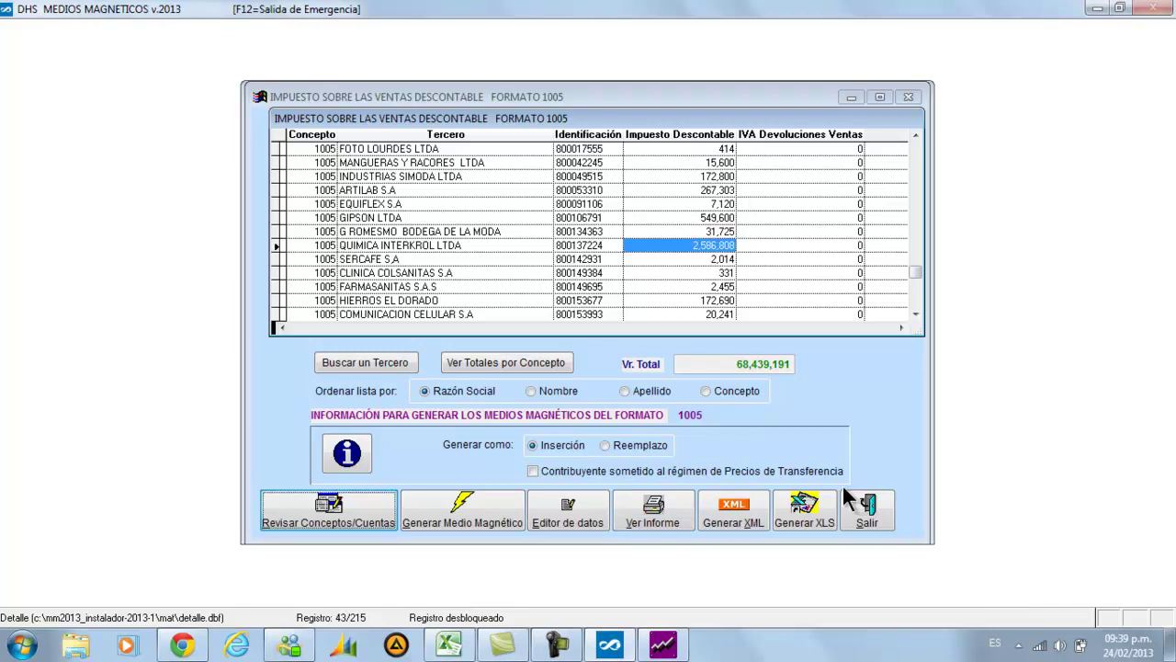
Open the format 1005 data editor and the QUIMICA INTERKROL LTDA record
click(577, 518)
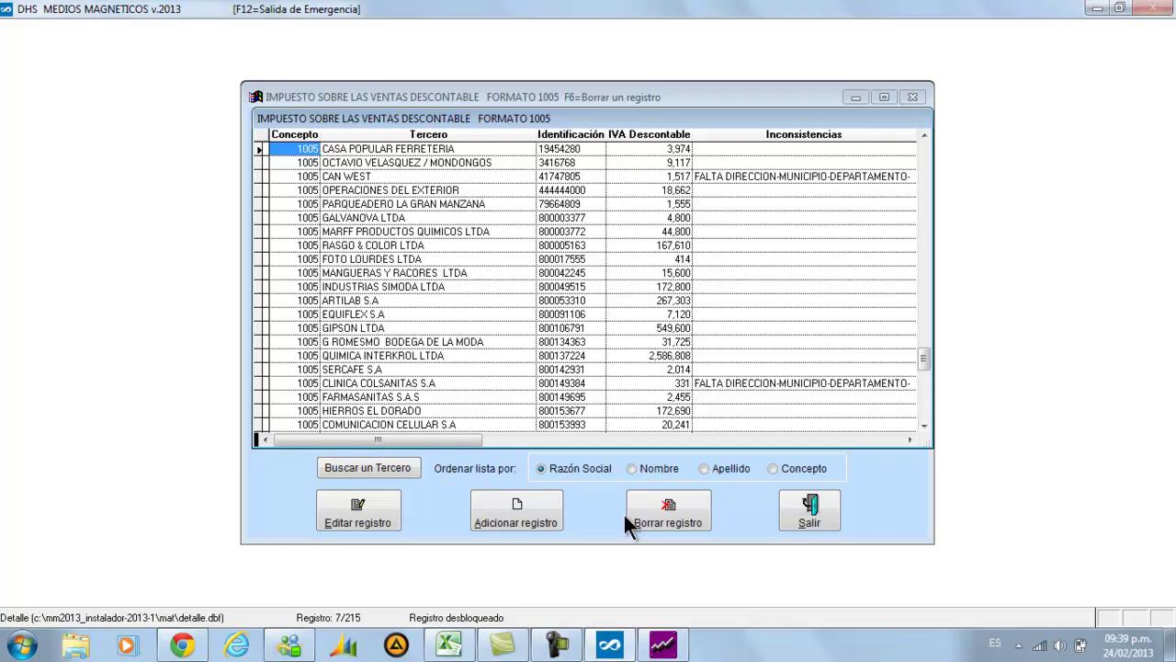
key(Down)
key(Down)
key(Down)
key(Down)
key(Down)
key(Down)
key(Down)
key(Down)
key(Down)
key(Down)
key(Down)
key(Down)
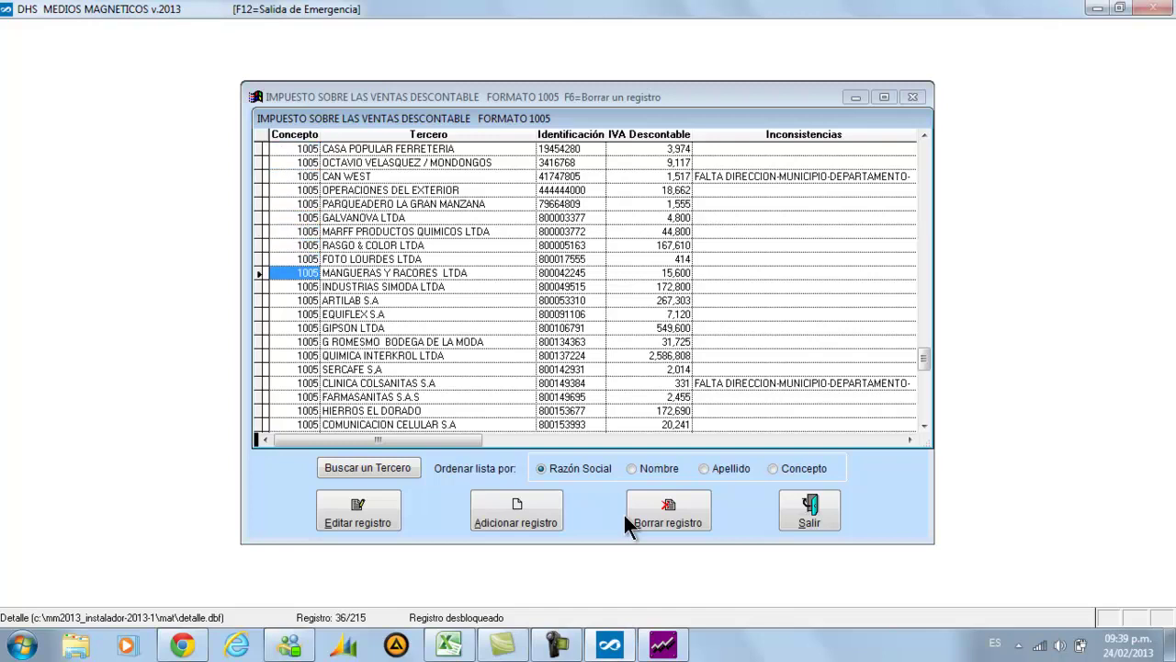
key(Right)
key(Right)
key(Right)
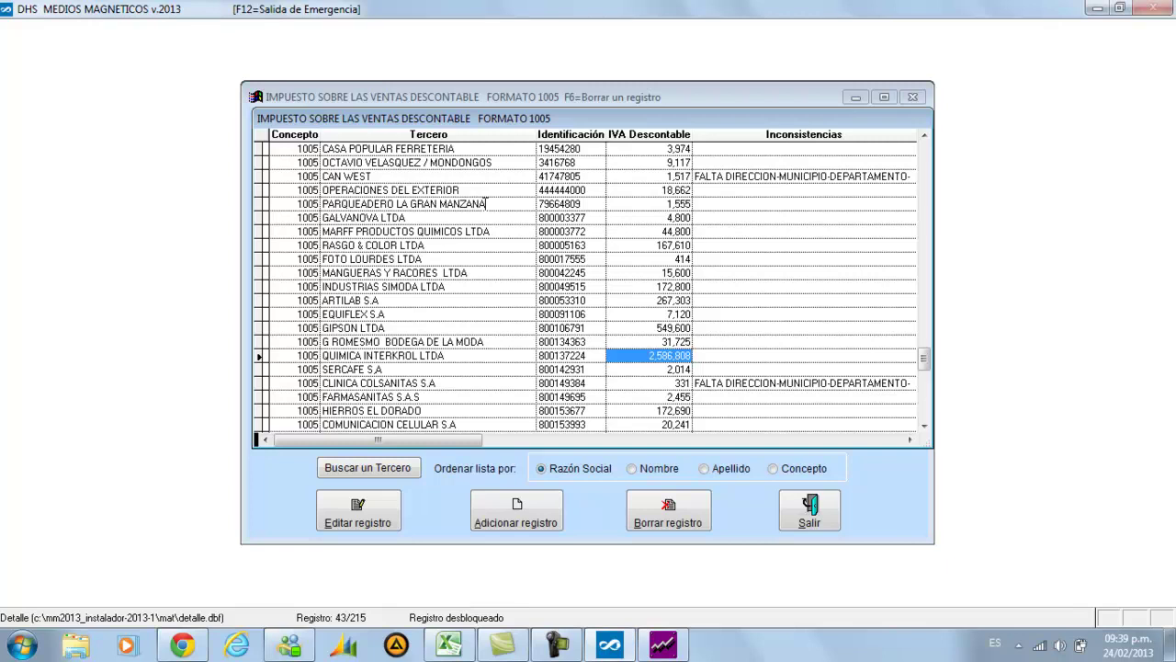
click(365, 501)
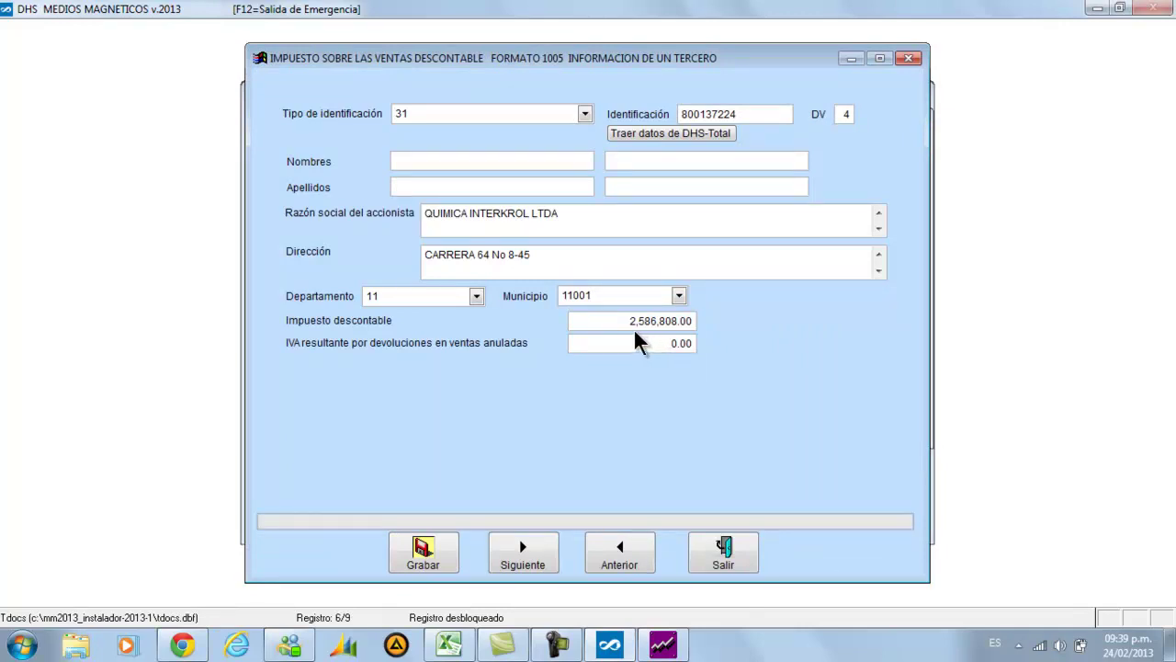
Change the Impuesto descontable to 2,600,808.00, save the record, and close the form
click(636, 323)
key(Right)
key(Delete)
key(Delete)
key(Delete)
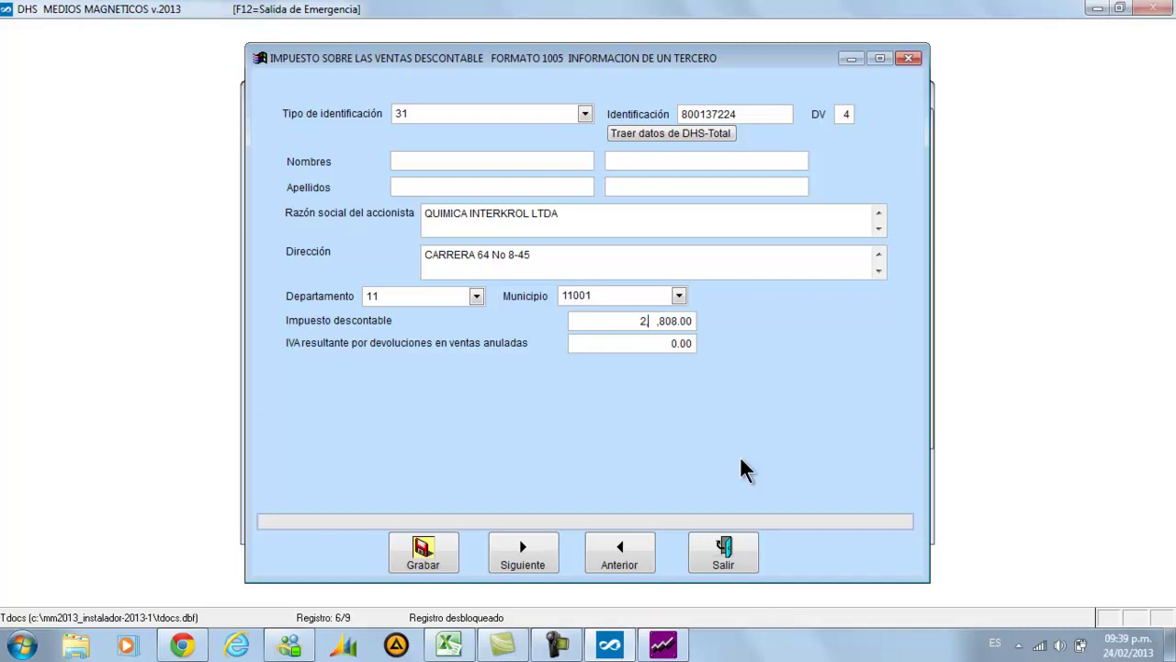
text(600)
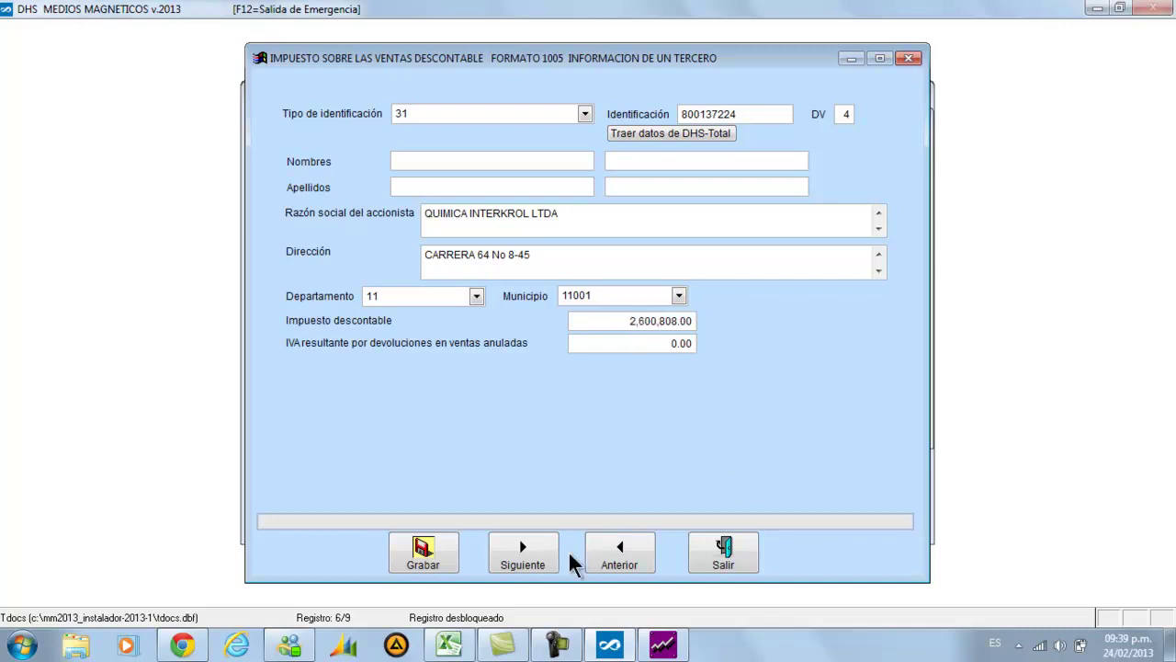
click(453, 549)
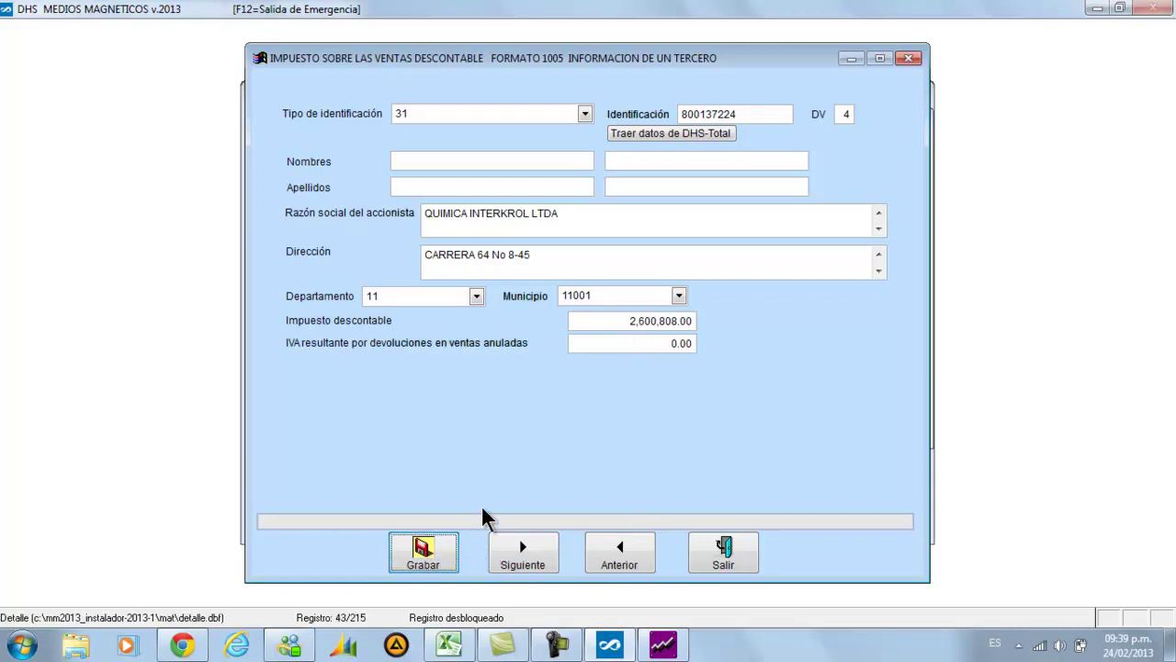
click(718, 556)
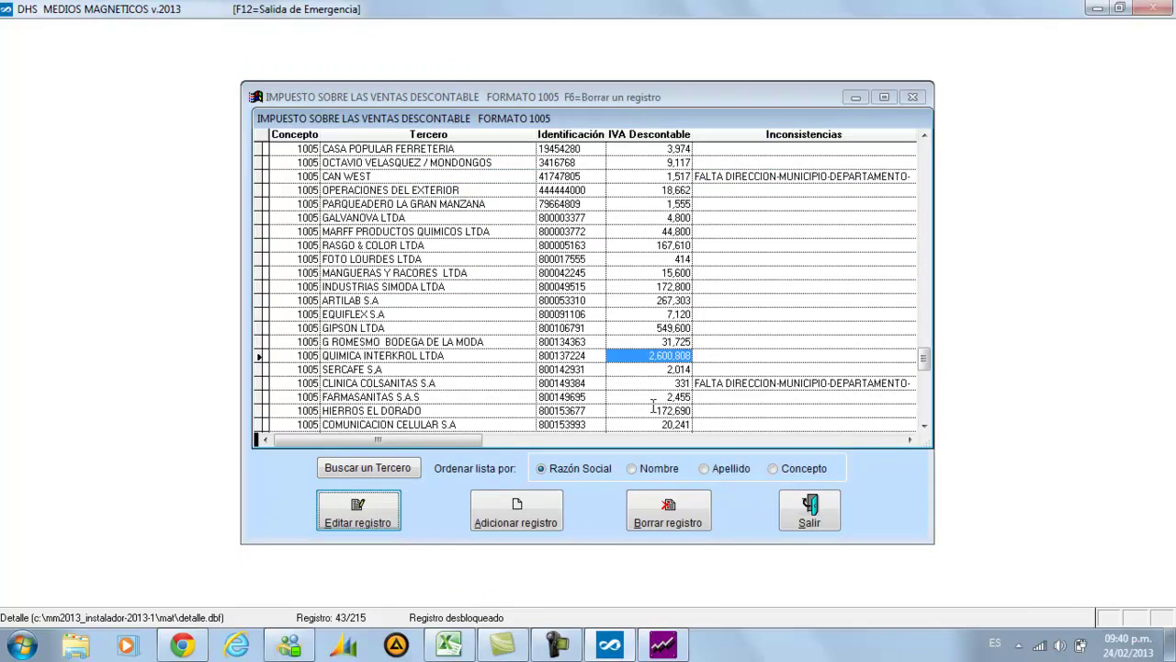
Close the record editor and export format 1005 as 1005.XLS to the MAT folder
click(799, 519)
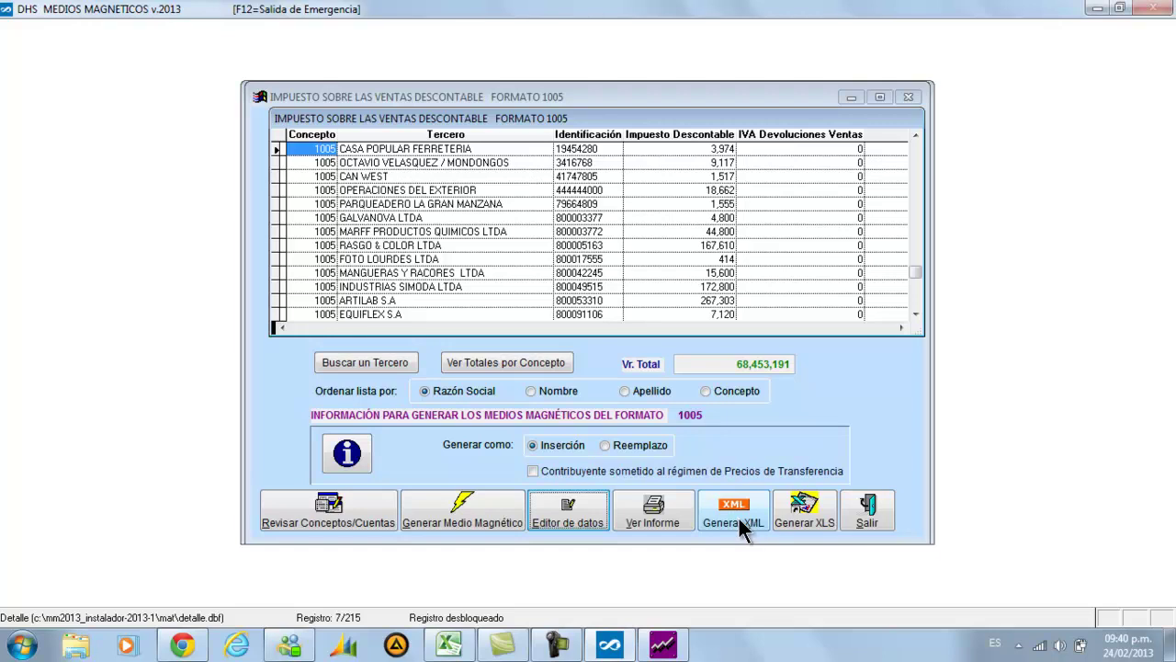
click(795, 522)
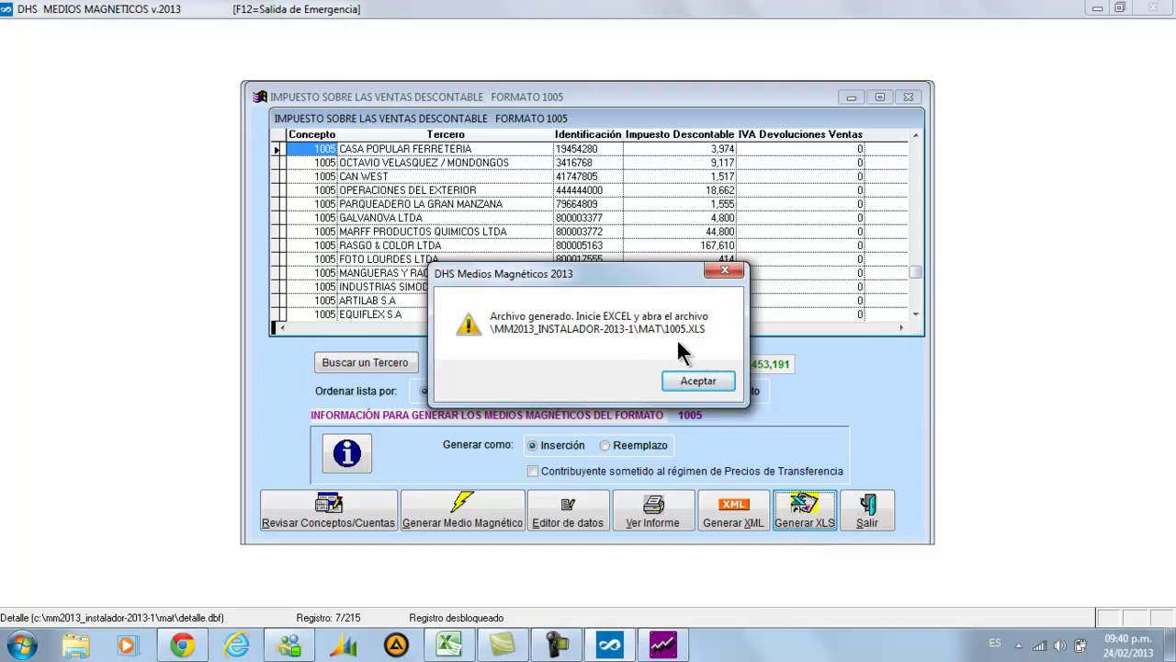
Browse to C:\MM2013_INSTALADOR-2013-1\MAT in Windows Explorer and open 1005.XLS in Excel
right_click(25, 650)
click(73, 631)
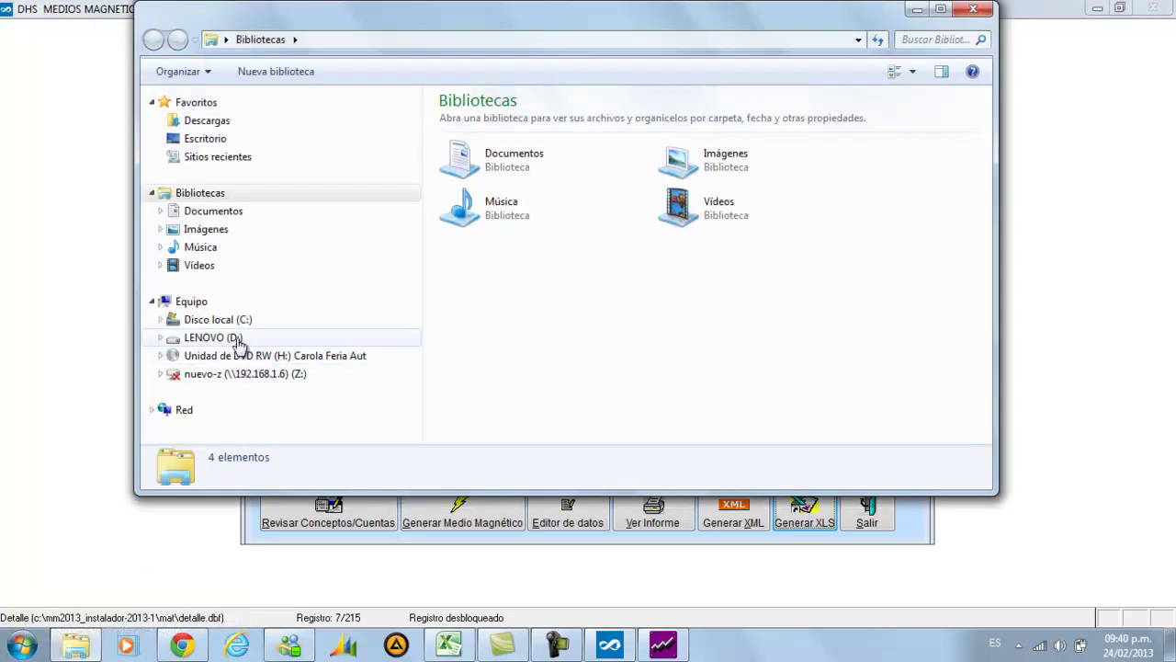
click(235, 320)
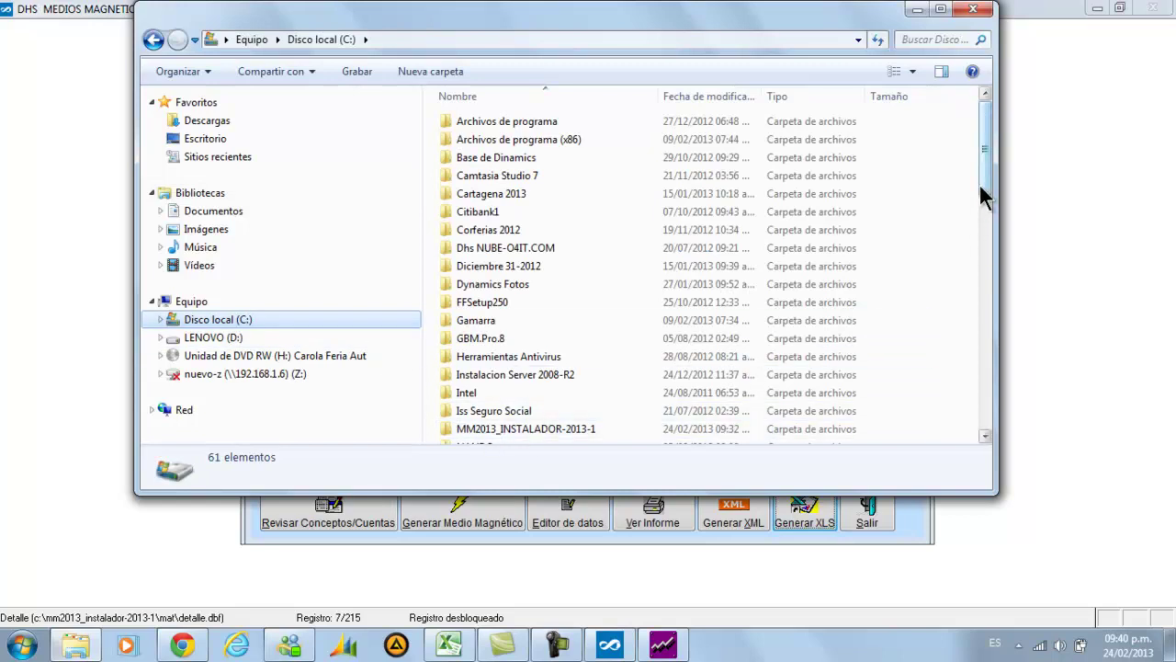
double_click(474, 430)
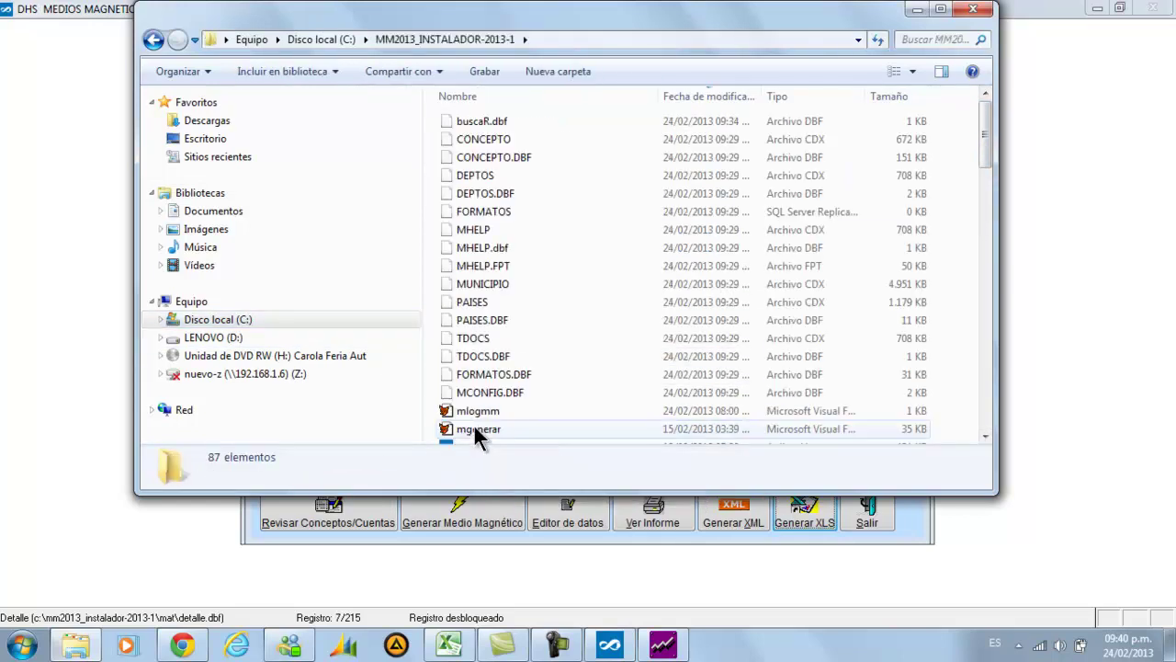
click(544, 89)
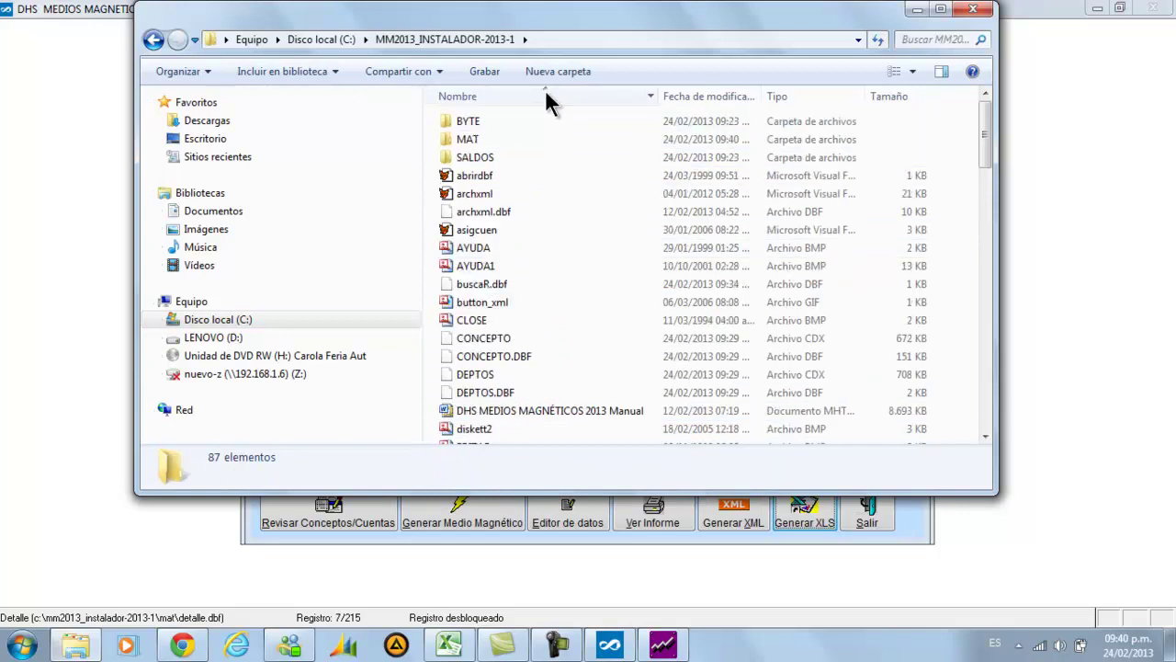
double_click(490, 136)
click(489, 127)
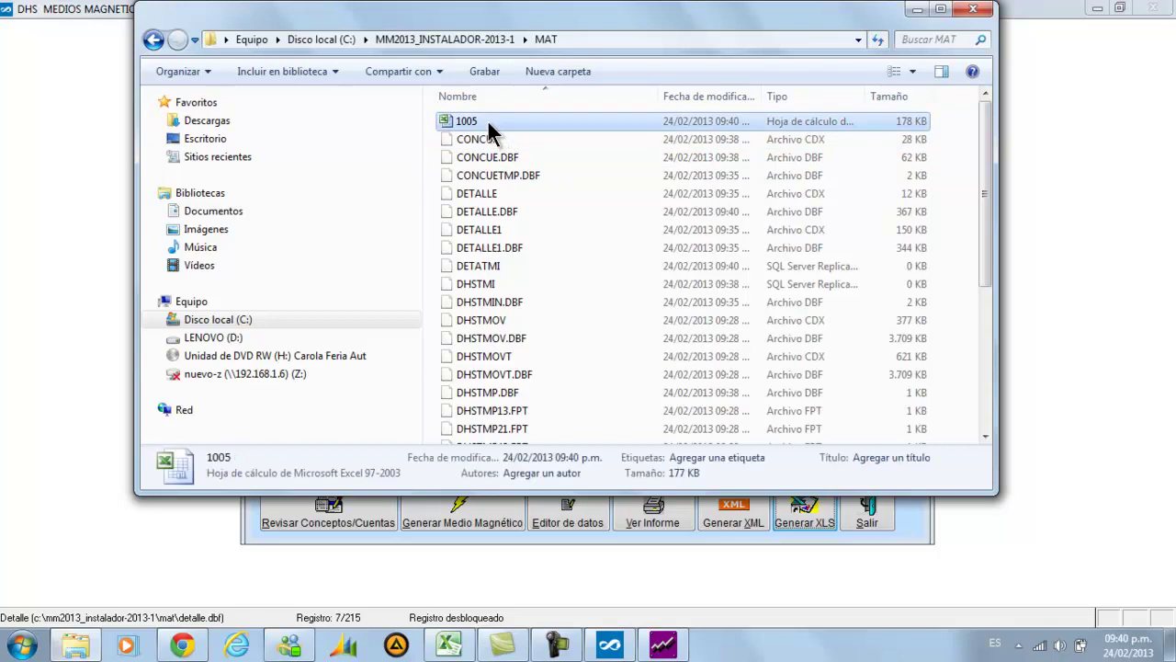
double_click(488, 127)
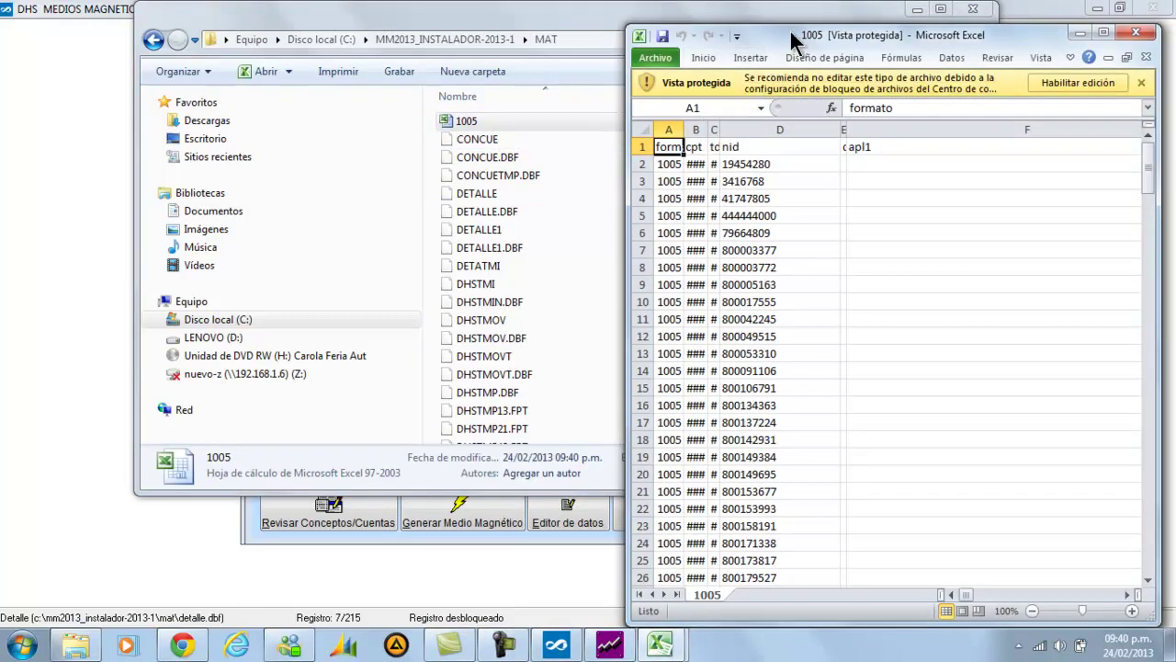
Maximize the 1005 workbook, enable editing, and step along row 2's identification cells
double_click(790, 31)
click(842, 58)
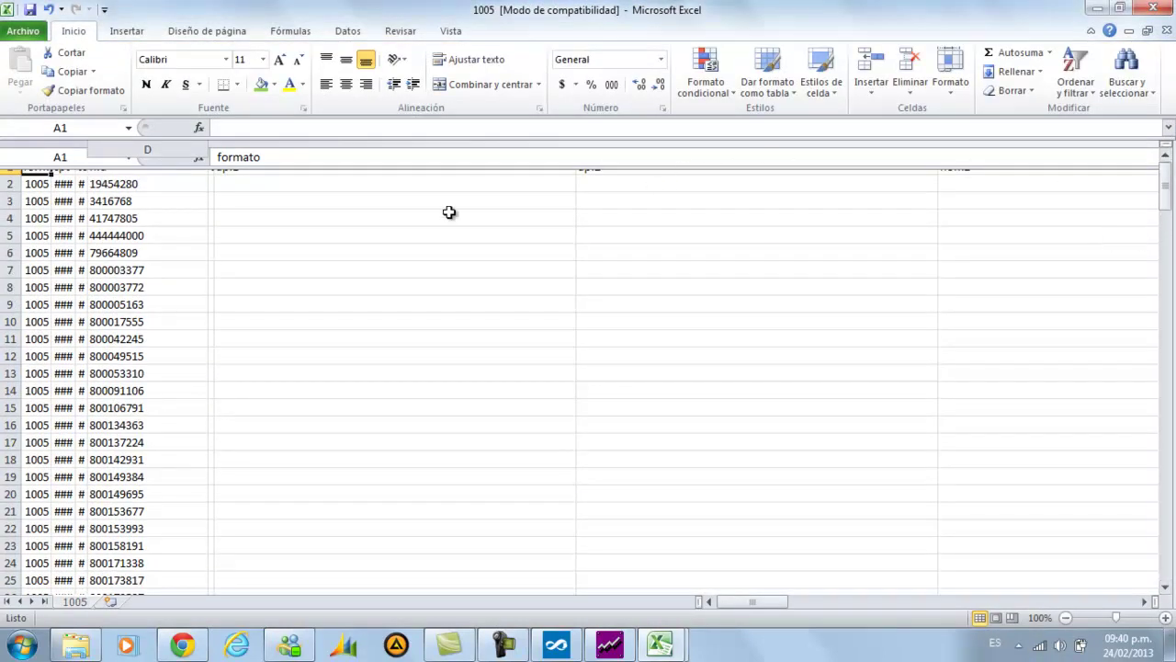
drag(44, 183, 57, 183)
click(94, 181)
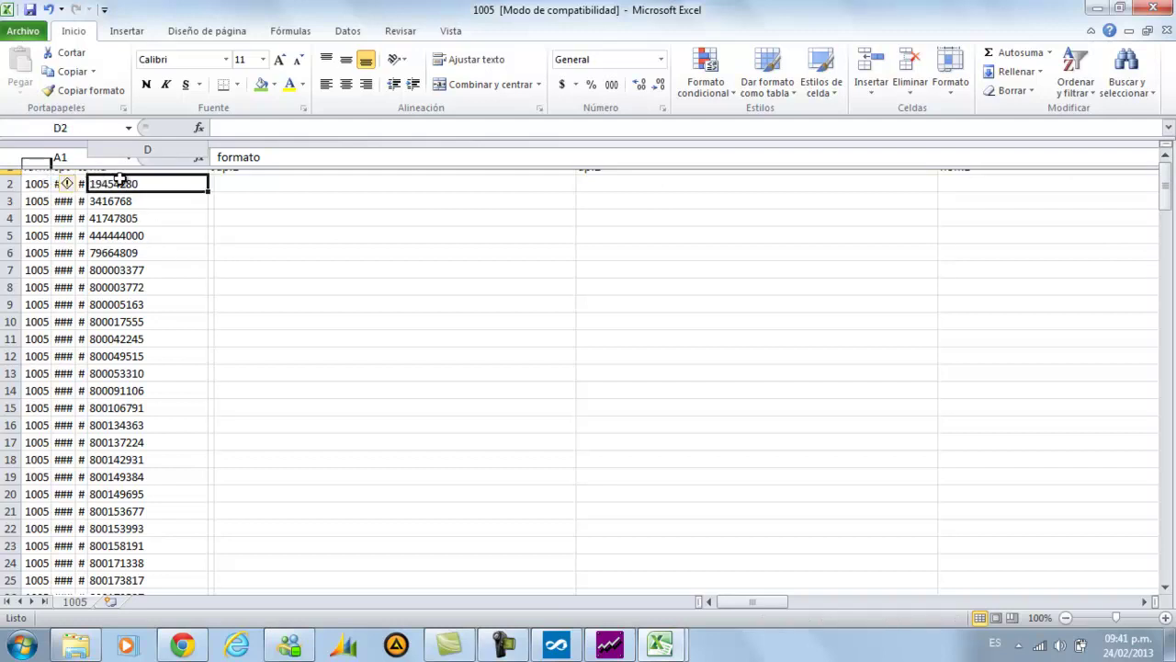
click(221, 176)
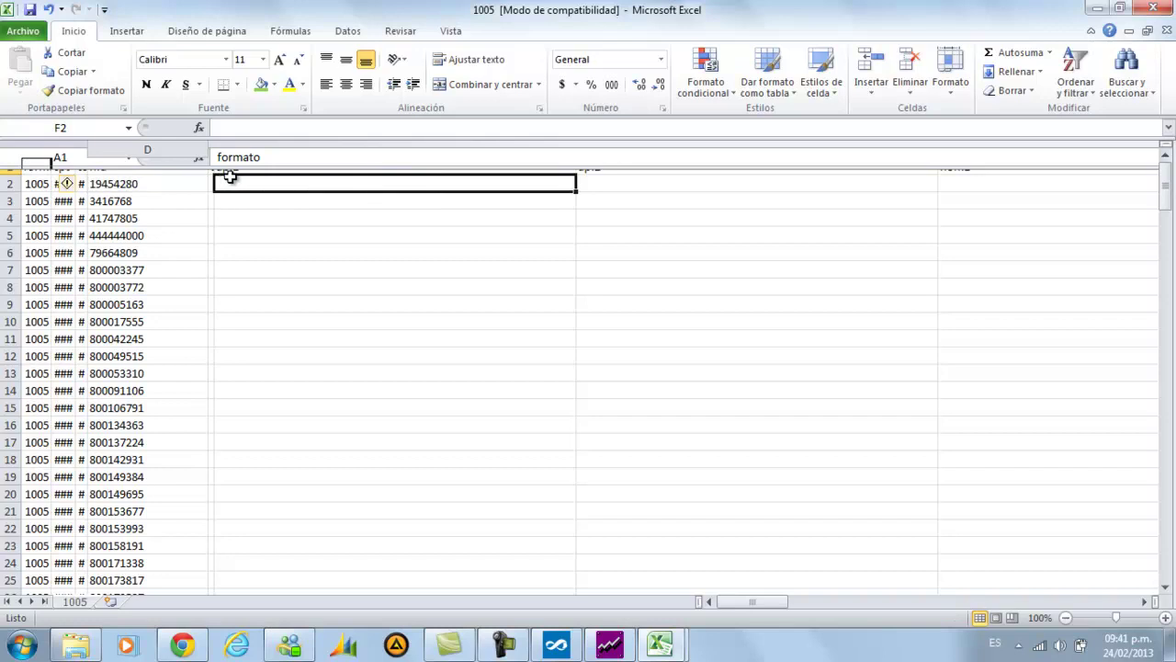
key(Right)
key(Right)
key(Right)
key(Right)
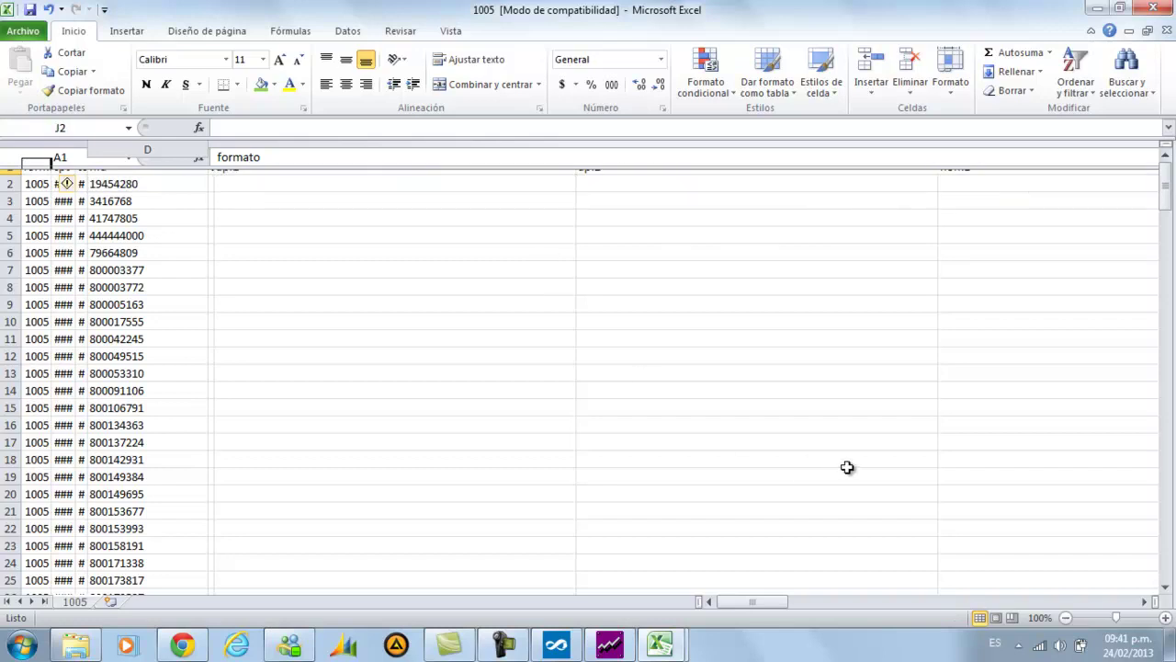
Scroll right across the sheet to the val1 amount column showing 2600808
key(Right)
key(Right)
key(Right)
key(Right)
key(Right)
click(574, 389)
key(Right)
key(Right)
key(Right)
key(Right)
key(Right)
key(Right)
key(Right)
drag(773, 601, 833, 599)
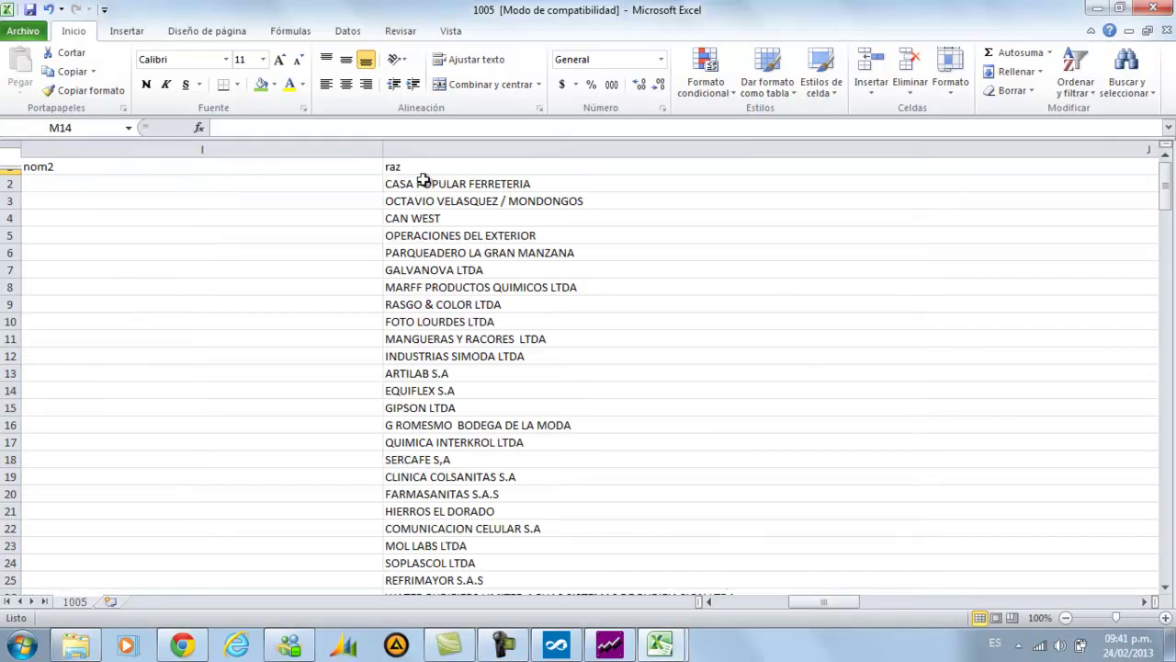
drag(383, 153, 112, 167)
key(Escape)
click(1146, 602)
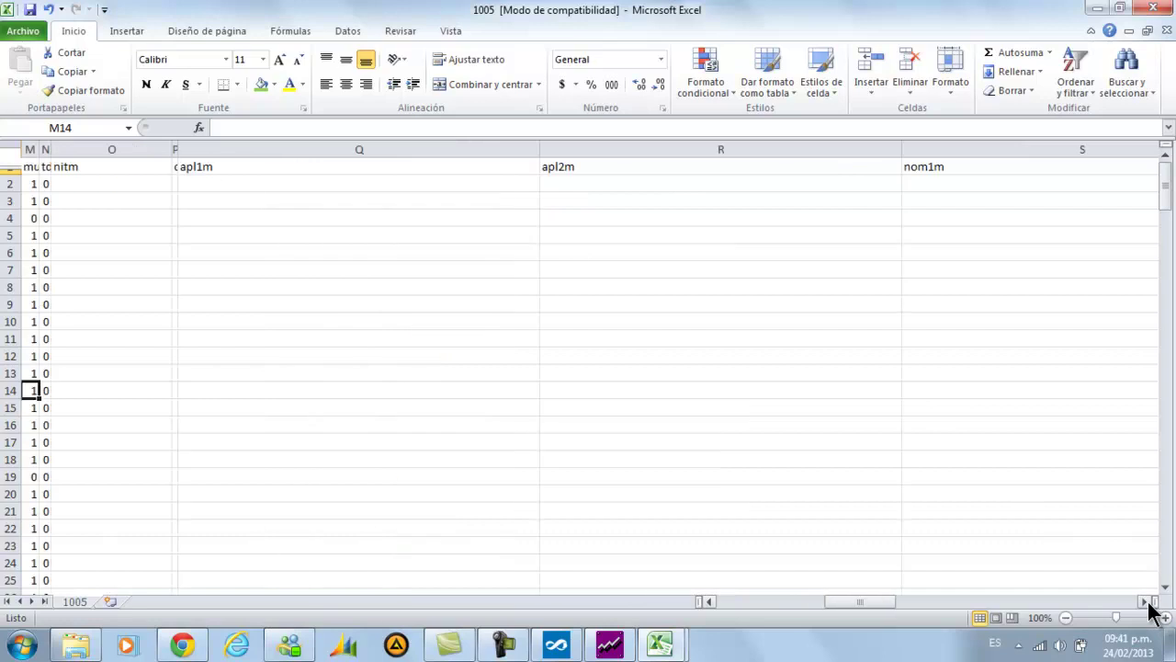
click(1146, 601)
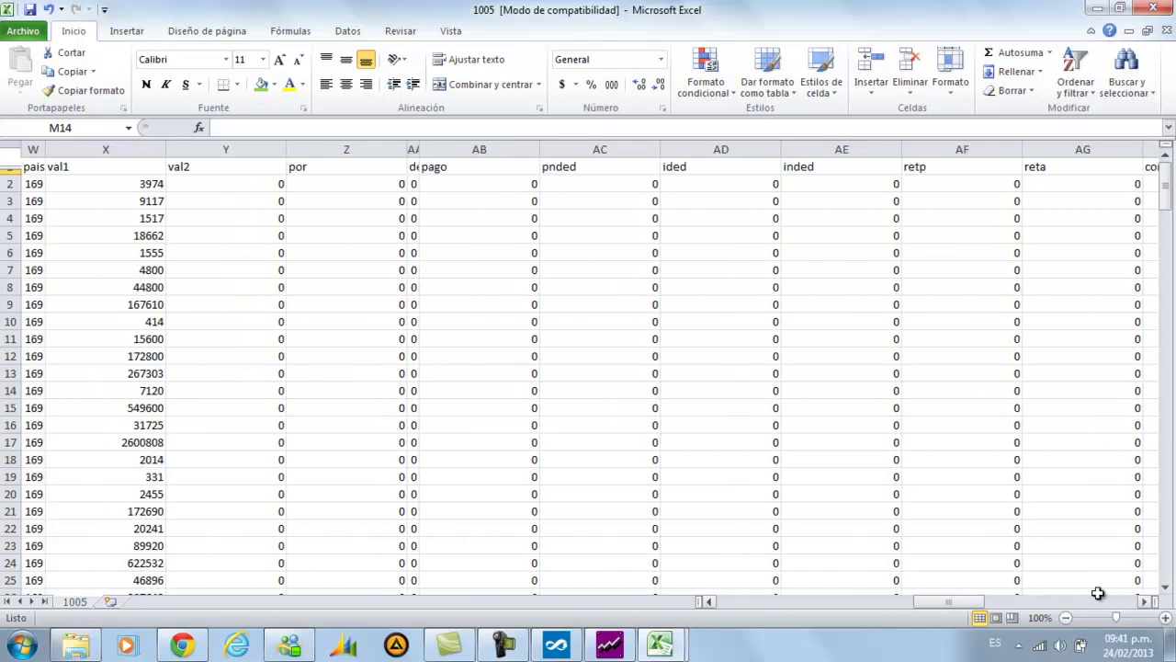
key(Left)
key(Left)
key(Left)
key(Left)
key(Left)
key(Left)
key(Left)
key(Left)
Dismiss the Archivo generado notice and check QUIMICA INTERKROL LTDA's row in Editor de datos
click(563, 645)
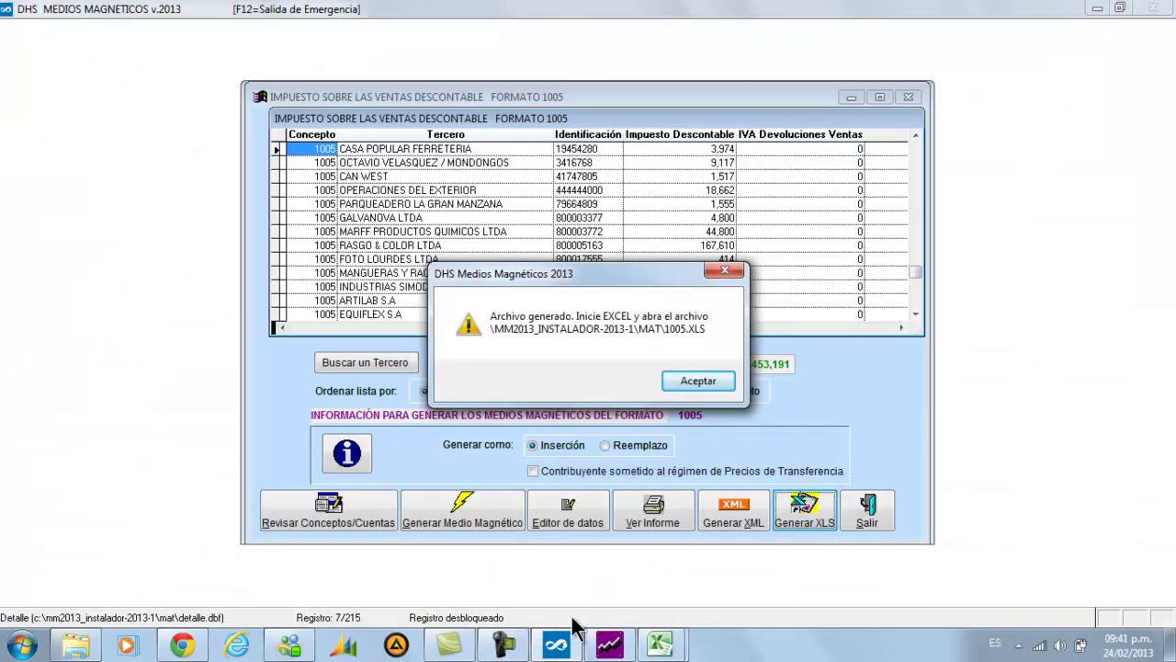
click(705, 386)
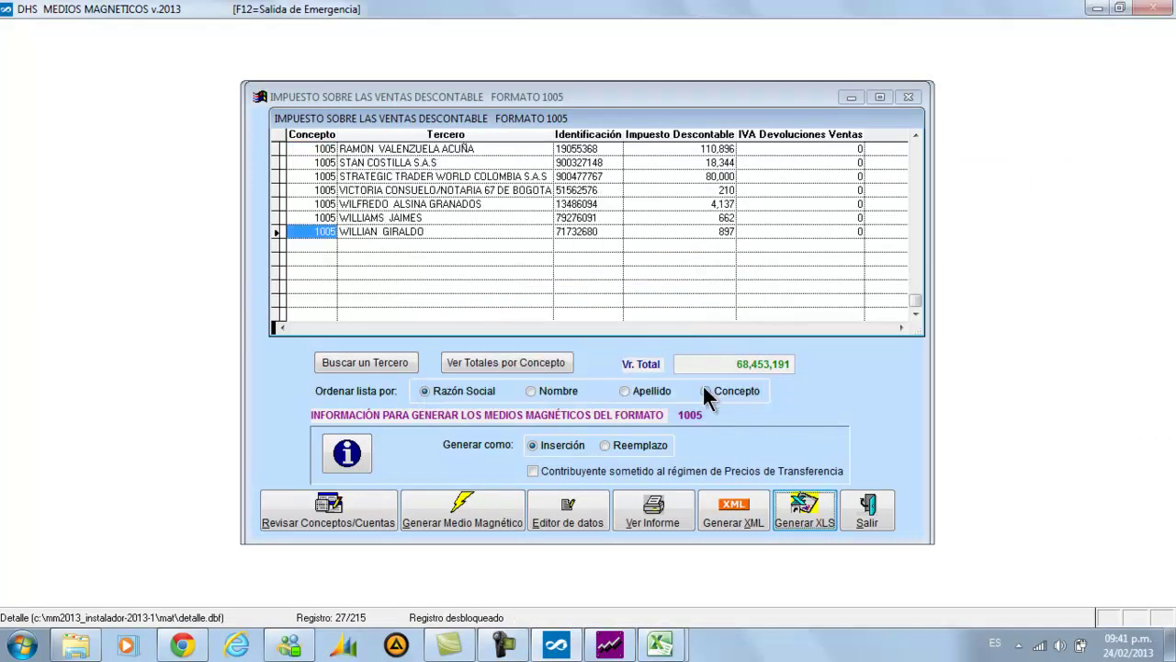
click(561, 519)
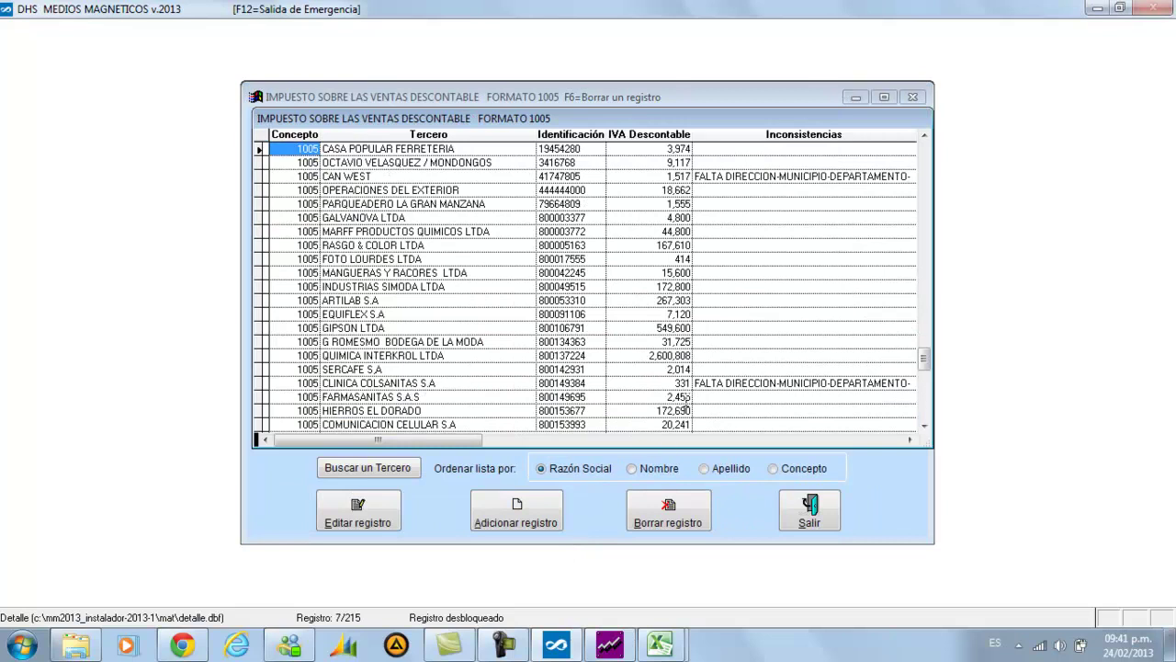
click(632, 356)
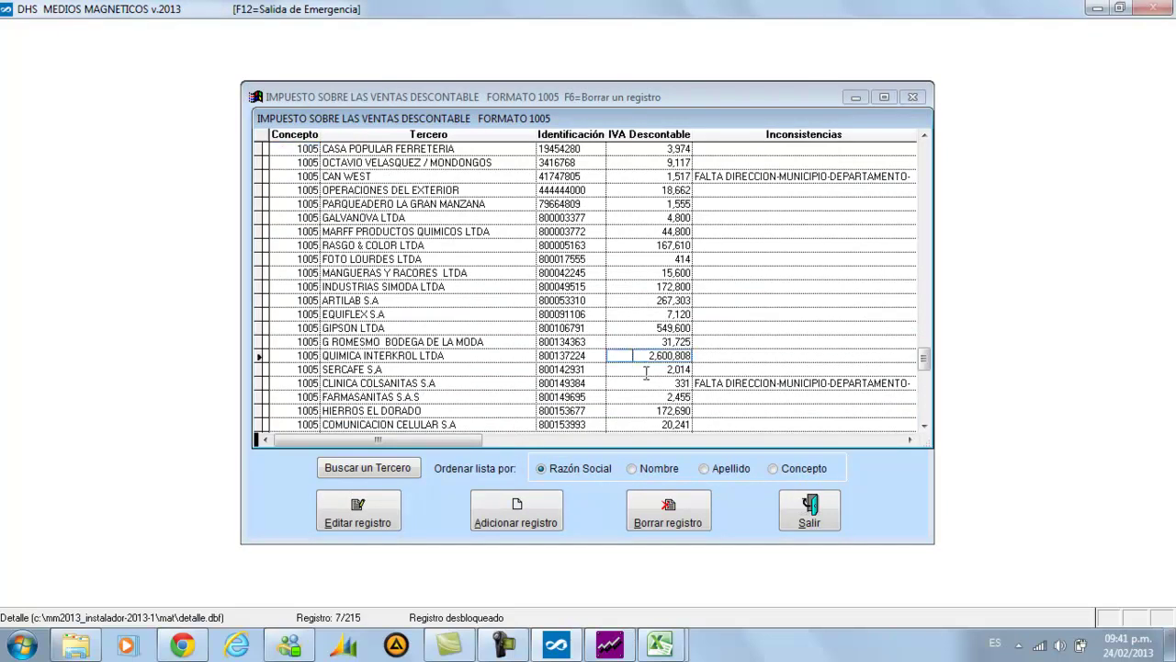
key(Down)
key(Up)
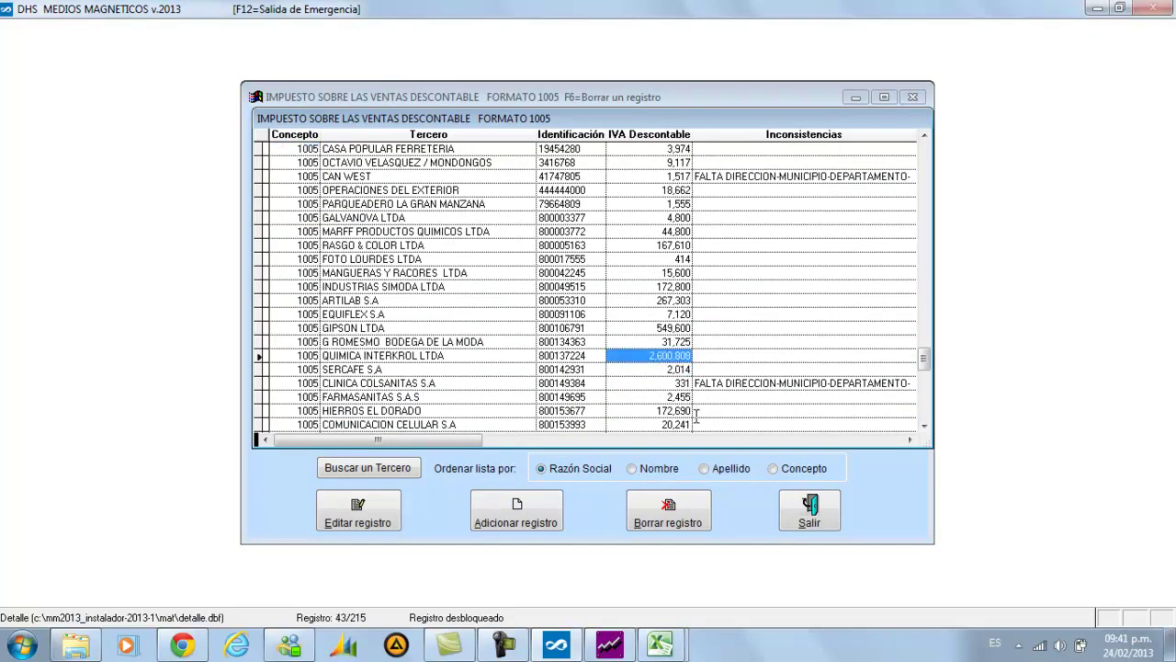
click(795, 513)
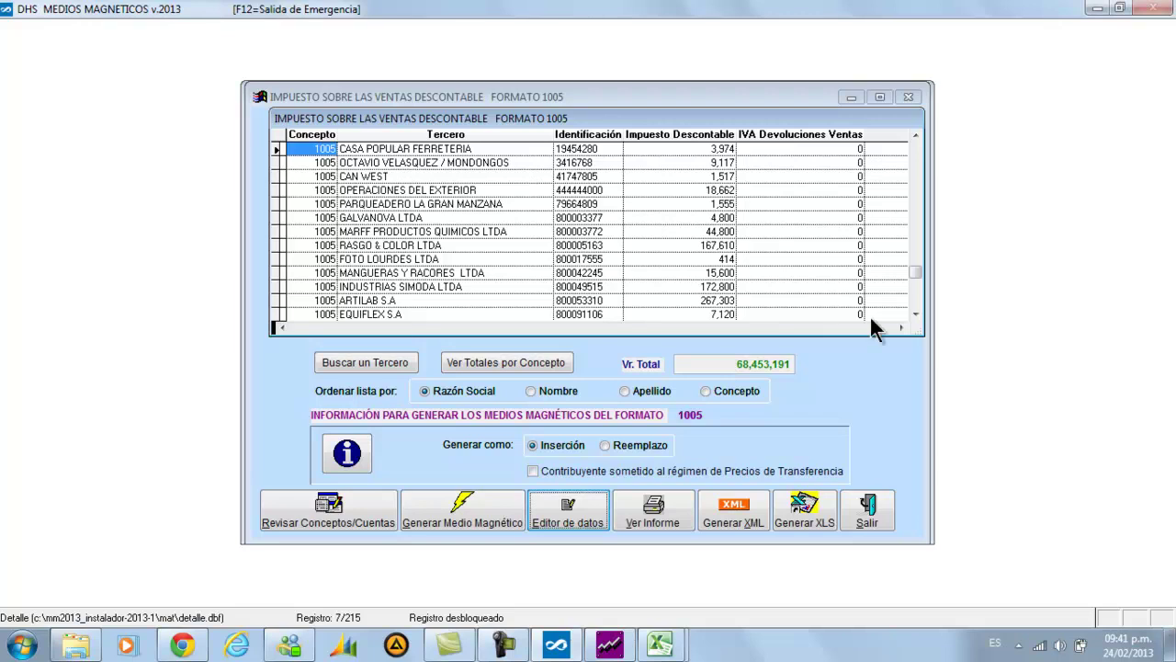
Scroll the format 1005 grid to QUIMICA INTERKROL LTDA and inspect its 2,600,808 deductible tax
click(915, 316)
click(915, 316)
click(916, 316)
click(915, 316)
click(915, 316)
click(915, 316)
click(637, 271)
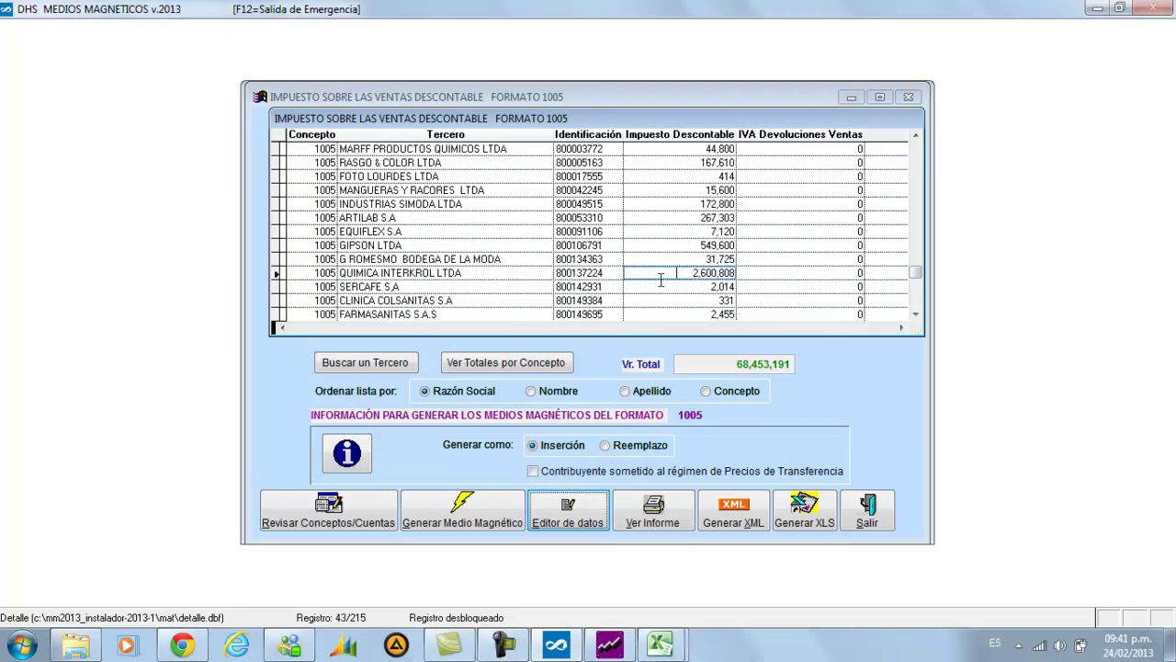
key(Tab)
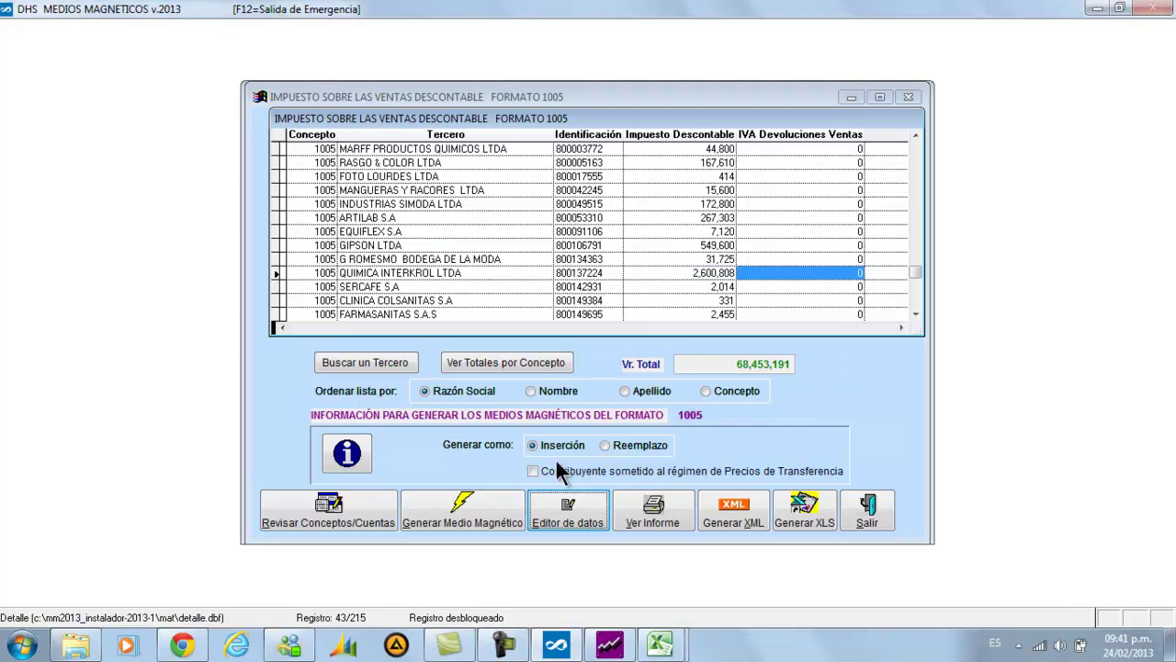
click(482, 508)
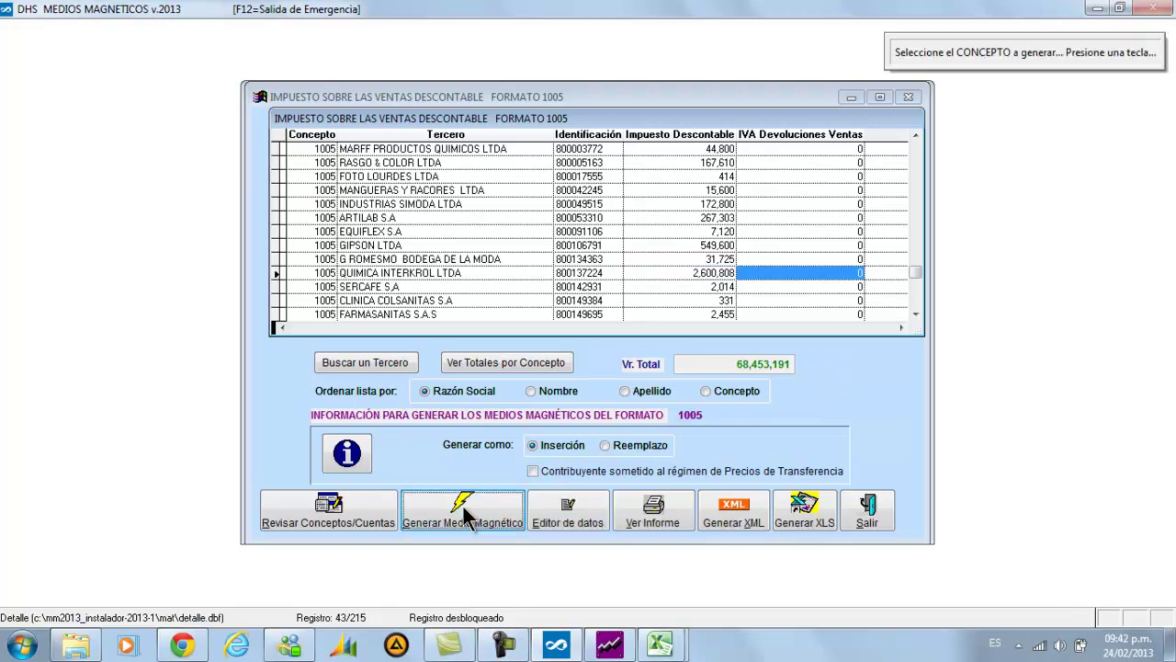
key(Return)
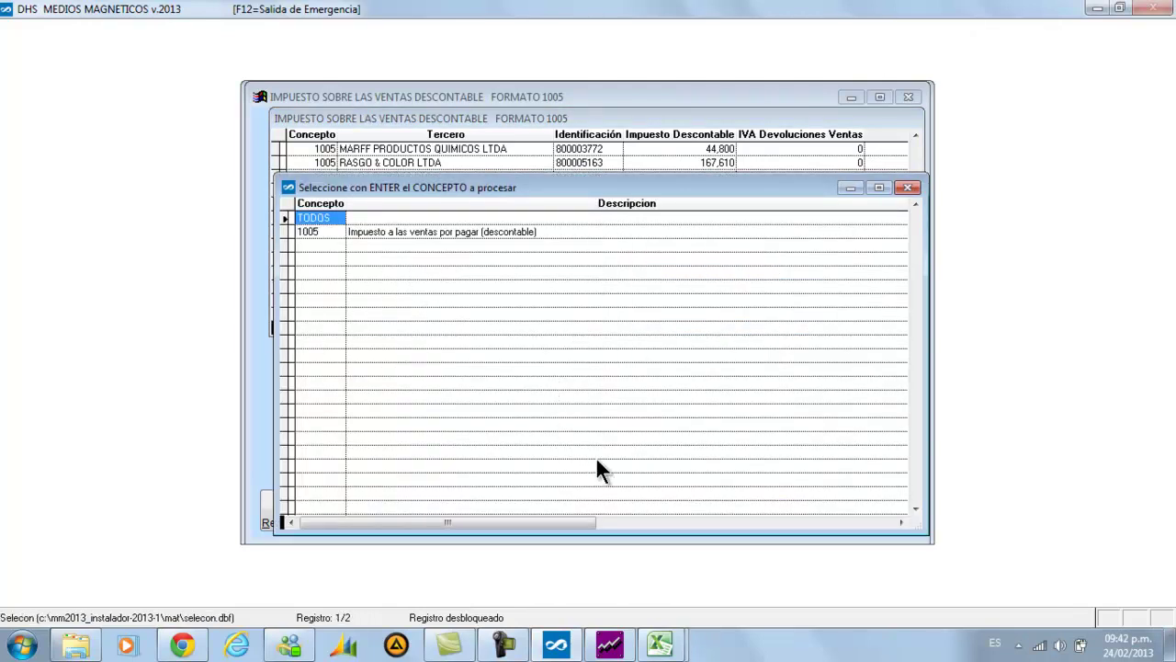
key(Down)
key(Return)
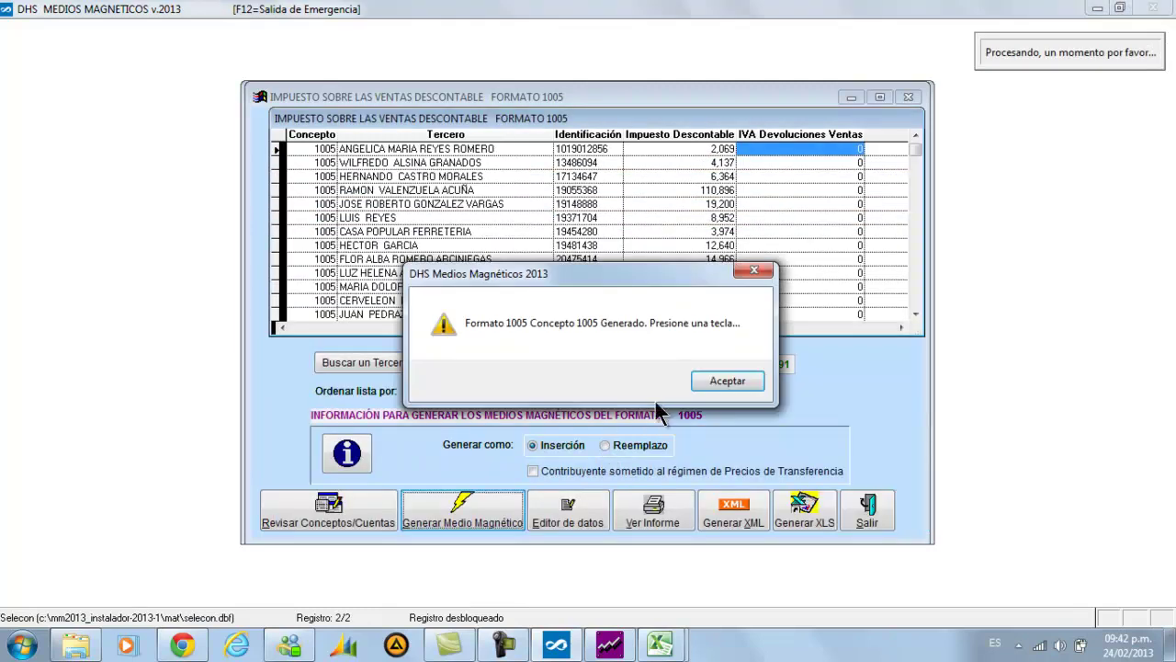
click(724, 384)
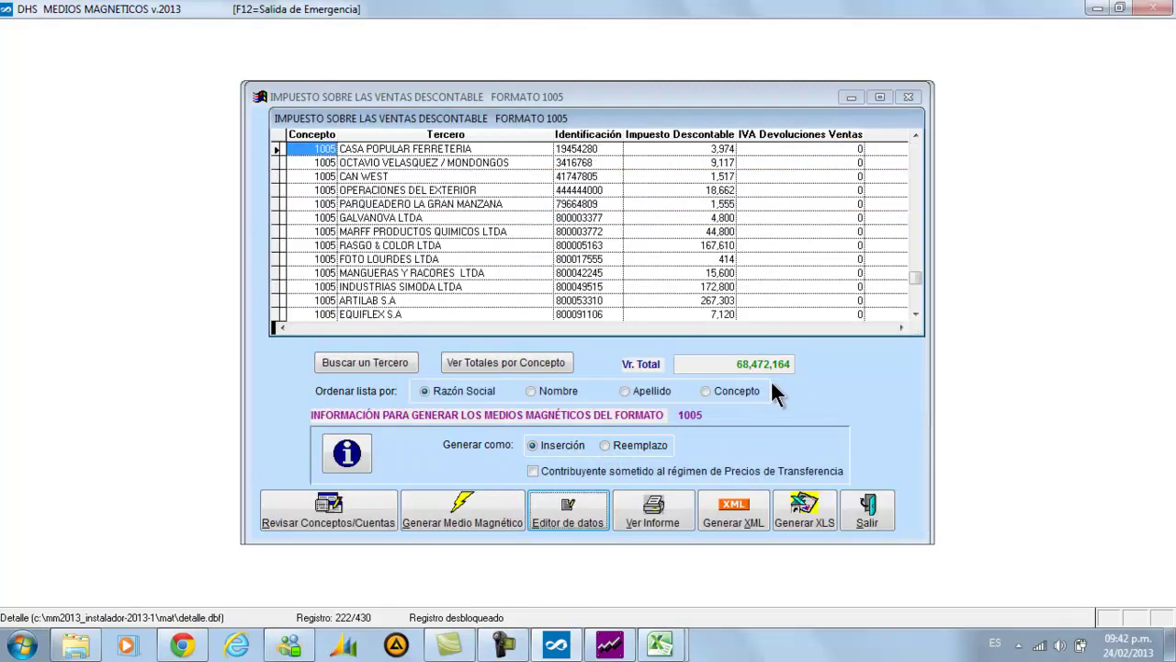
key(Down)
key(Down)
key(Down)
key(Down)
key(Down)
key(Down)
key(Down)
key(Down)
key(Down)
key(Down)
key(Down)
key(Down)
key(Down)
key(Down)
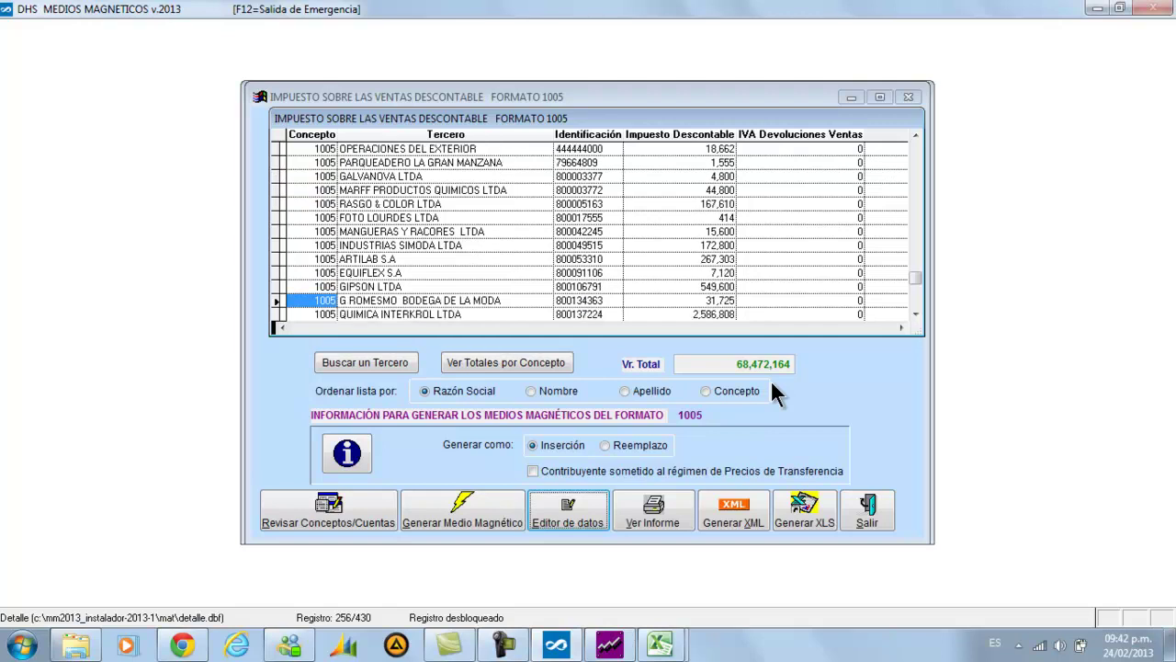
key(Down)
key(Down)
key(Down)
click(649, 273)
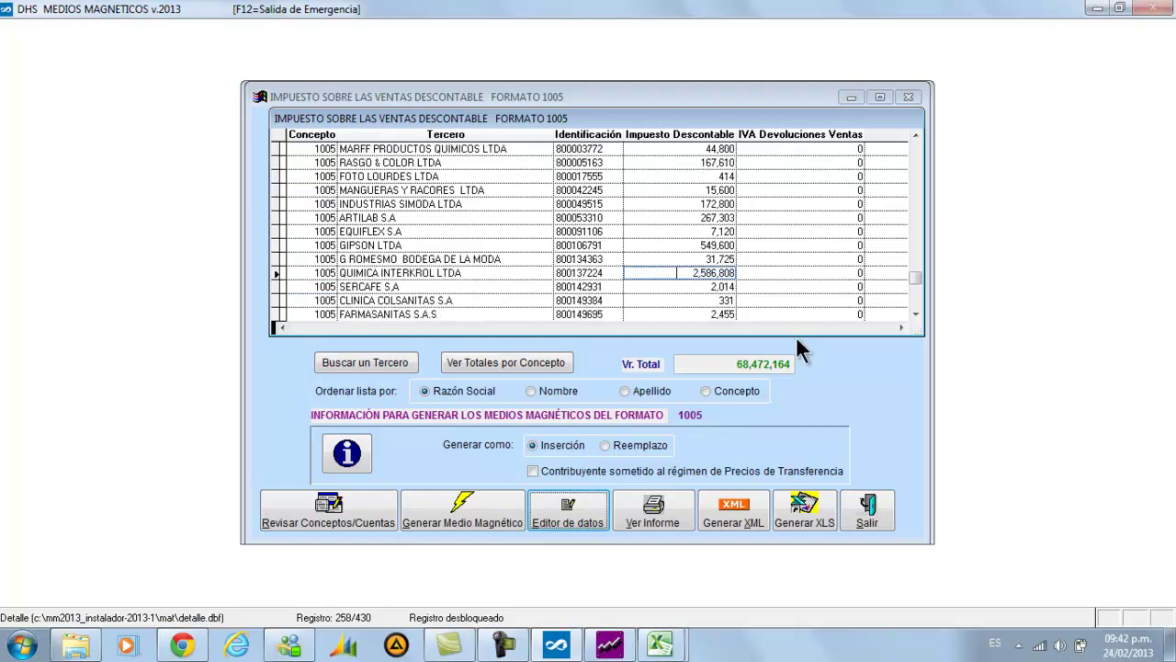
key(Tab)
key(shift+Tab)
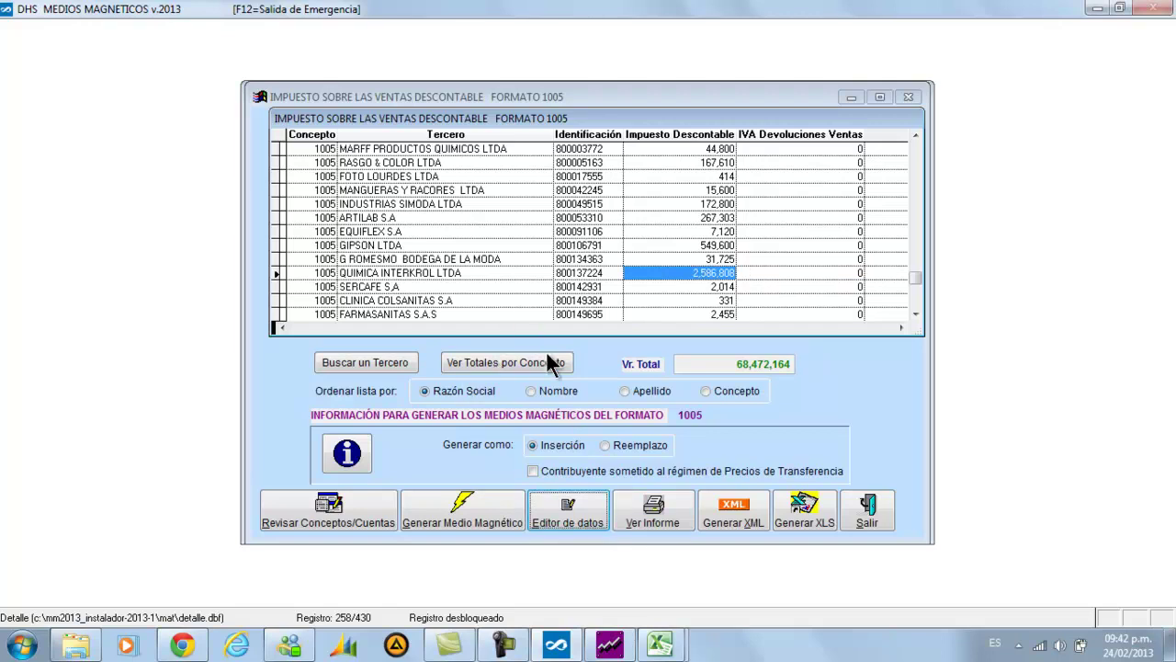
click(634, 511)
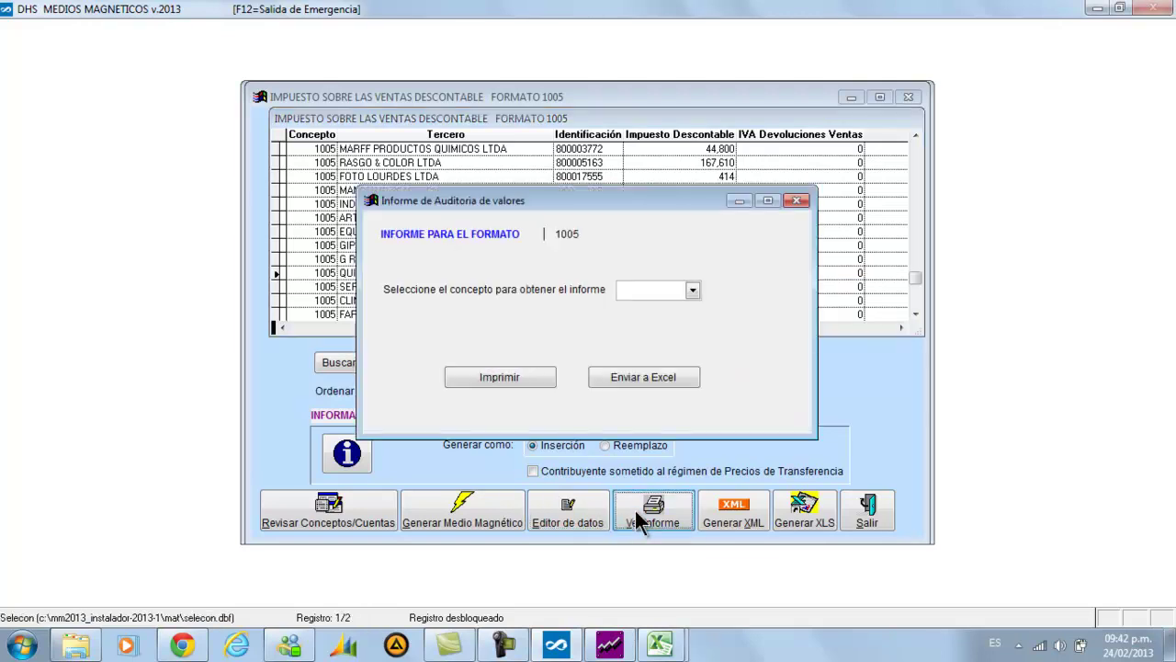
click(520, 379)
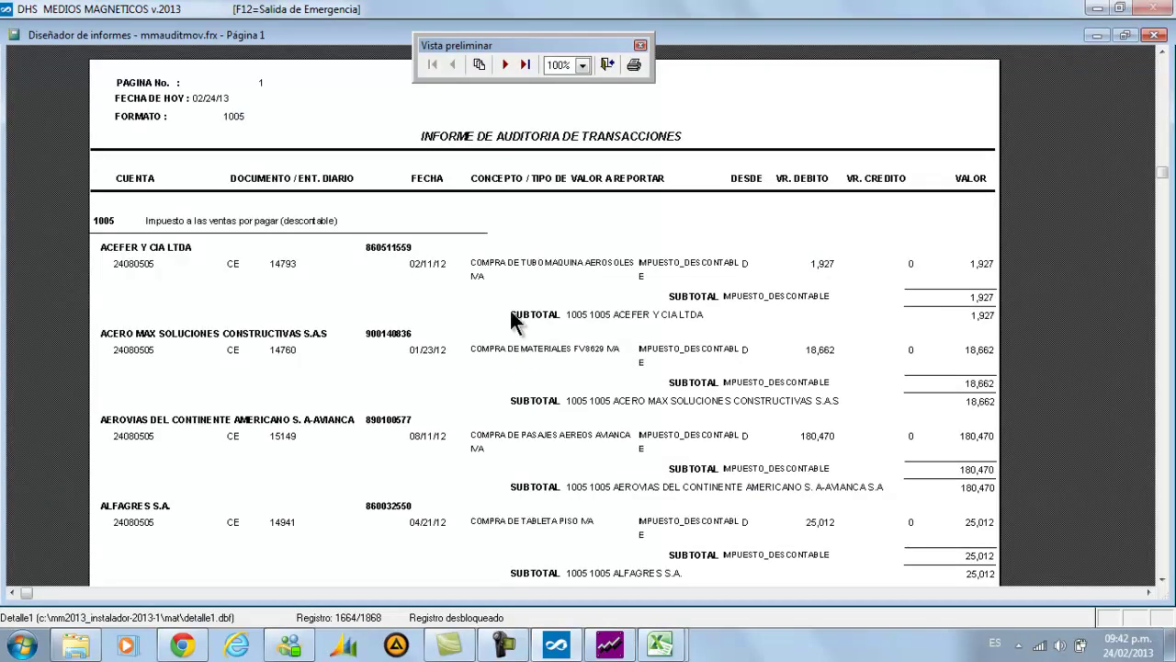
scroll(502, 286, down, 1)
scroll(499, 295, up, 2)
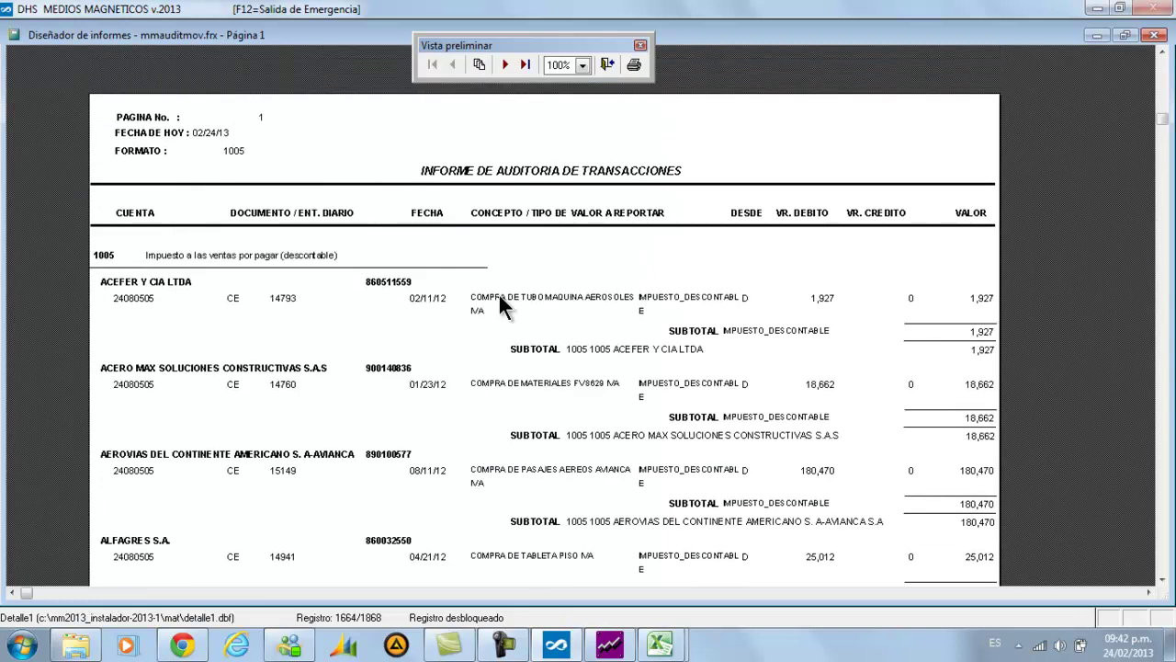
scroll(490, 317, down, 7)
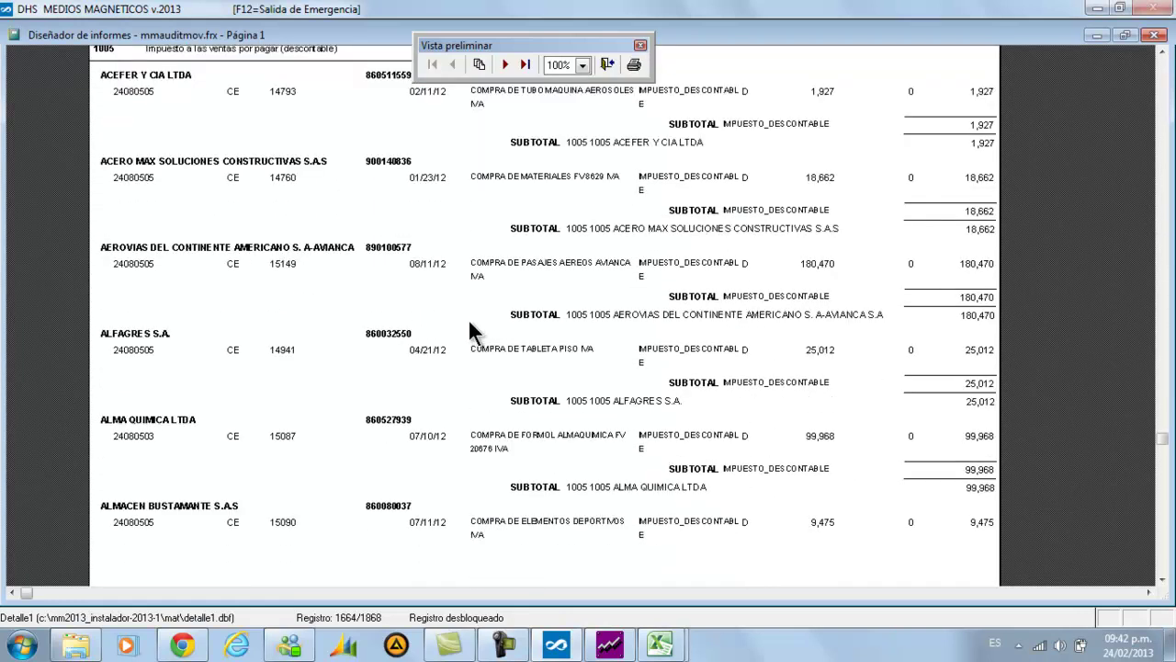
click(504, 65)
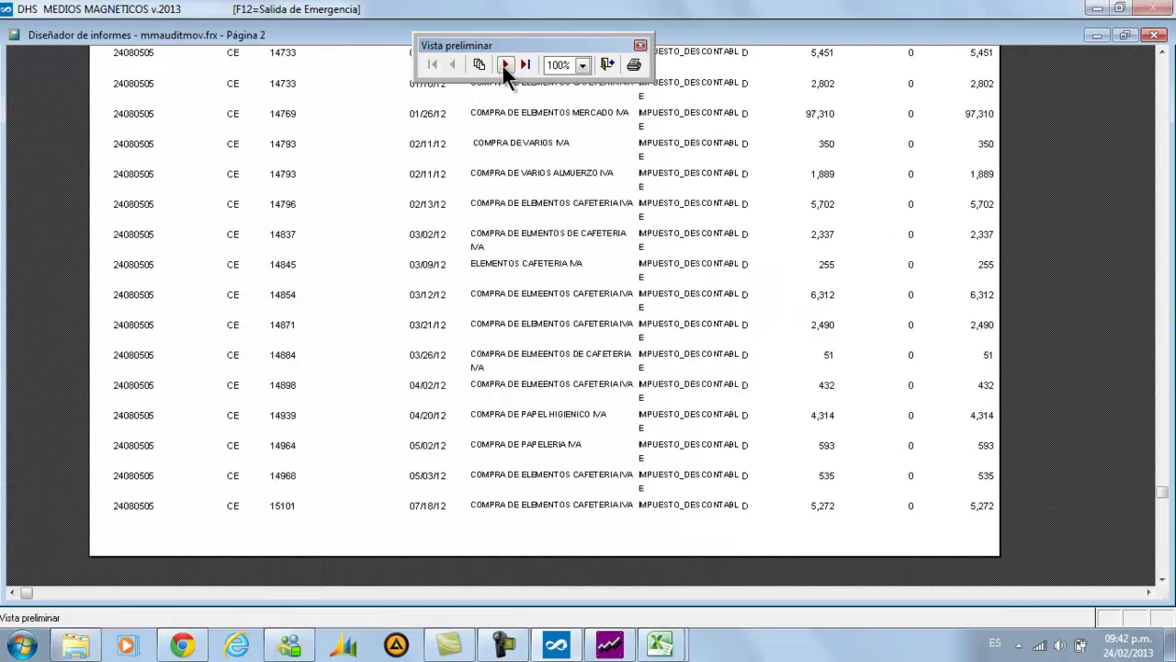
scroll(447, 371, up, 6)
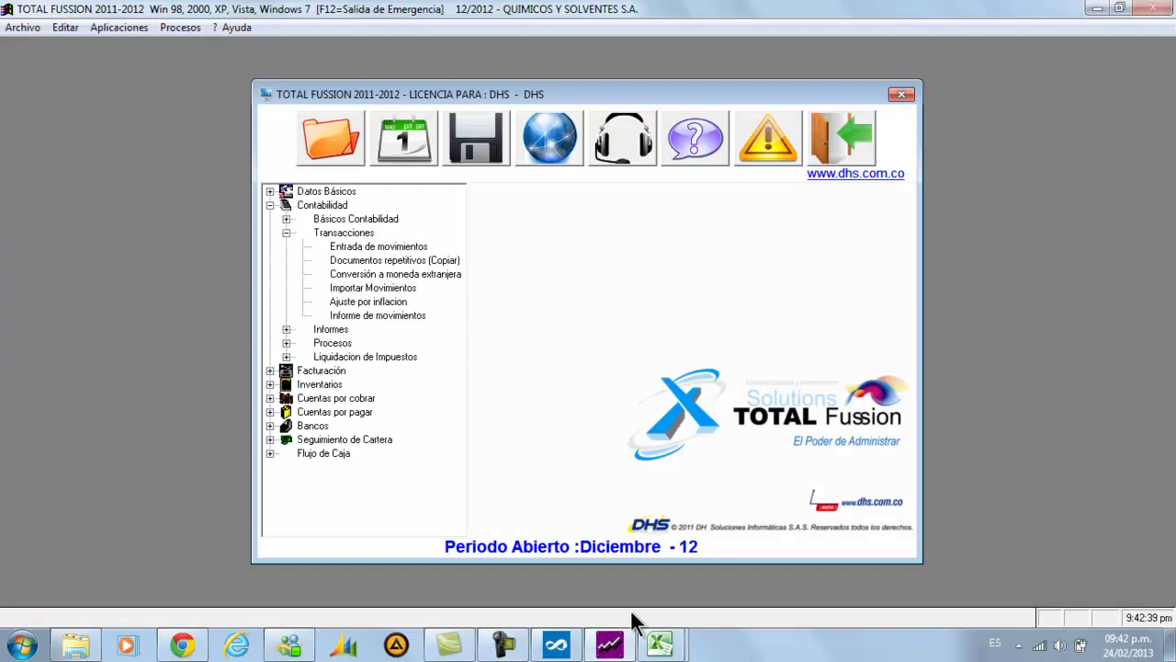
click(658, 643)
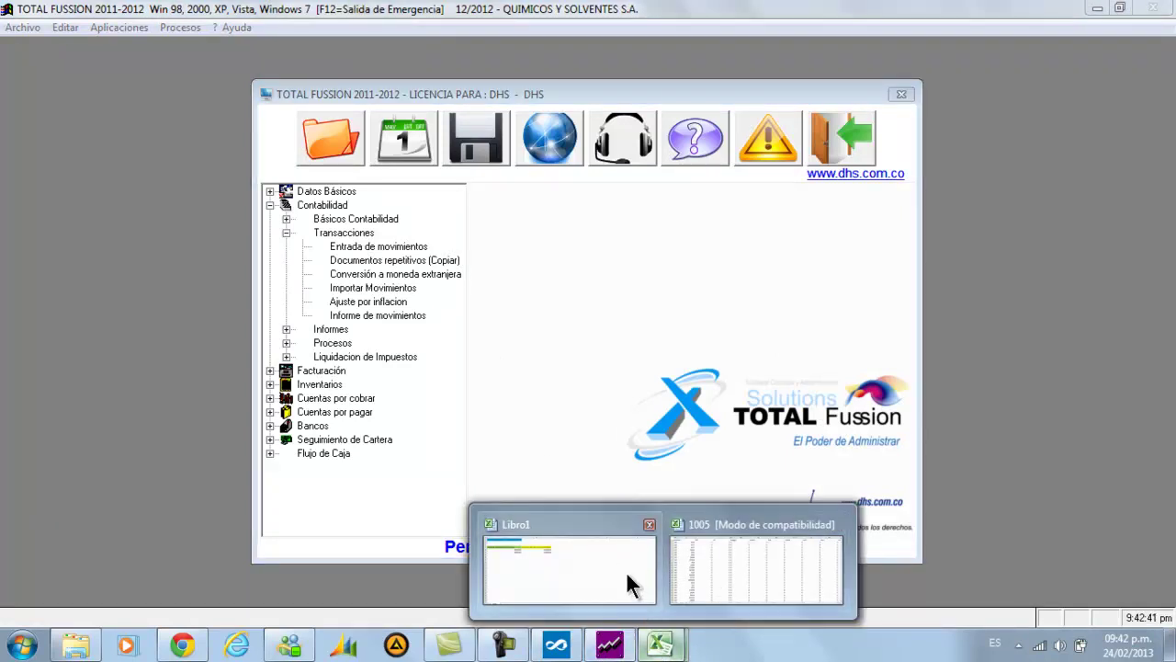
click(629, 571)
mouse_move(654, 637)
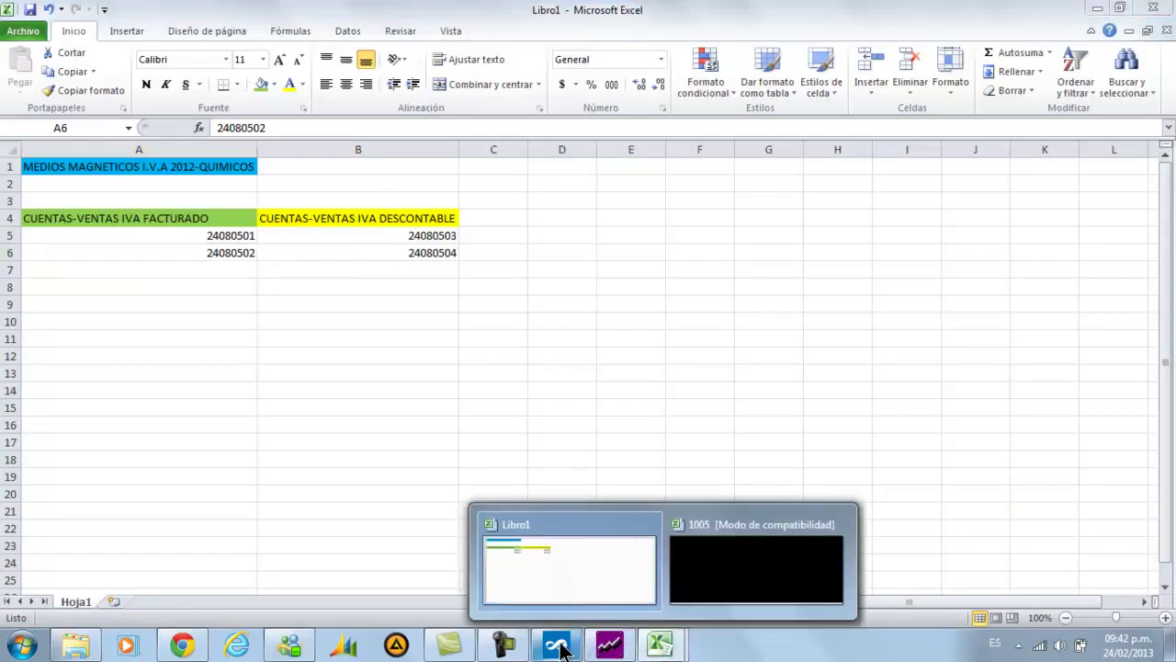
click(556, 644)
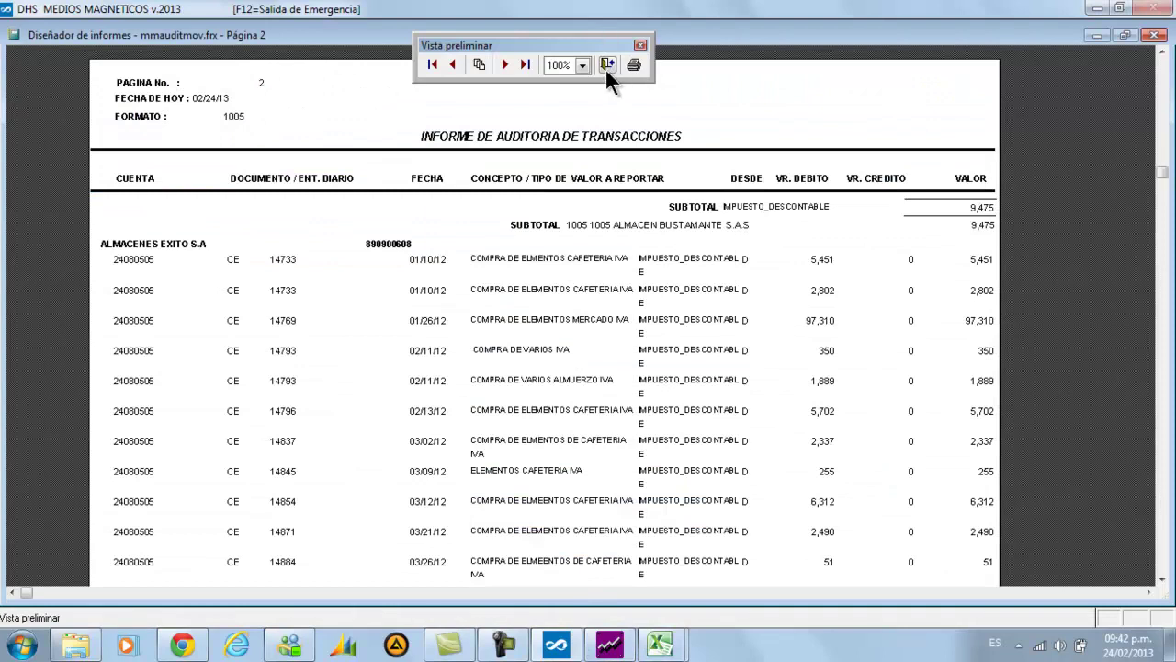
click(606, 64)
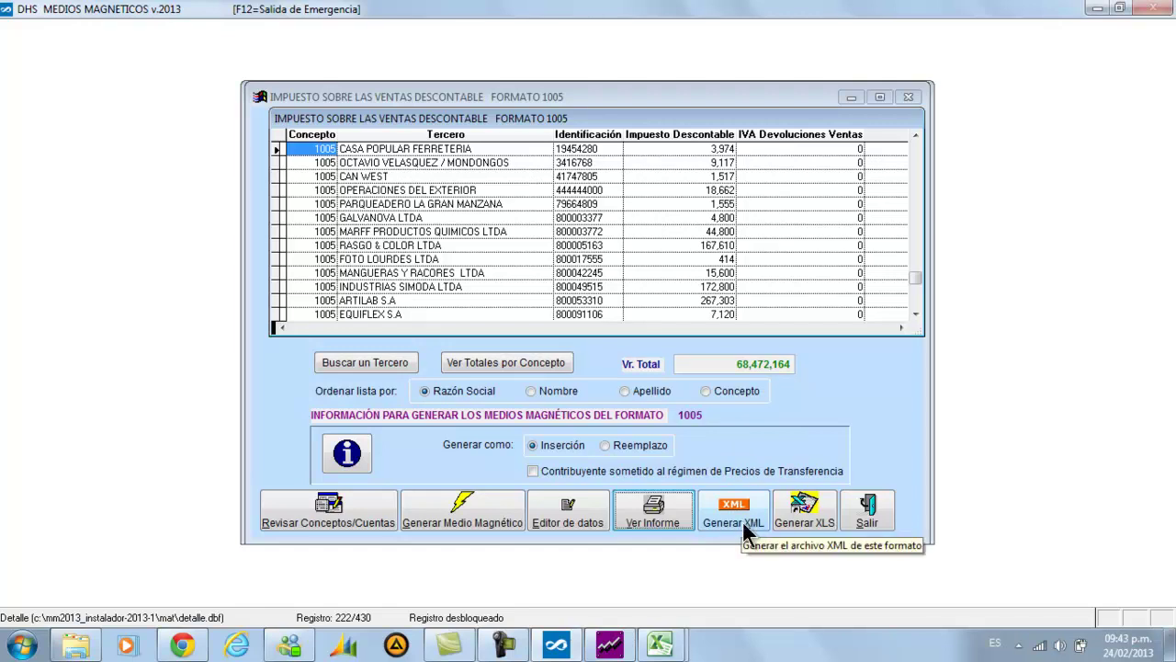
Generate the Formato 1005 XML as file number 1, choosing to view incomplete-data details
click(741, 521)
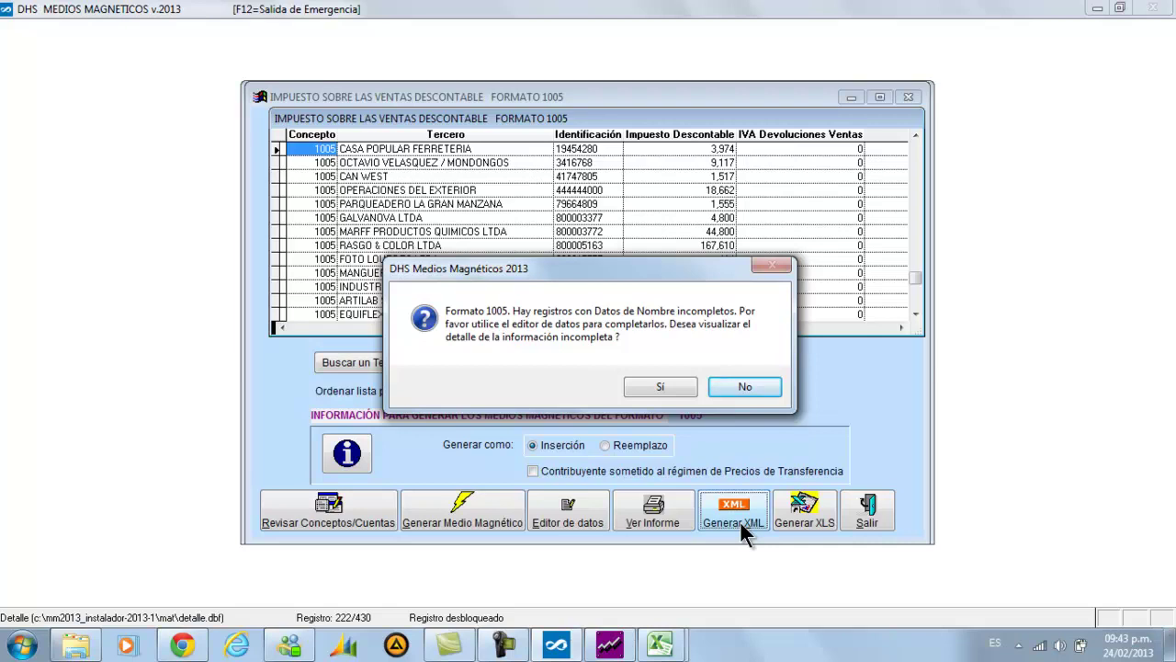
click(640, 392)
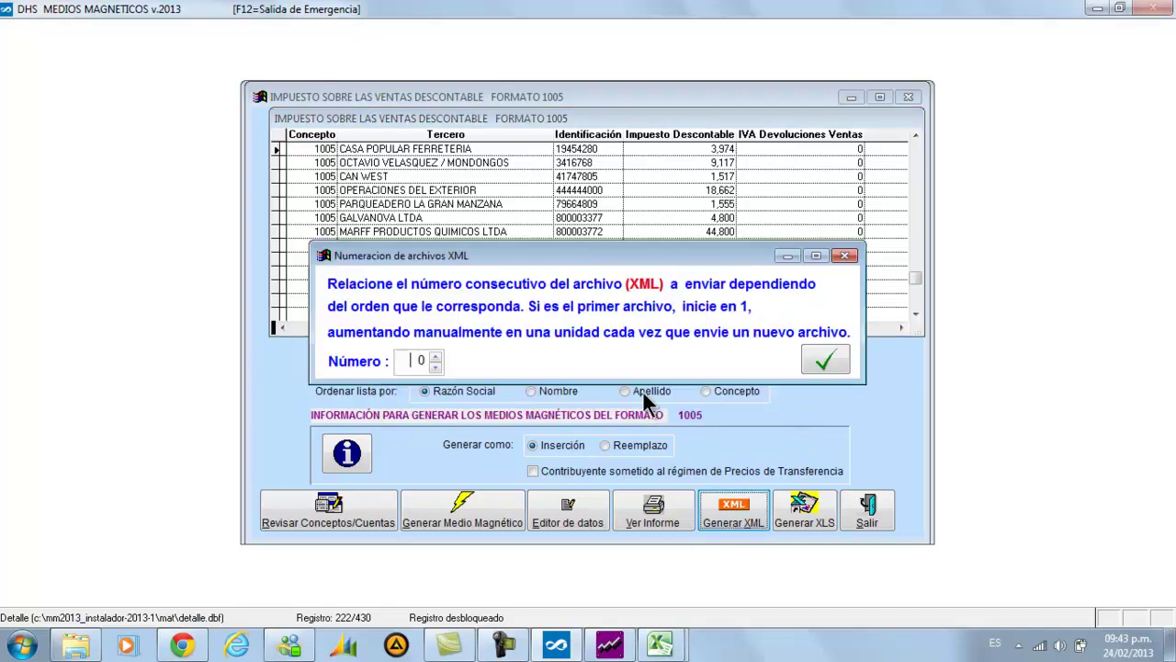
drag(591, 255, 657, 150)
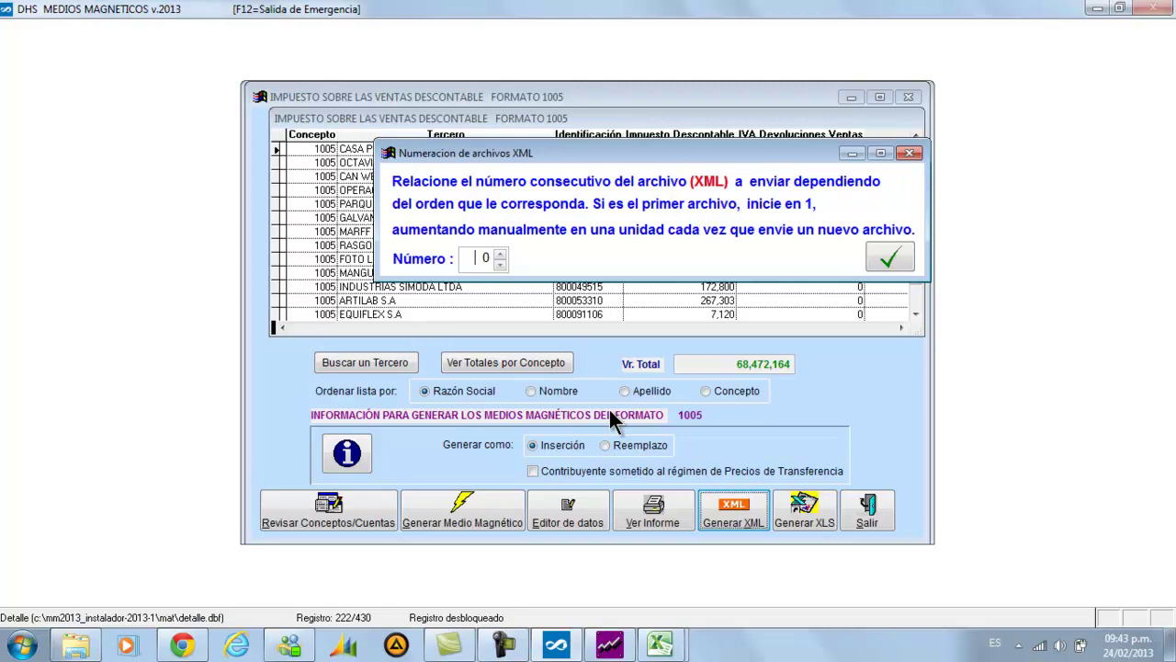
text(1)
key(Tab)
click(880, 259)
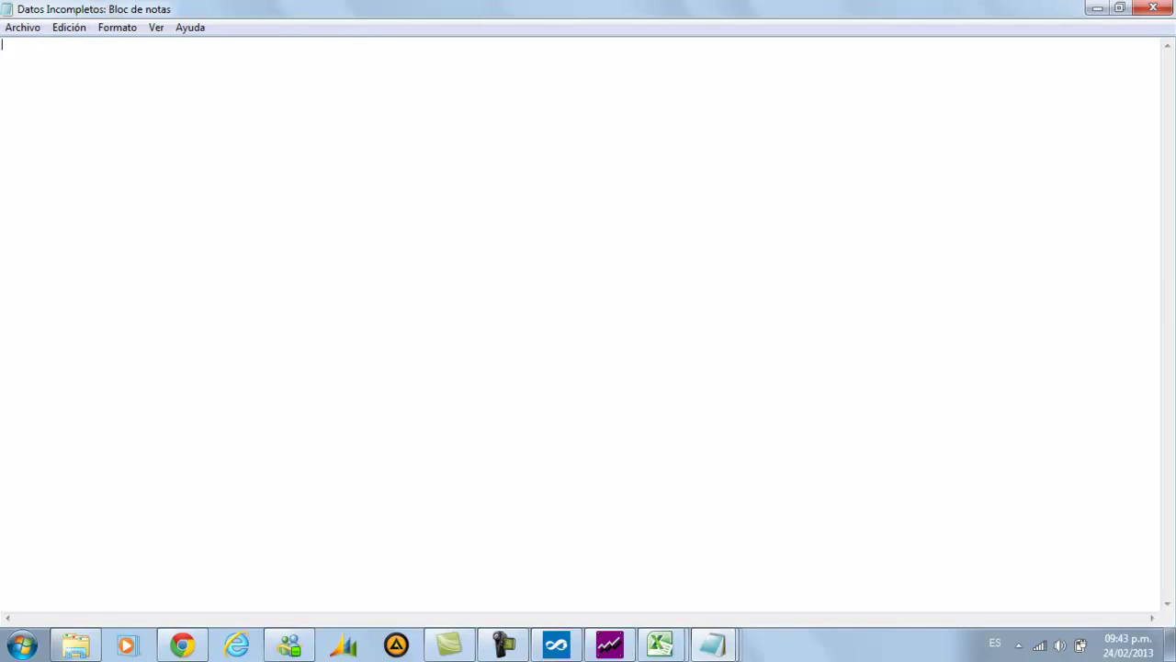
Close the empty Datos Incompletos note and find AMERICANA DE CORREAS Y MANGUERAS LTDA in Nombres Incompletos
click(1151, 9)
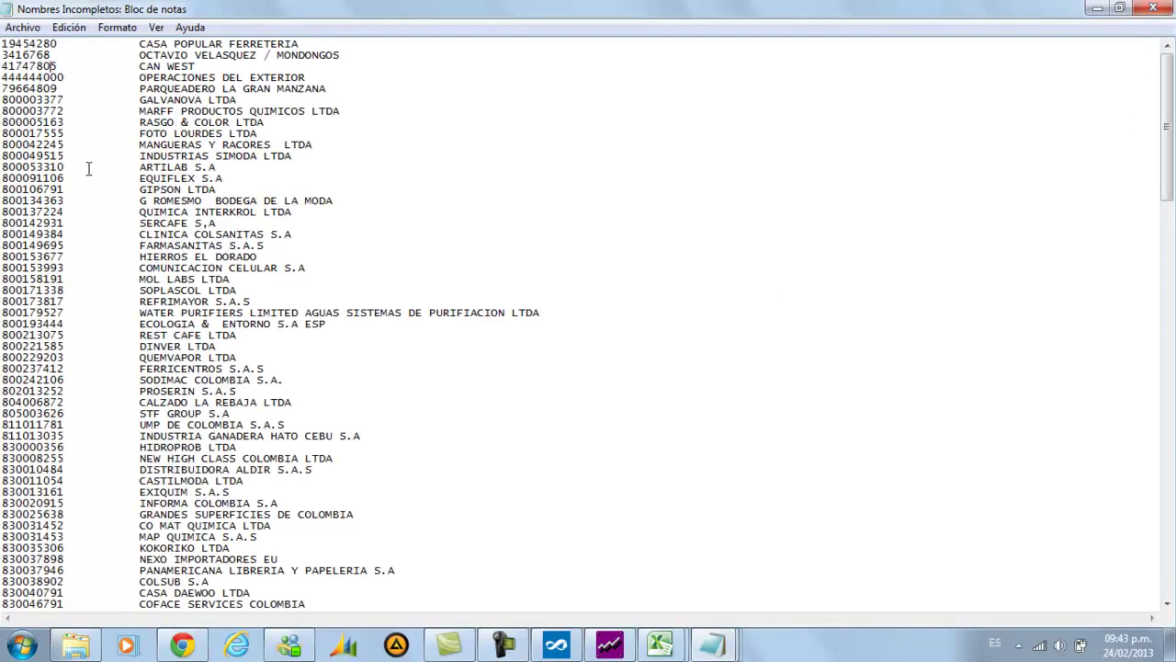
key(Down)
key(Down)
key(Down)
key(Down)
key(Down)
key(Down)
key(Down)
key(Down)
key(Down)
scroll(66, 187, down, 13)
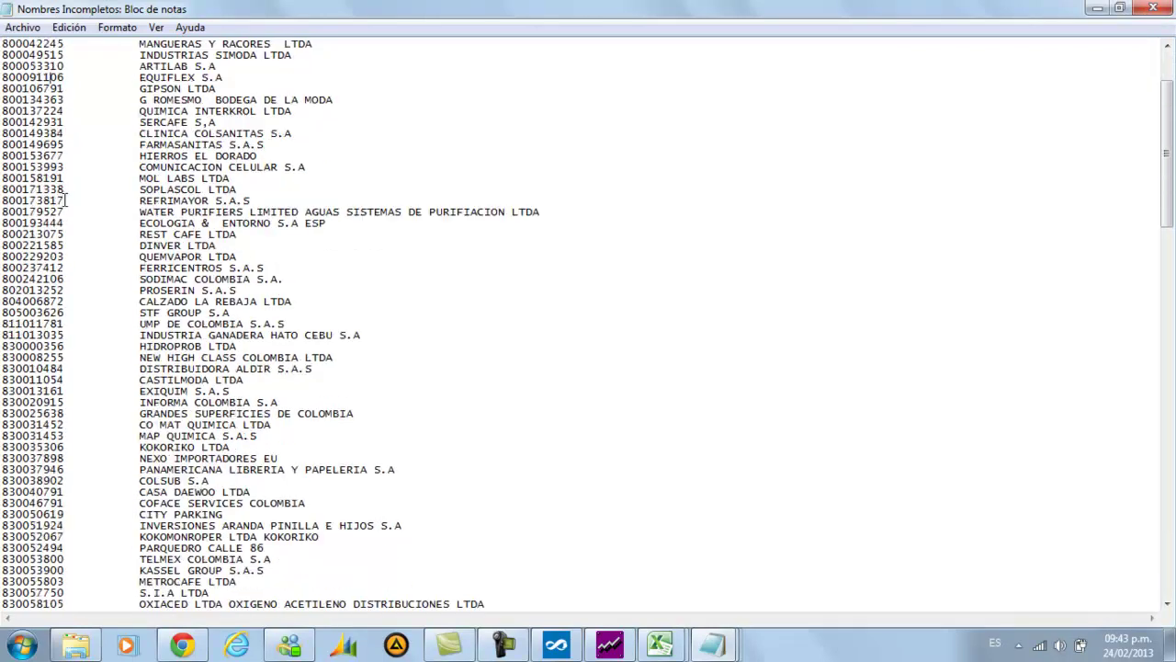
scroll(61, 184, down, 14)
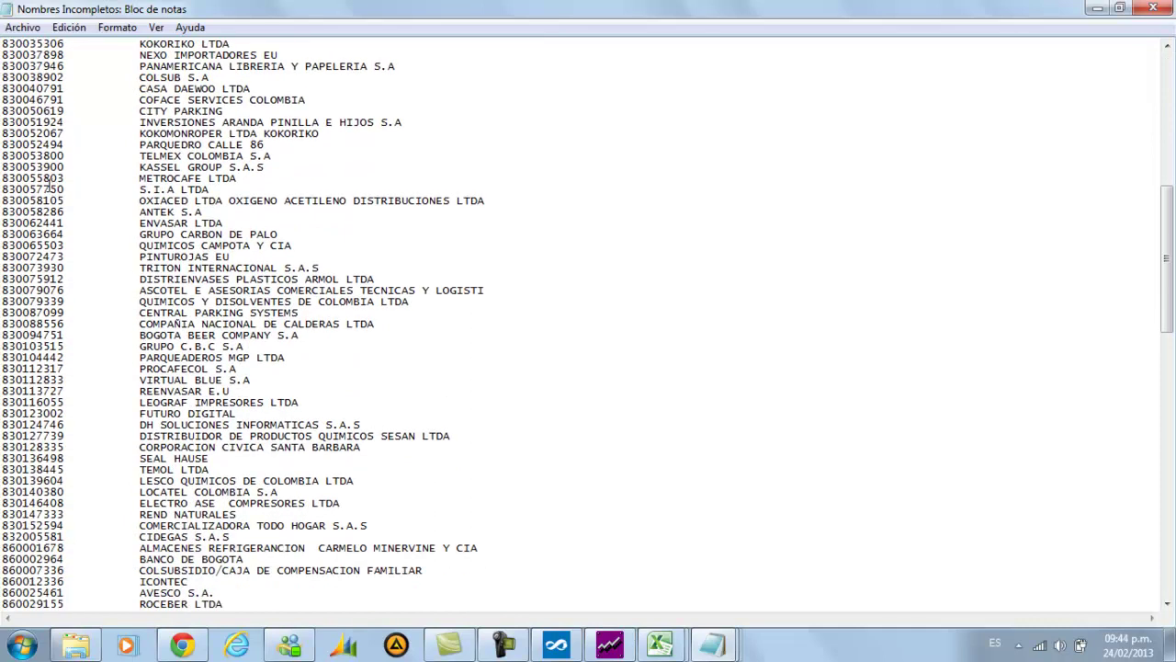
scroll(46, 188, down, 5)
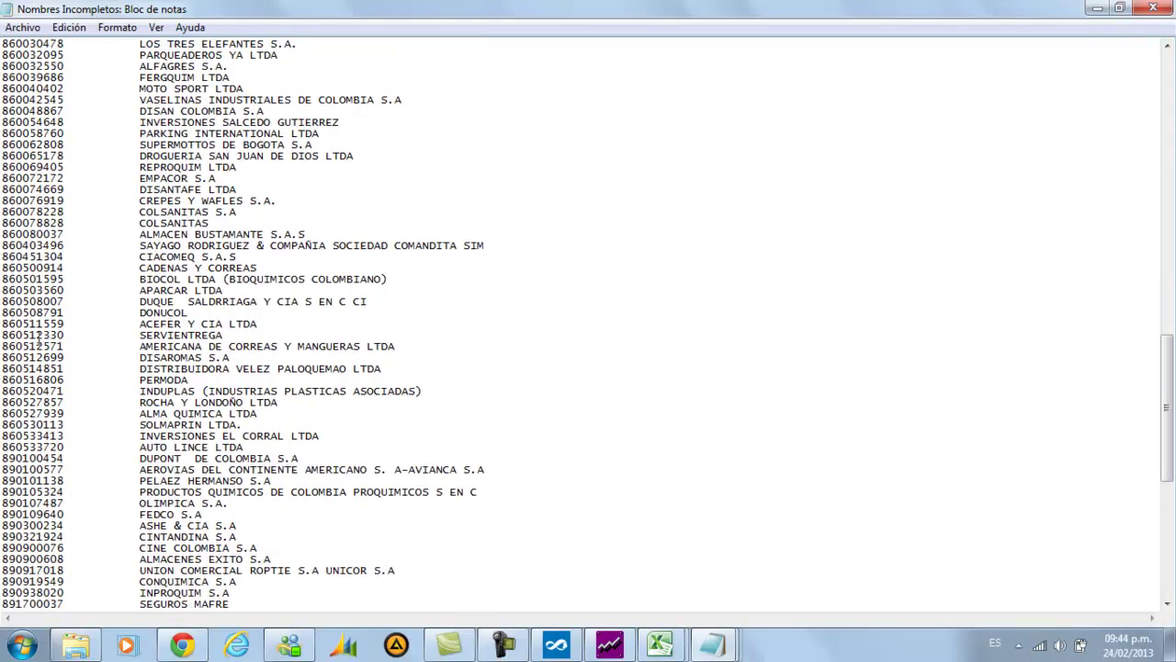
drag(7, 345, 405, 347)
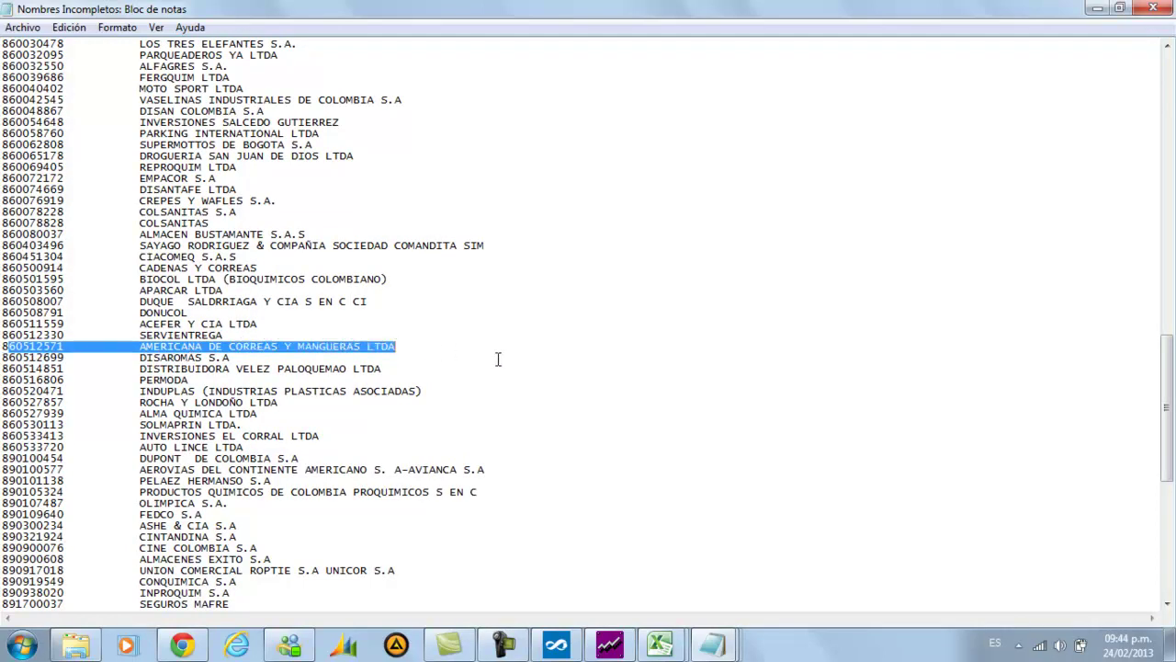
click(606, 643)
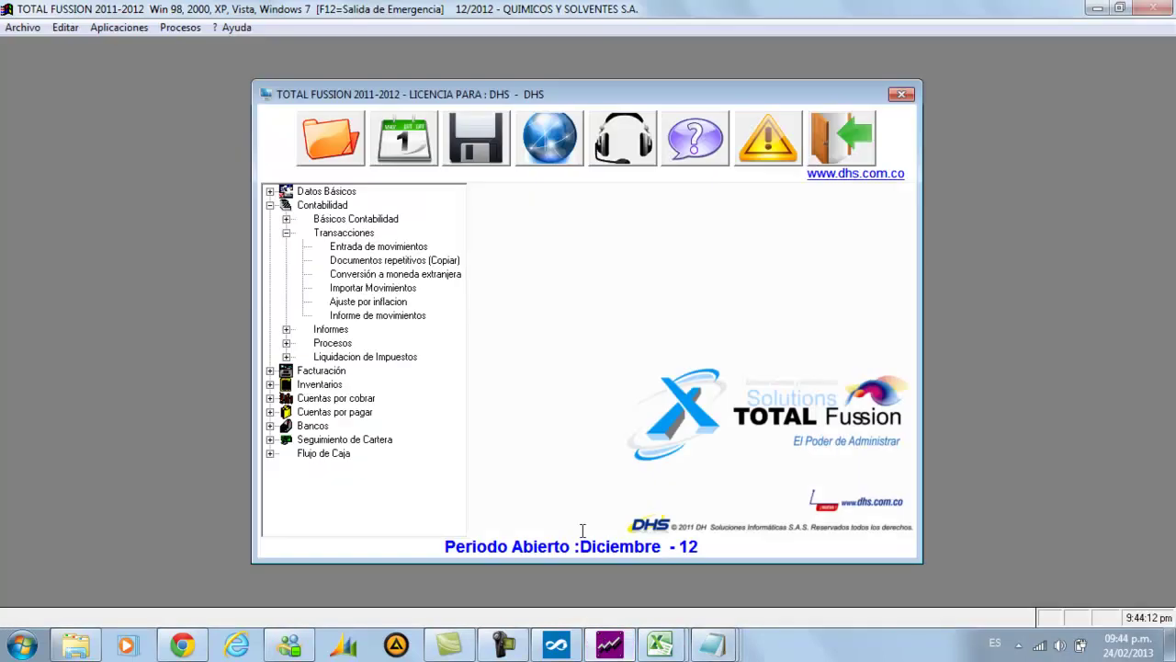
Look up AMERICA in Datos de Terceros and advance from AMERICANA DE CORREAS to the next record
click(120, 29)
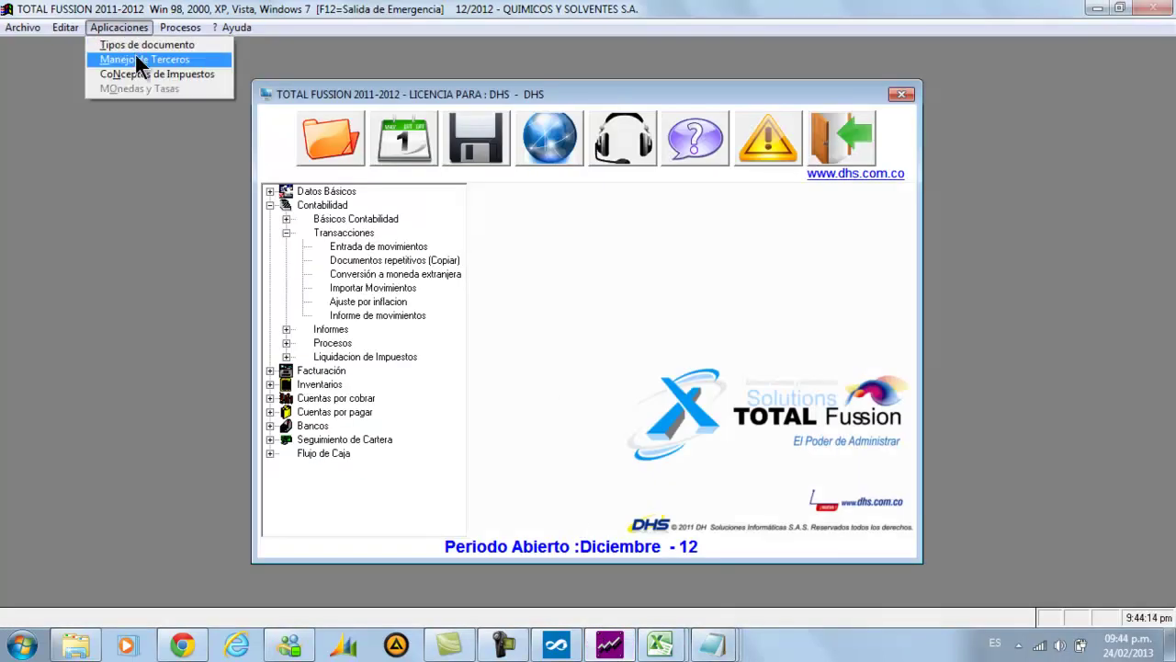
click(135, 55)
click(493, 206)
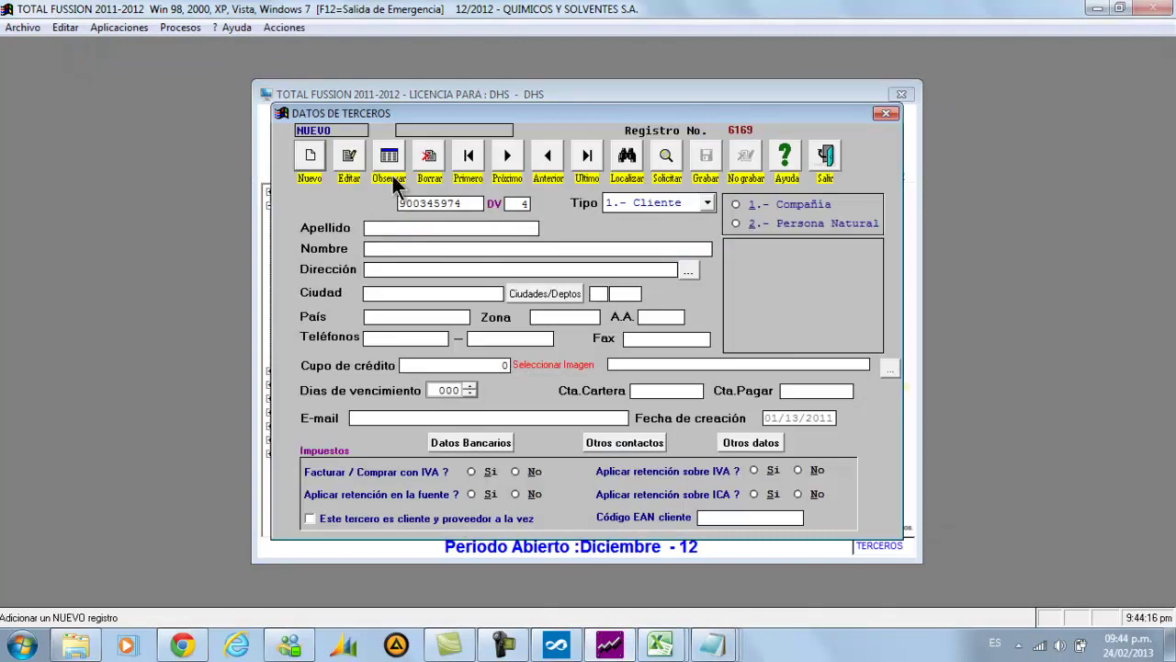
click(389, 152)
text(AMERICA)
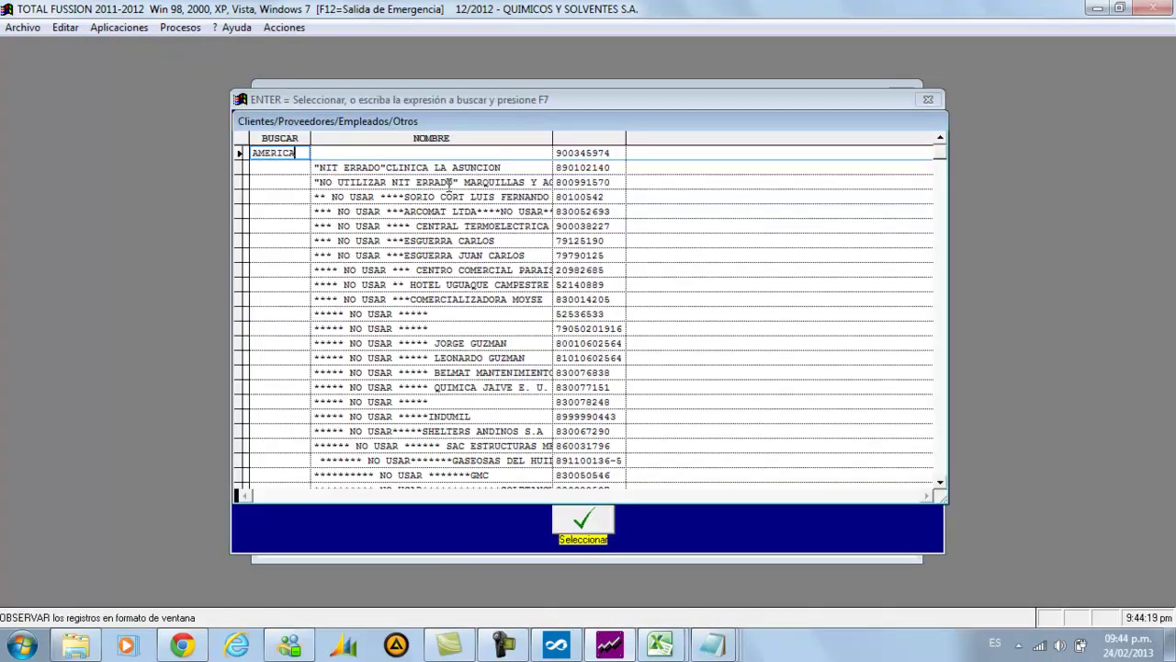
key(F7)
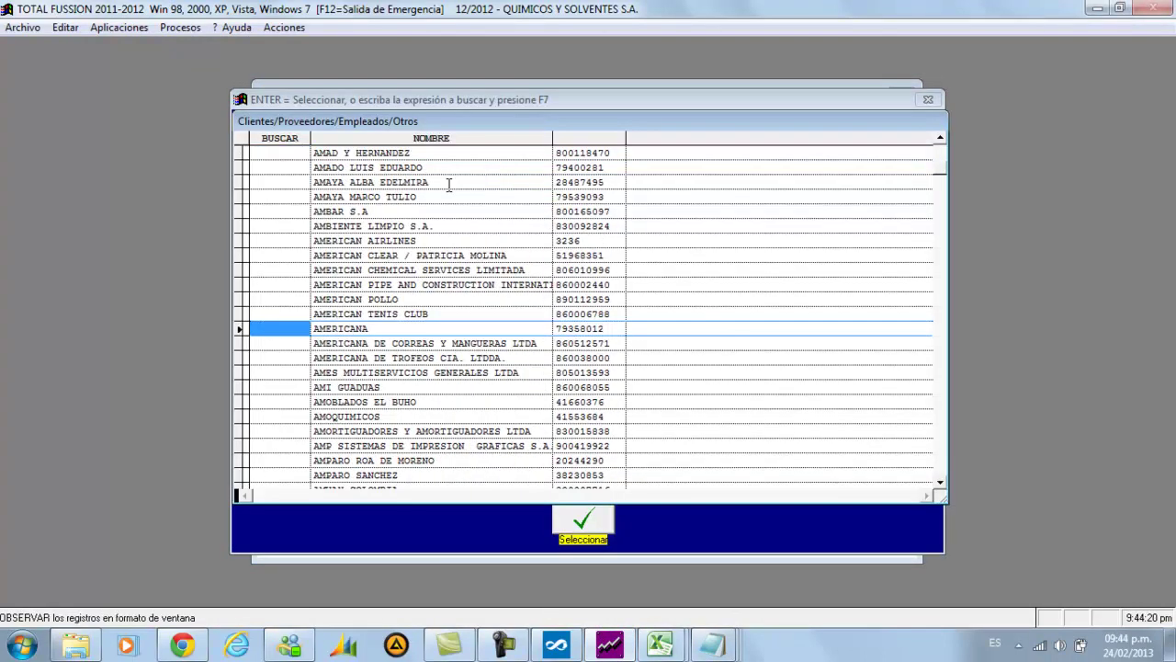
key(Down)
key(Return)
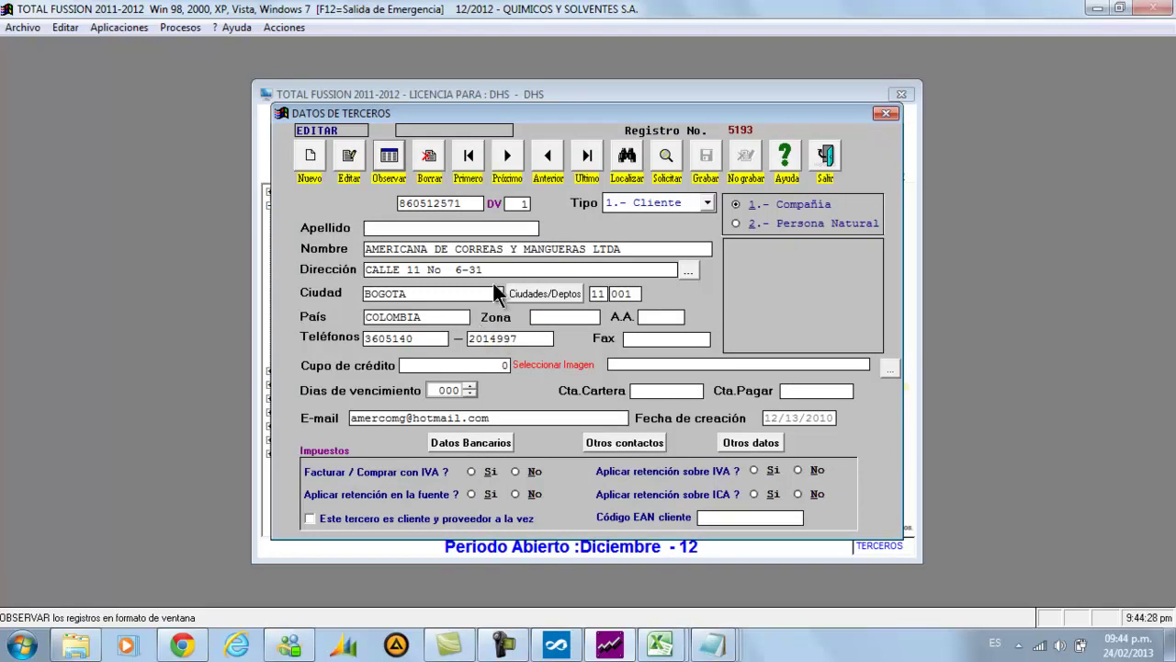
click(510, 159)
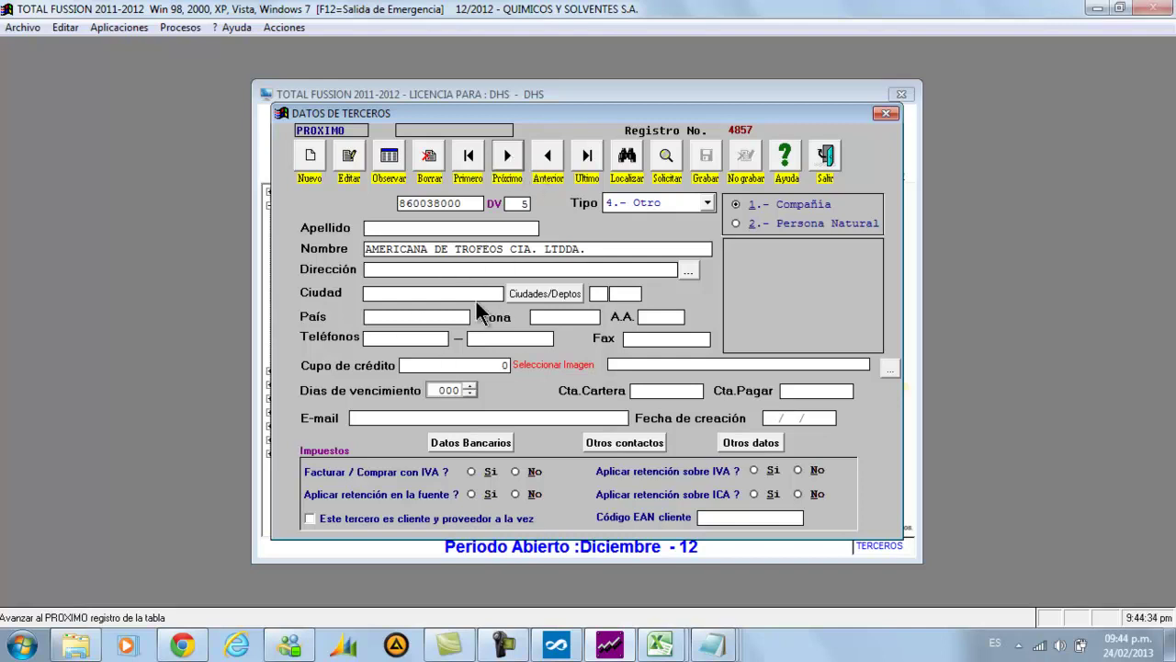
Compare the AMERICANA DE TROFEOS CIA. LTDDA. record against the Nombres Incompletos list
mouse_move(706, 648)
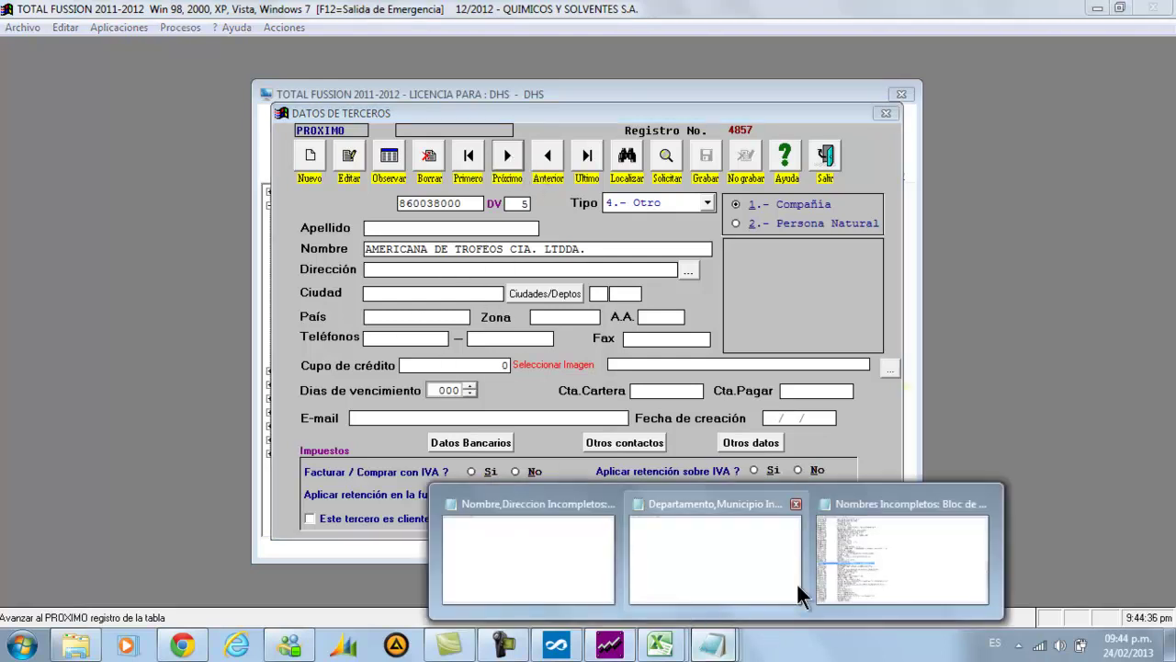
click(898, 550)
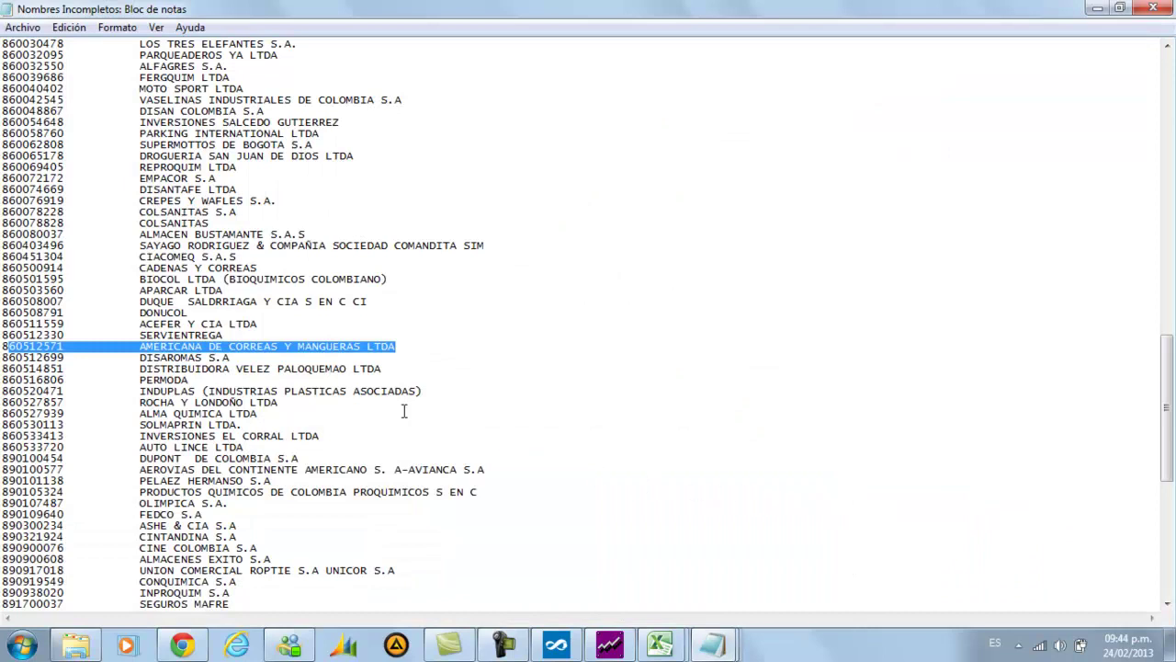
click(609, 645)
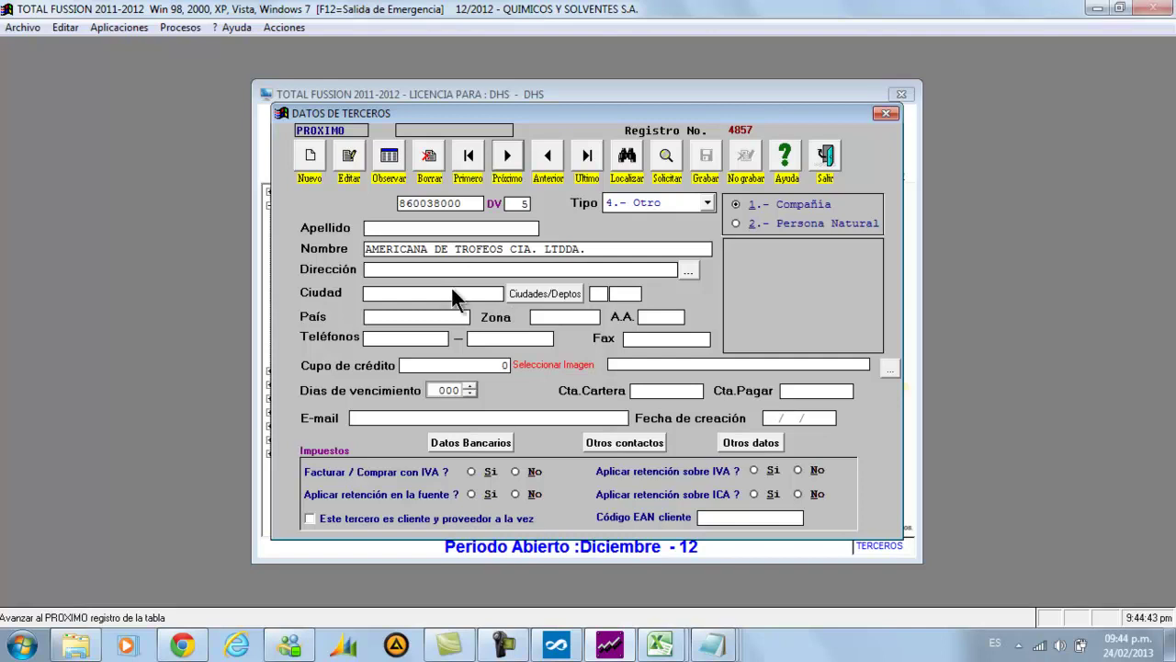
mouse_move(715, 648)
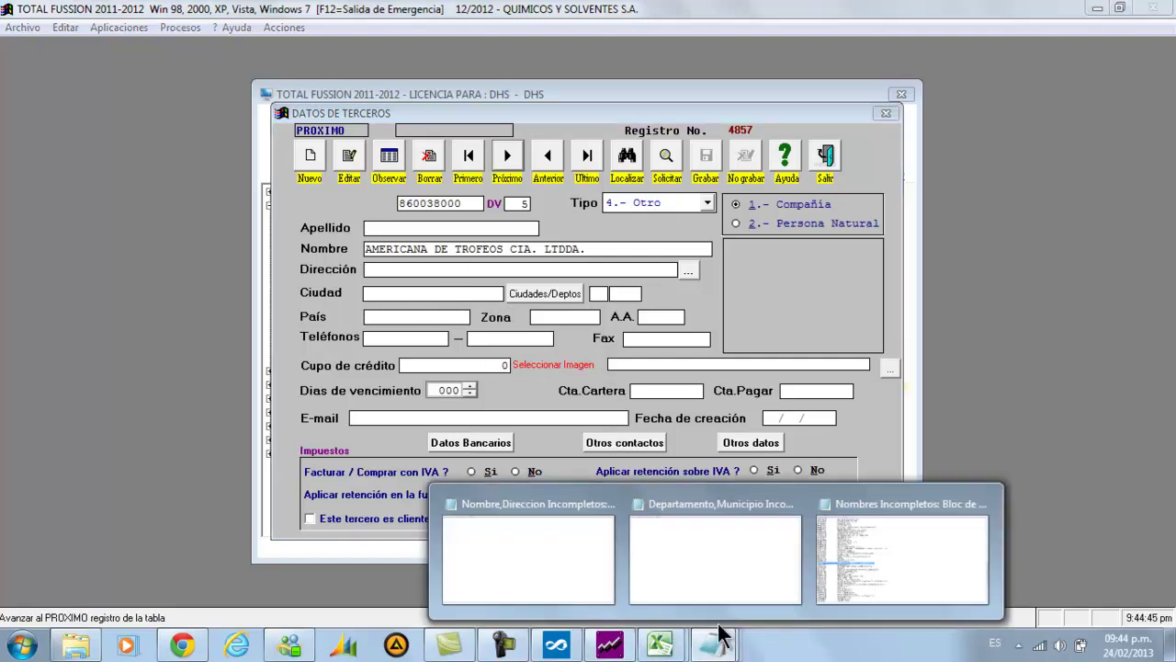
click(894, 575)
scroll(264, 321, down, 2)
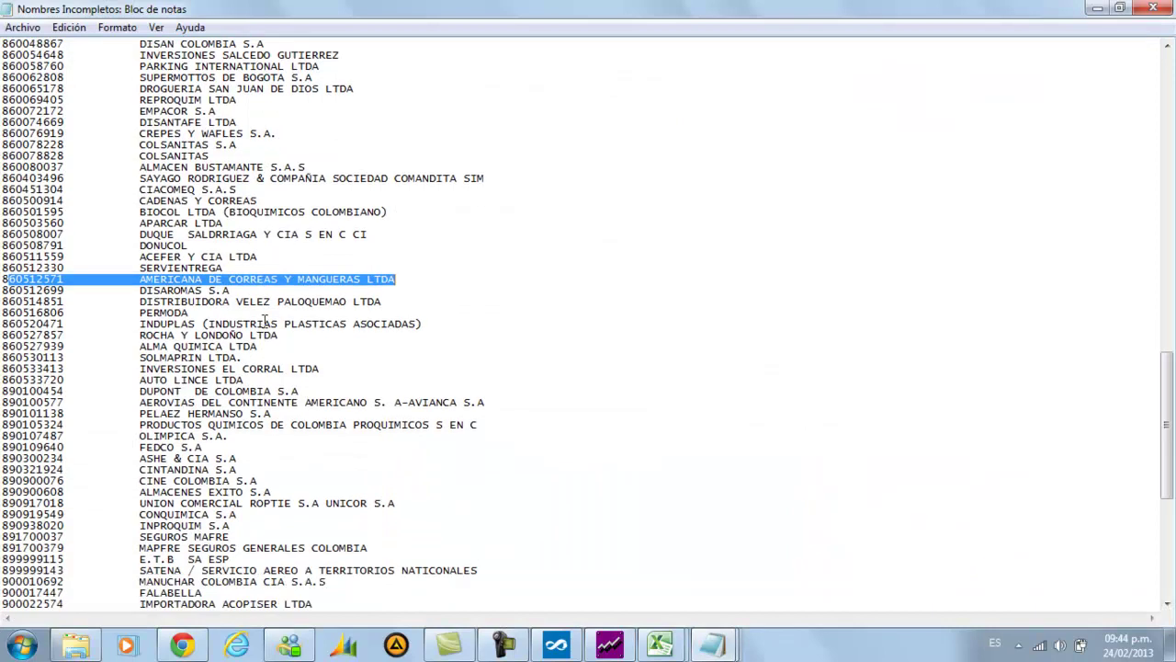
scroll(238, 285, down, 2)
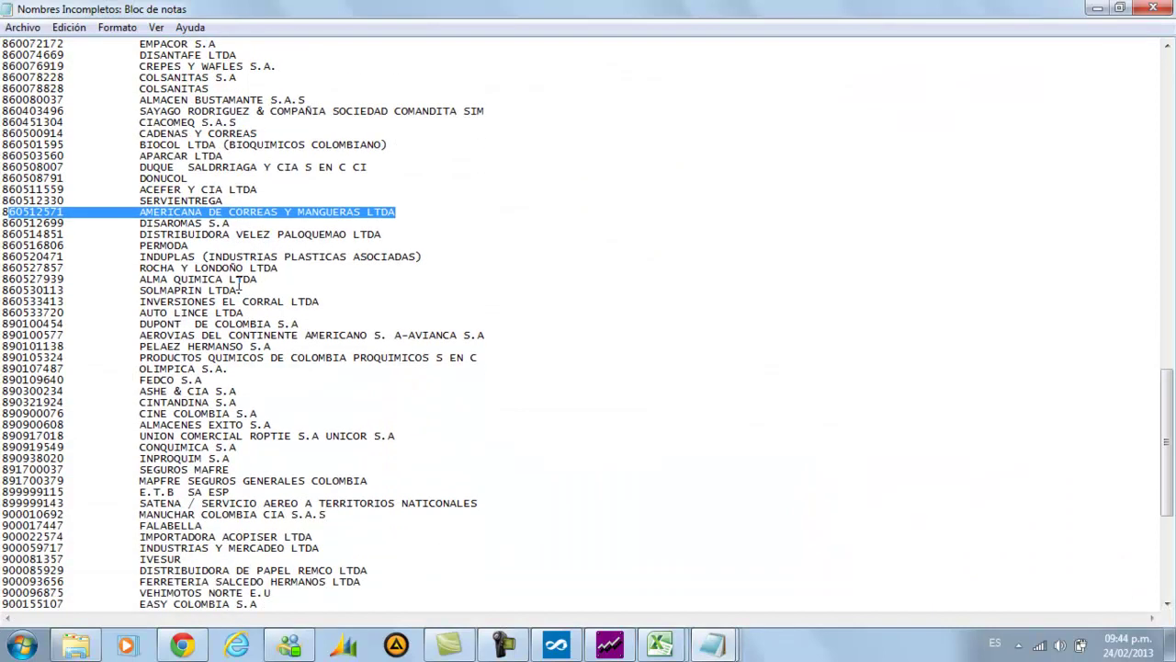
scroll(239, 285, down, 6)
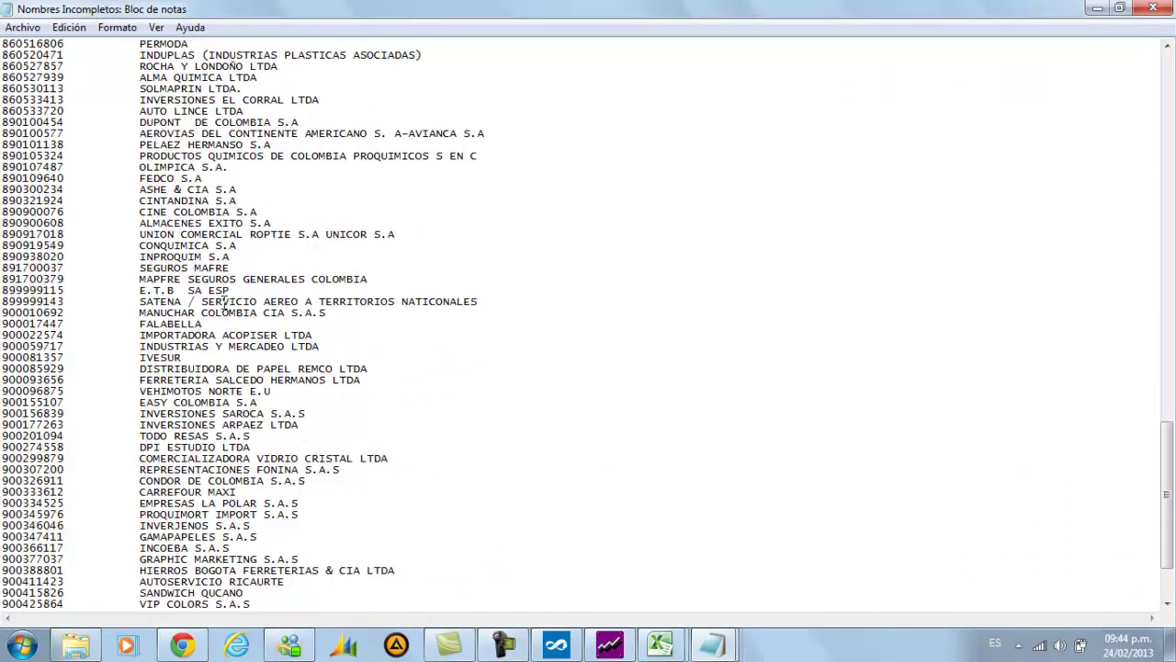
click(609, 643)
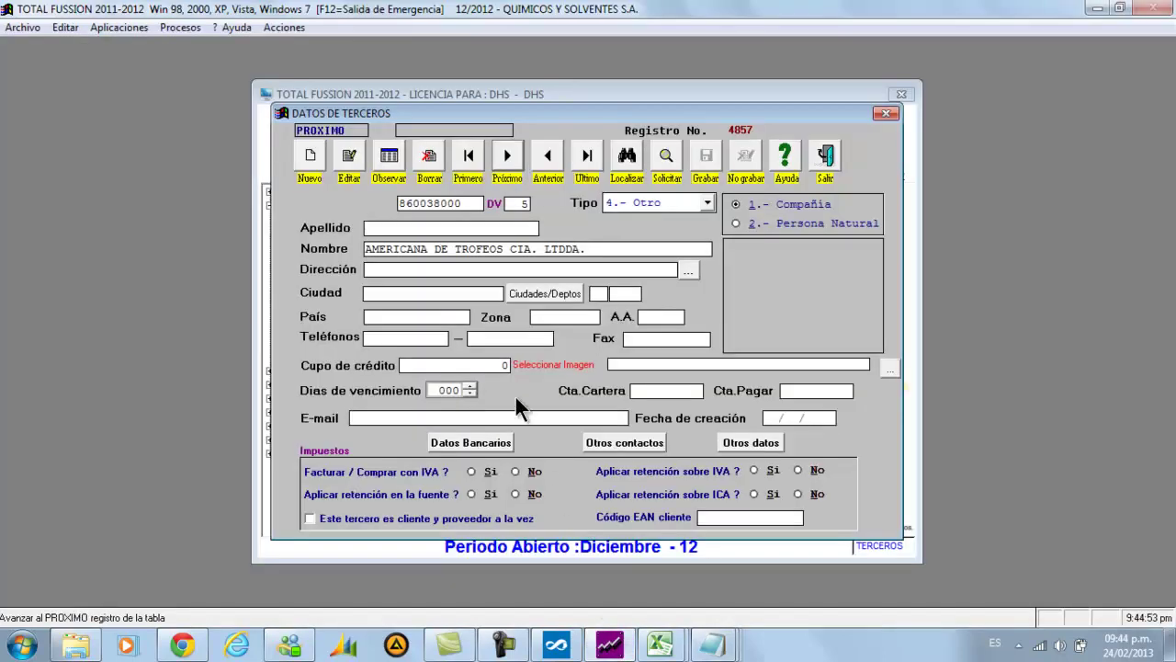
Set record 4857's city to BOGOTA, save it, and close Datos de Terceros
click(353, 172)
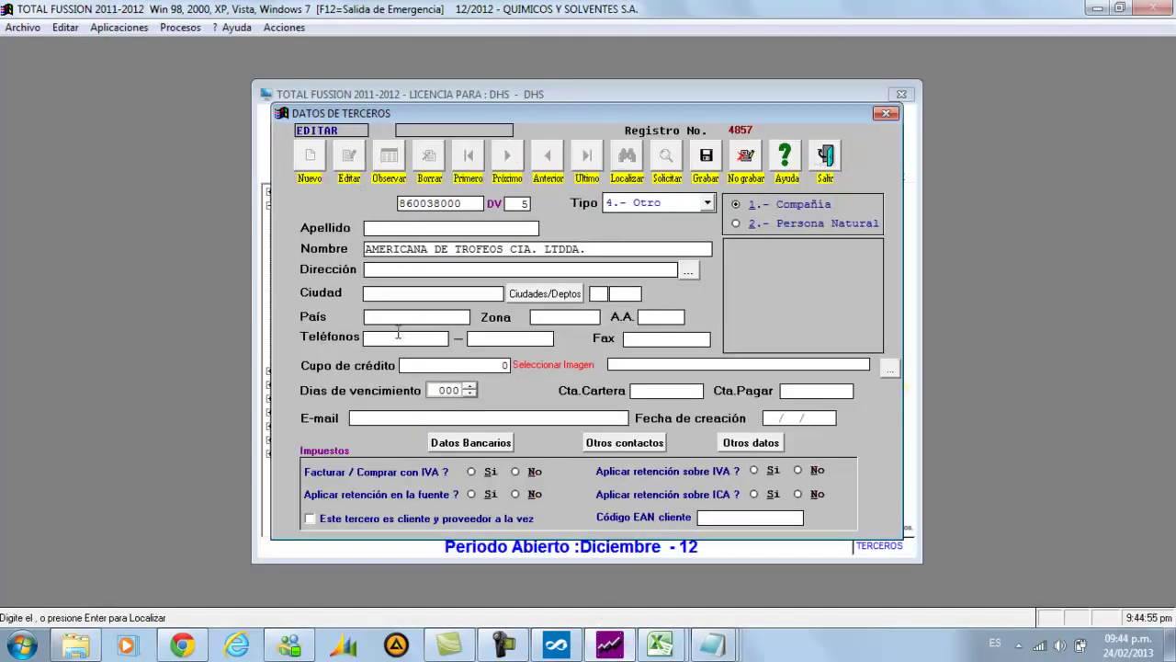
click(372, 269)
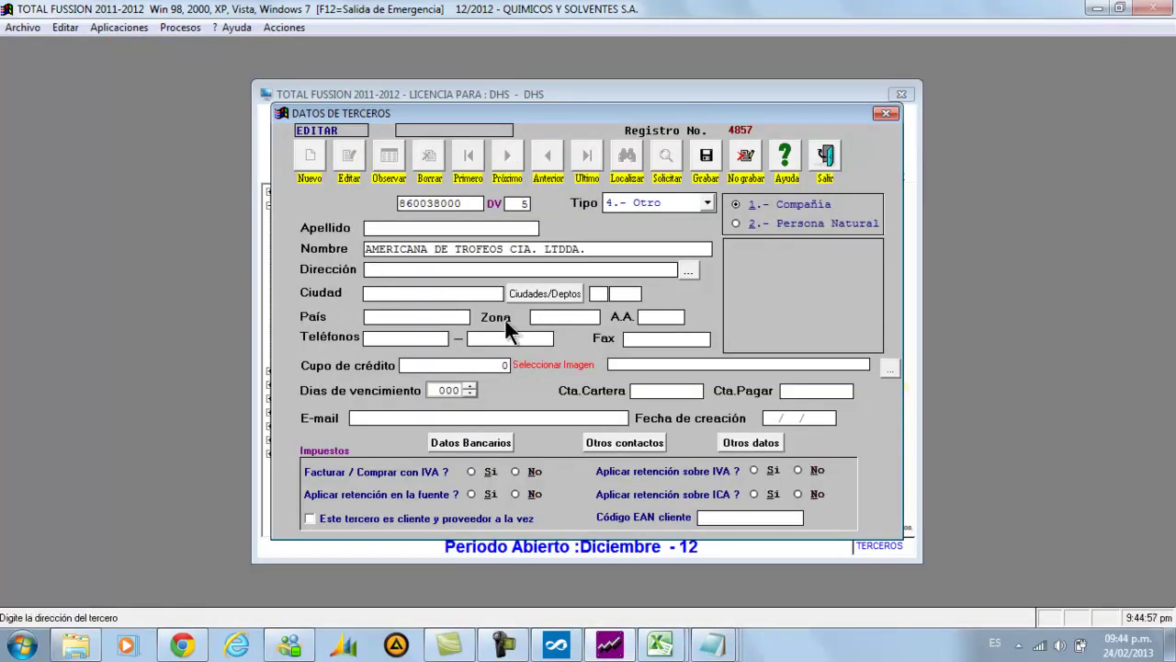
key(Tab)
key(Tab)
key(Tab)
text(BOGOTA)
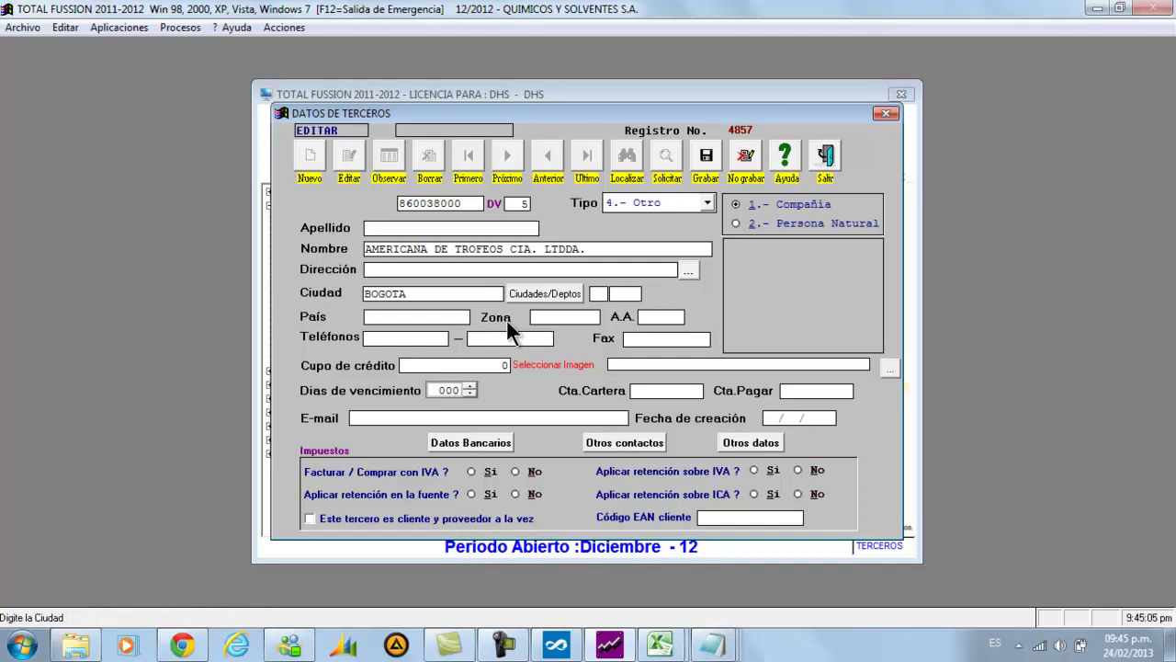
click(704, 154)
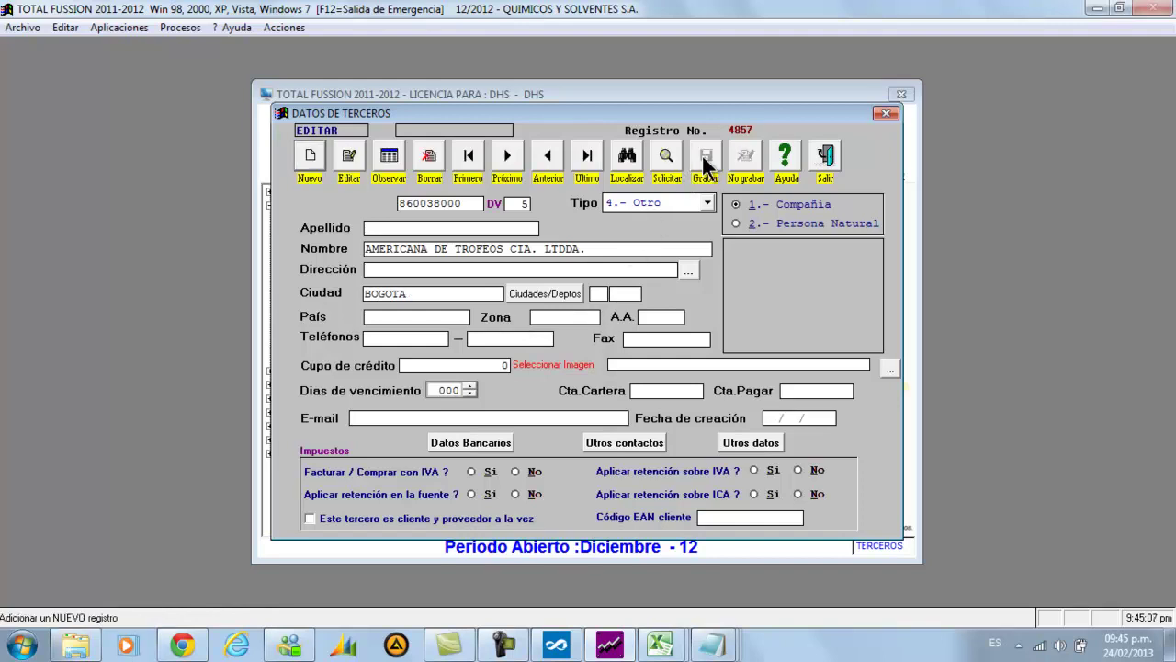
click(825, 156)
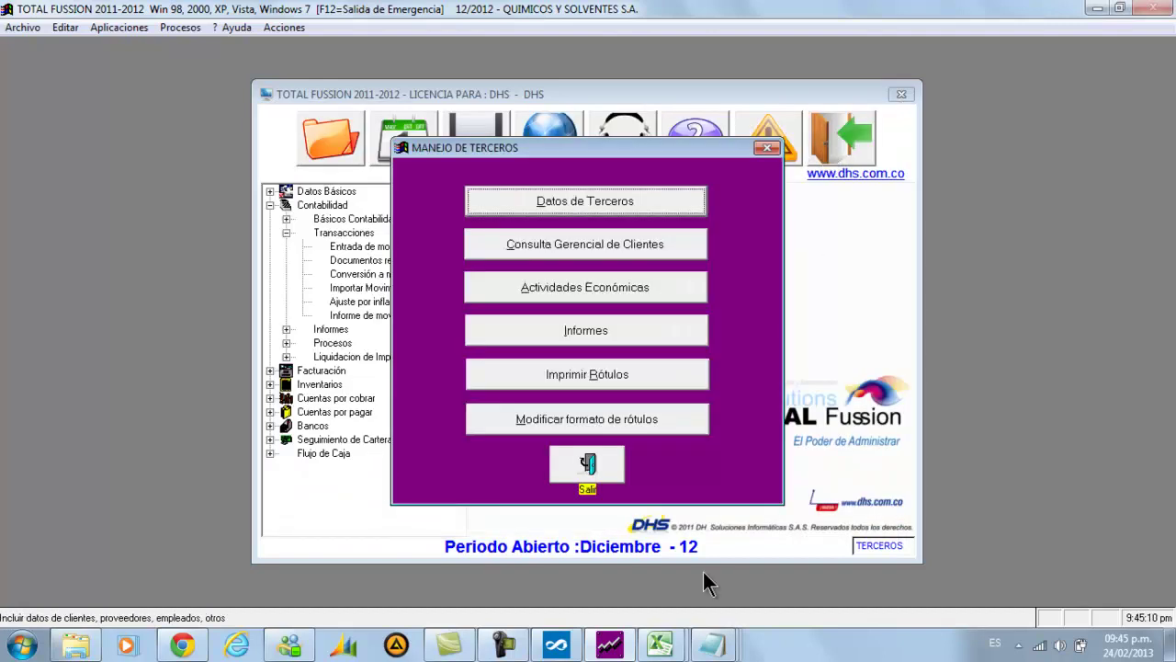
Review the Nombres Incompletos list once more and close it
mouse_move(689, 648)
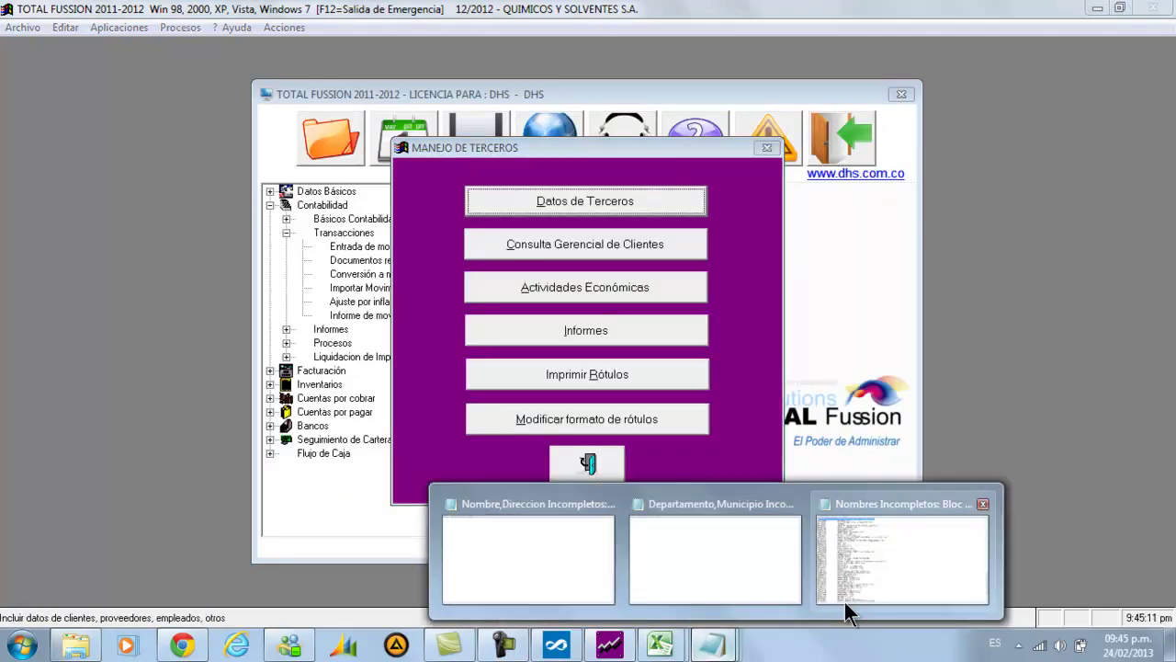
click(849, 579)
scroll(749, 332, down, 4)
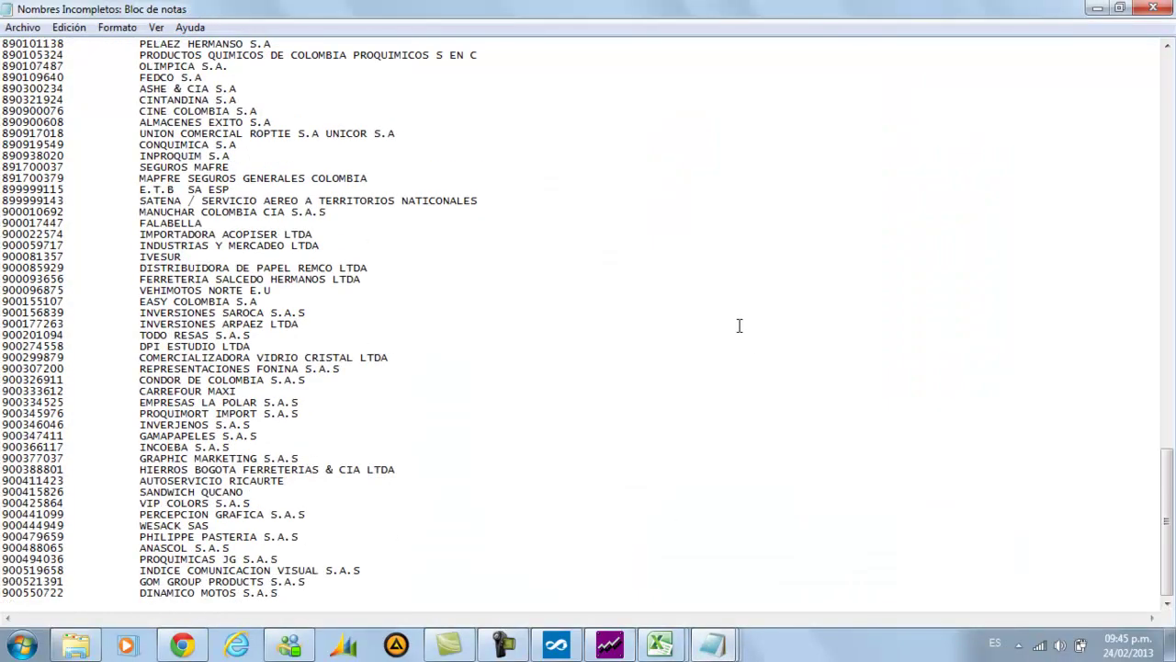
scroll(395, 362, up, 2)
scroll(389, 364, down, 2)
click(1153, 17)
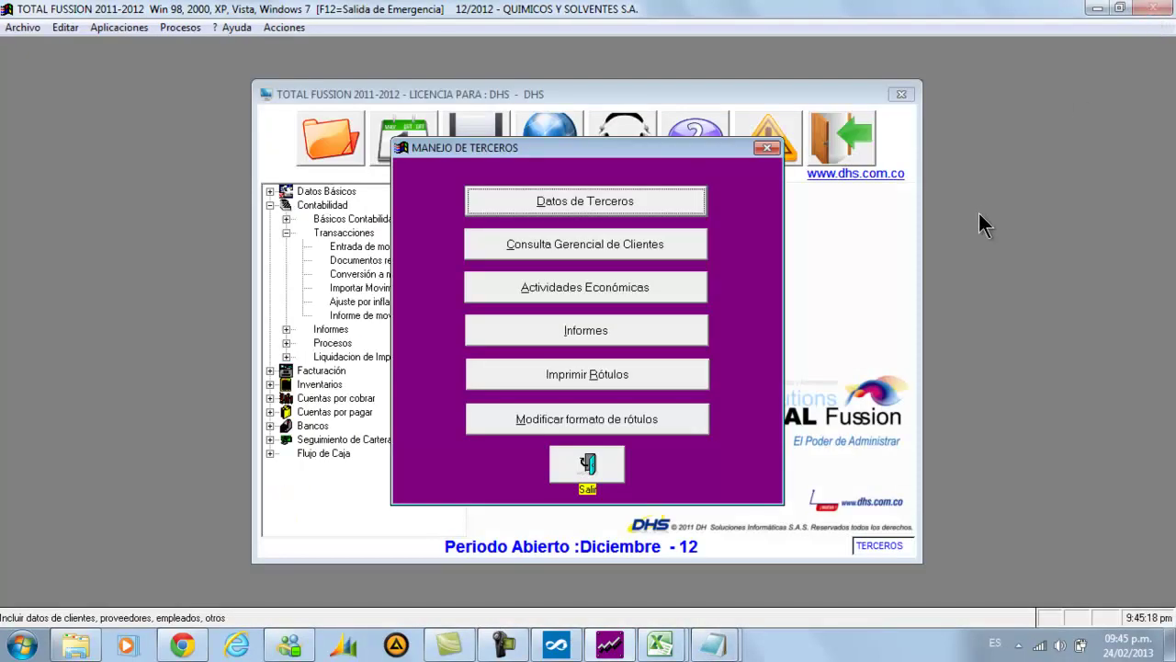
Close the Departamento,Municipio and Nombre,Direccion Incompletos lists and minimize Total Fussion
mouse_move(724, 648)
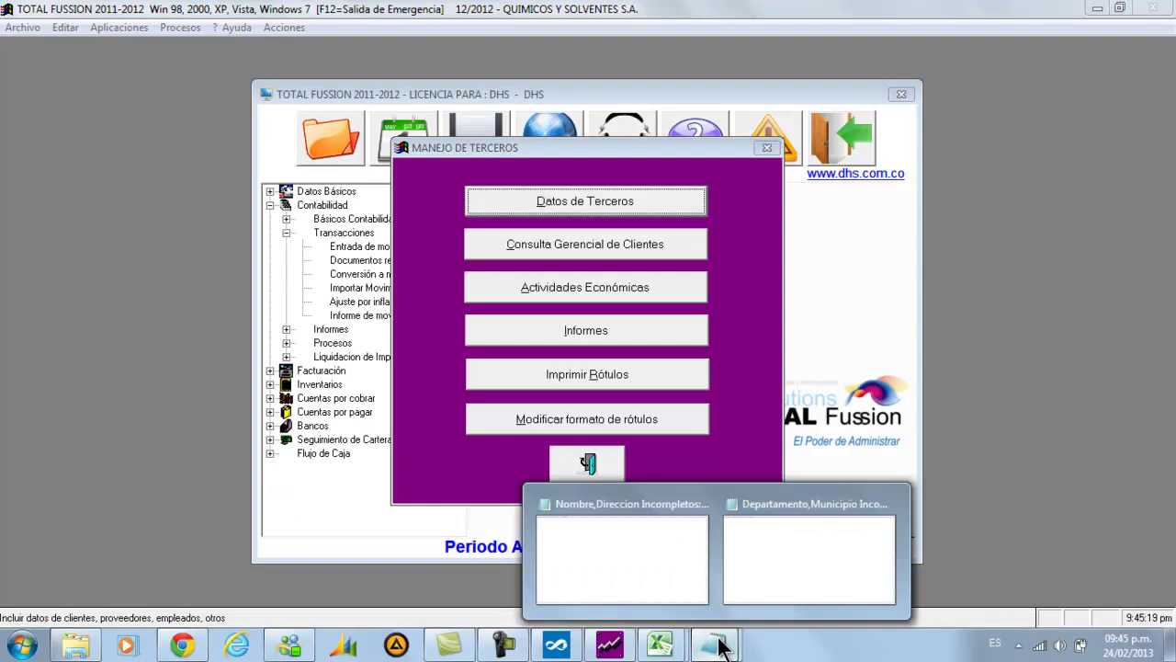
click(738, 576)
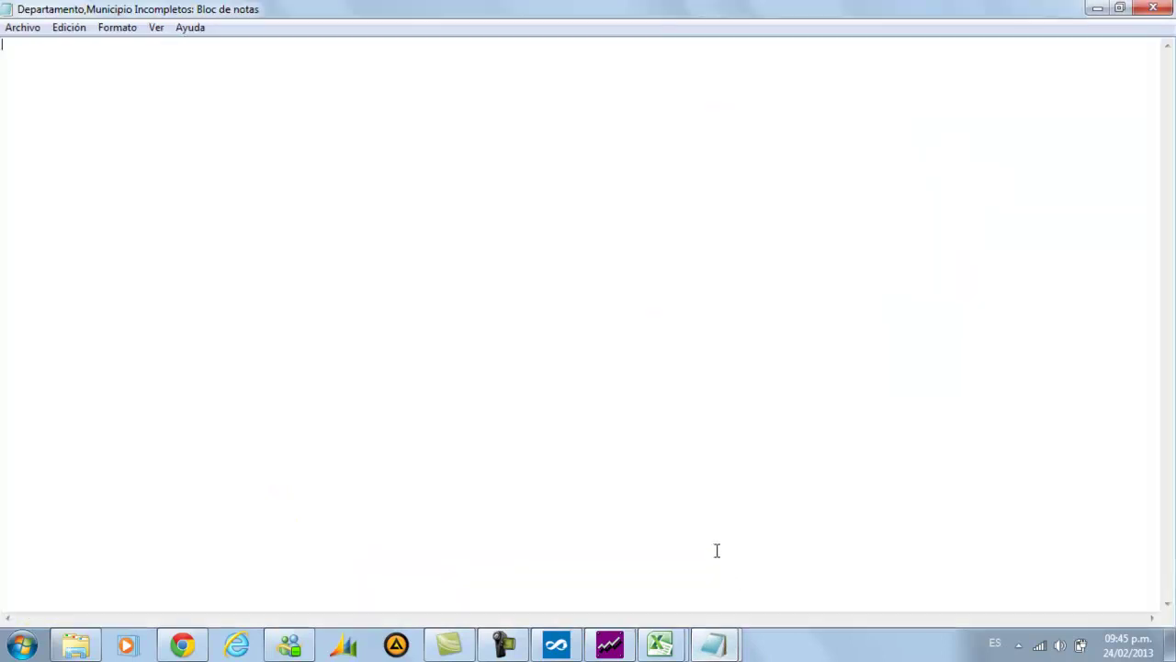
click(1149, 11)
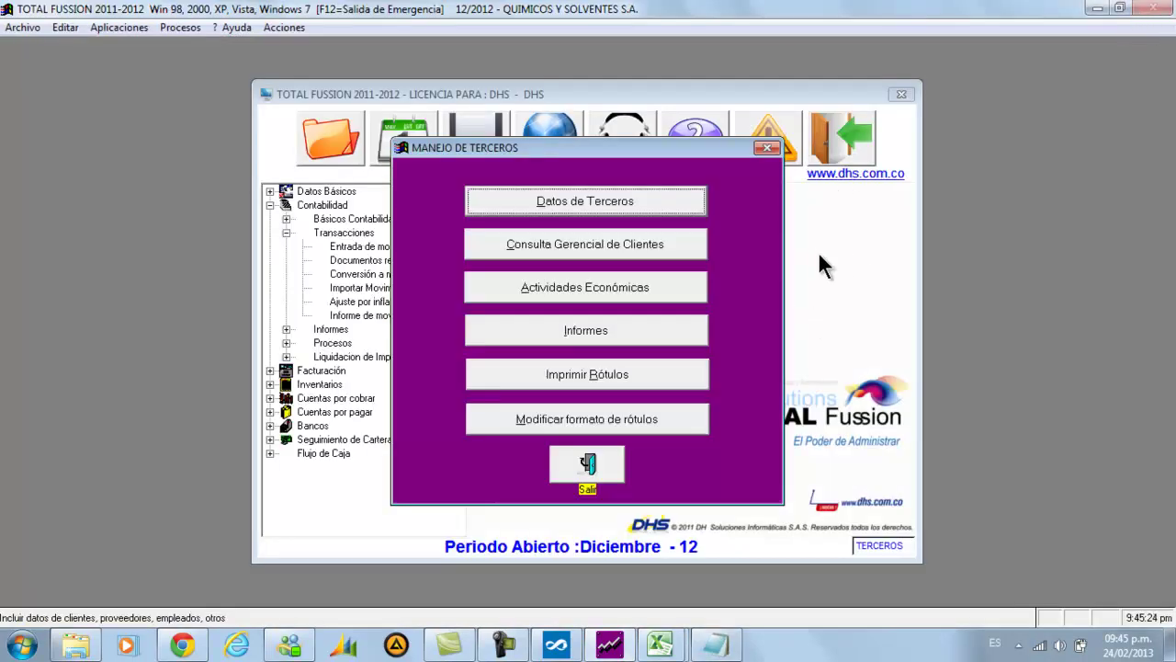
click(1100, 11)
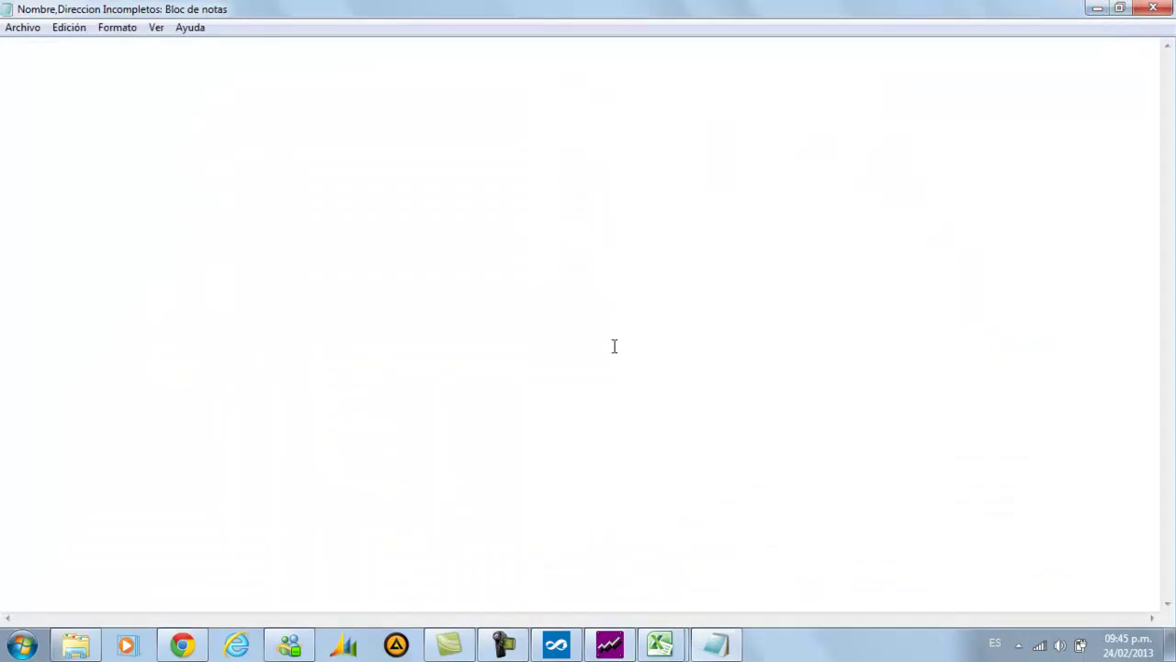
click(1155, 11)
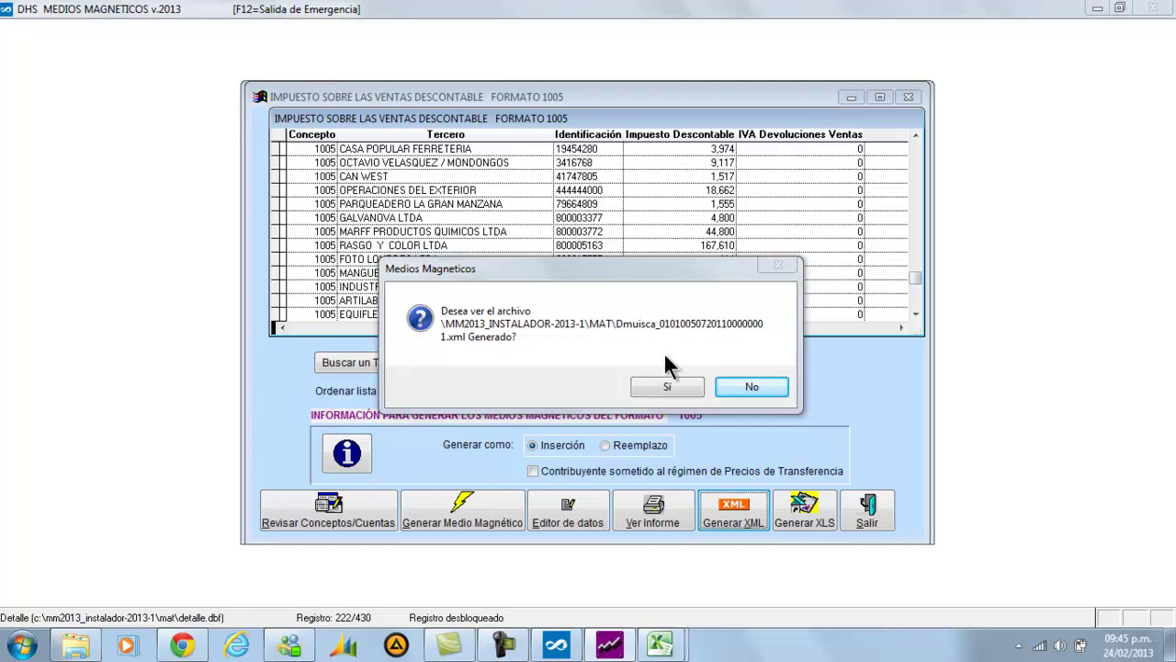
Bring up the Windows Explorer window on the MAT folder
click(72, 650)
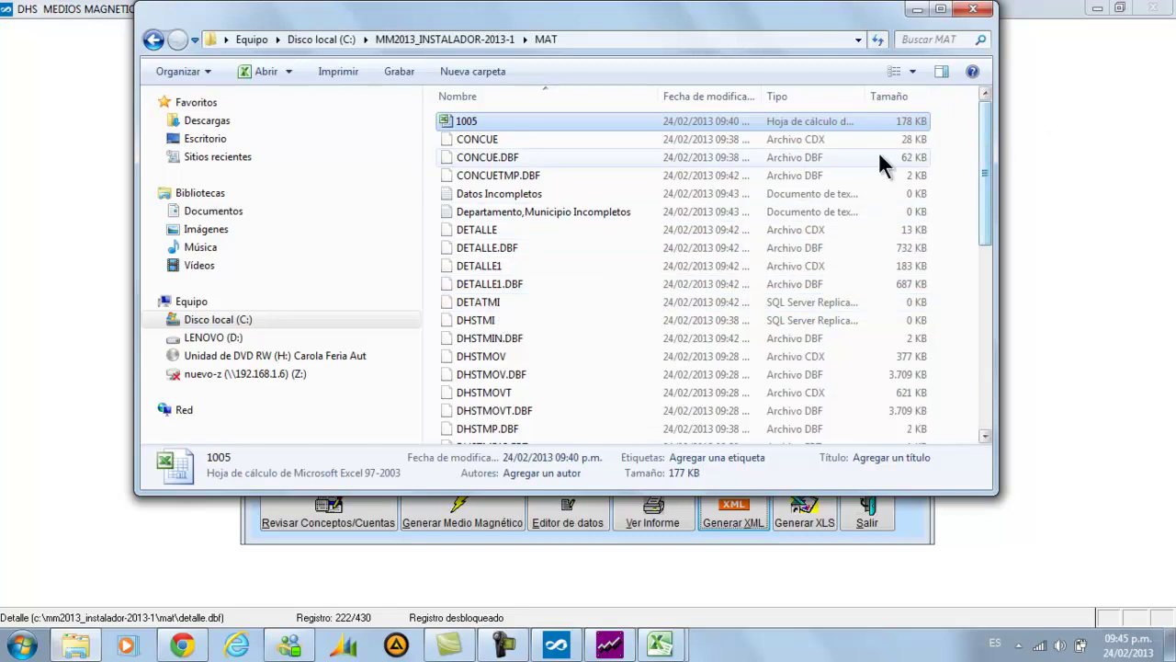
Reopen MAT, sort by type then name, and jump to Dmuisca_010100507201100000001.xml
click(153, 40)
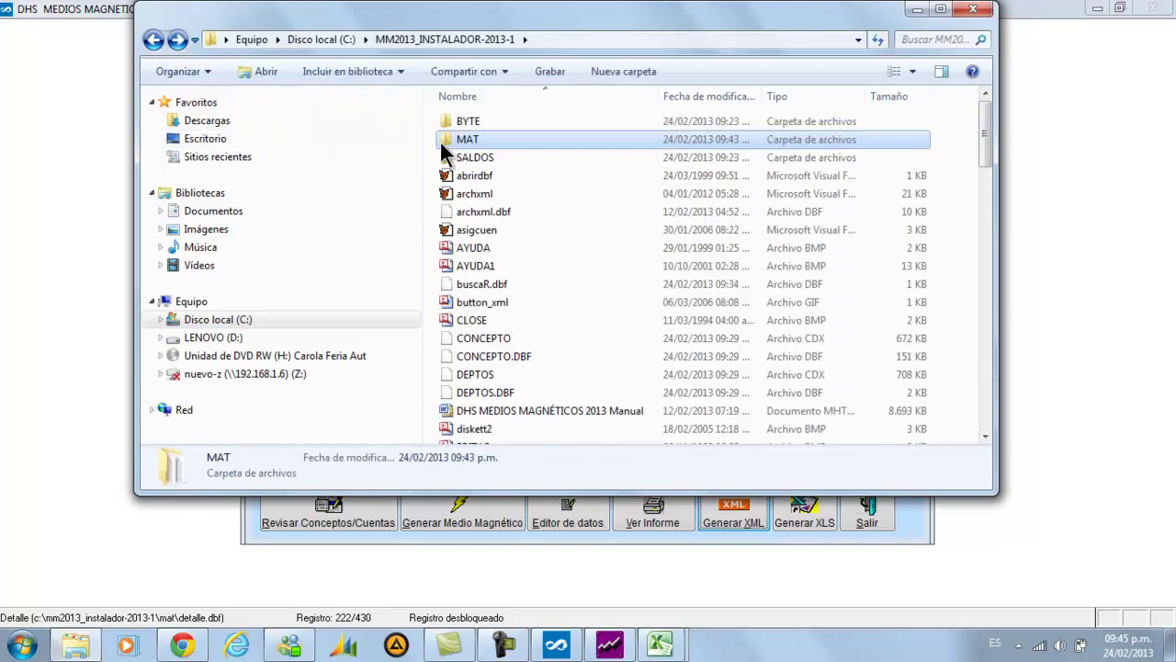
double_click(499, 144)
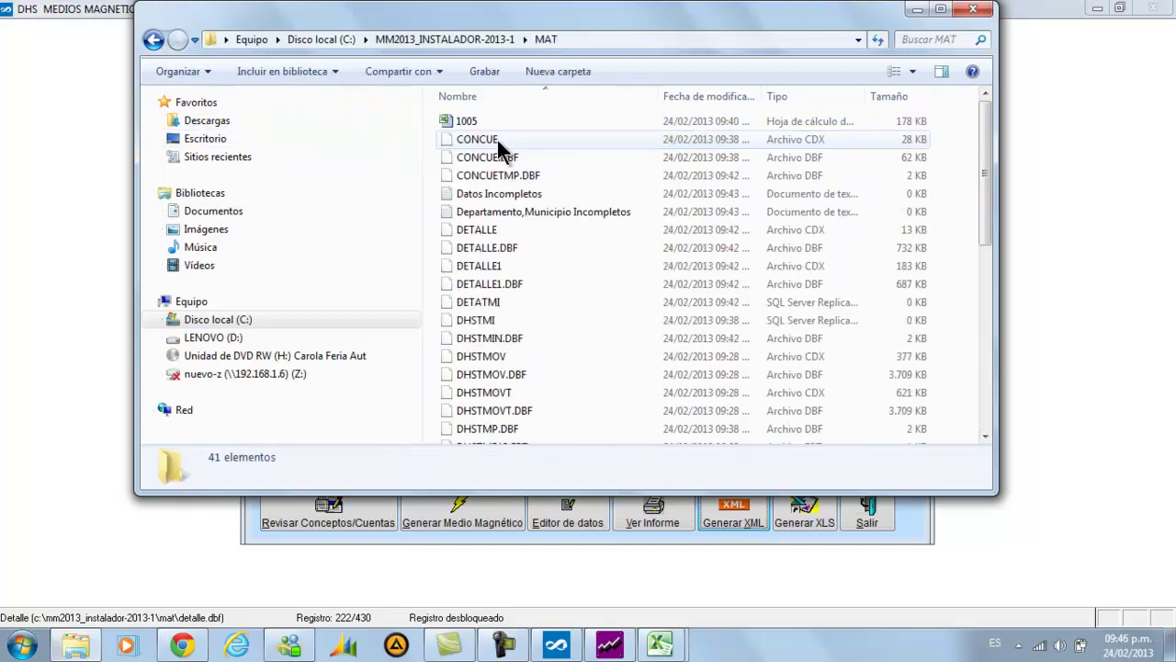
click(809, 96)
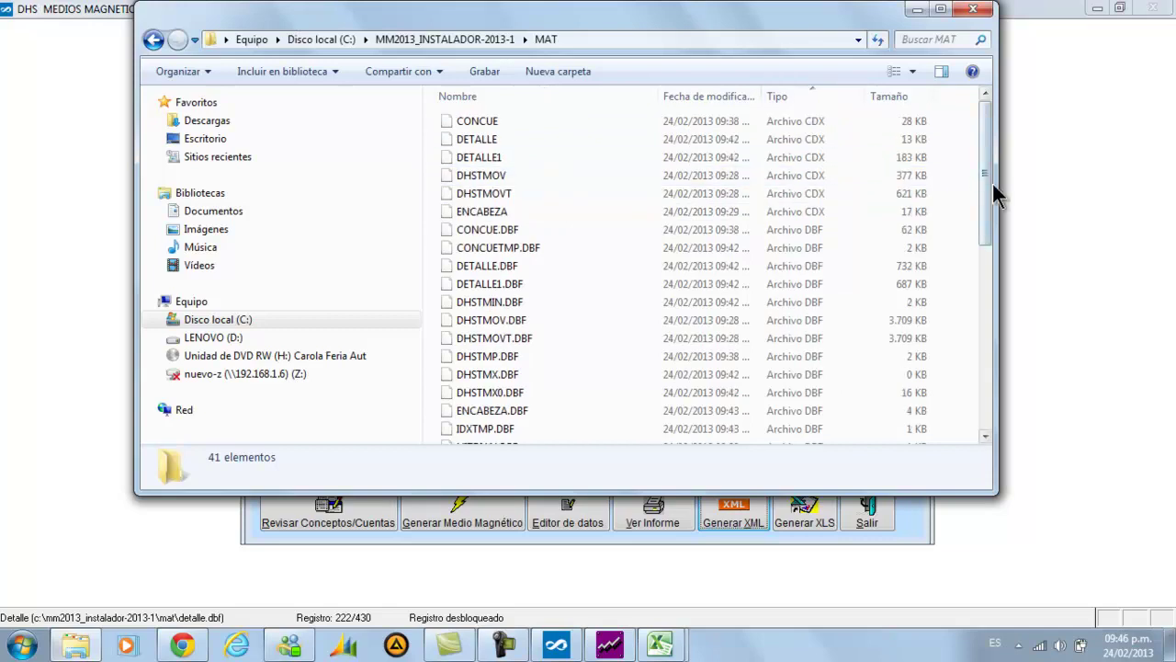
drag(792, 25, 817, 27)
click(585, 106)
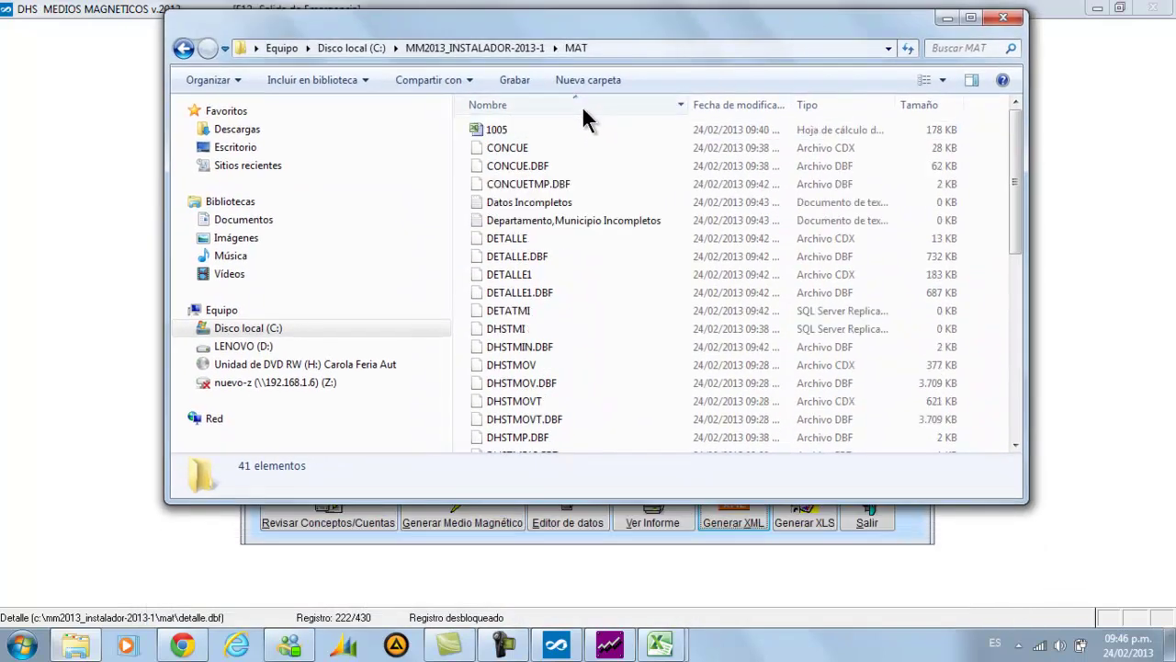
click(542, 280)
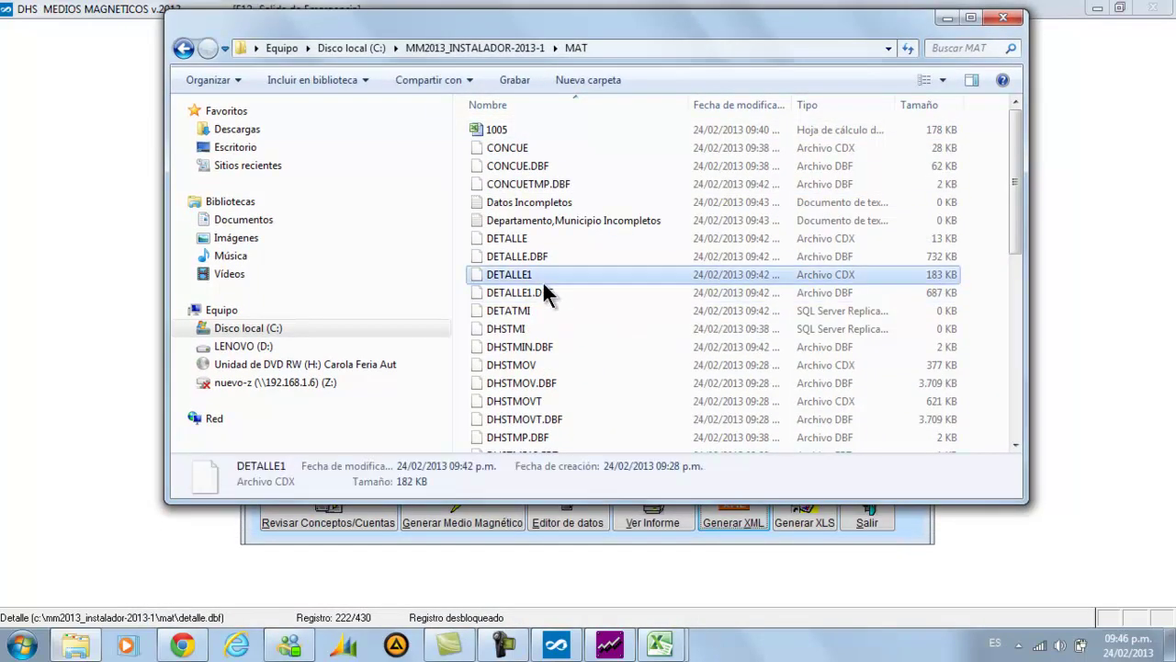
text(dm)
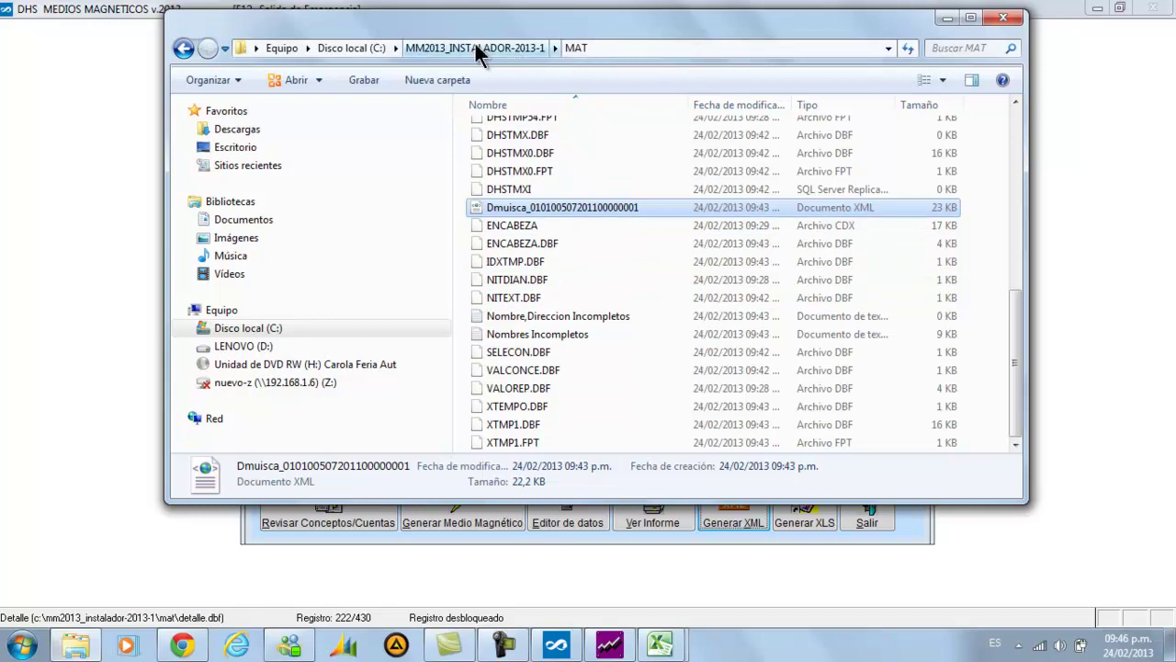
Open the Dmuisca XML file as editable text in Notepad and maximize it
double_click(583, 210)
right_click(585, 215)
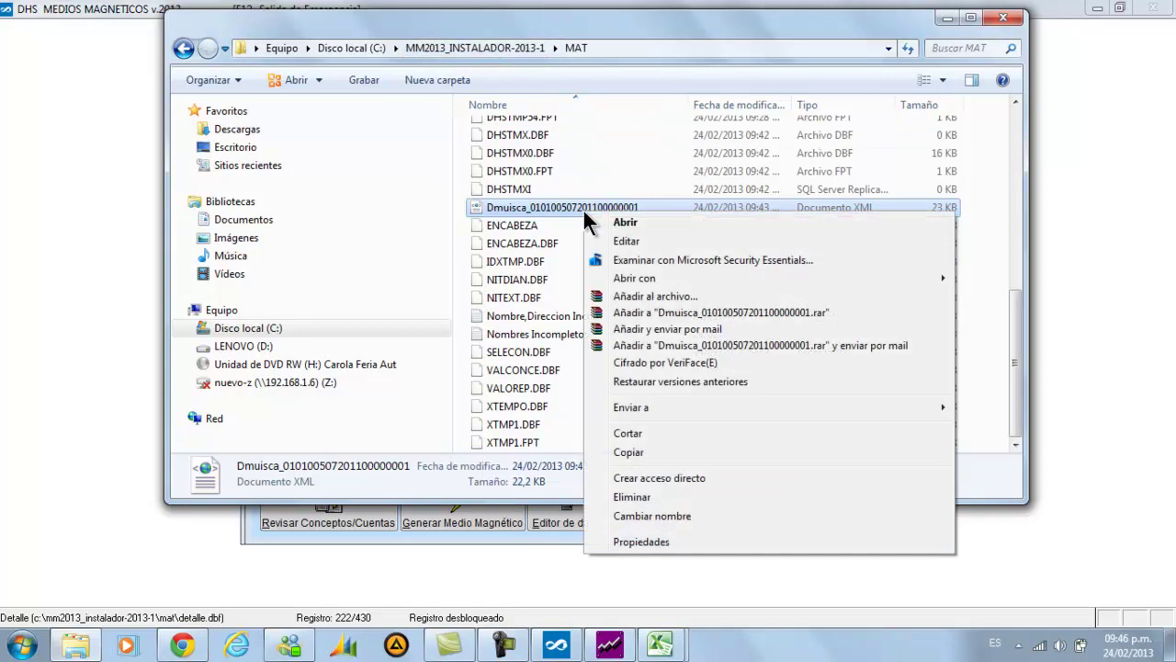
click(589, 238)
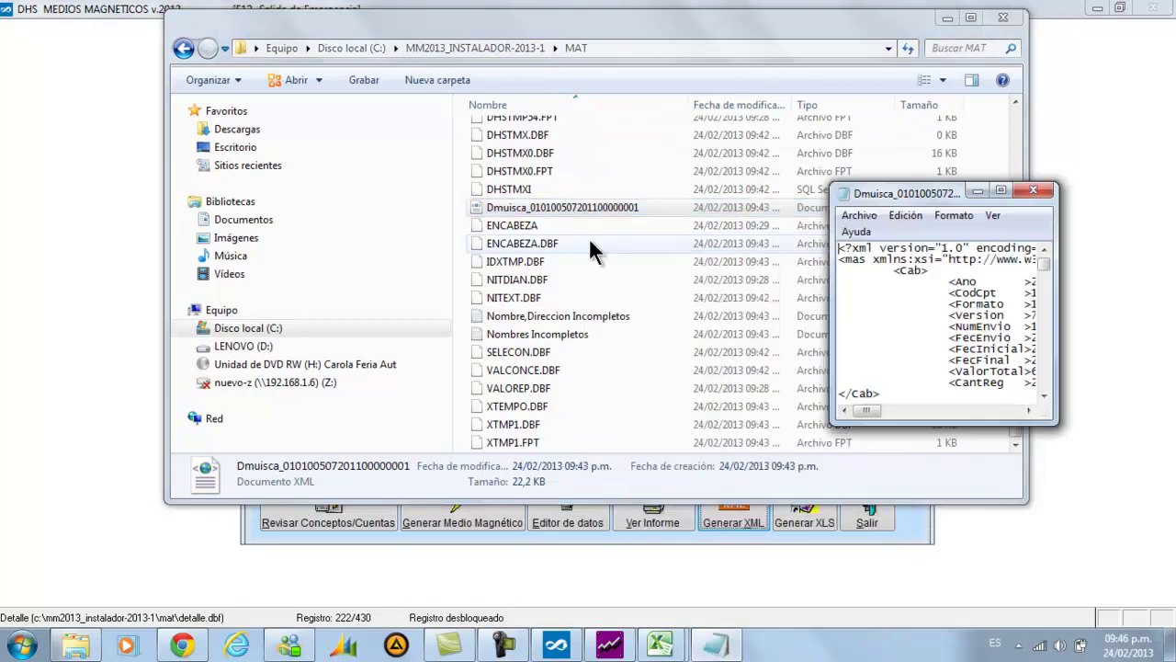
double_click(932, 189)
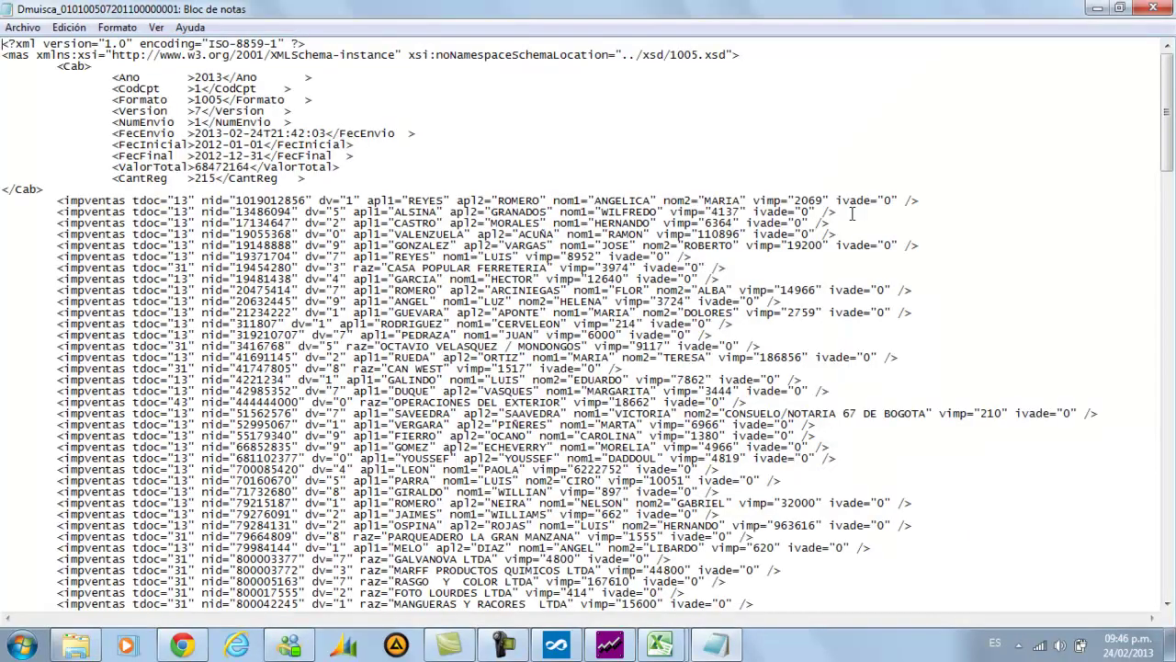
Review the XML's 215 records totaling 68472164, close Notepad, and select ENCABEZA
scroll(582, 242, down, 1)
scroll(582, 242, down, 11)
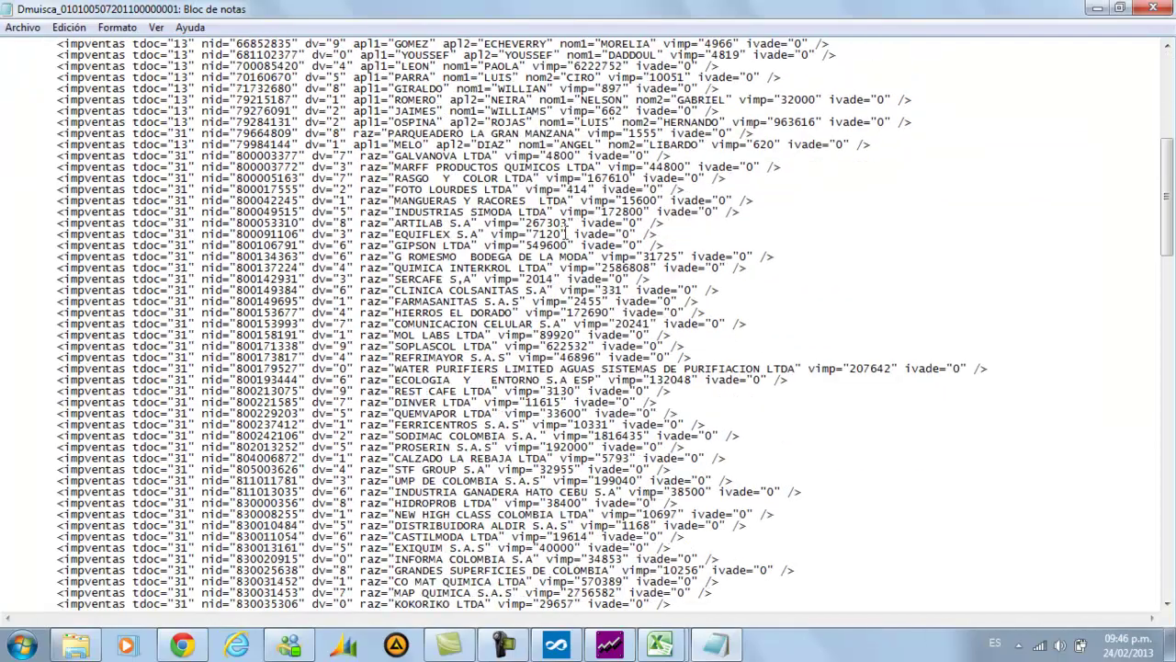
scroll(565, 233, down, 5)
scroll(564, 234, down, 16)
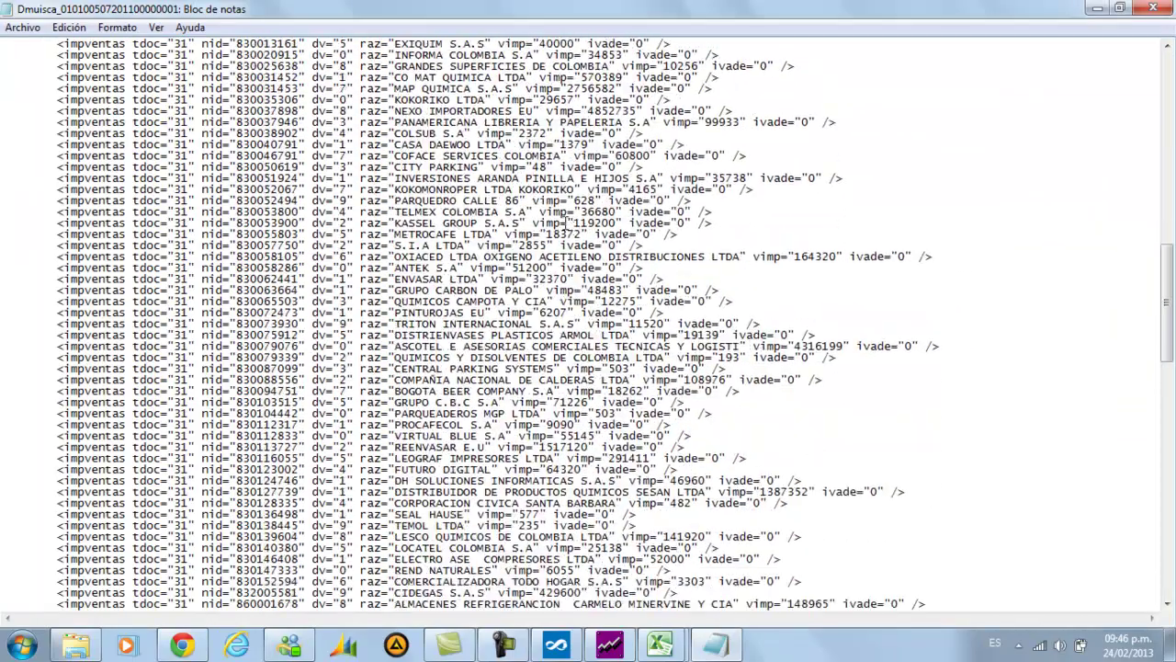
scroll(569, 221, up, 17)
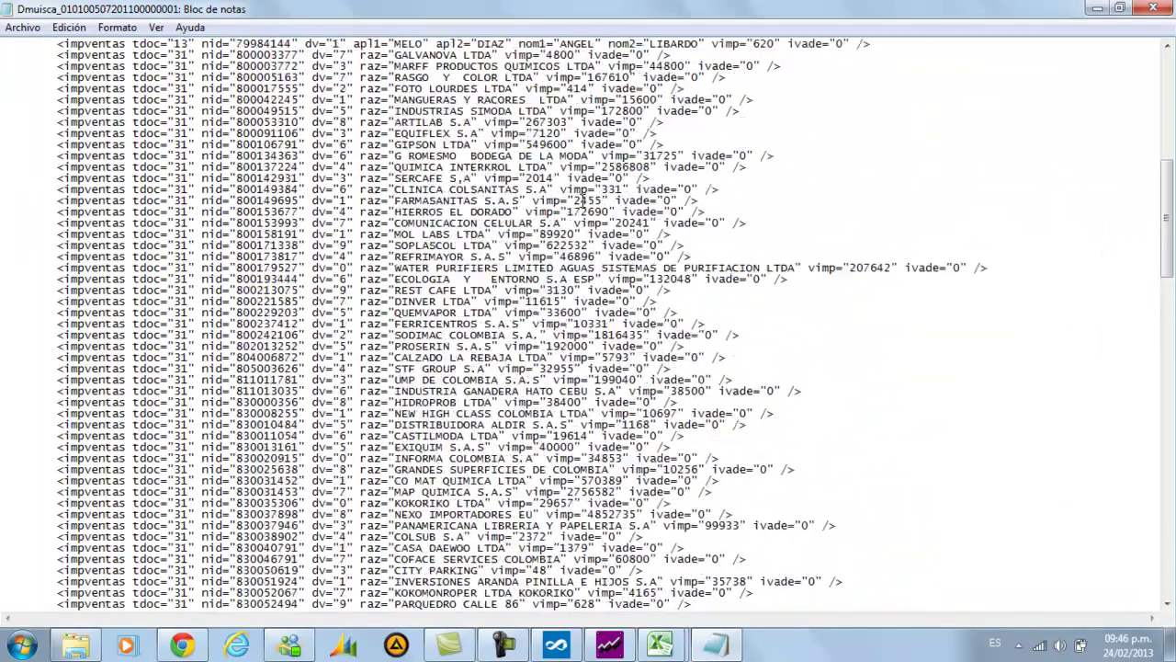
click(1151, 8)
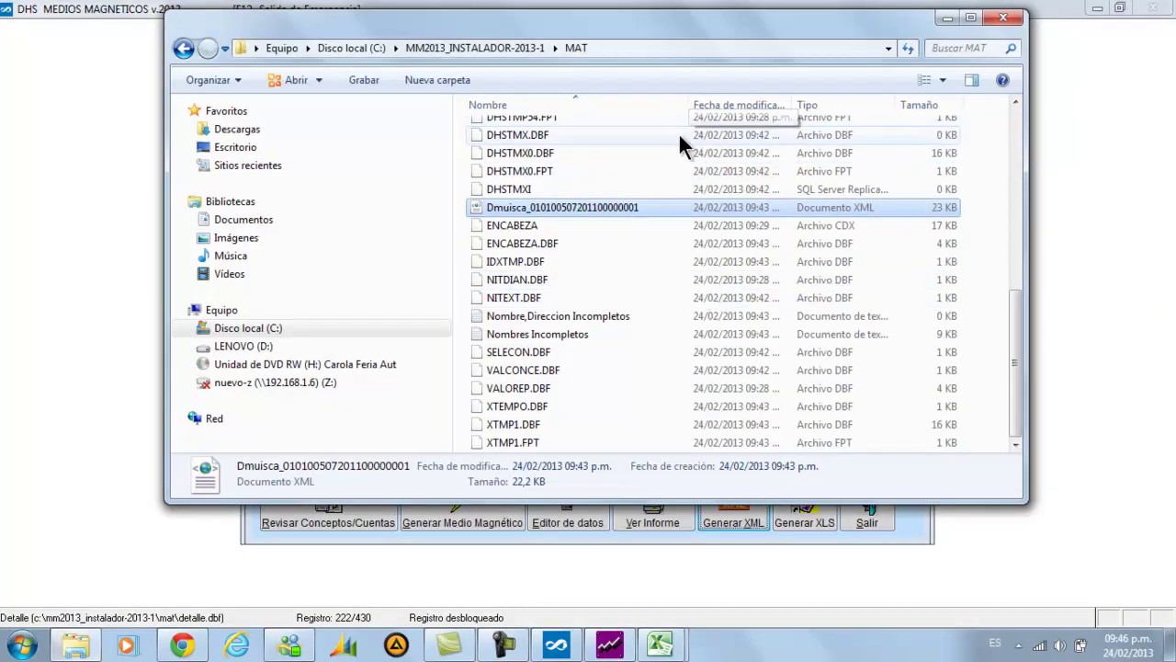
click(538, 224)
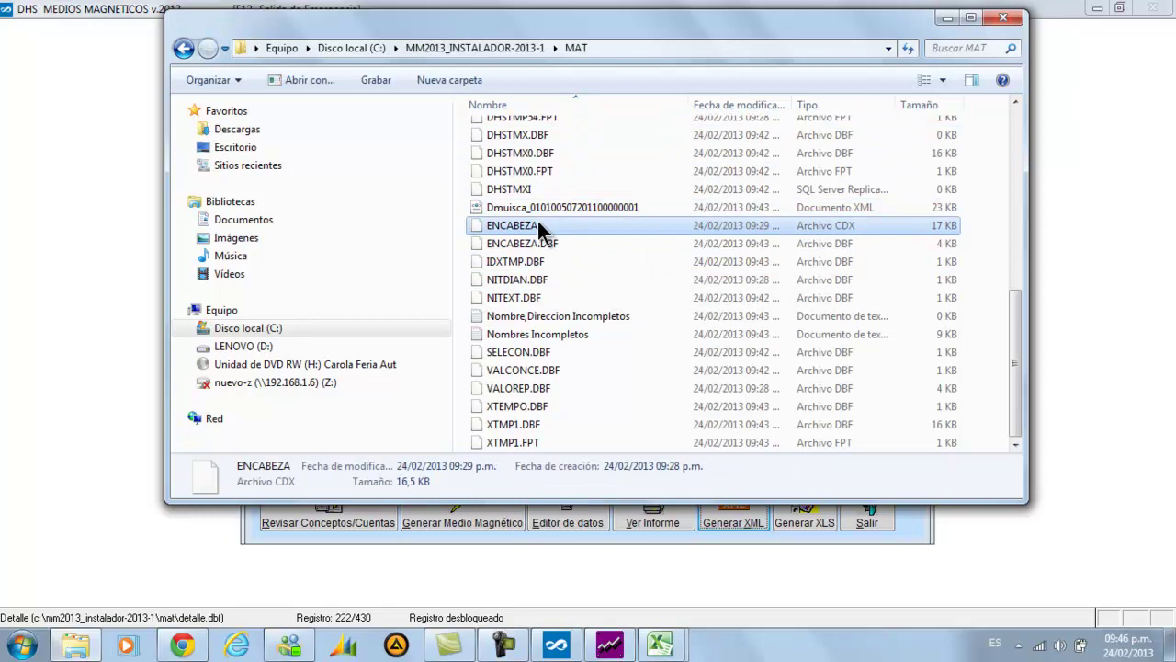
Bring up the GuiaDIAN.htm guide in Chrome and scroll to the Prevalidador's Diligenciar and Validar explanation
click(235, 647)
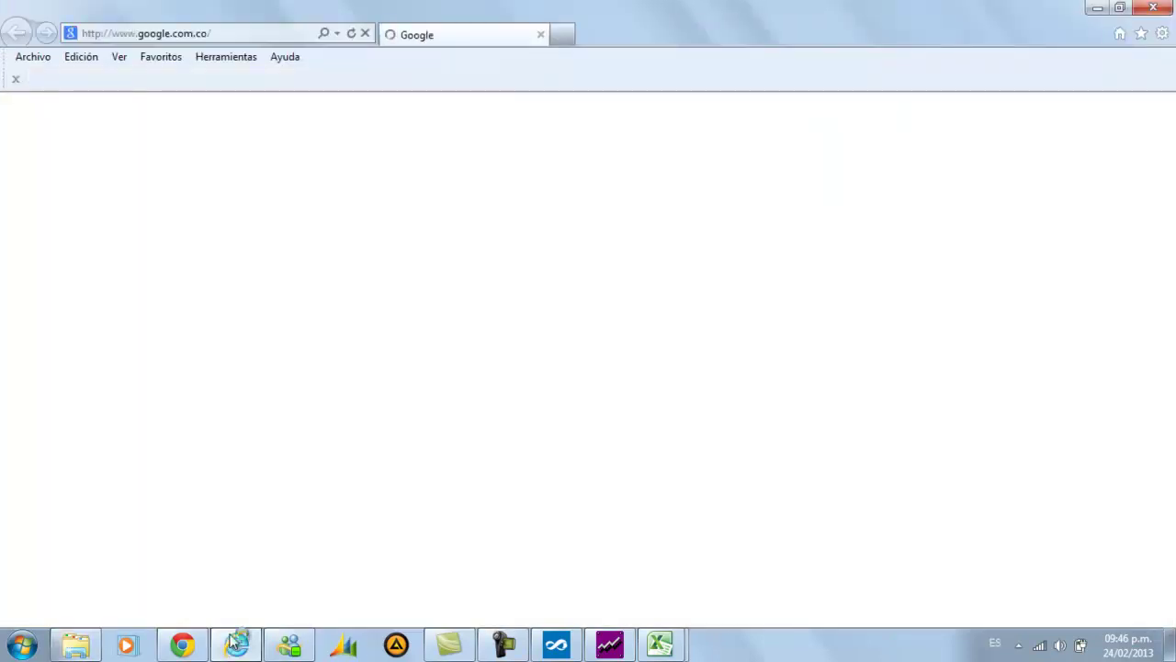
click(187, 646)
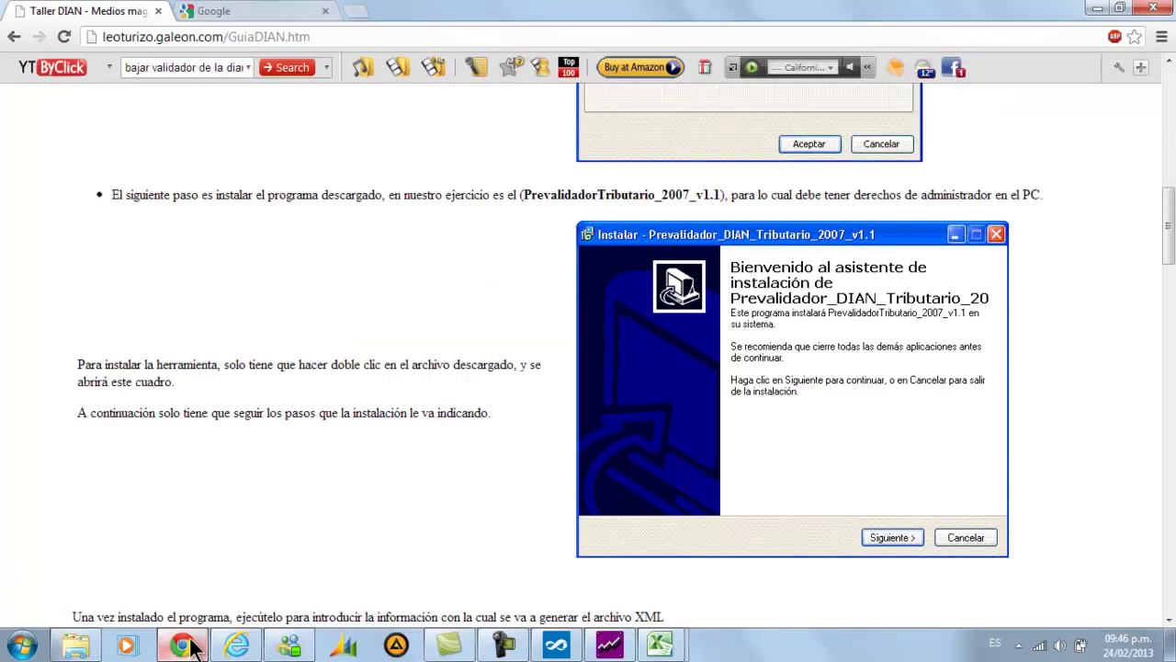
scroll(586, 367, up, 9)
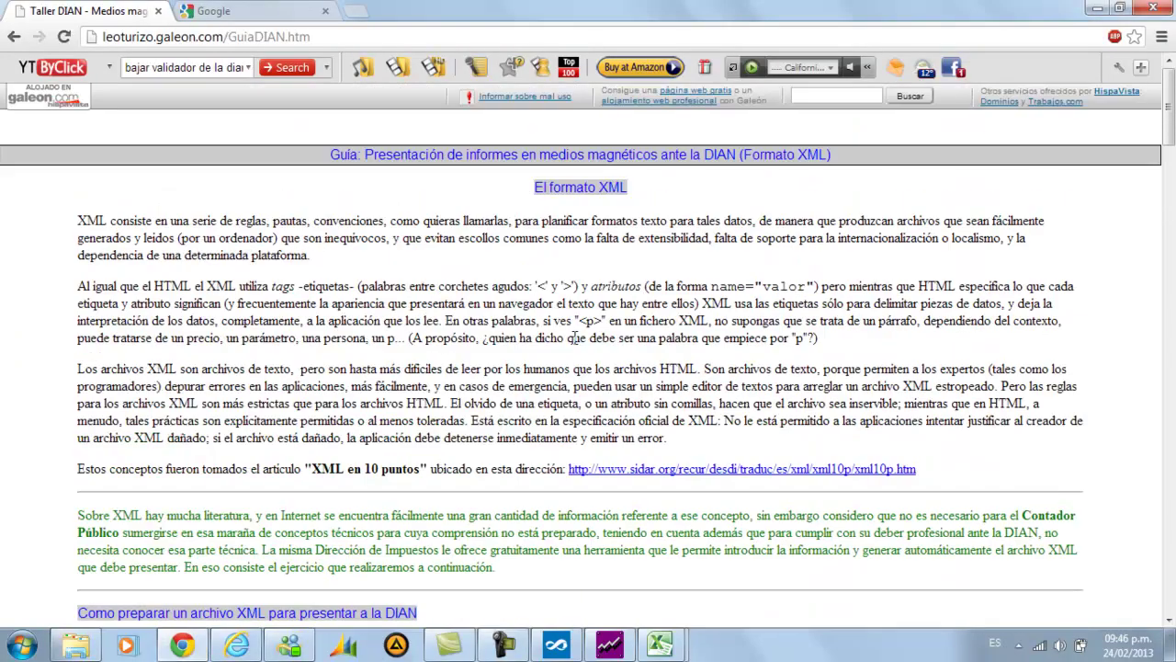
scroll(566, 350, down, 4)
scroll(559, 347, down, 7)
scroll(558, 340, up, 11)
scroll(558, 338, down, 12)
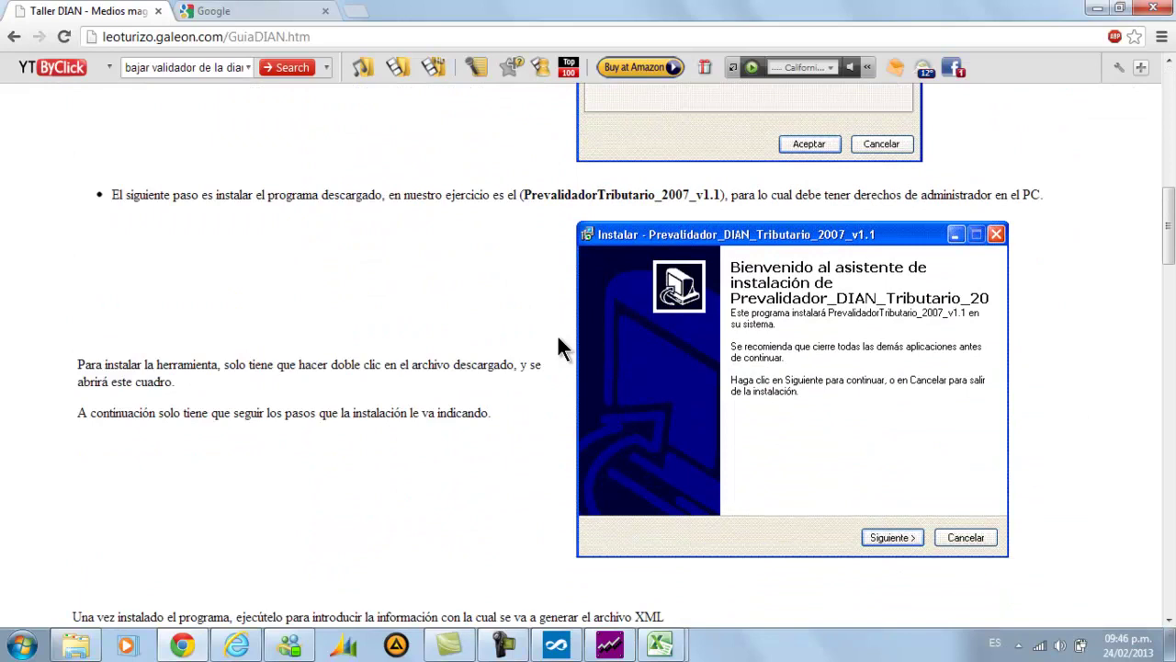
scroll(557, 336, down, 6)
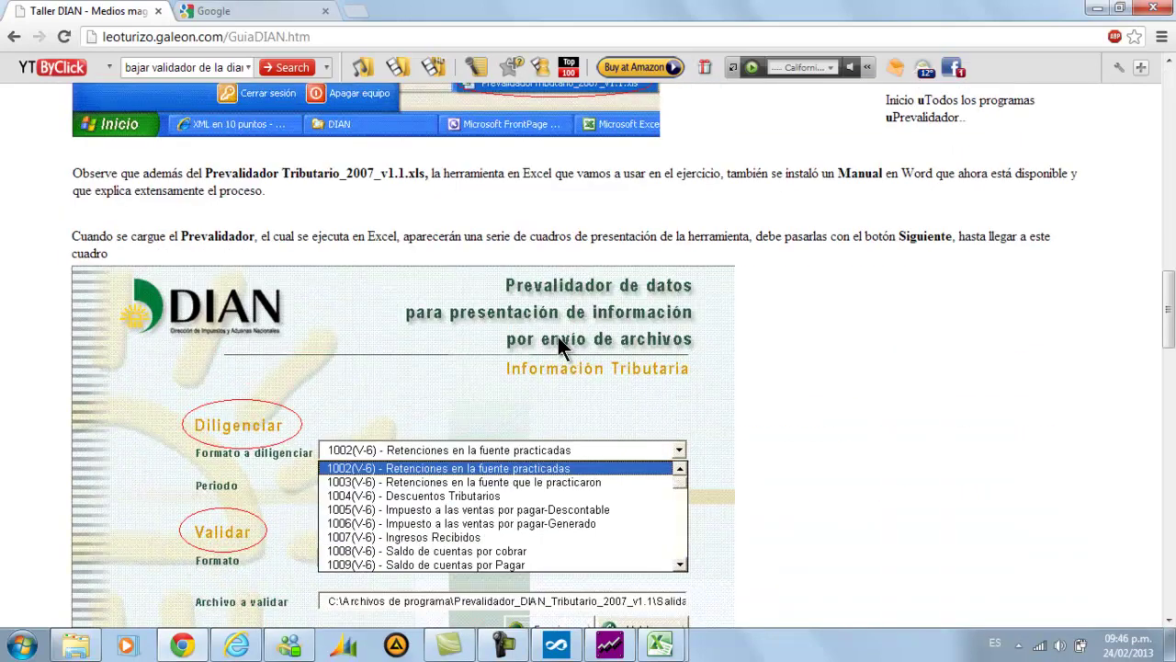
scroll(557, 336, down, 1)
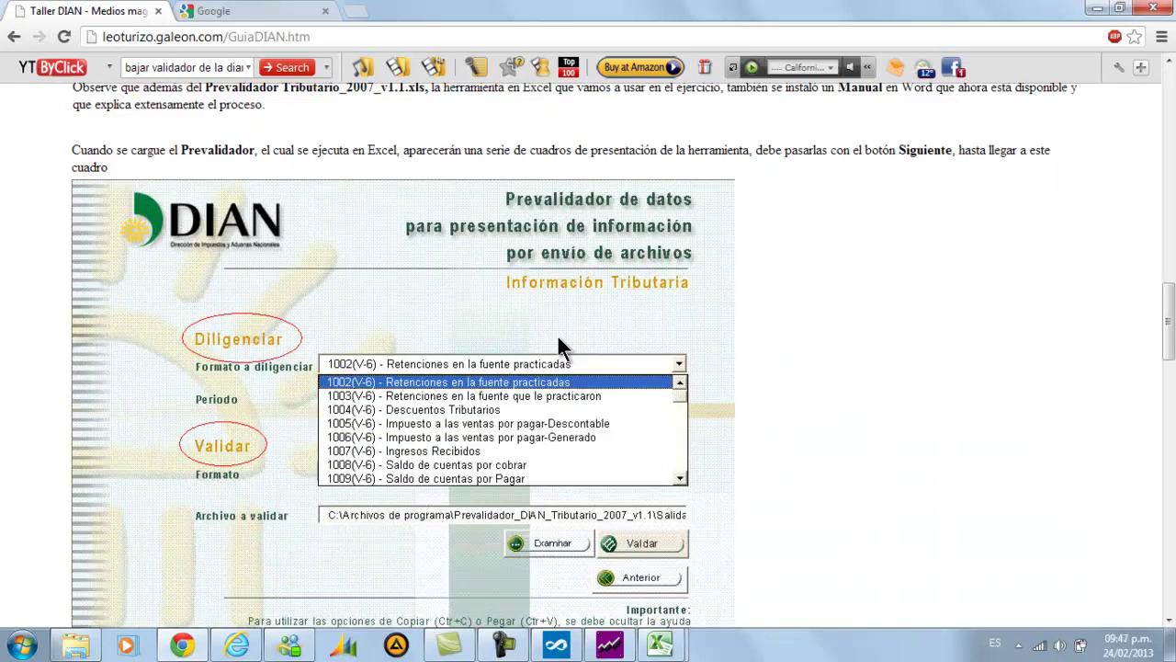
scroll(557, 337, down, 1)
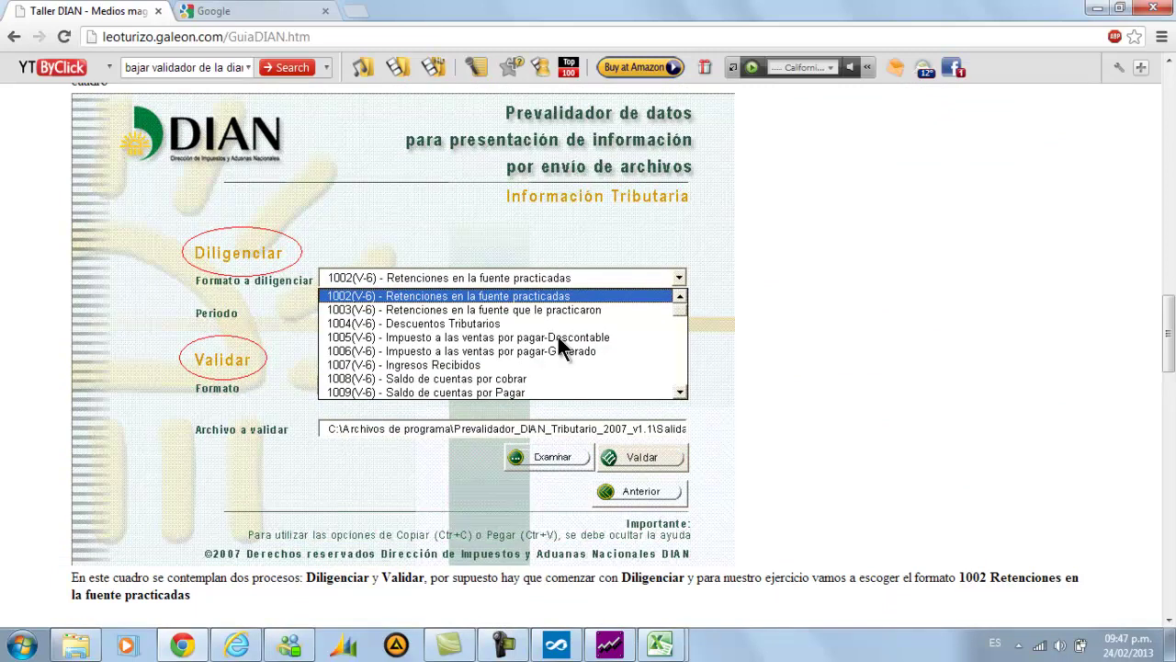
scroll(558, 337, down, 4)
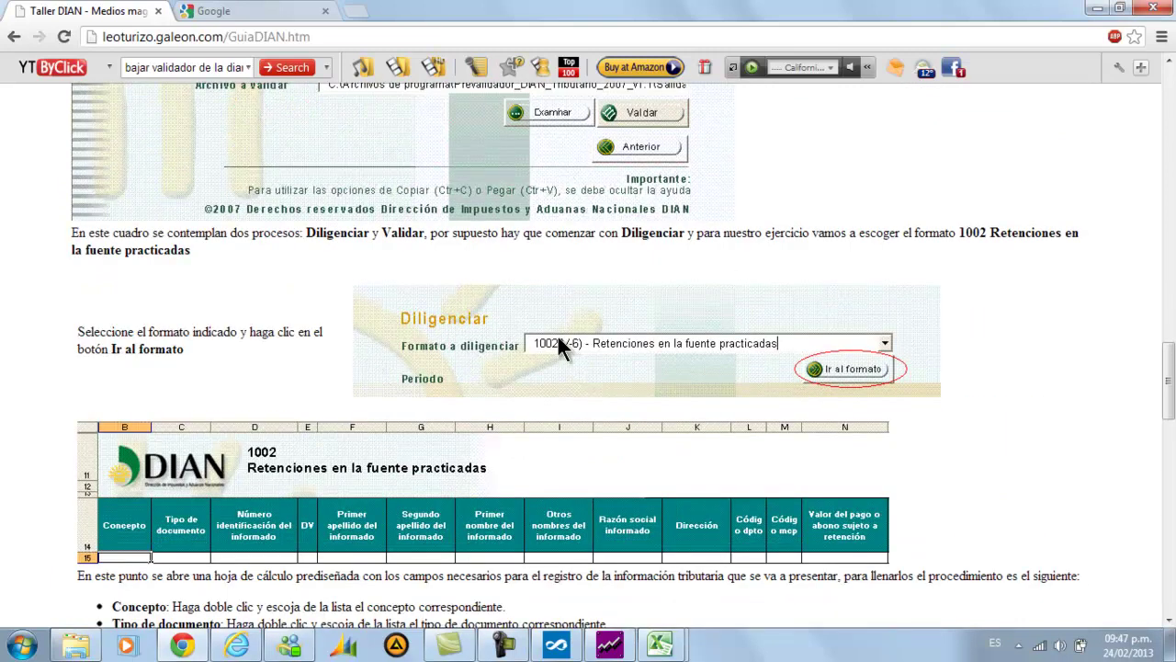
scroll(557, 332, down, 3)
scroll(558, 331, up, 5)
scroll(558, 333, up, 3)
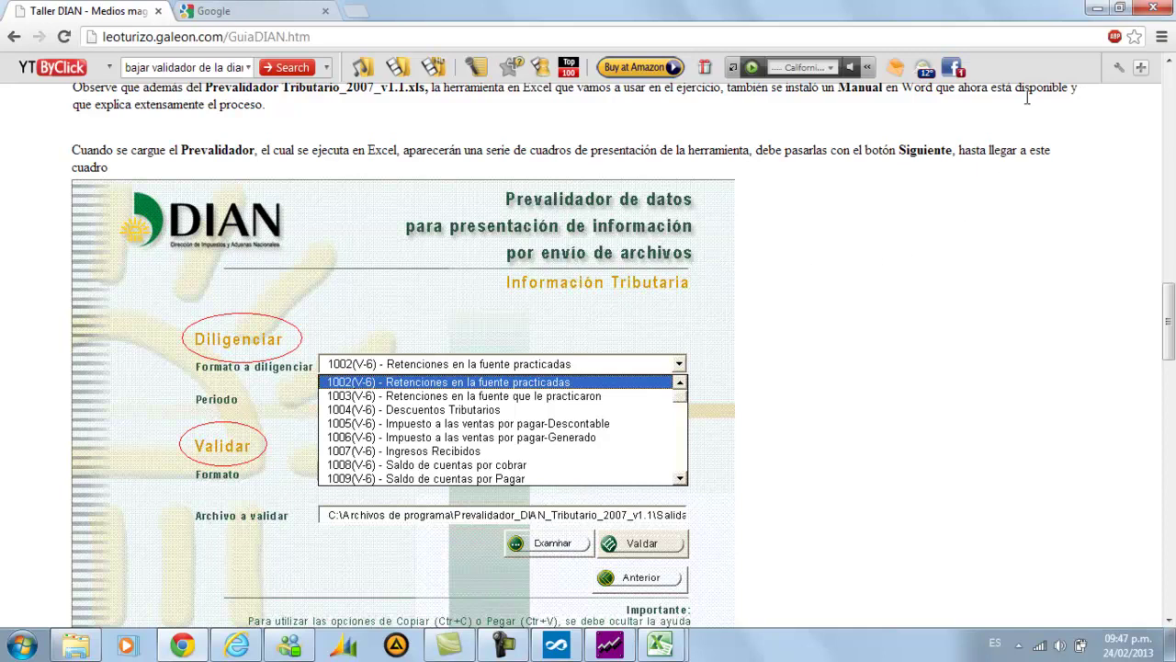
Minimize Chrome, Internet Explorer and the MAT folder window, revealing the DHS XML-generated prompt
click(1091, 25)
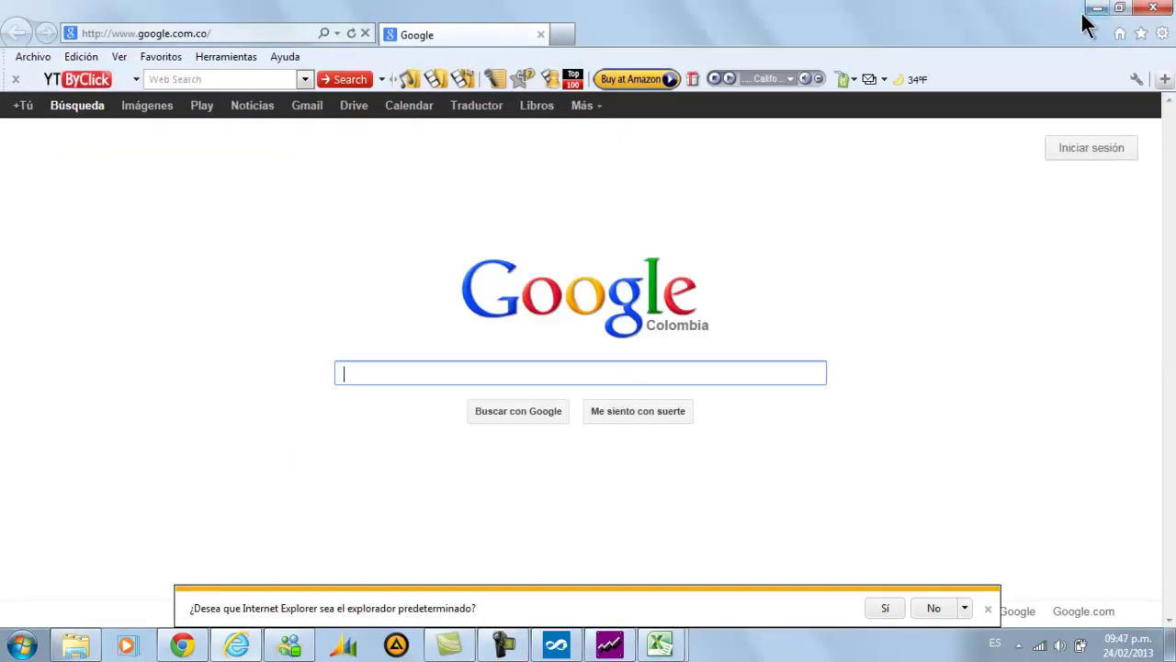
click(1090, 24)
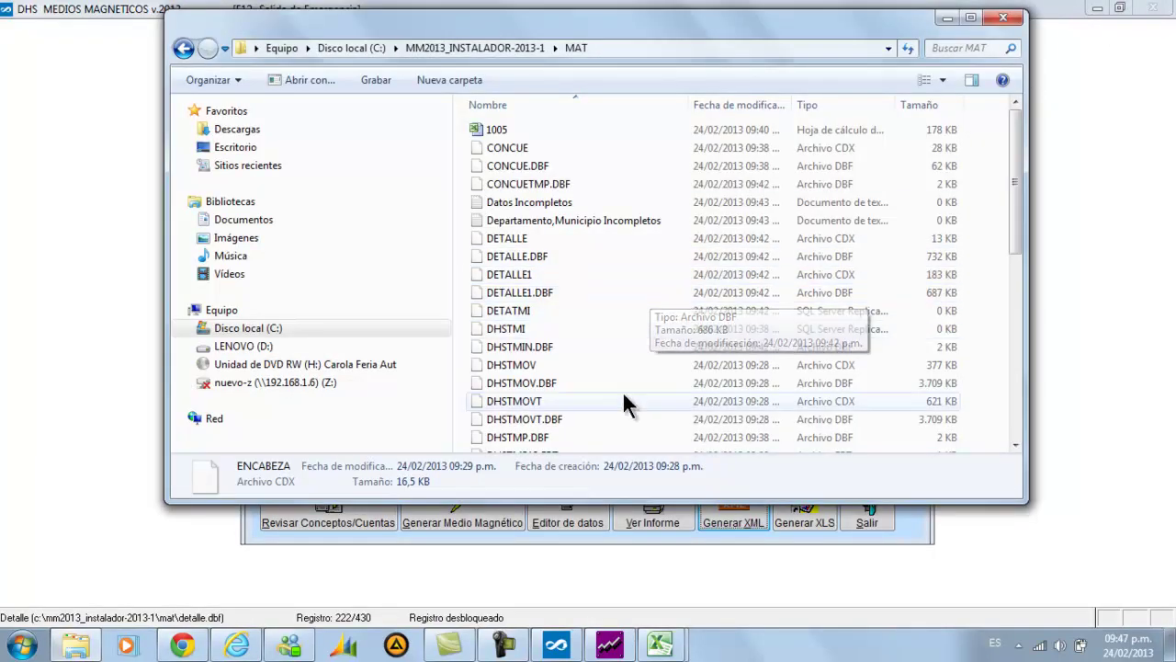
click(75, 645)
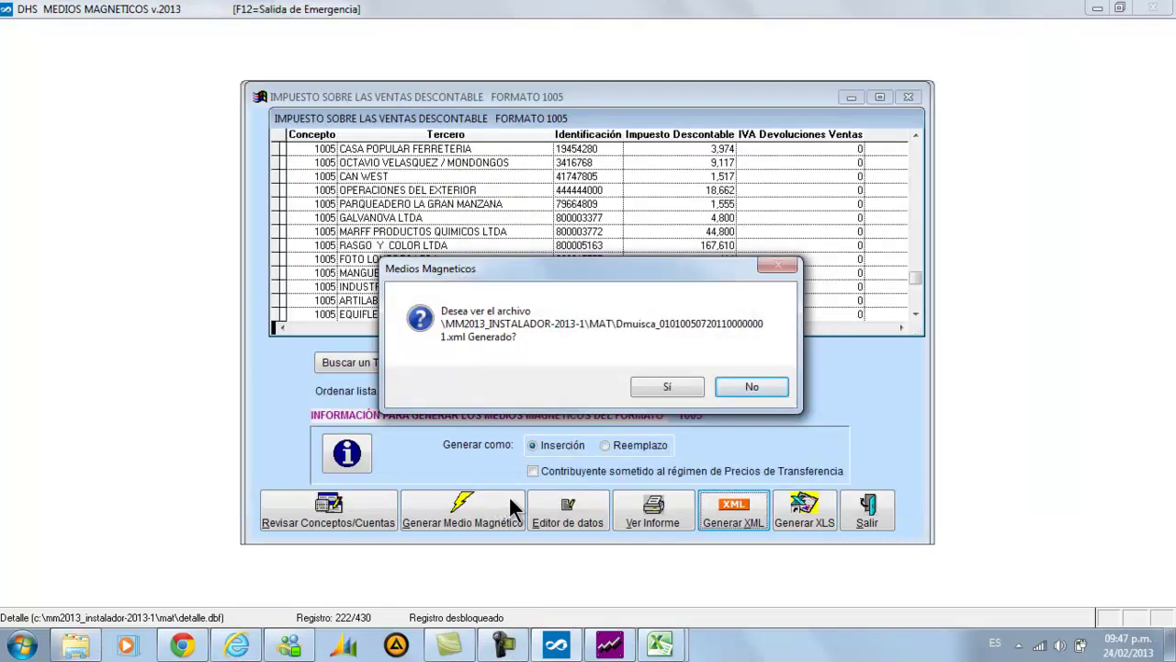
click(35, 645)
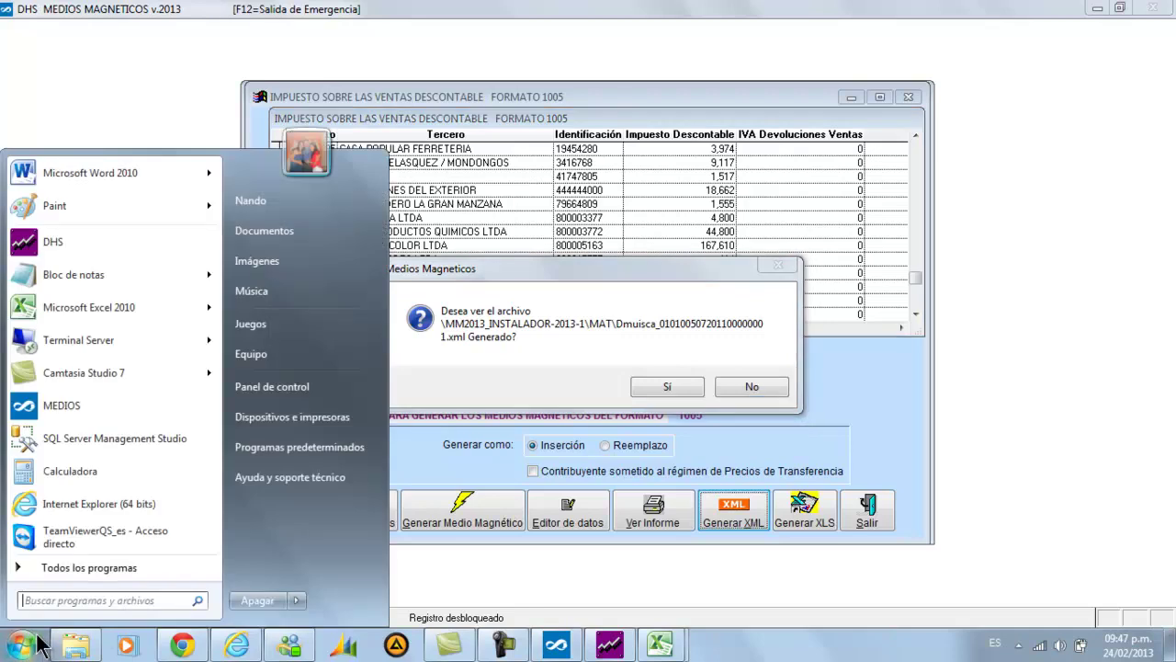
click(88, 278)
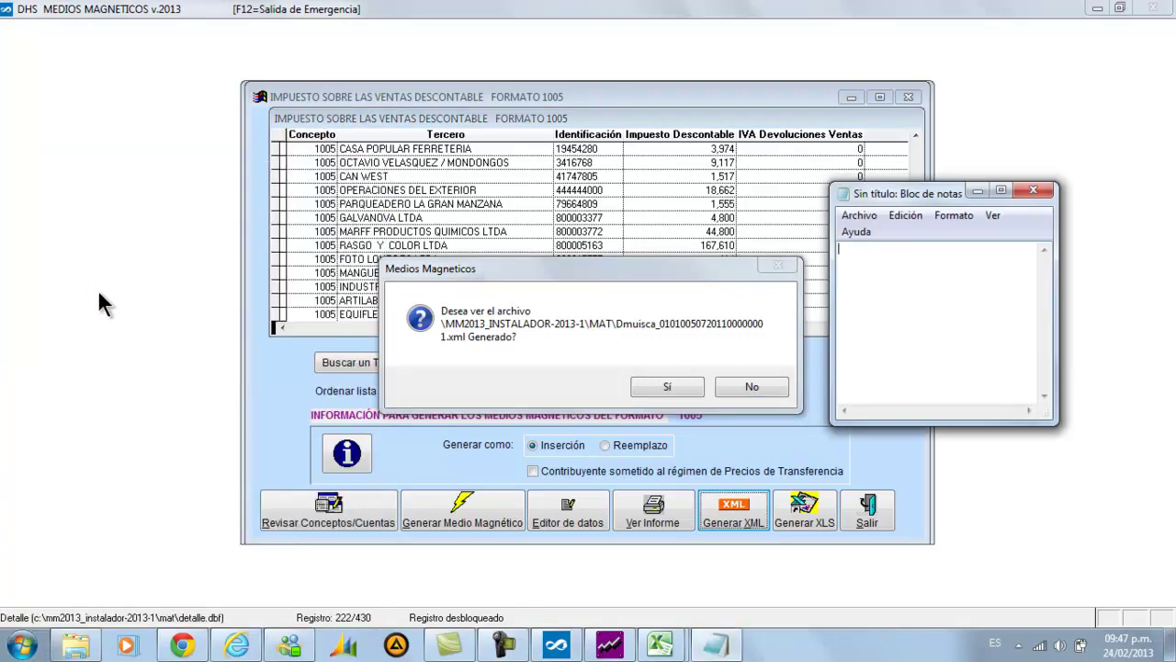
drag(905, 193, 173, 340)
drag(304, 571, 450, 599)
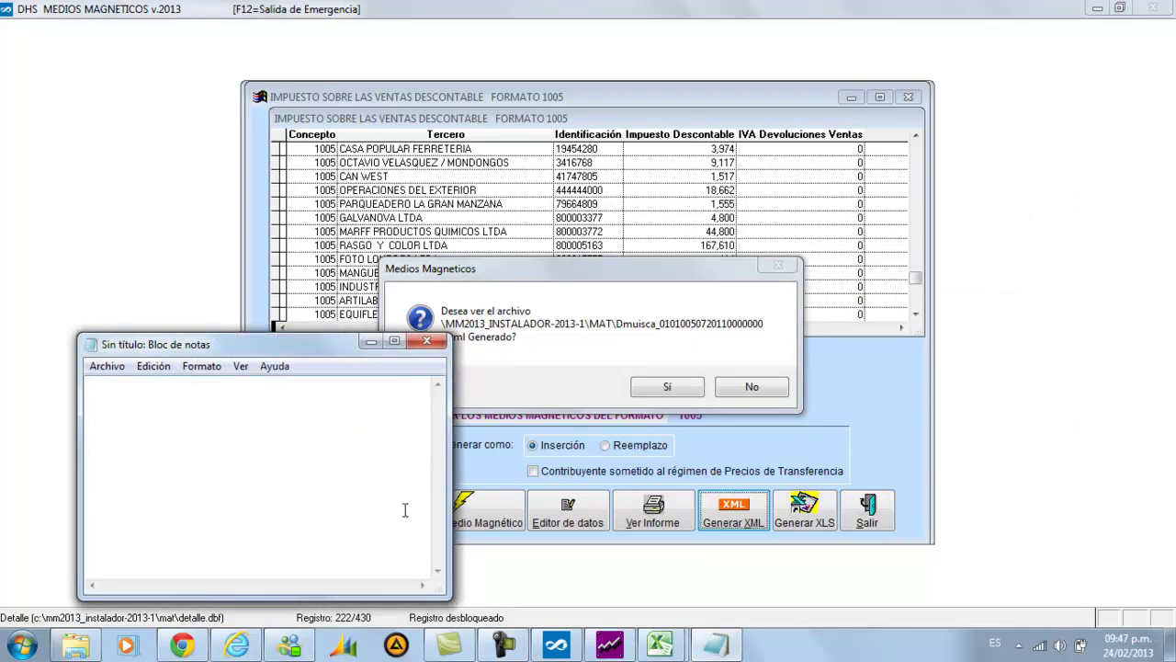
text(01010050720110000000)
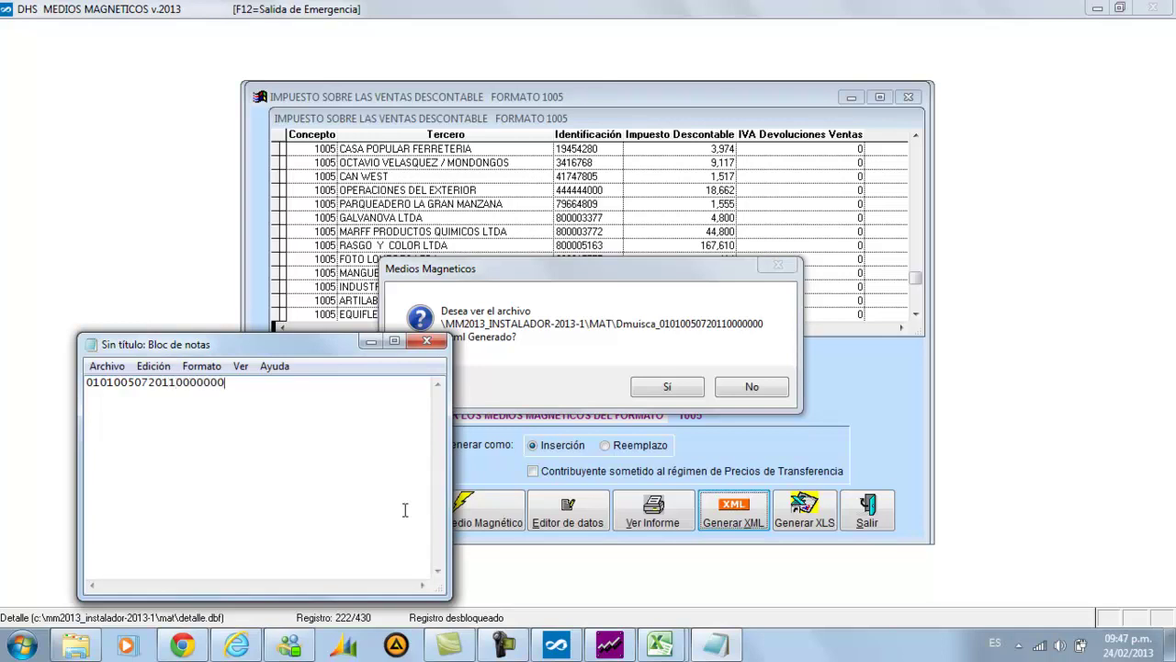
key(Left)
key(Left)
text(2)
key(Delete)
Start Guardar como for the note, cancel it, then resize and minimize Notepad
click(96, 368)
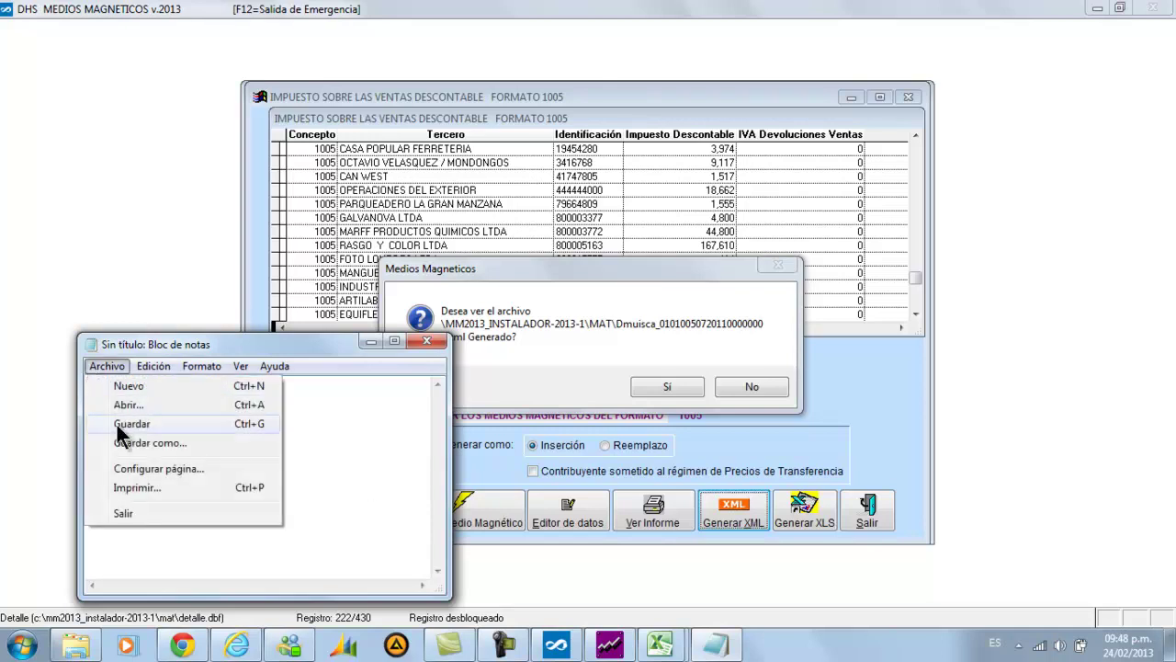
click(124, 442)
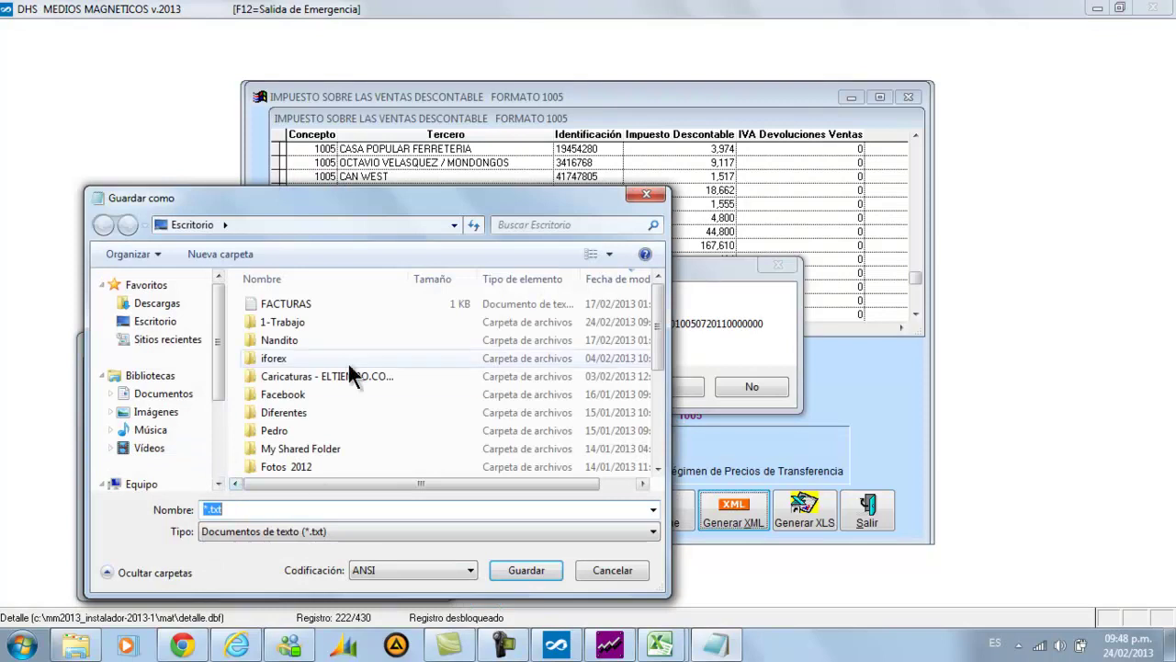
drag(377, 204, 648, 503)
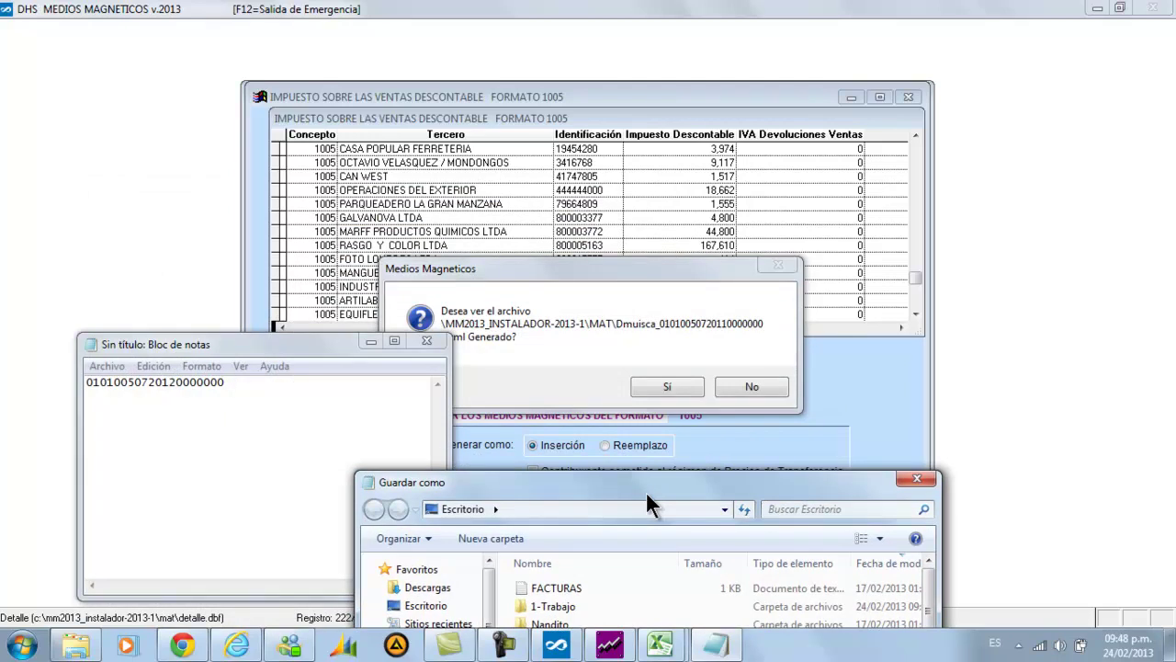
drag(648, 504, 720, 244)
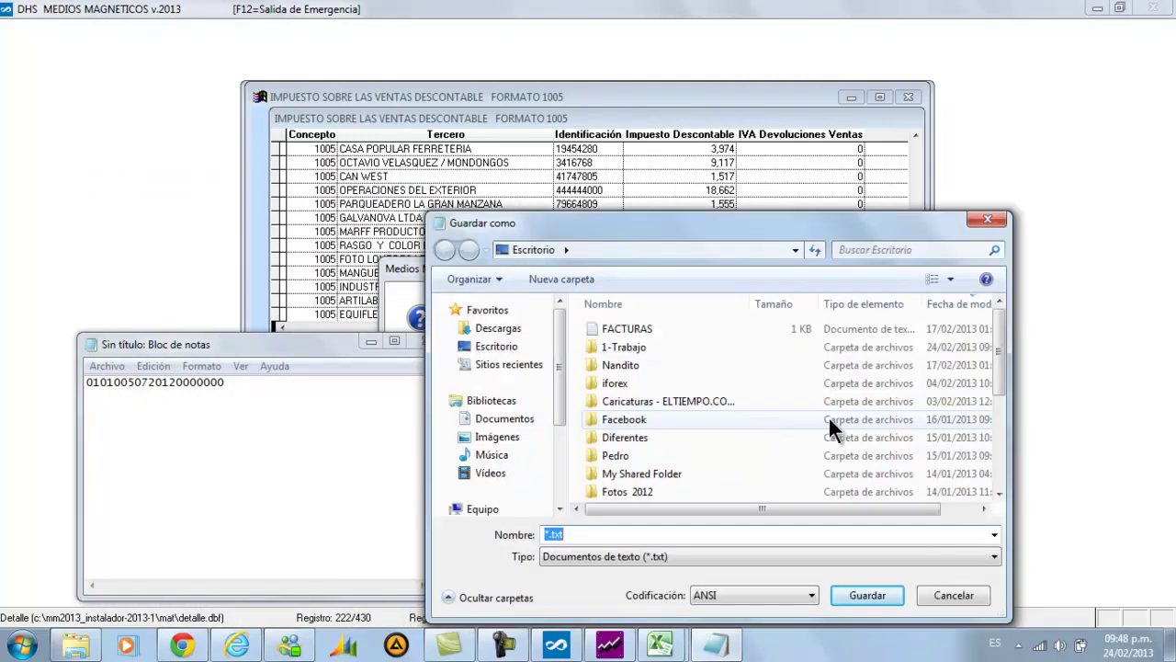
click(923, 597)
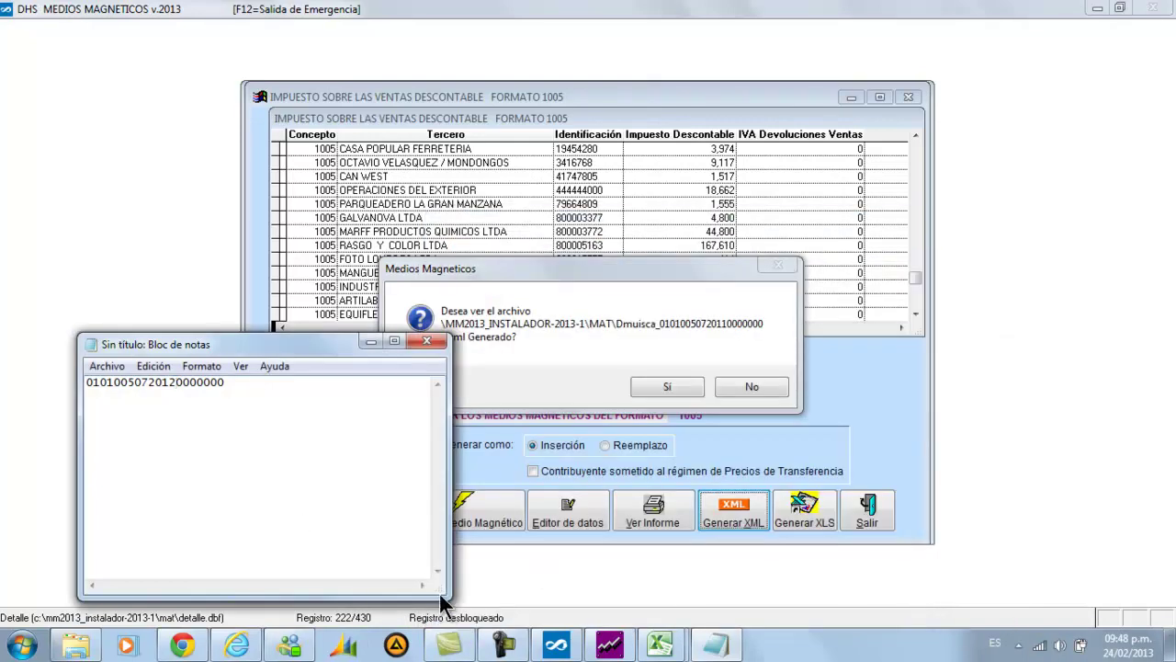
drag(439, 593, 501, 596)
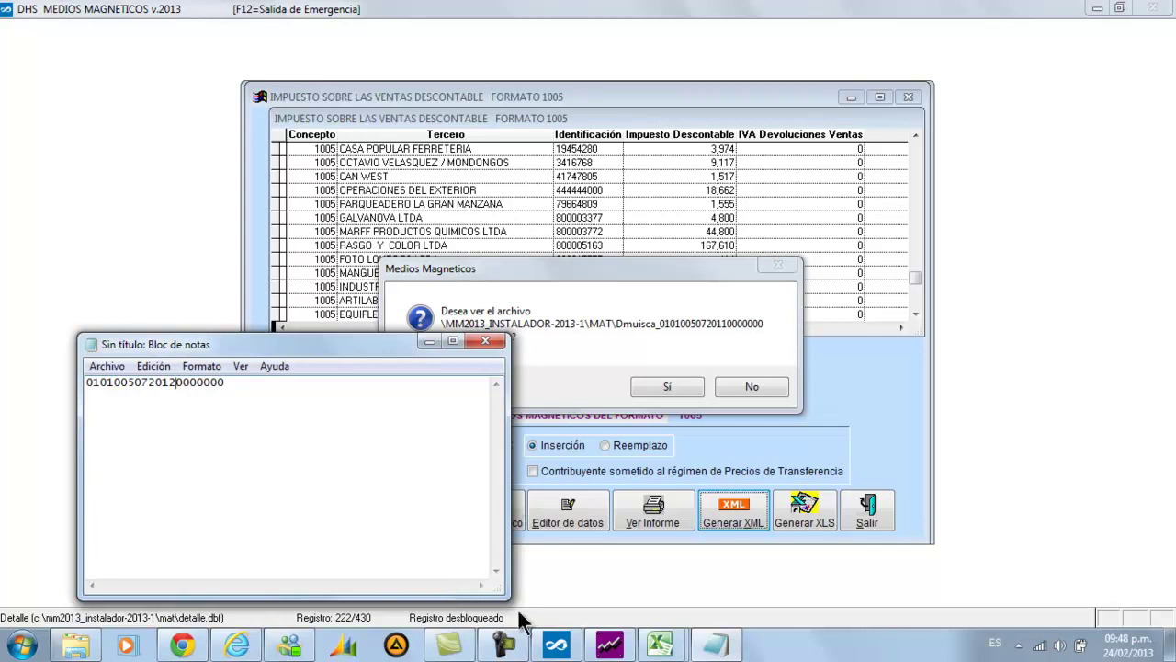
drag(503, 594, 524, 468)
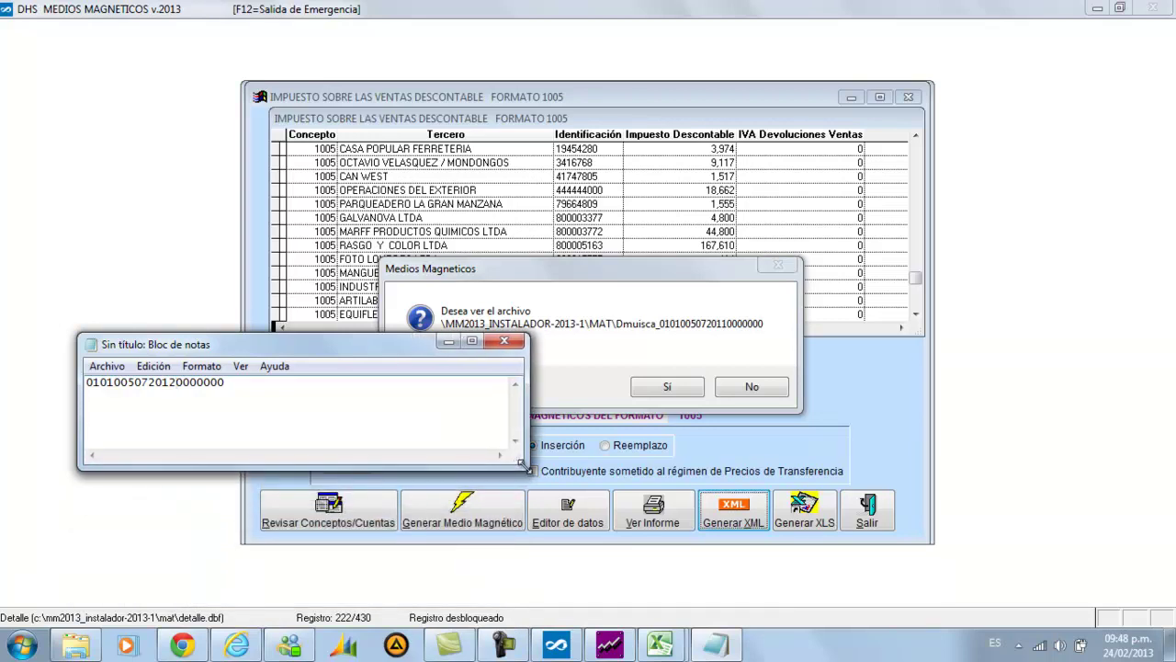
click(450, 344)
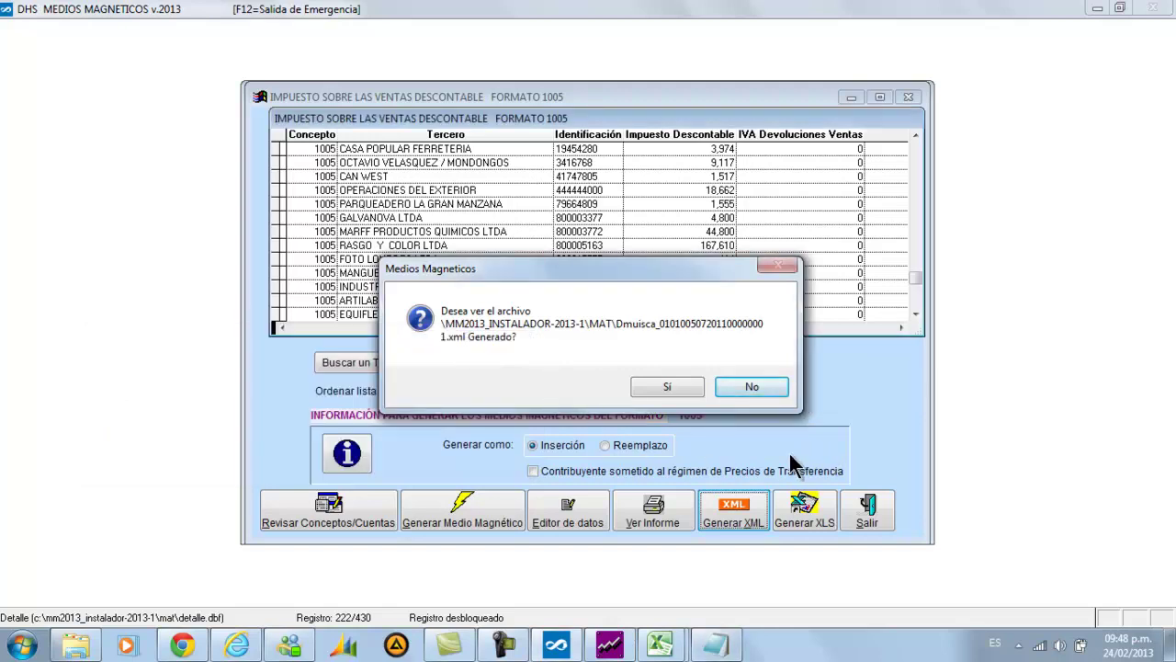
View the format 1005 XML maximized in Internet Explorer, scroll through it, and close it
click(666, 388)
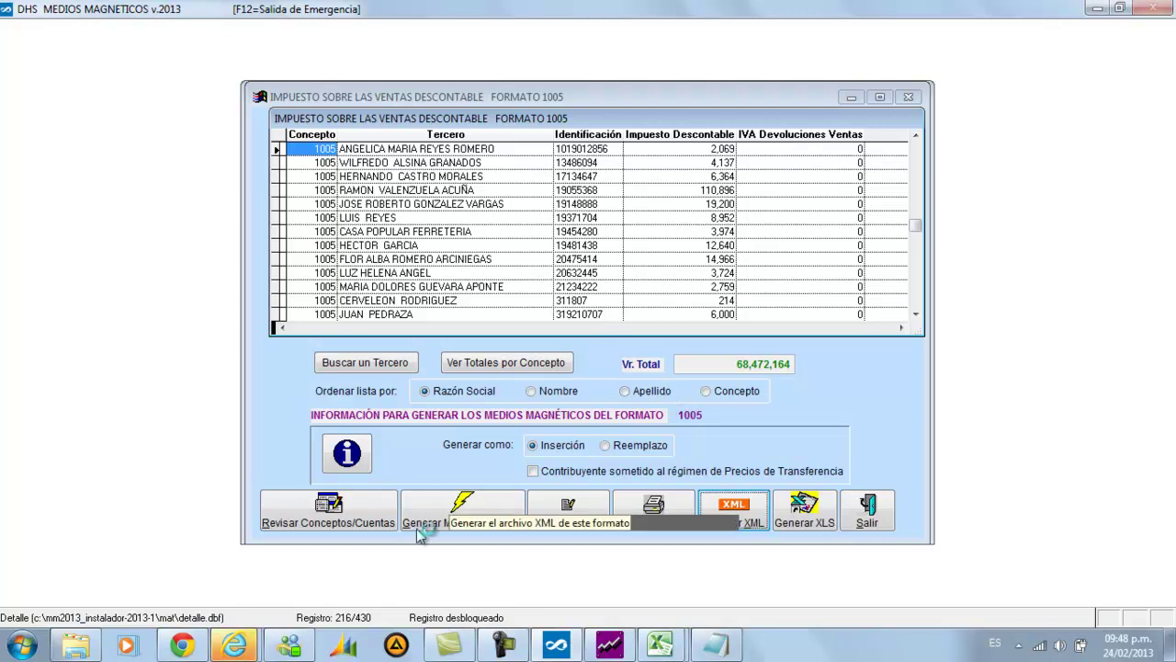
mouse_move(228, 648)
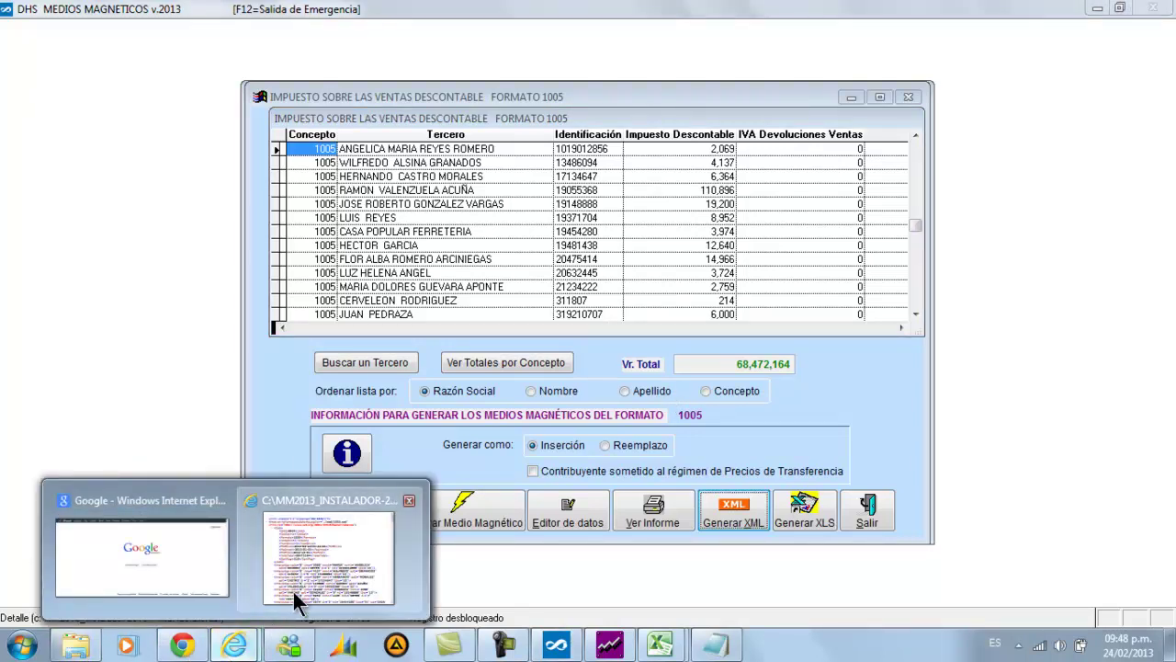
click(293, 592)
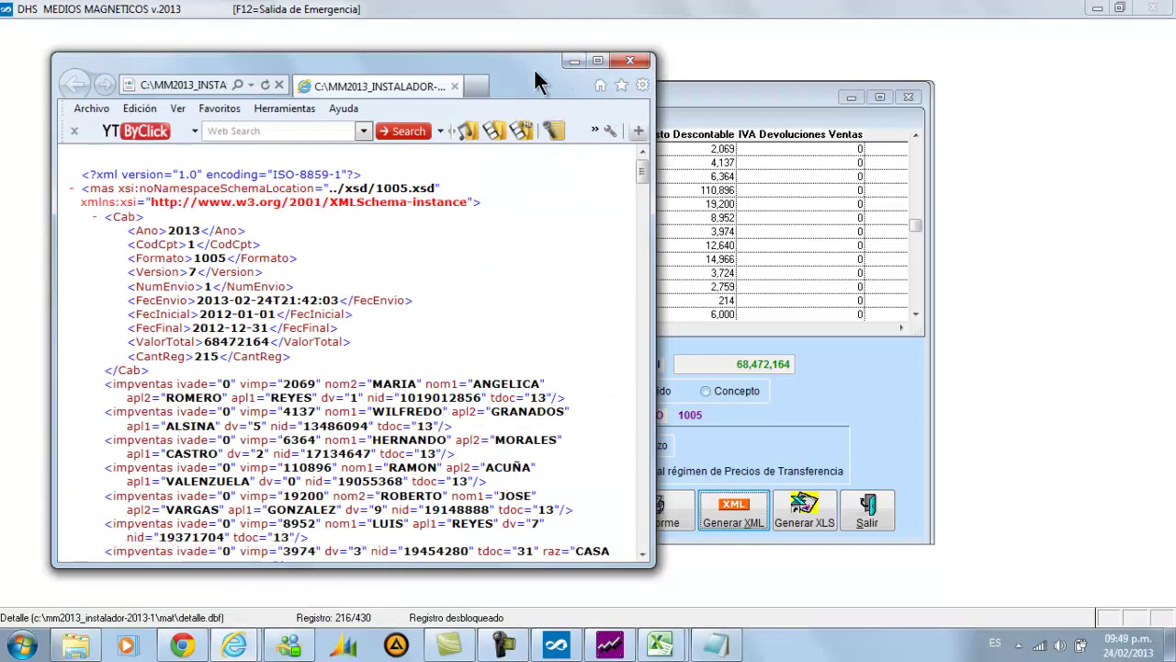
double_click(533, 67)
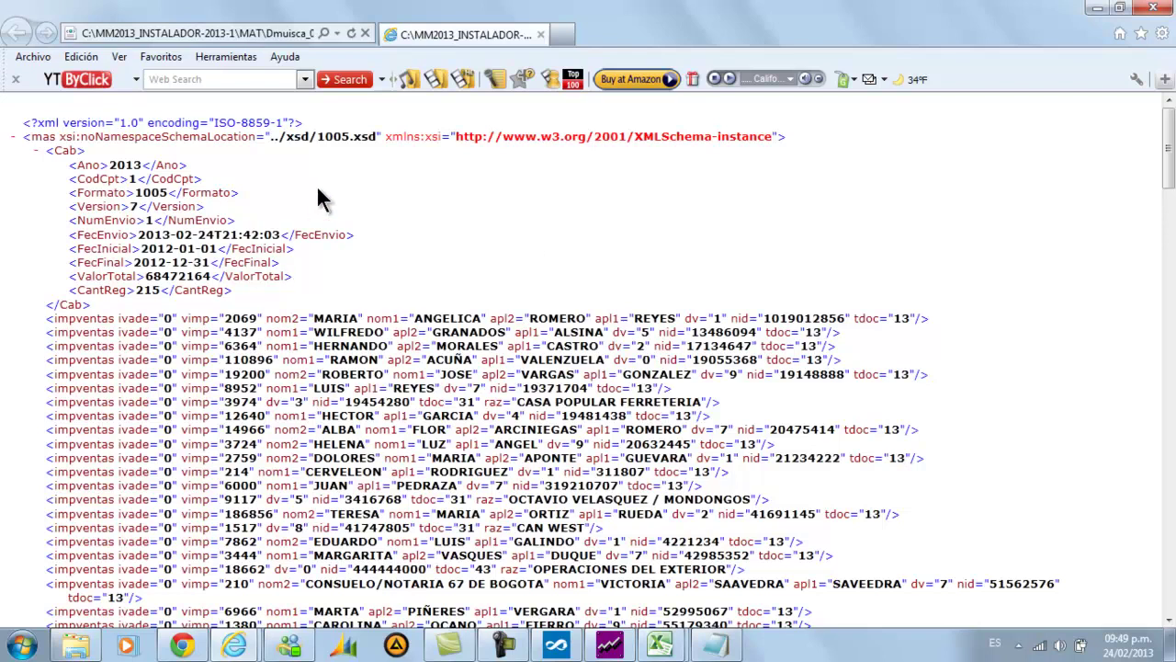
scroll(437, 245, down, 3)
scroll(427, 243, up, 3)
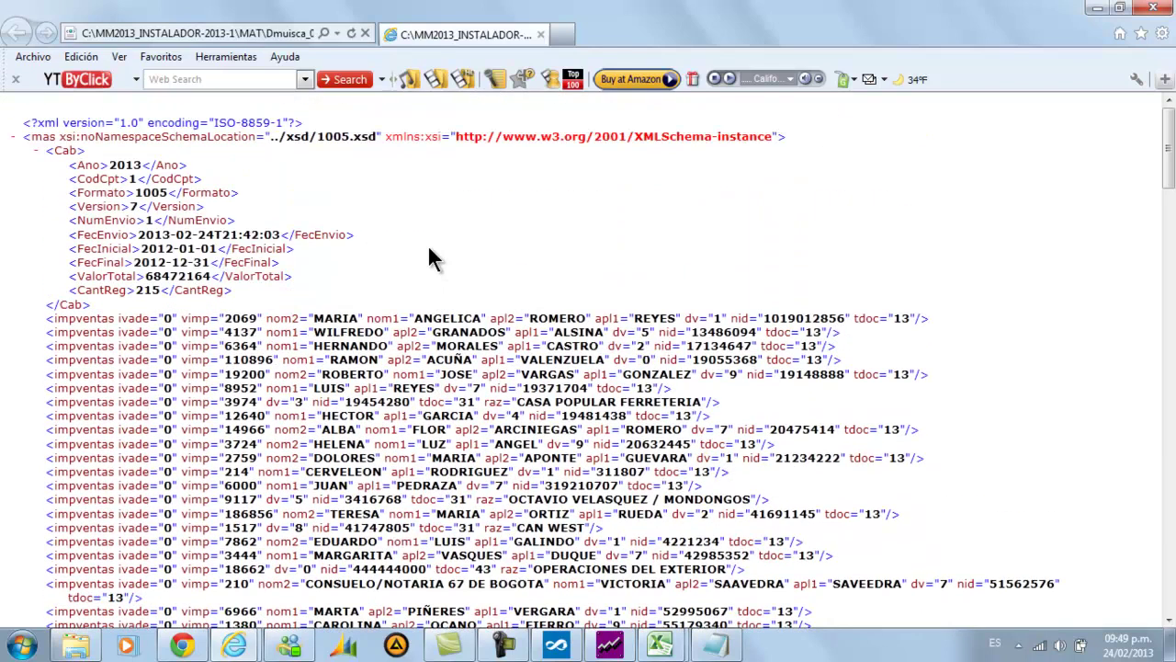
click(1150, 9)
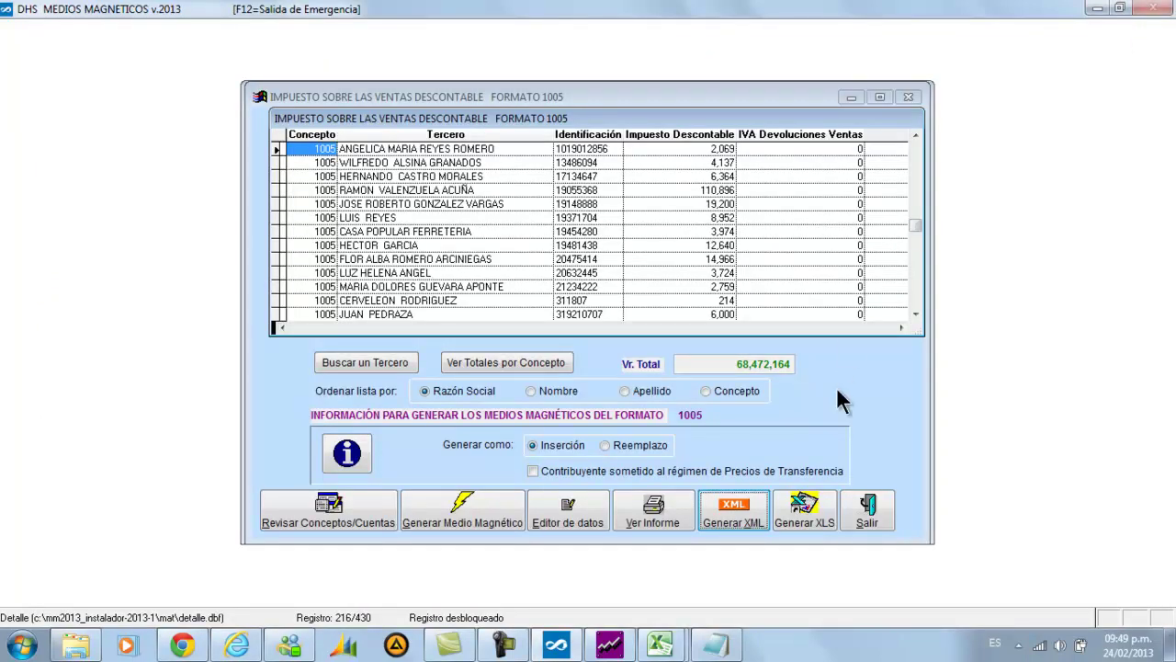
Close the format 1005 window, step through formats 1003 and 1006, then exit the program
click(853, 506)
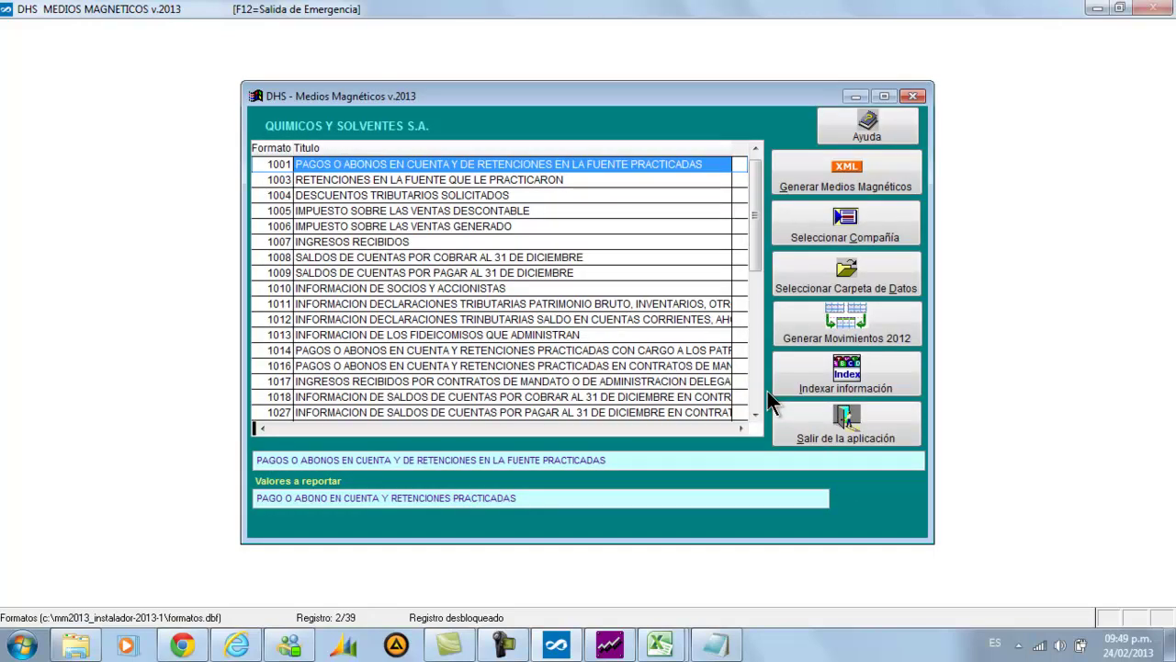
key(Down)
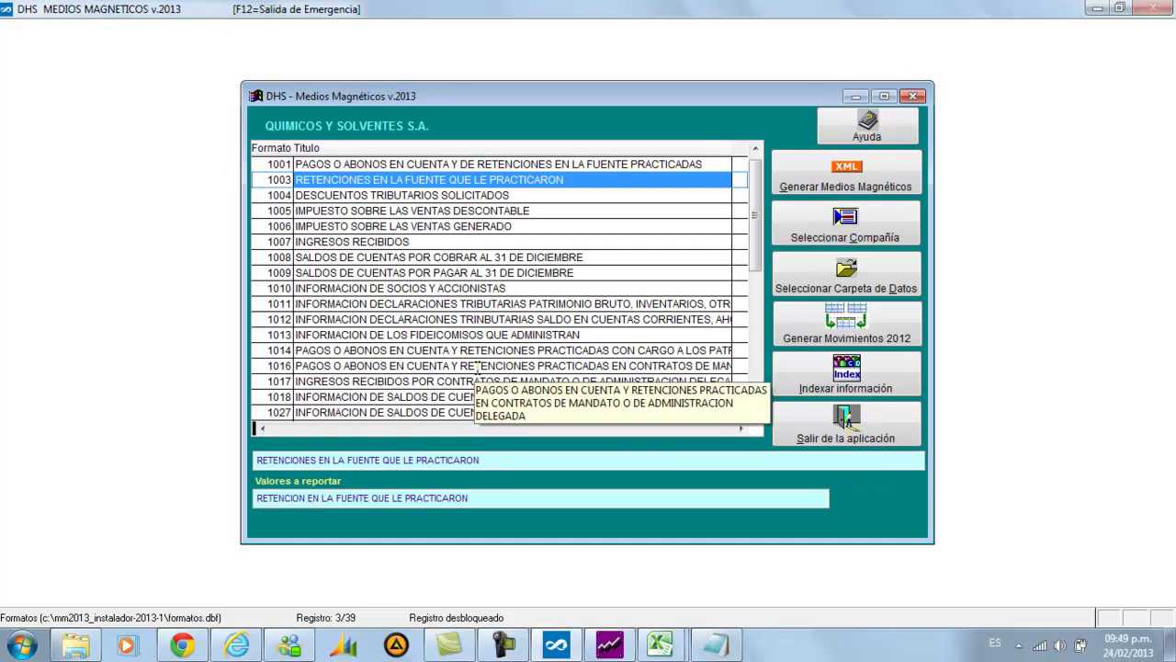
key(Down)
key(Down)
key(Down)
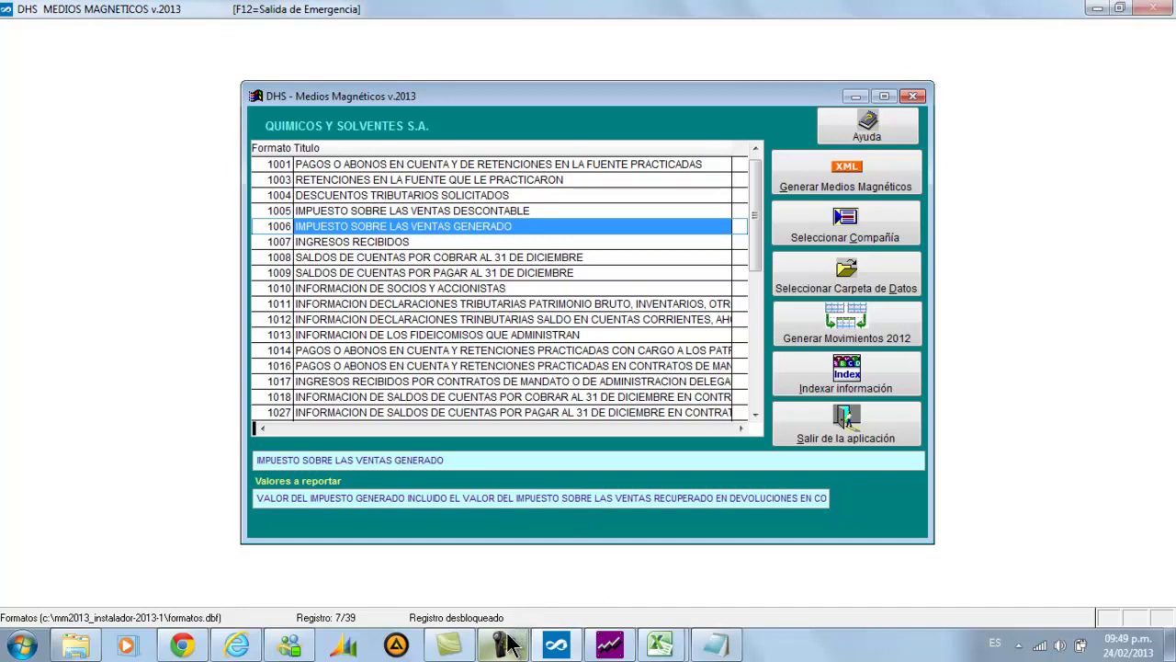
mouse_move(513, 644)
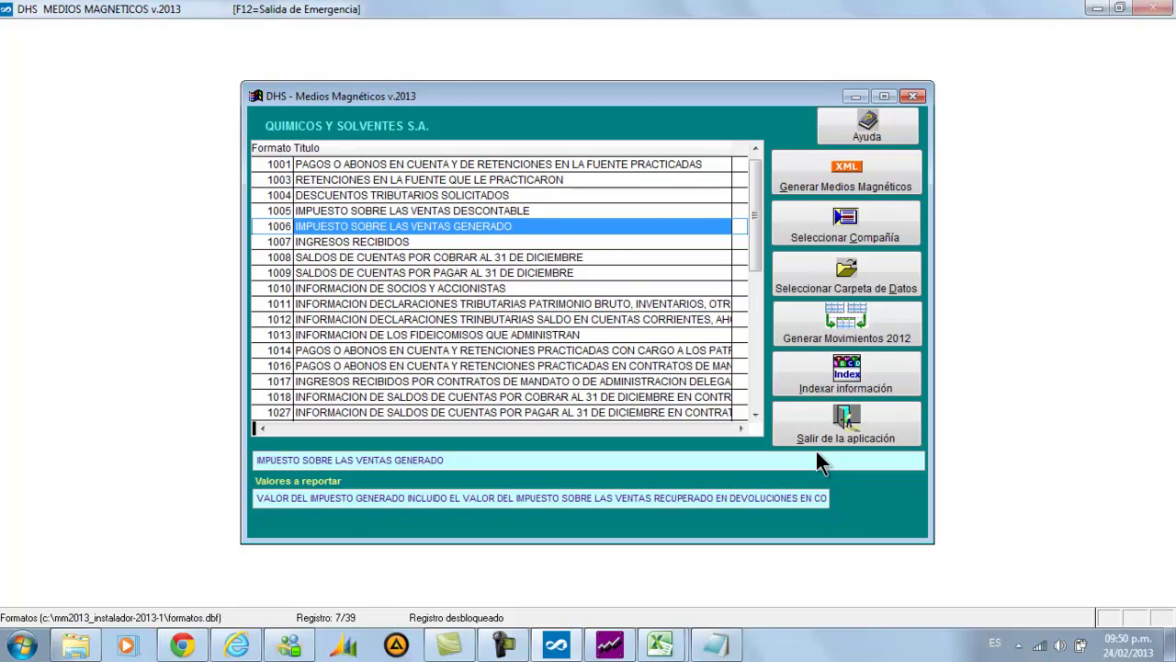
click(508, 647)
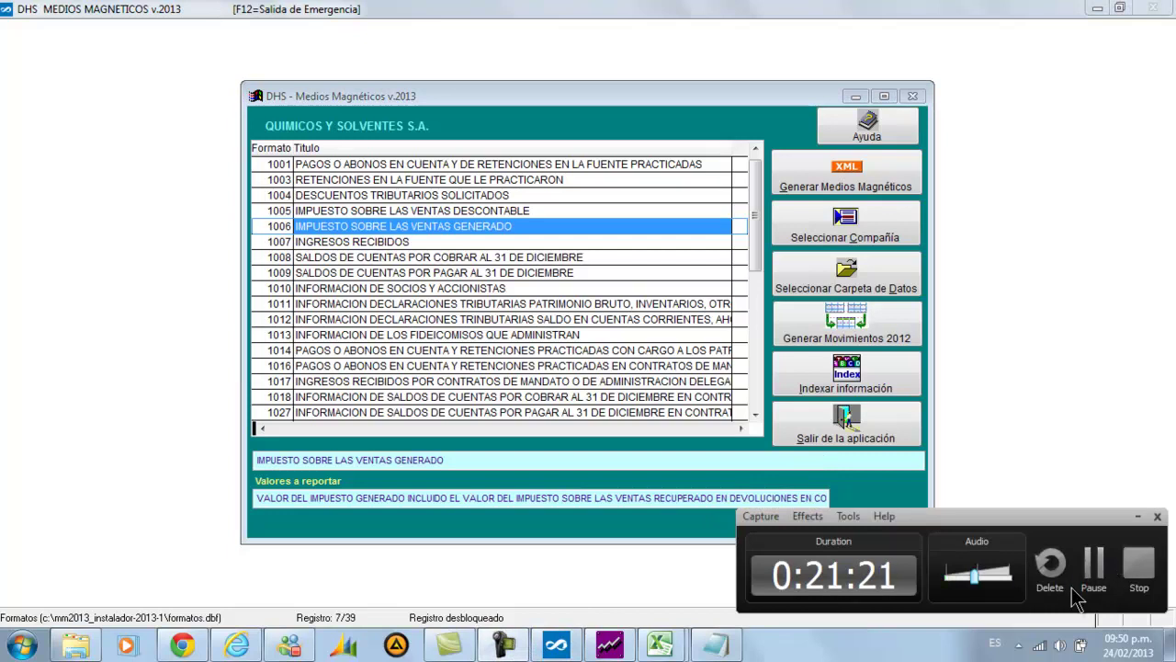
click(1096, 579)
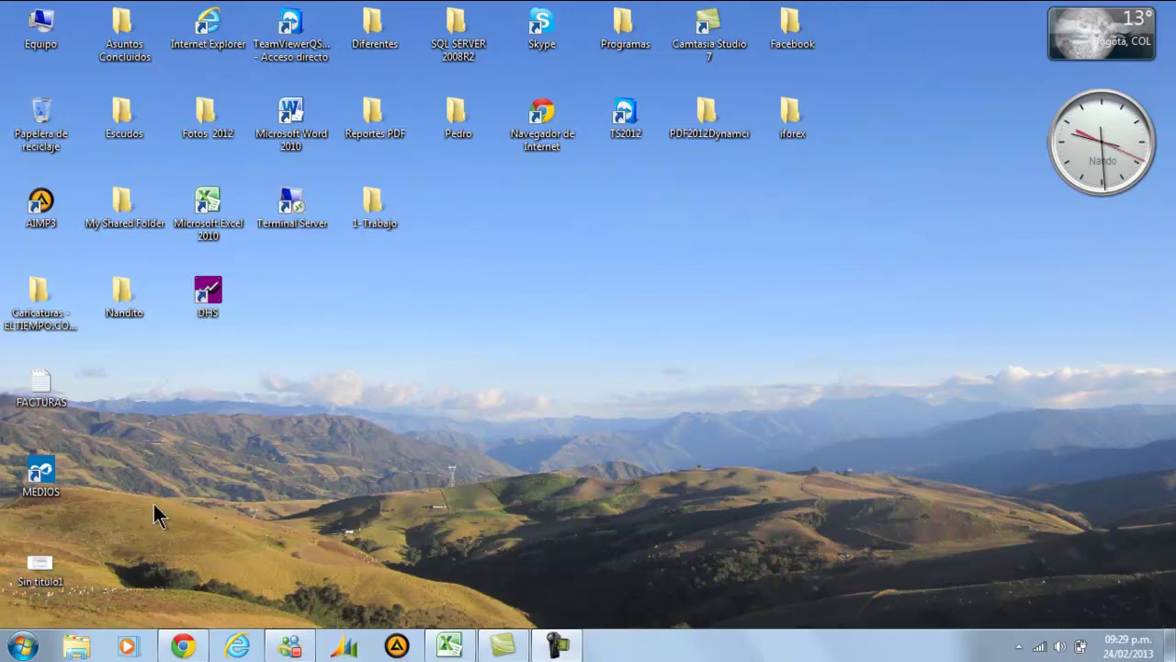
Launch MEDIOS from the desktop, continue past the welcome screen, and select QUIMICOS Y SOLVENTES S.A
double_click(46, 496)
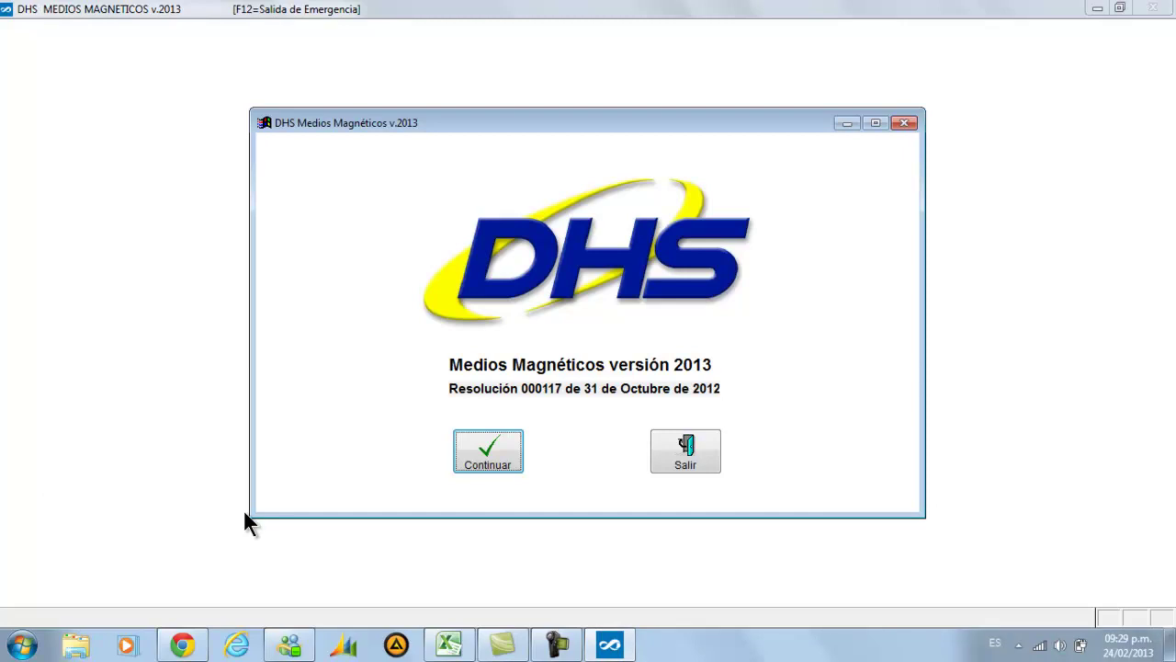
click(498, 459)
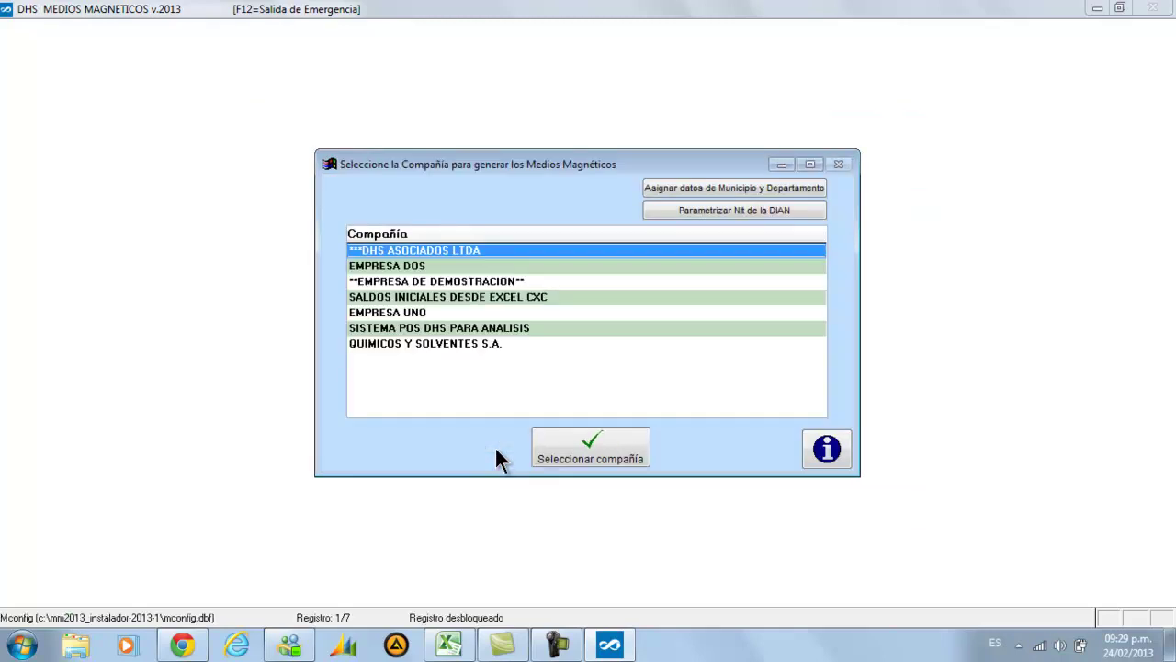
key(Down)
key(Down)
key(Down)
key(Down)
key(Down)
key(Down)
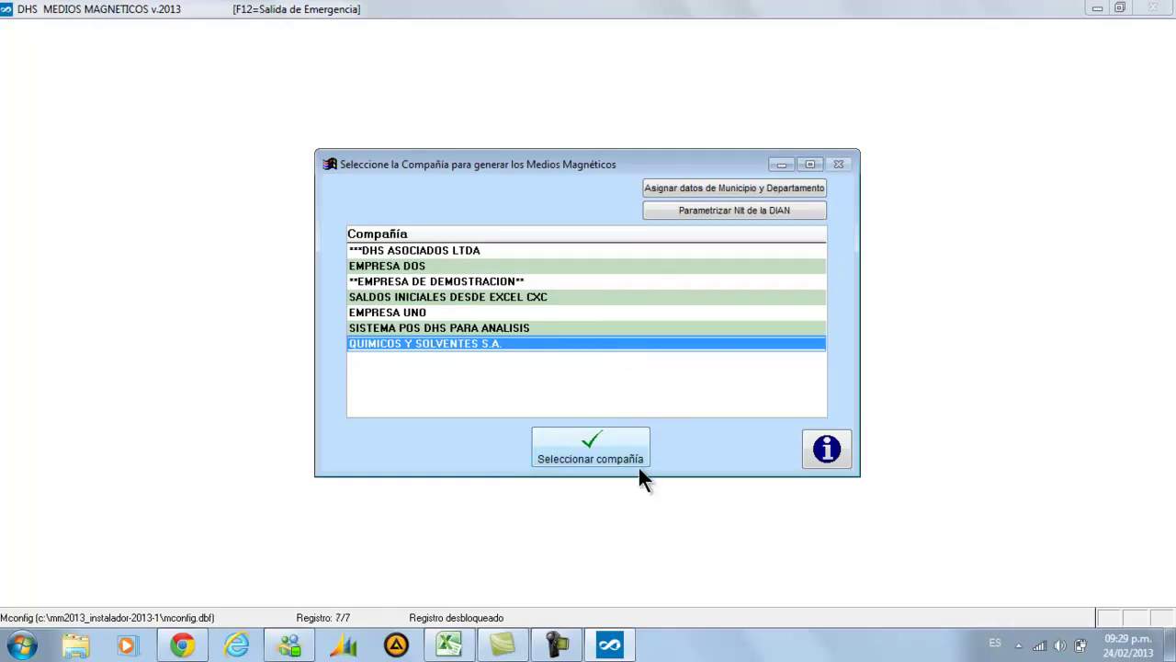
key(Up)
key(Up)
key(Up)
key(Up)
key(Up)
key(Up)
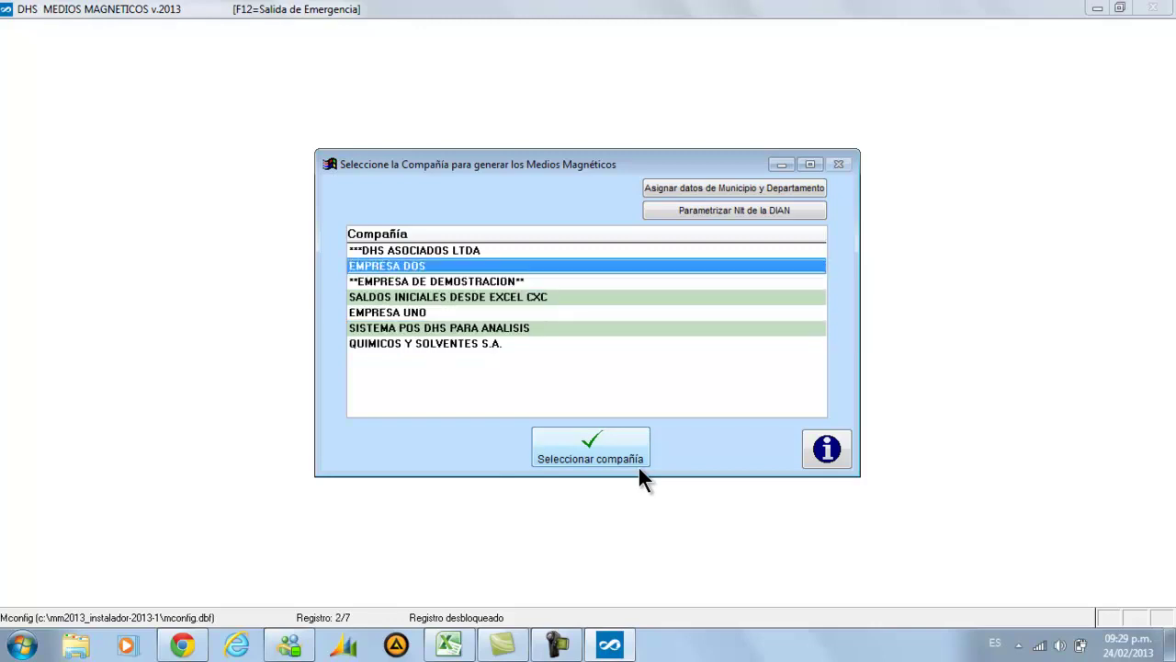
key(Down)
key(Down)
key(Down)
key(Down)
key(Down)
key(Down)
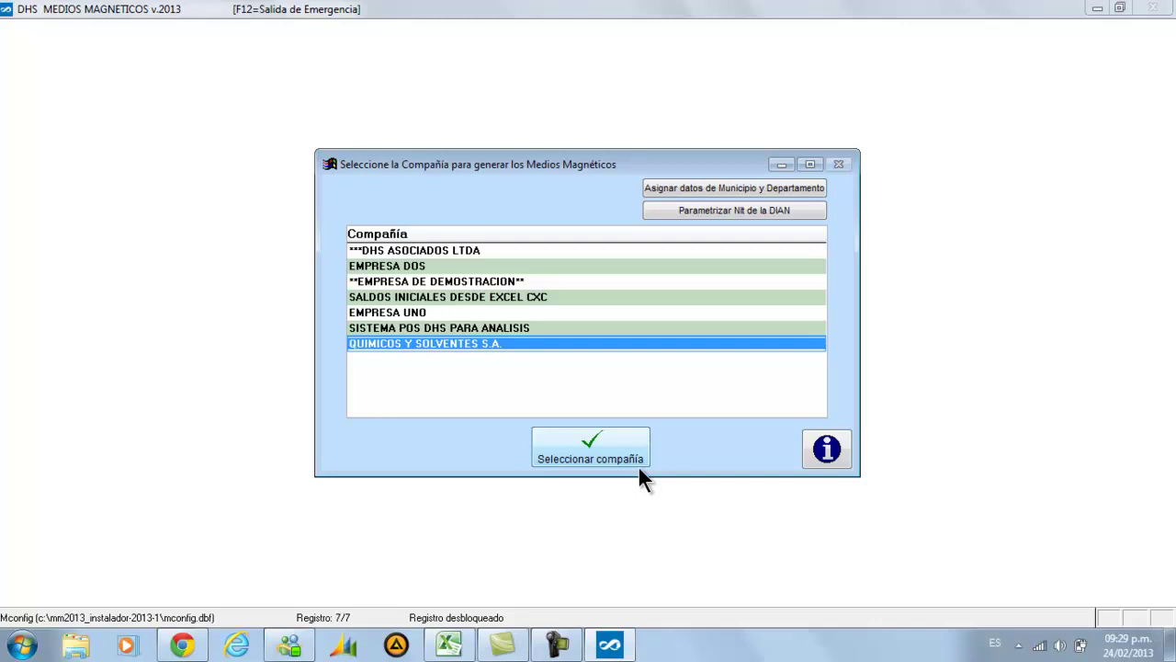
click(588, 458)
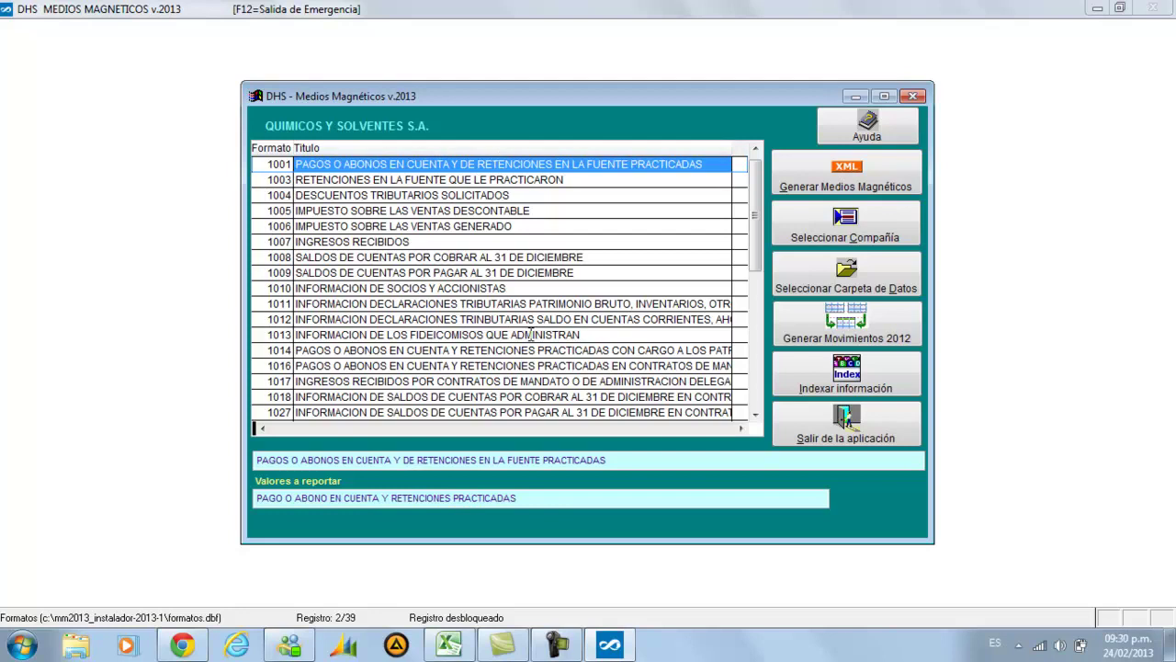
Browse the formats list to 1003, then bring forward Excel's IVA accounts 24080501–24080504
key(Down)
key(Down)
key(Down)
key(Down)
key(Down)
key(Down)
key(Down)
key(Down)
key(Down)
key(Down)
key(Down)
key(Down)
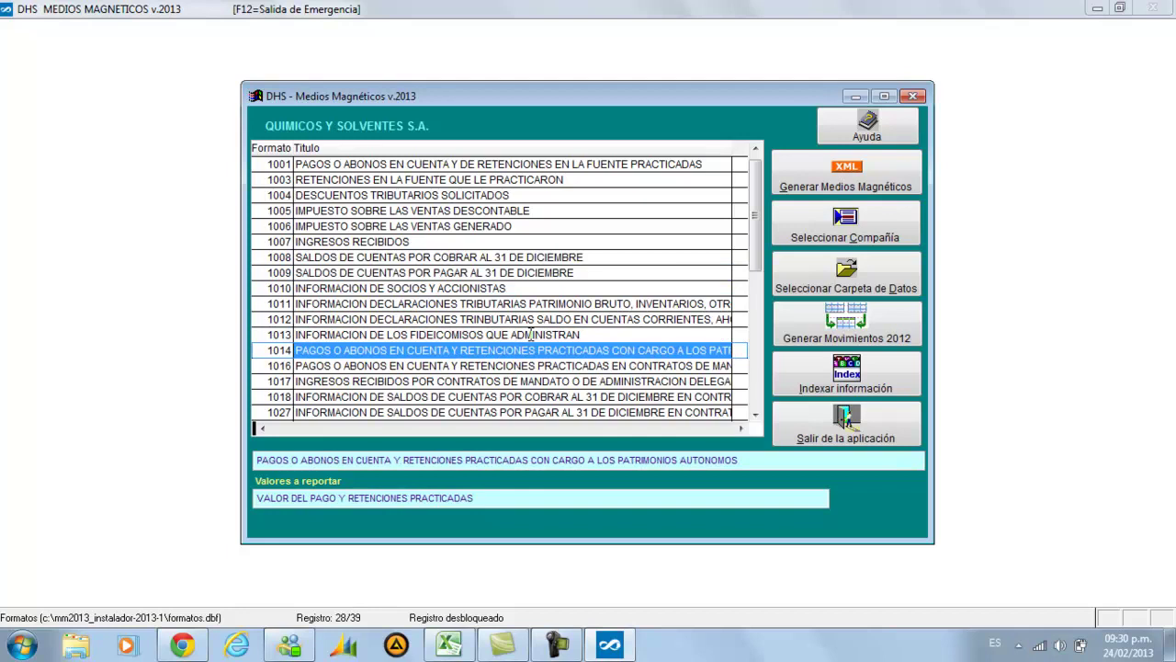
key(Up)
key(Up)
key(Up)
key(Up)
key(Up)
key(Up)
key(Up)
key(Up)
key(Up)
key(Up)
key(Up)
key(Up)
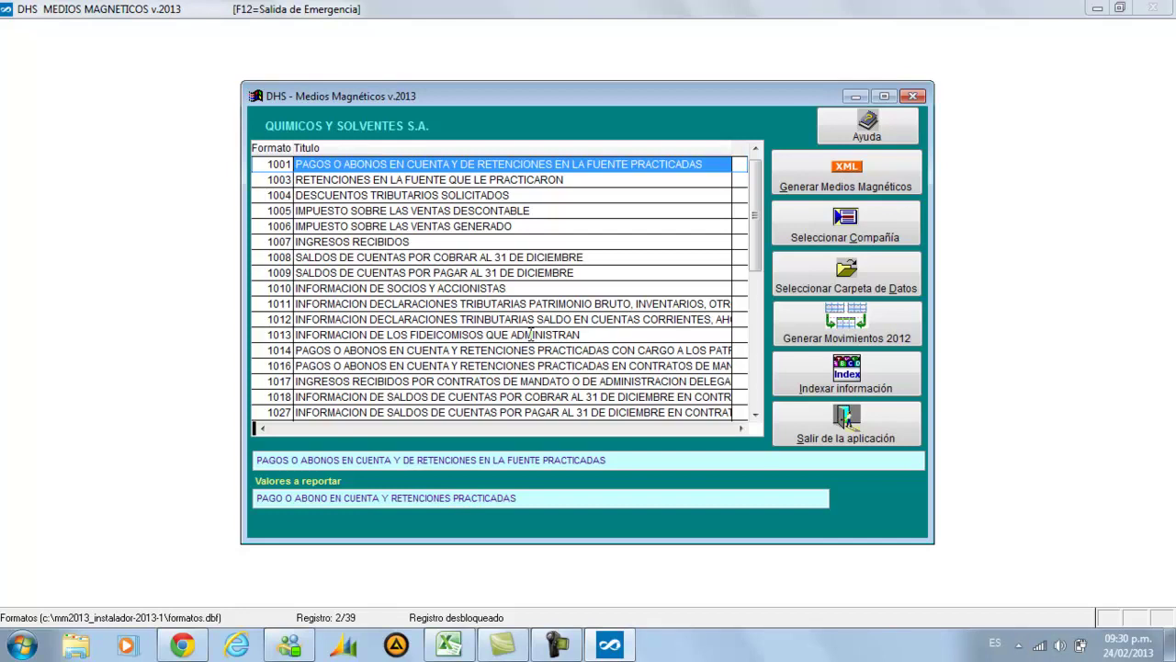
key(Down)
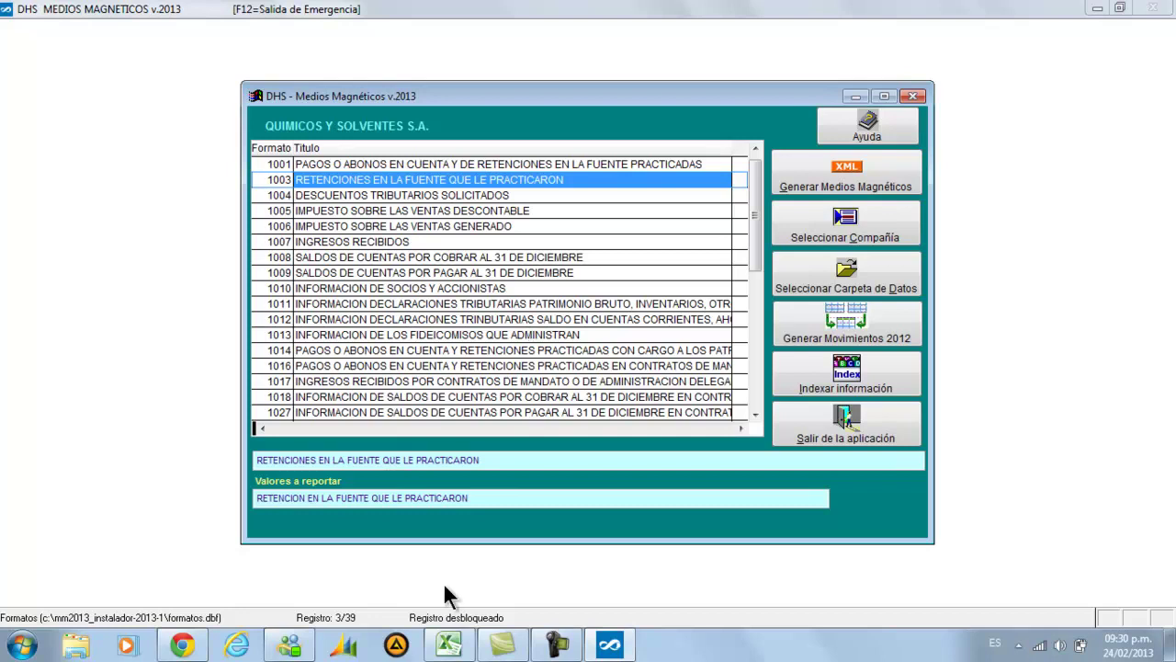
click(448, 646)
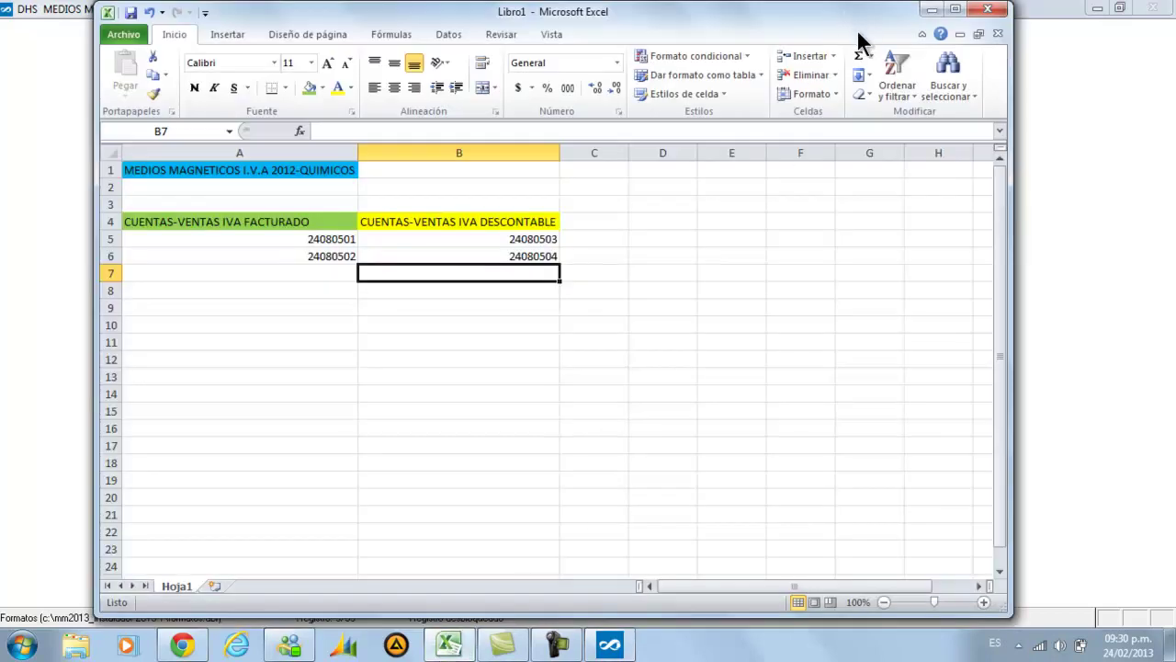
Place Excel beside DHS, check discountable IVA accounts 24080503 and 24080504, then minimize it
drag(1009, 613, 643, 572)
drag(260, 15, 782, 33)
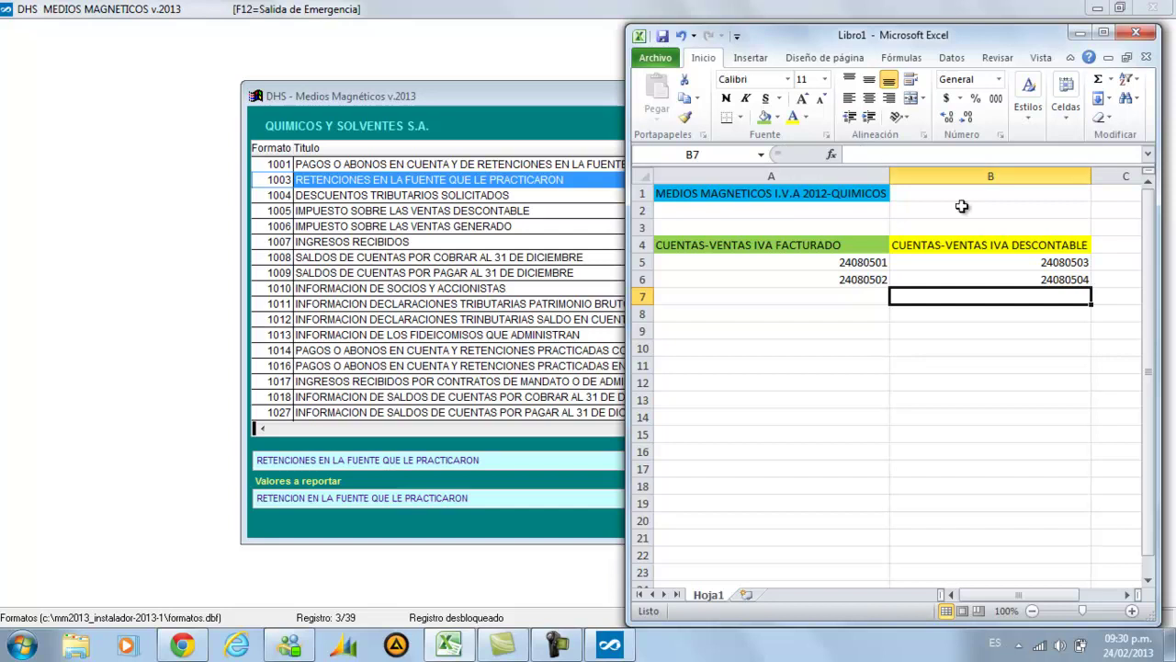
click(958, 268)
click(906, 274)
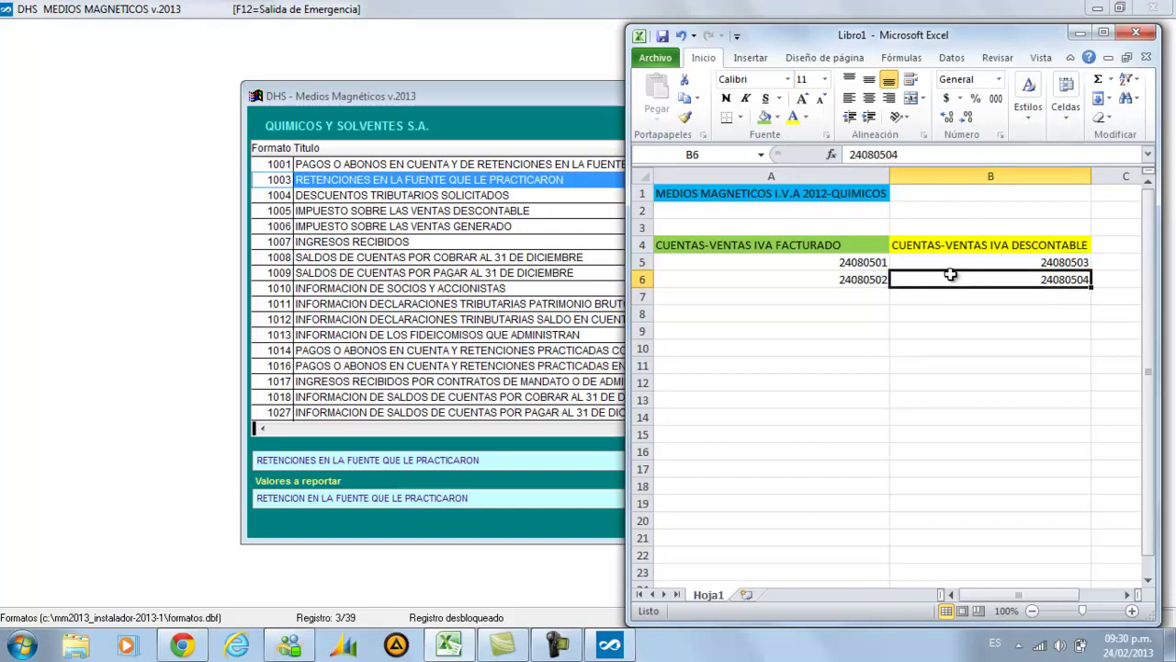
click(1082, 35)
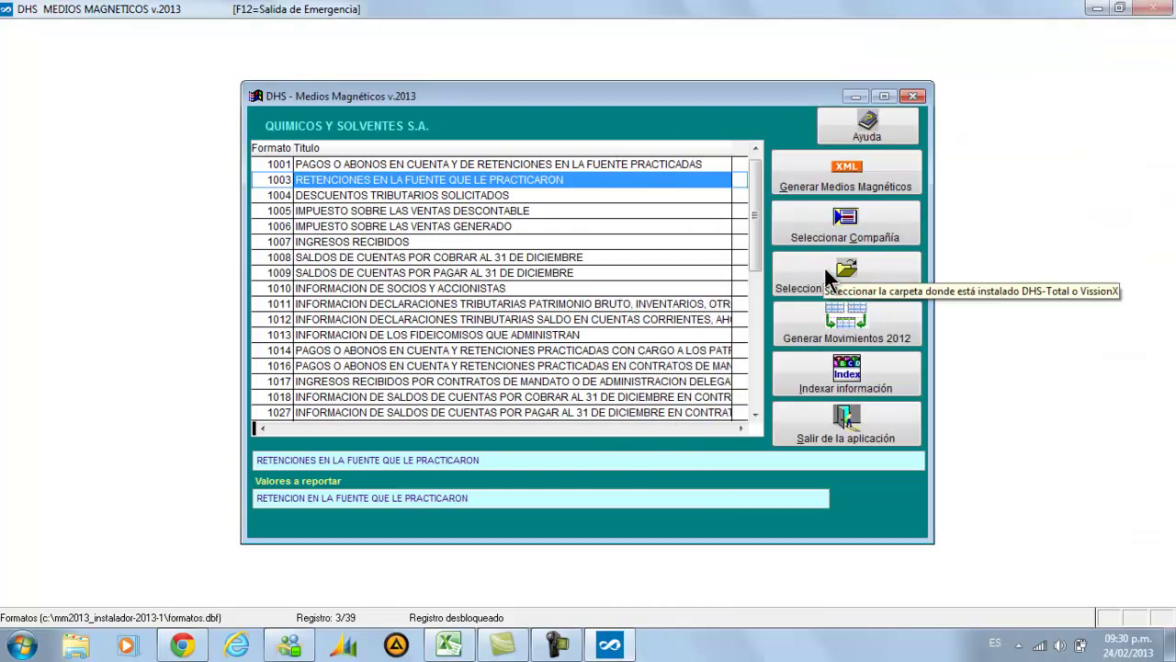
Select format 1005, open its Generar Medios Magnéticos window, and open Revisar Conceptos/Cuentas
key(Down)
key(Down)
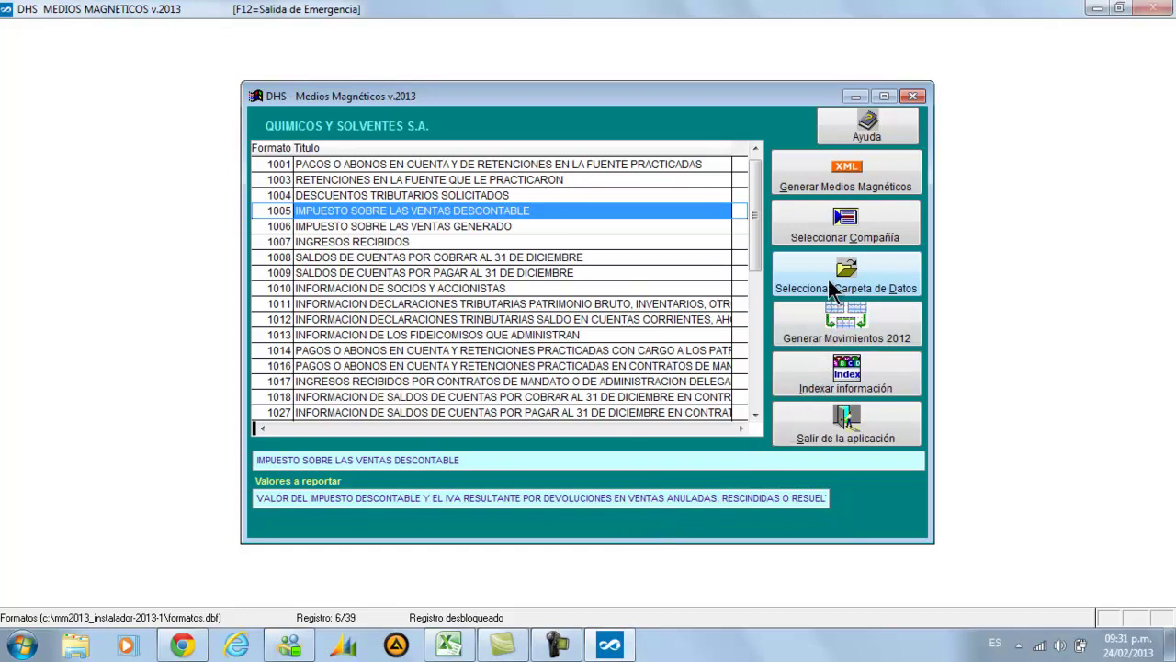
click(827, 179)
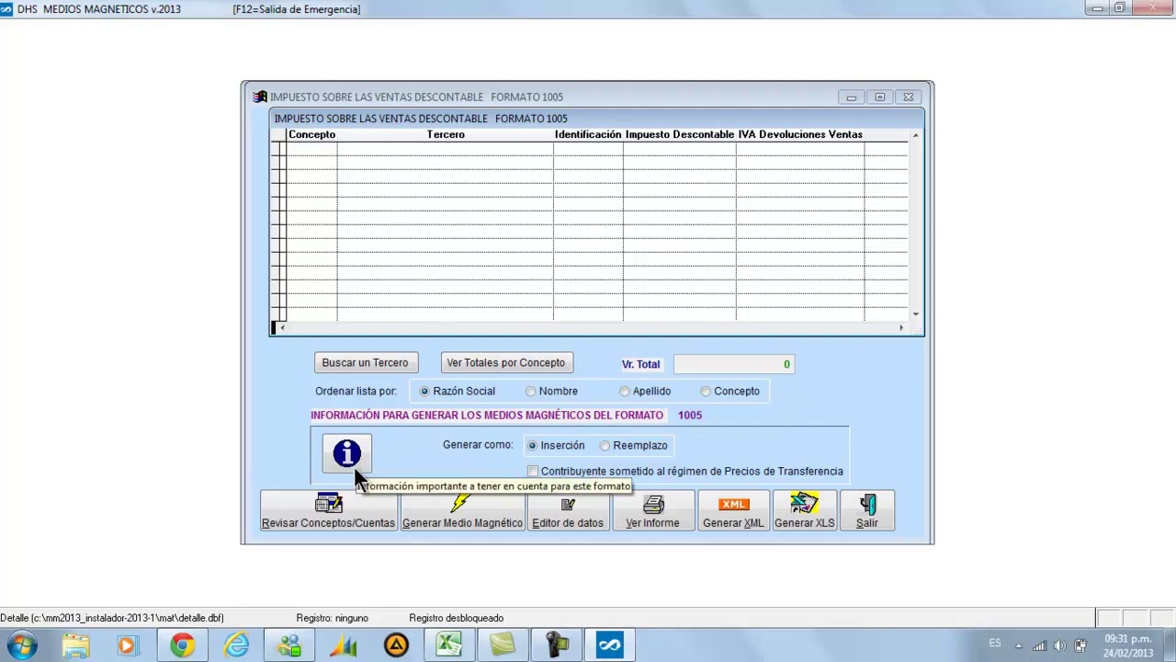
click(360, 522)
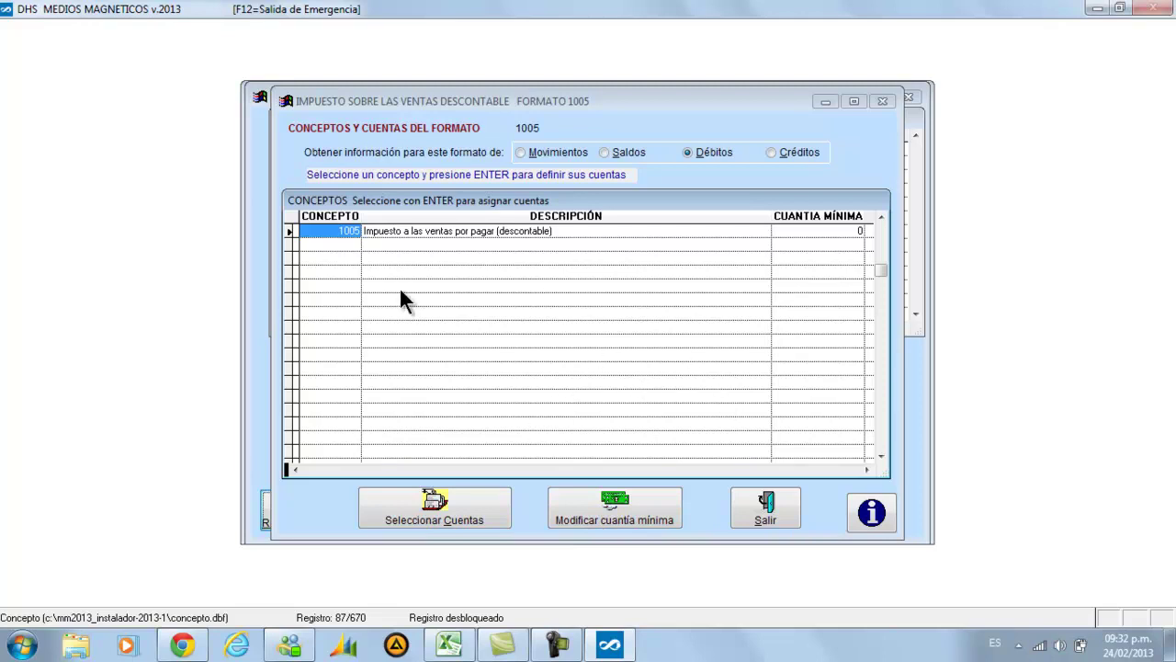
Open concept 1005's account list, which holds account 2408, and bring up the Cuentas lookup
click(451, 500)
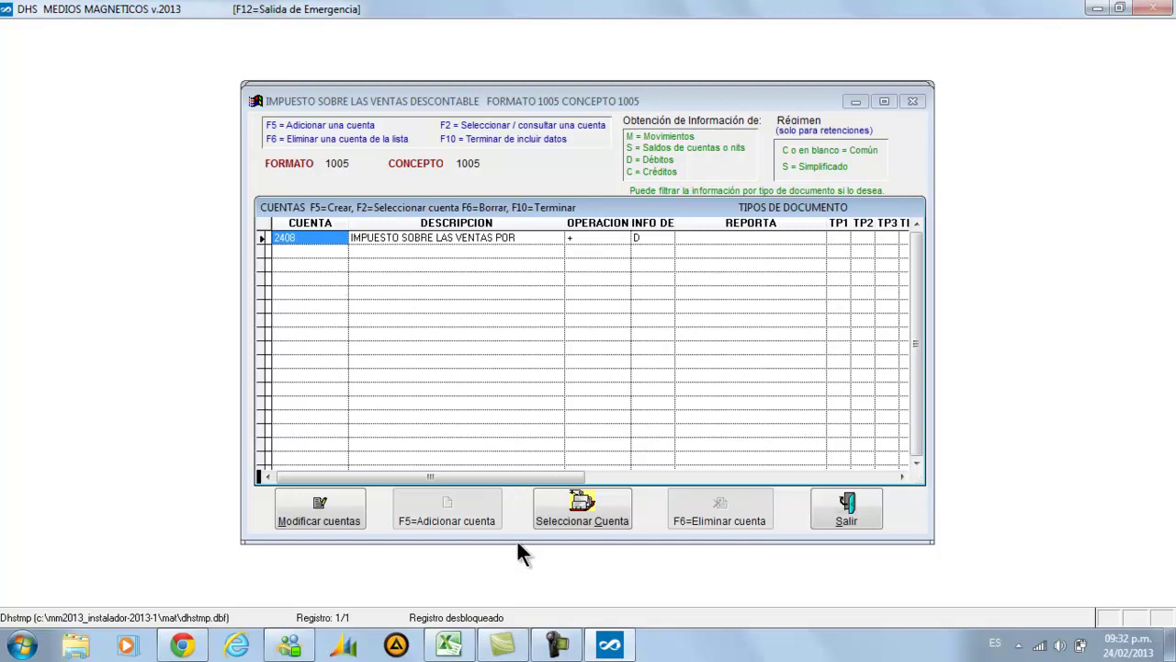
click(477, 501)
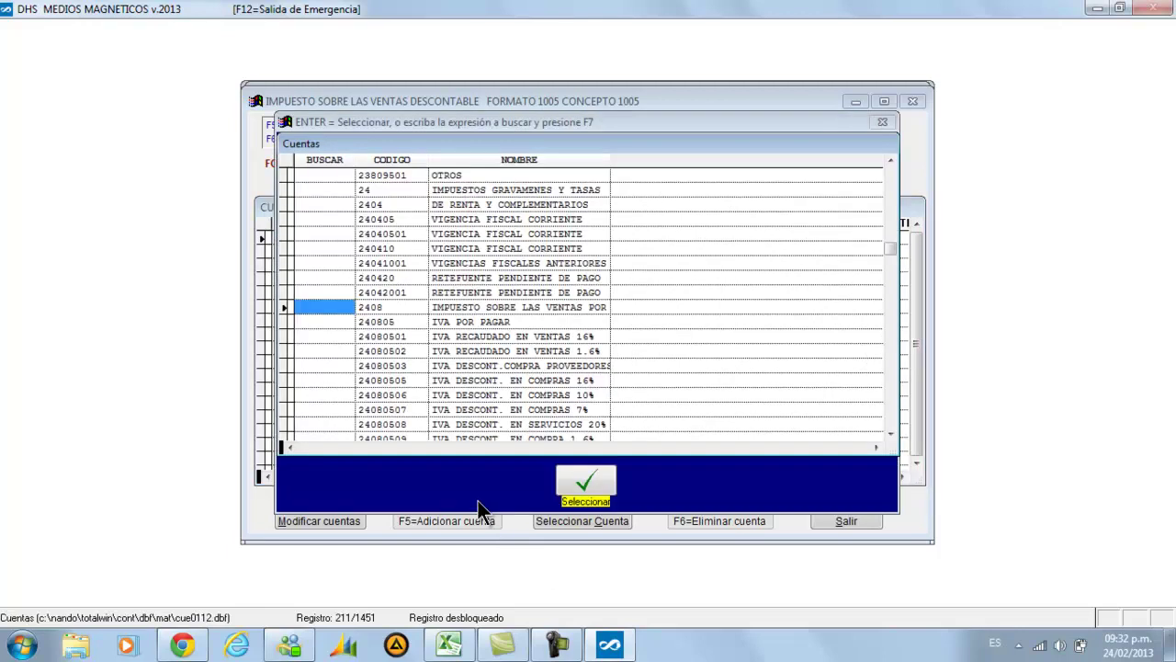
Pick account 24080503 in the Cuentas lookup after checking the code in the Excel list
key(Down)
key(Down)
key(Down)
key(Down)
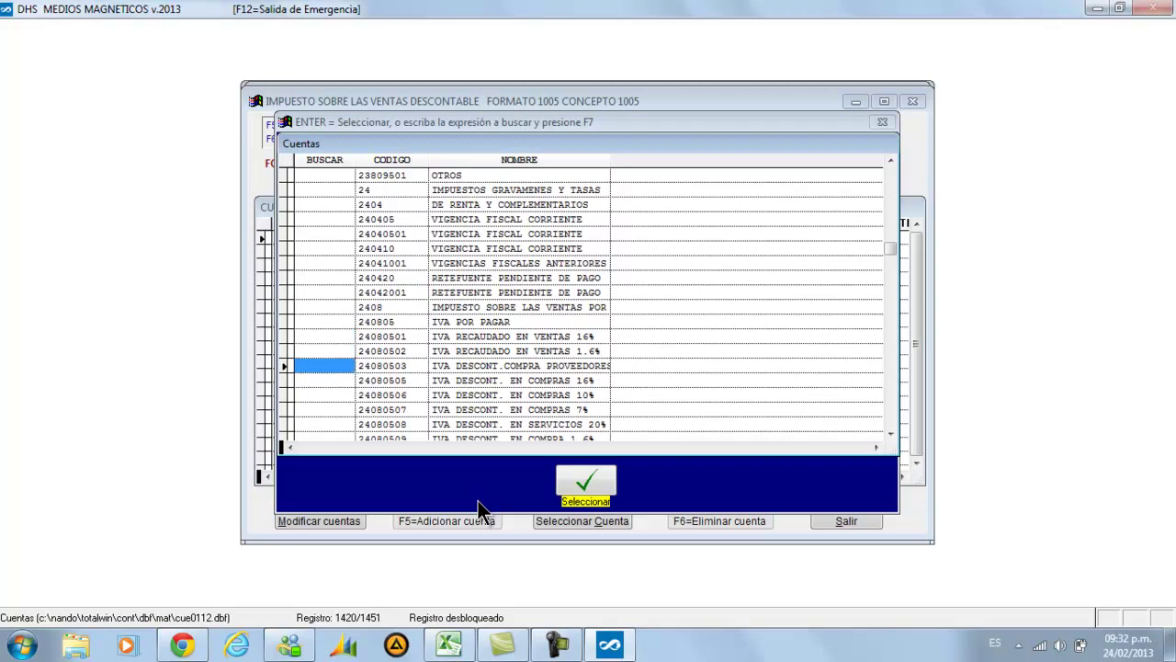
click(447, 646)
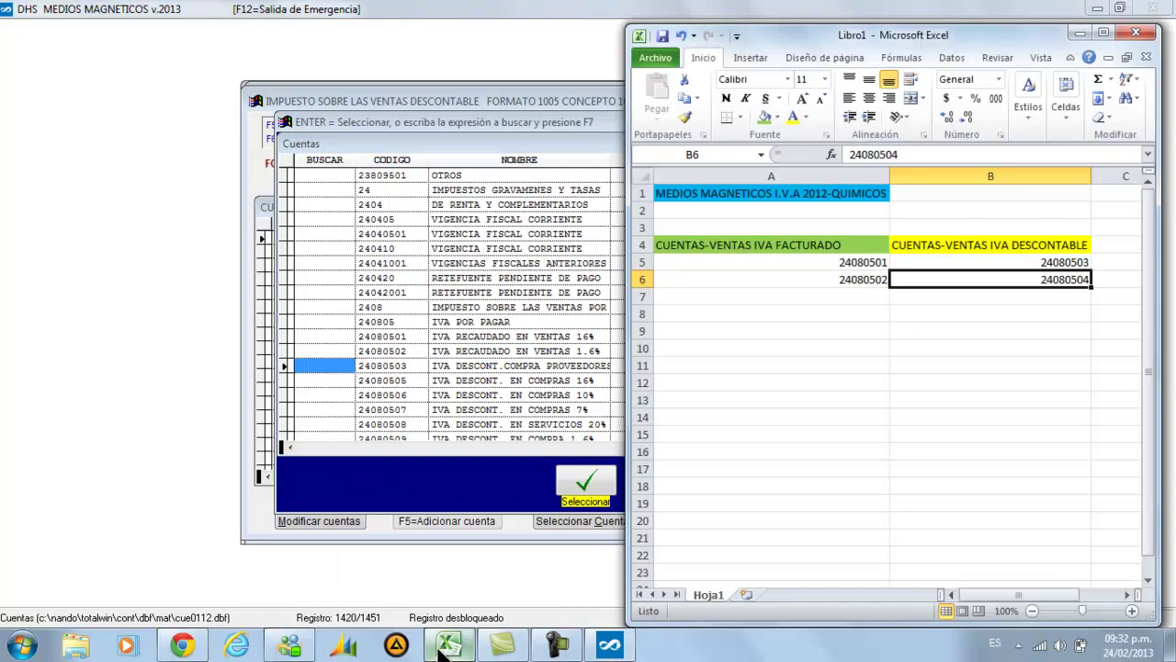
click(773, 276)
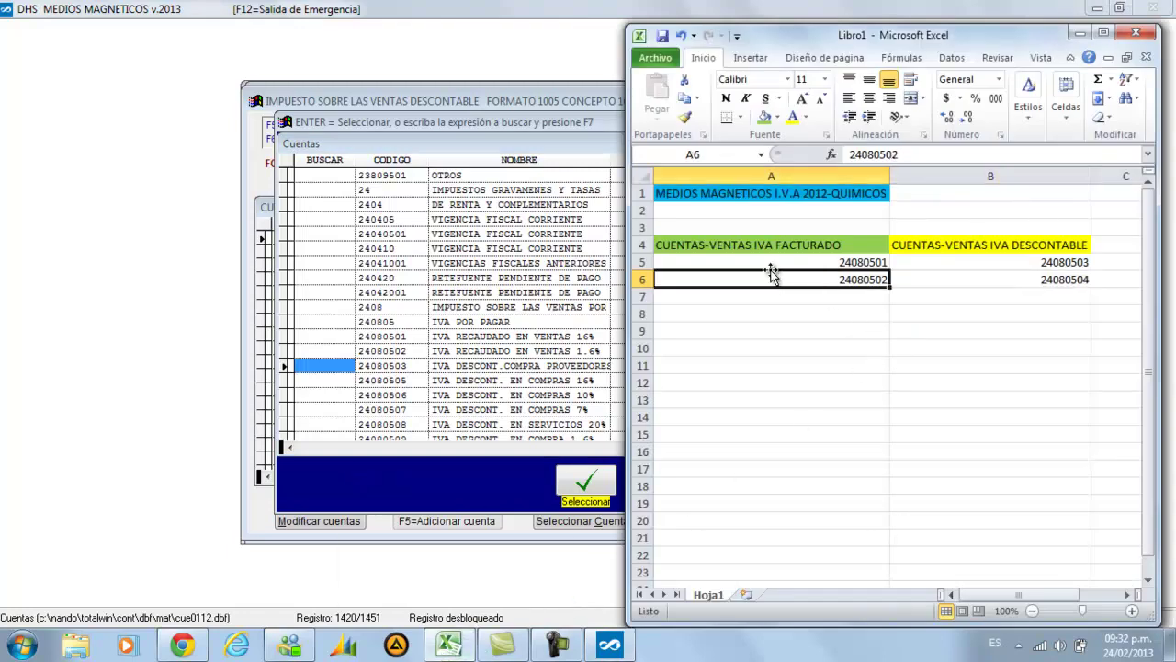
click(765, 263)
click(770, 279)
click(1082, 33)
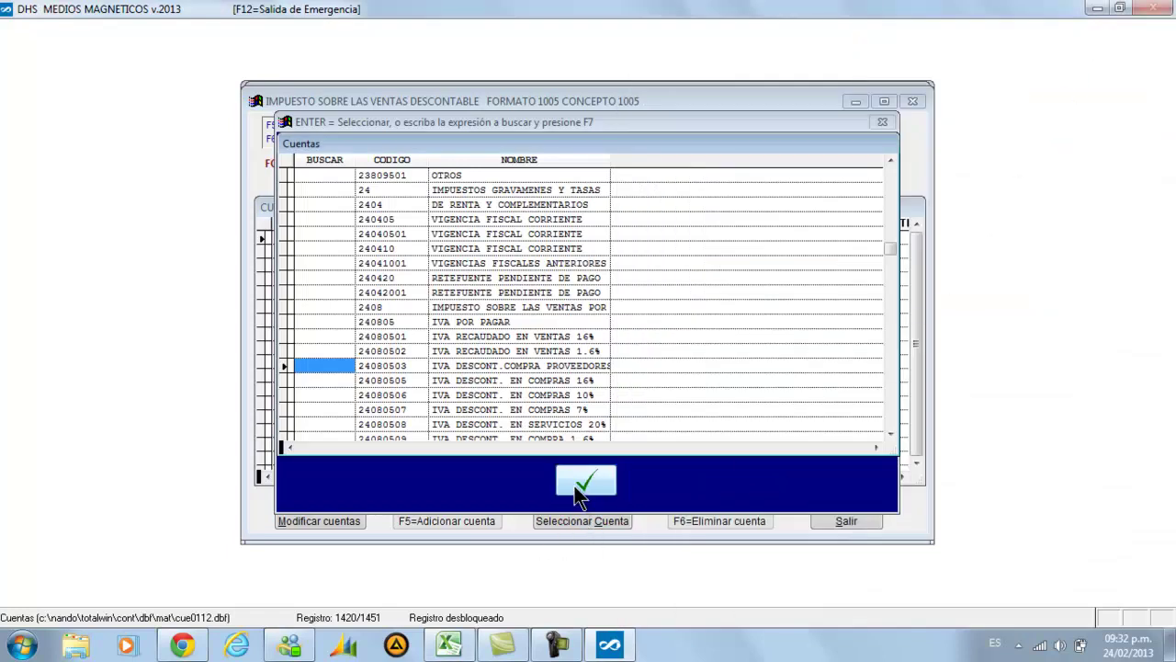
key(Return)
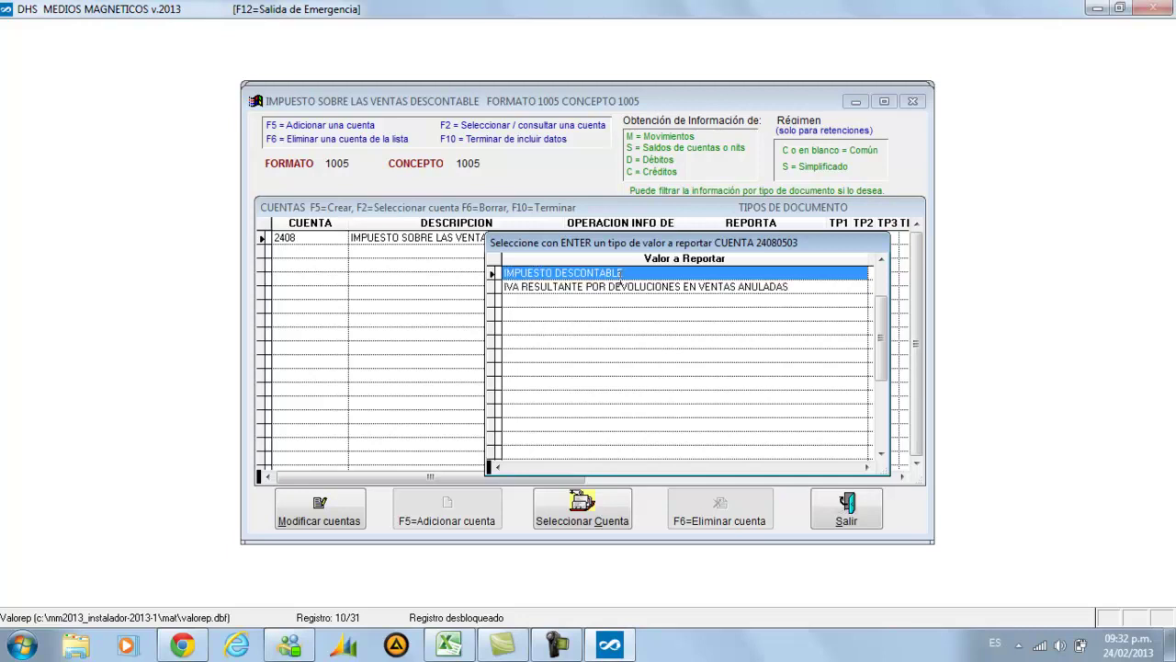
Keep IMPUESTO DESCONTABLE, not IVA RESULTANTE, as account 24080503's reported value
key(Down)
key(Up)
key(Down)
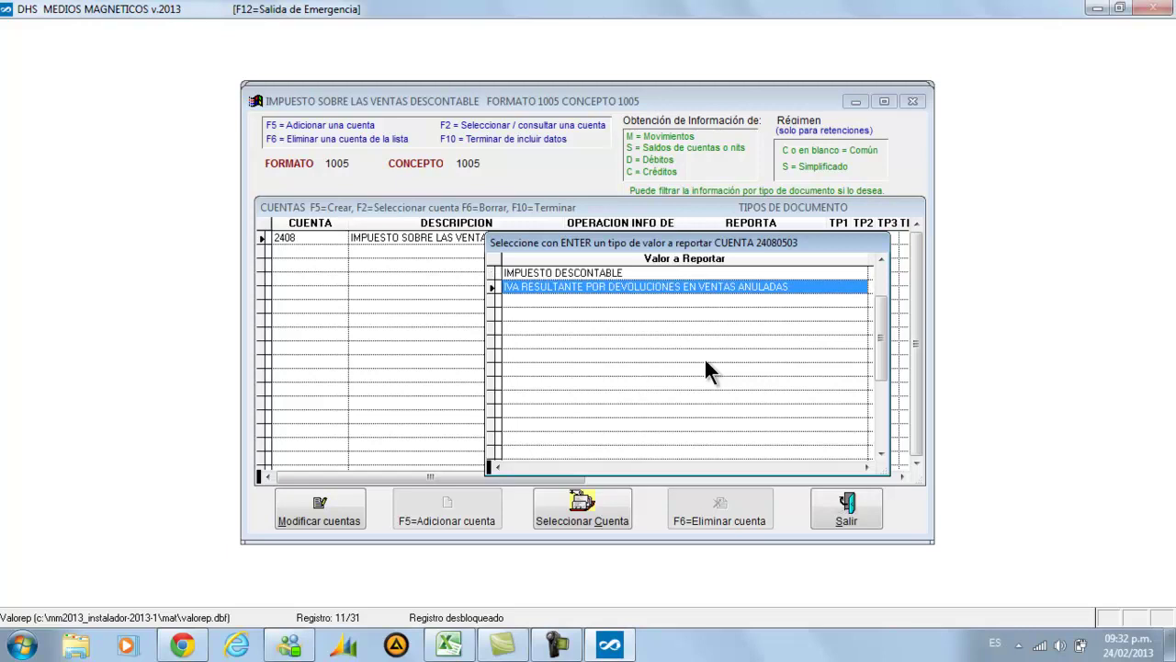
key(Up)
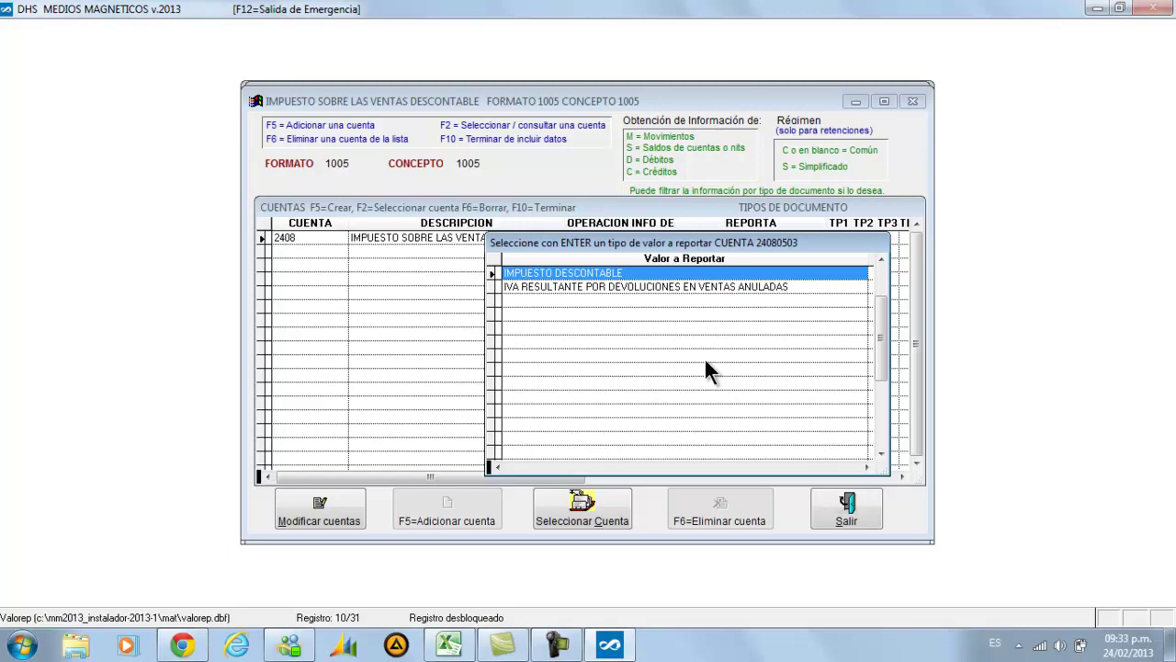
key(Return)
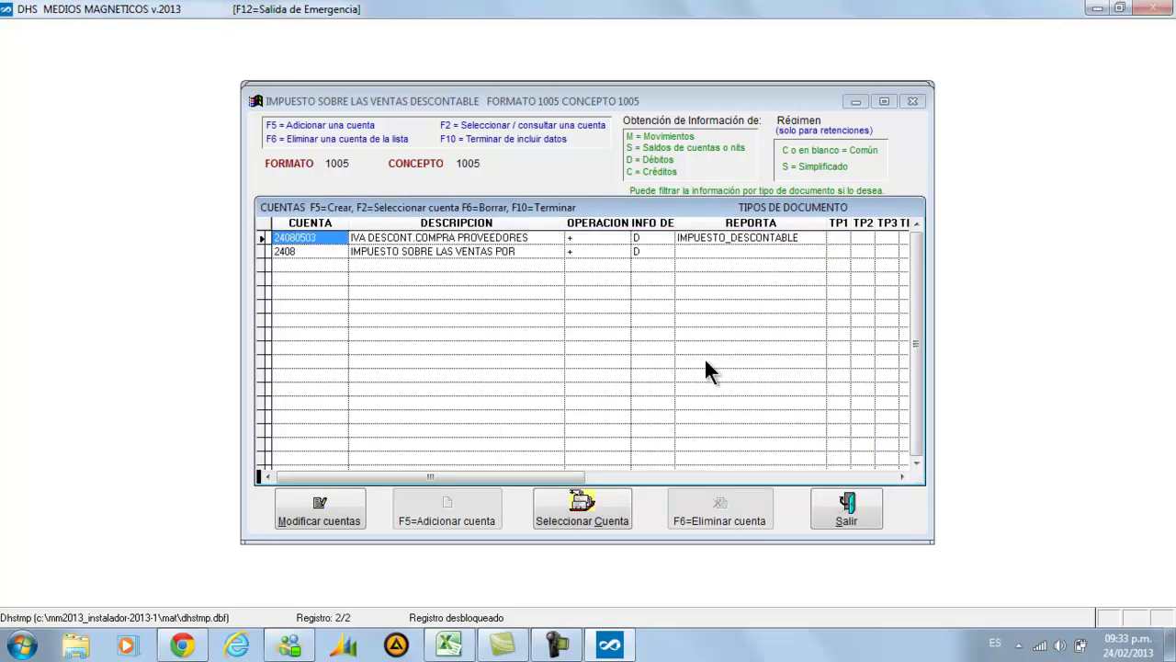
Replace account 2408 with 24080505, reported as IMPUESTO DESCONTABLE
key(Down)
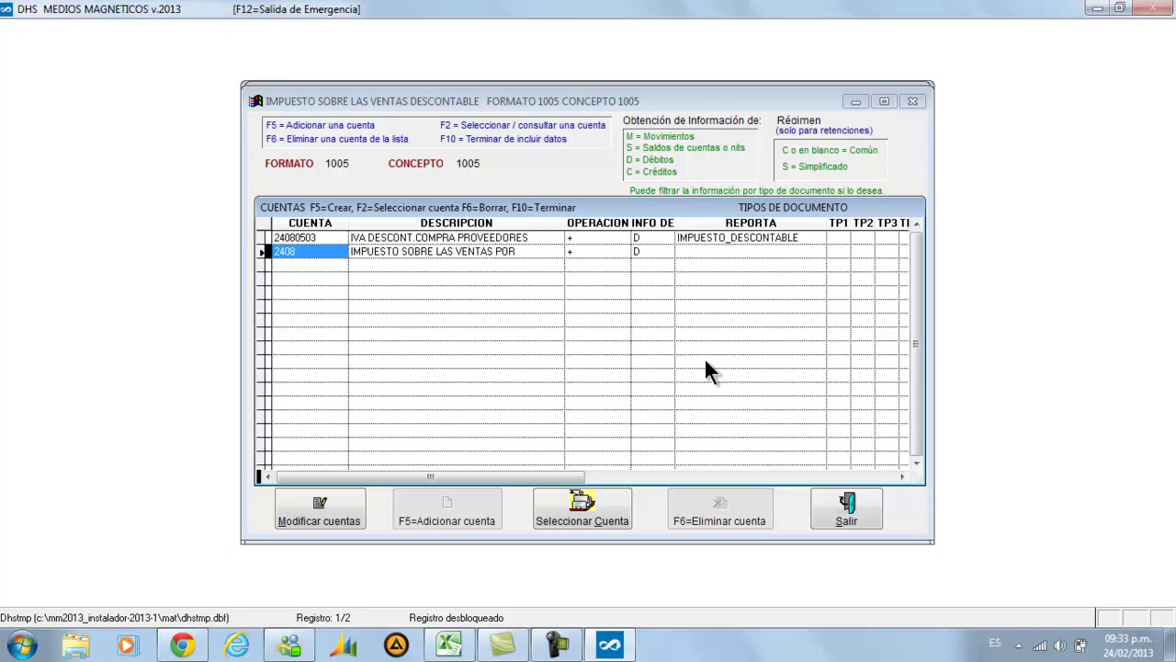
key(F2)
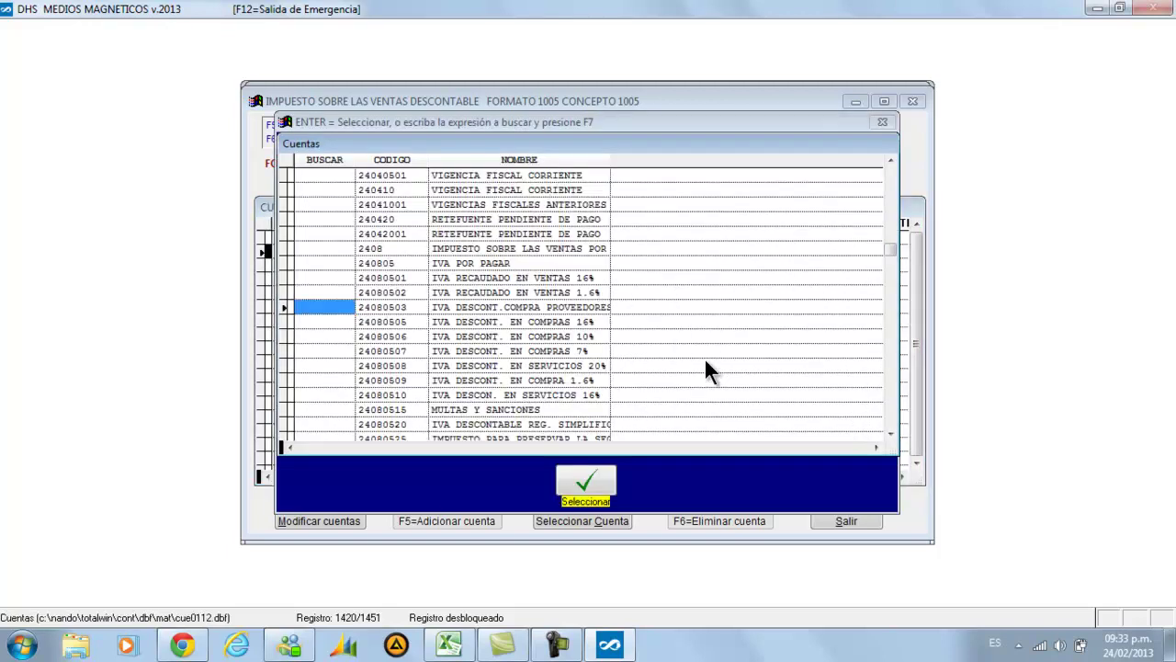
key(Down)
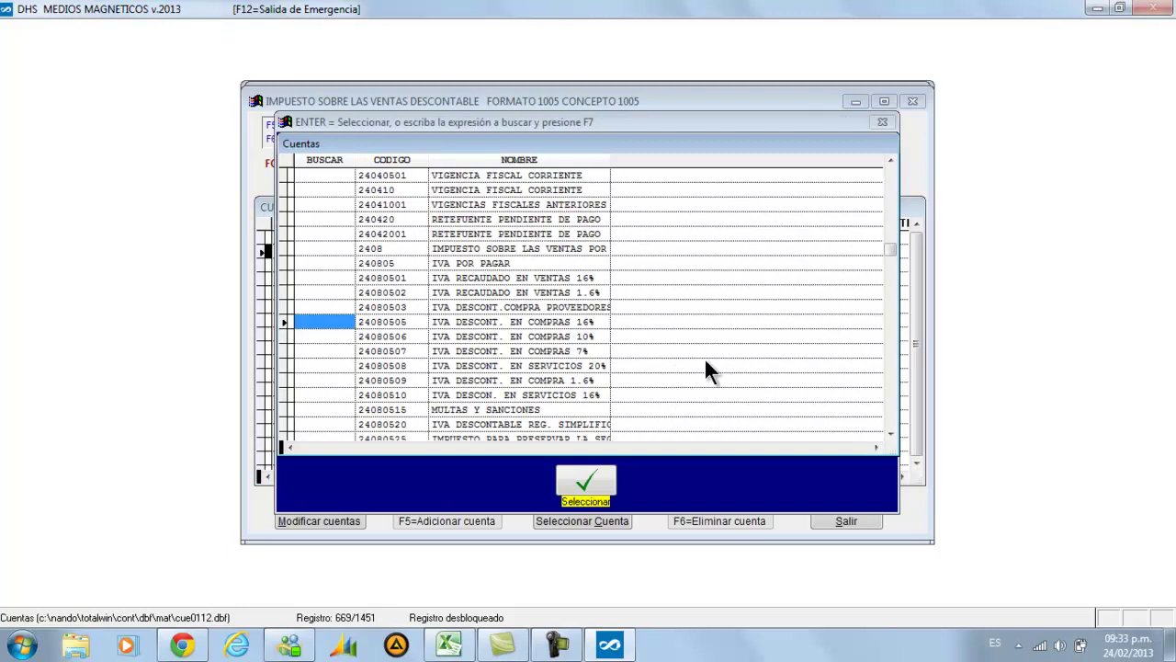
key(Return)
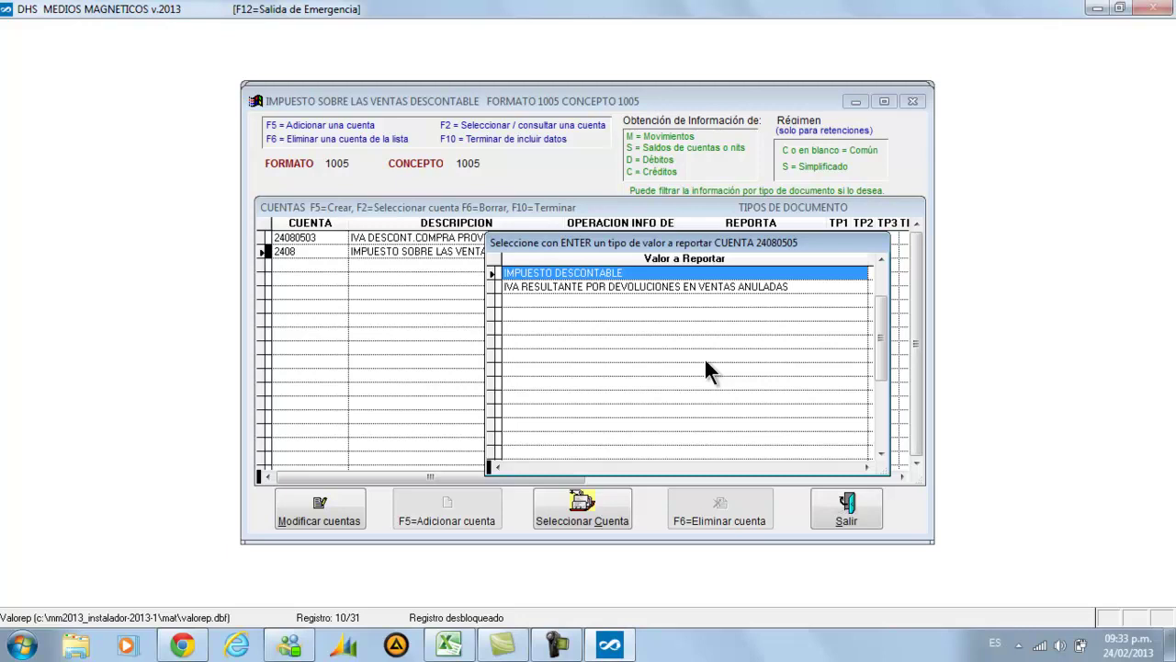
key(Return)
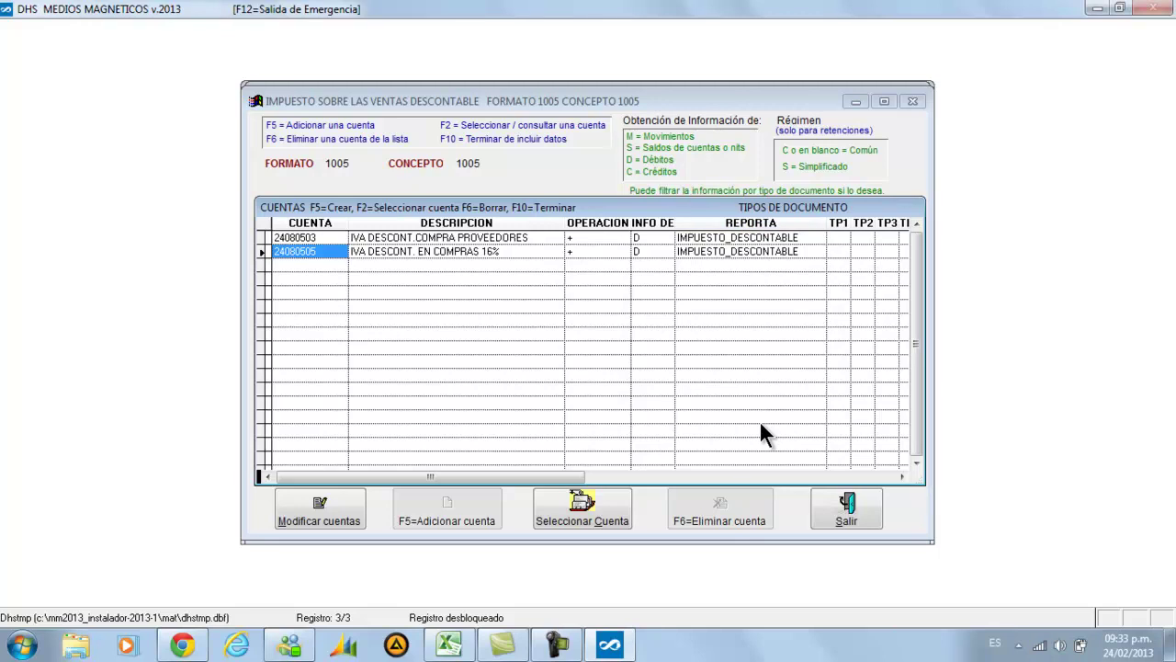
Add accounts 24080506 and 24080507 to concept 1005 as IMPUESTO DESCONTABLE
key(F2)
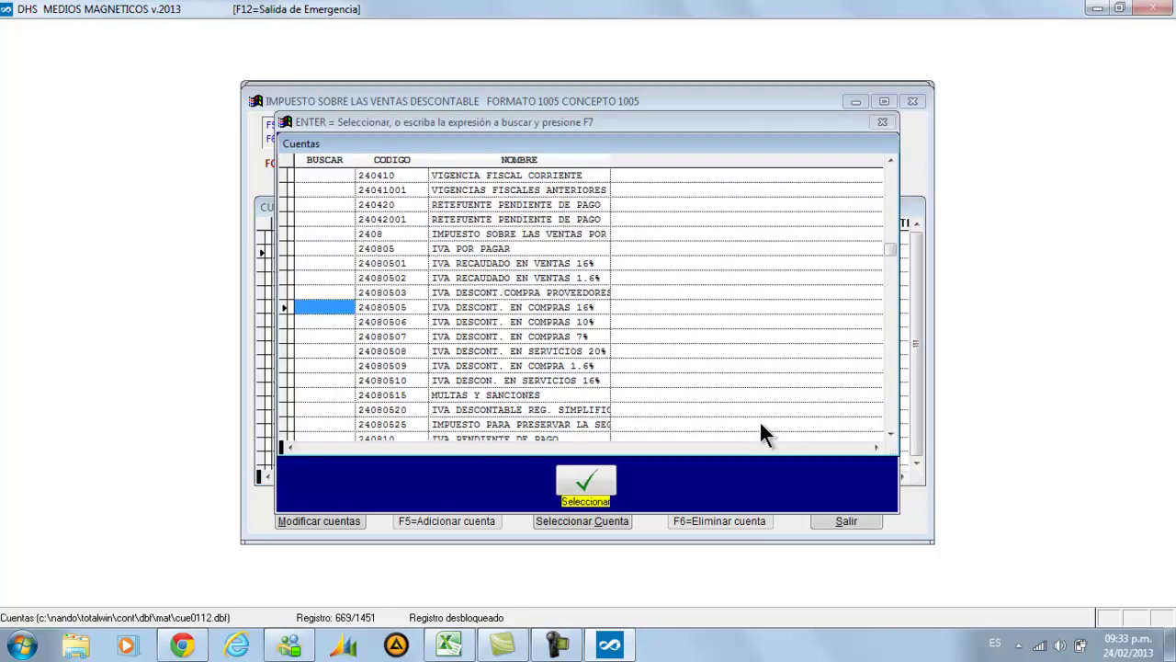
key(Down)
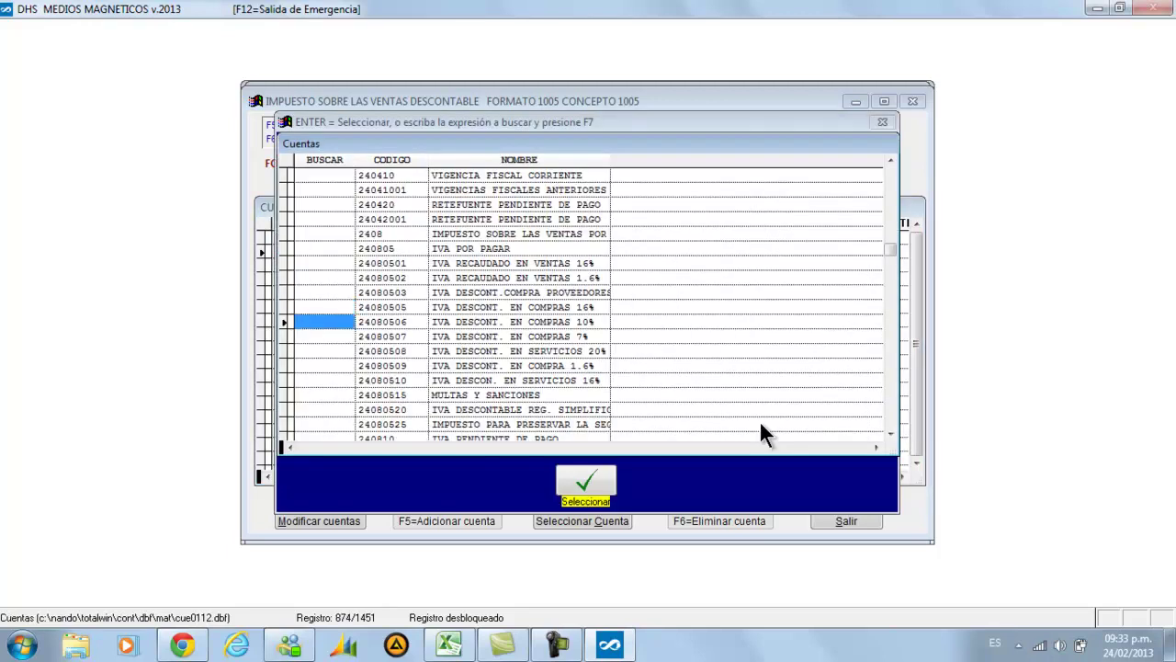
key(Return)
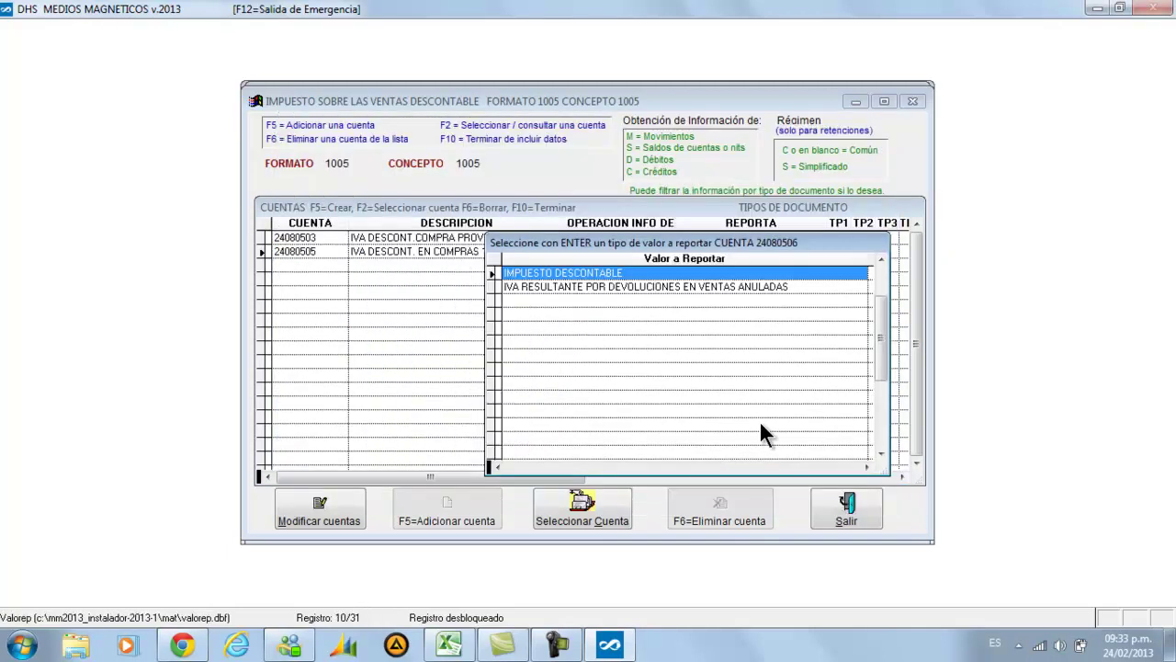
key(Return)
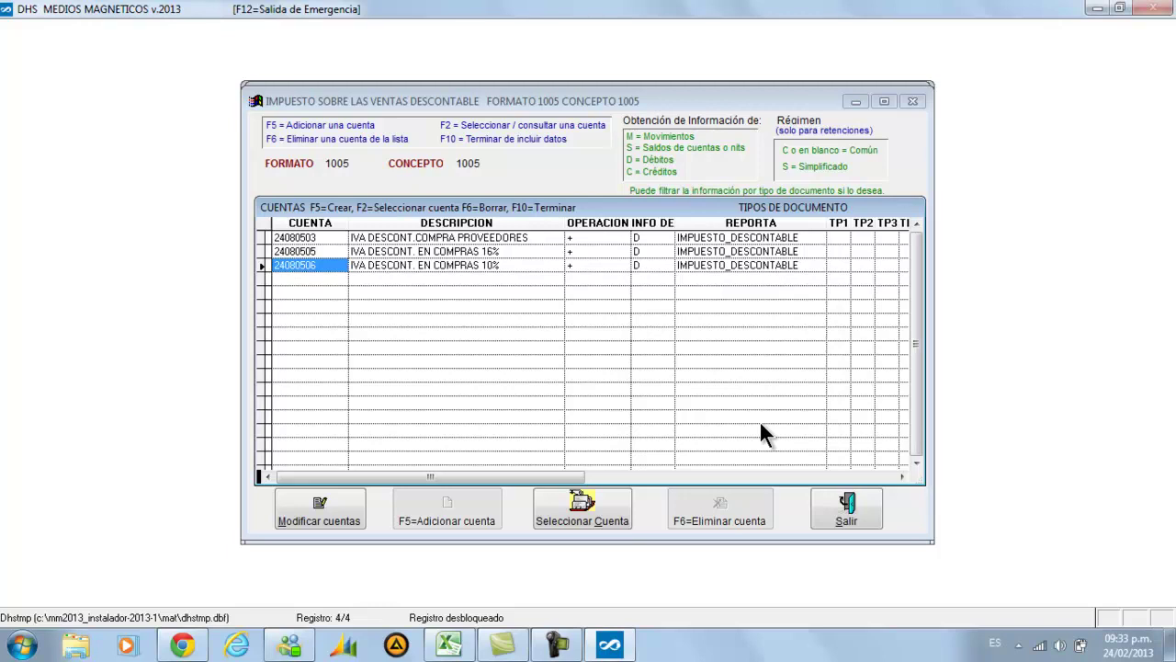
key(F2)
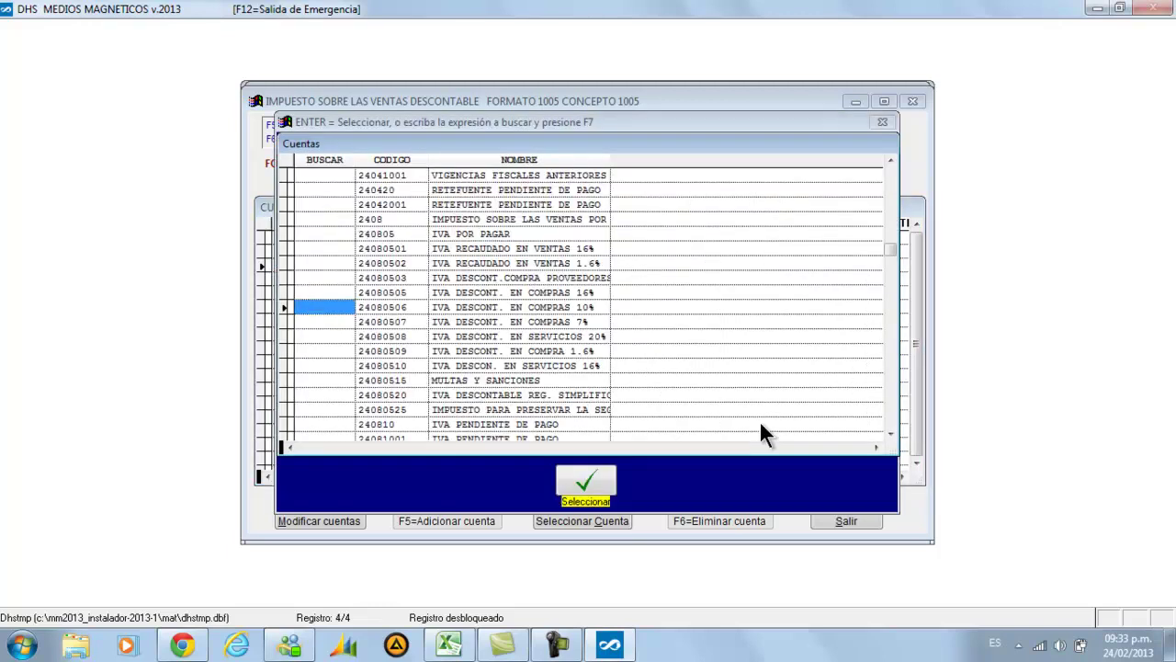
key(Down)
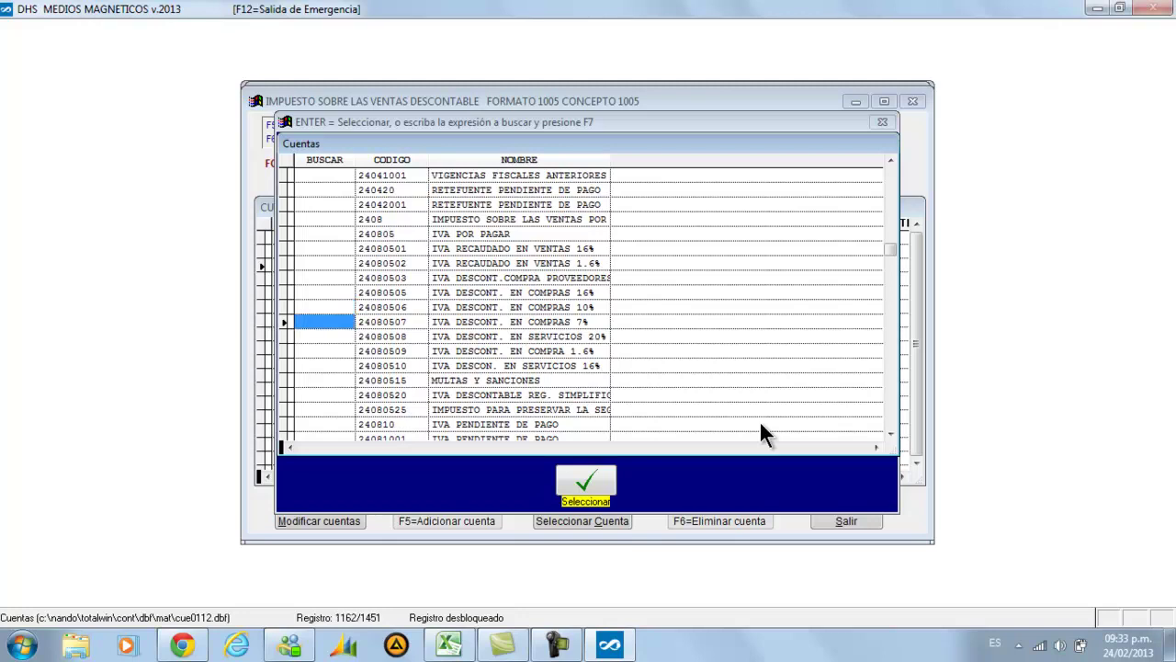
key(Return)
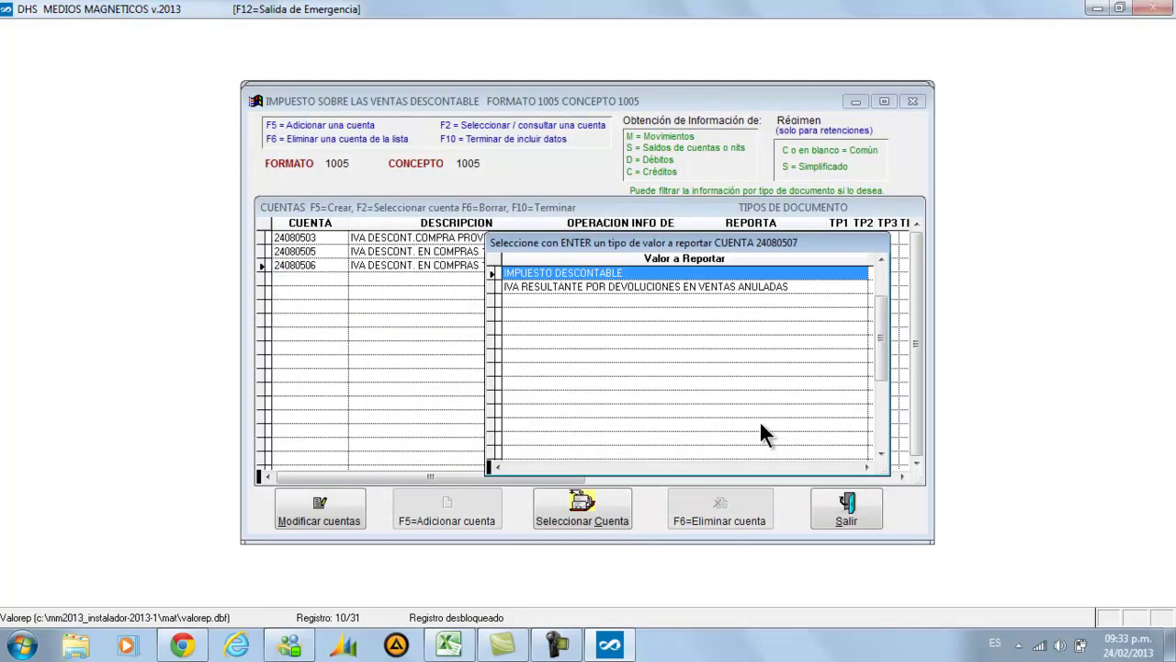
key(Return)
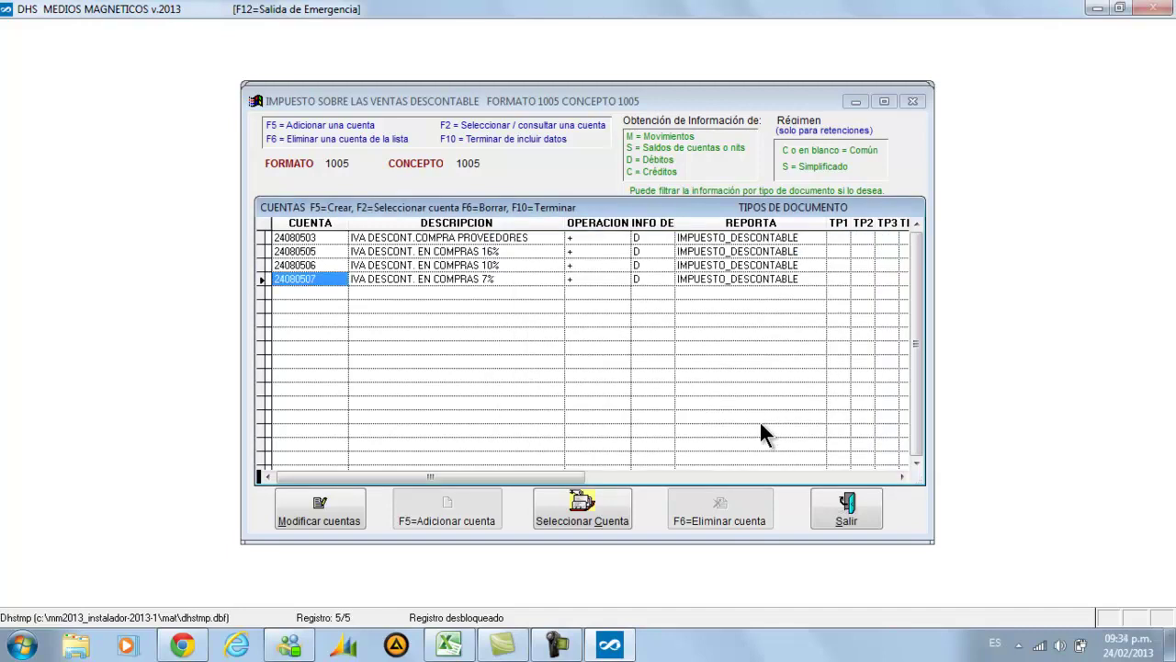
Add account 24080508 as IMPUESTO DESCONTABLE and finish the account list with F10
key(F2)
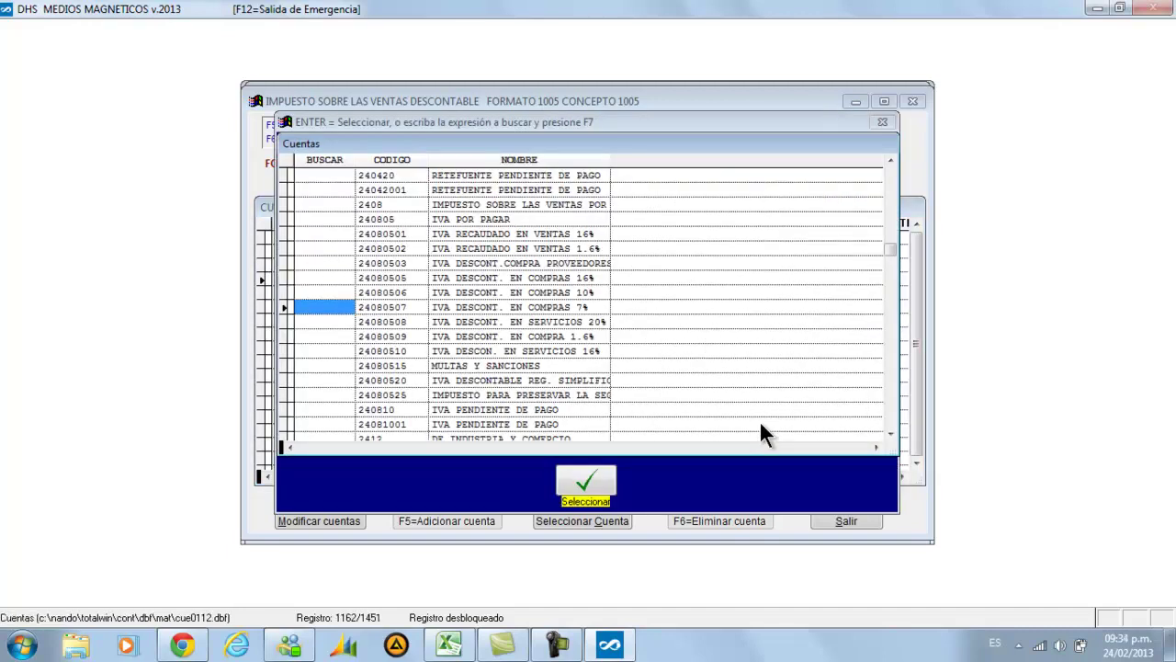
key(Down)
key(Return)
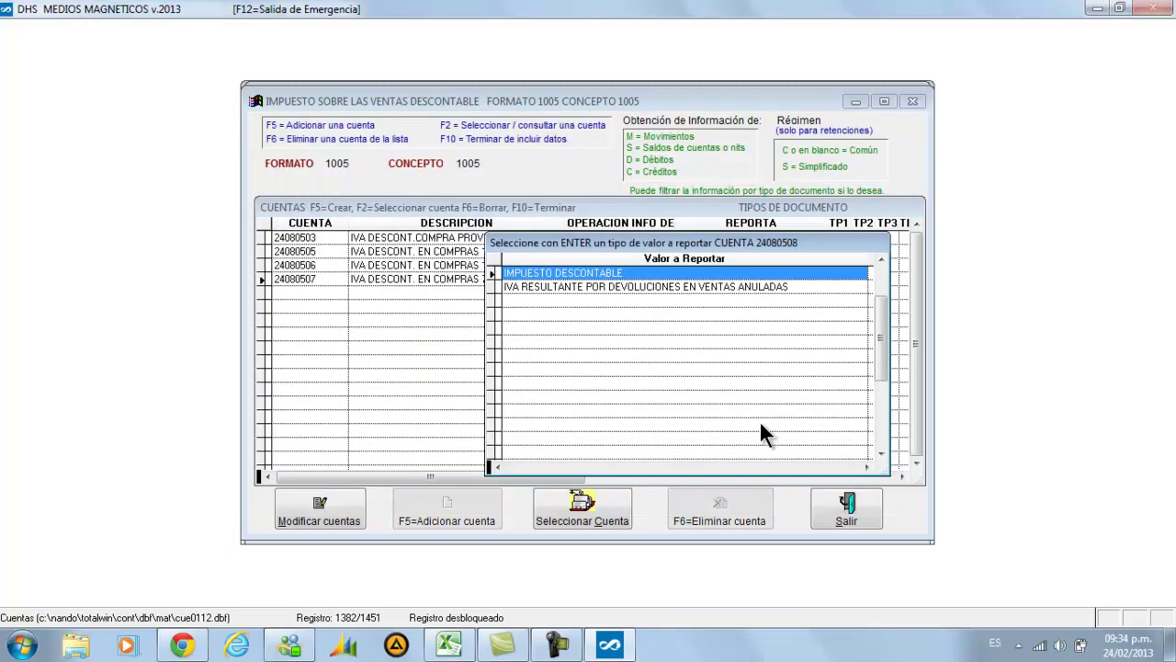
key(Return)
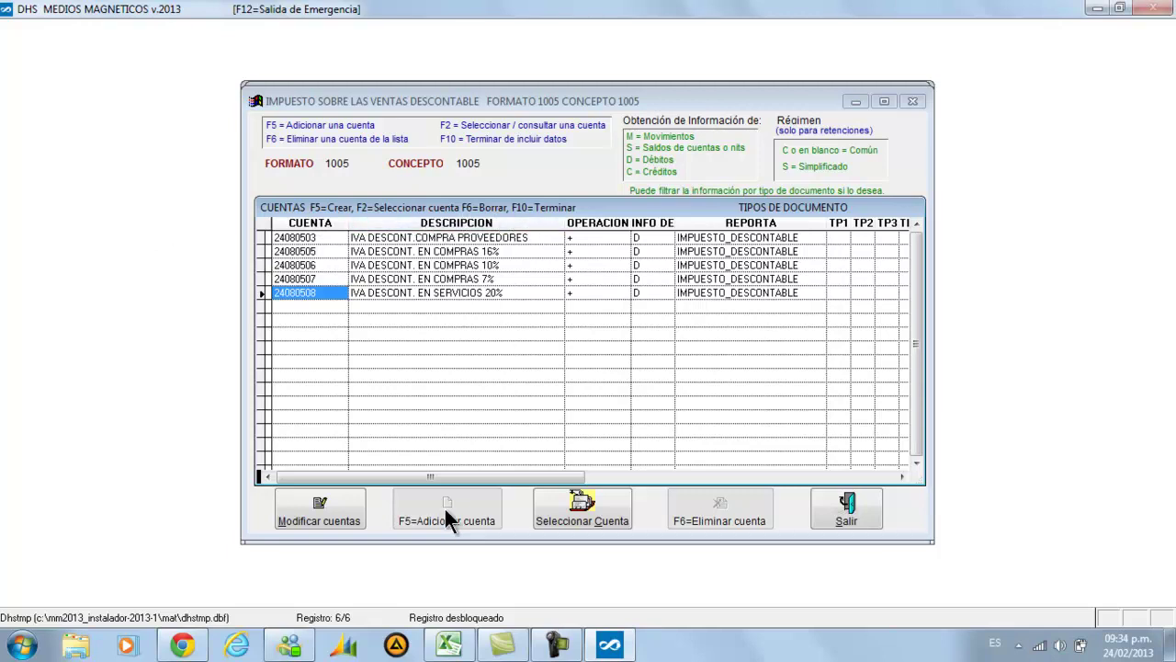
key(F10)
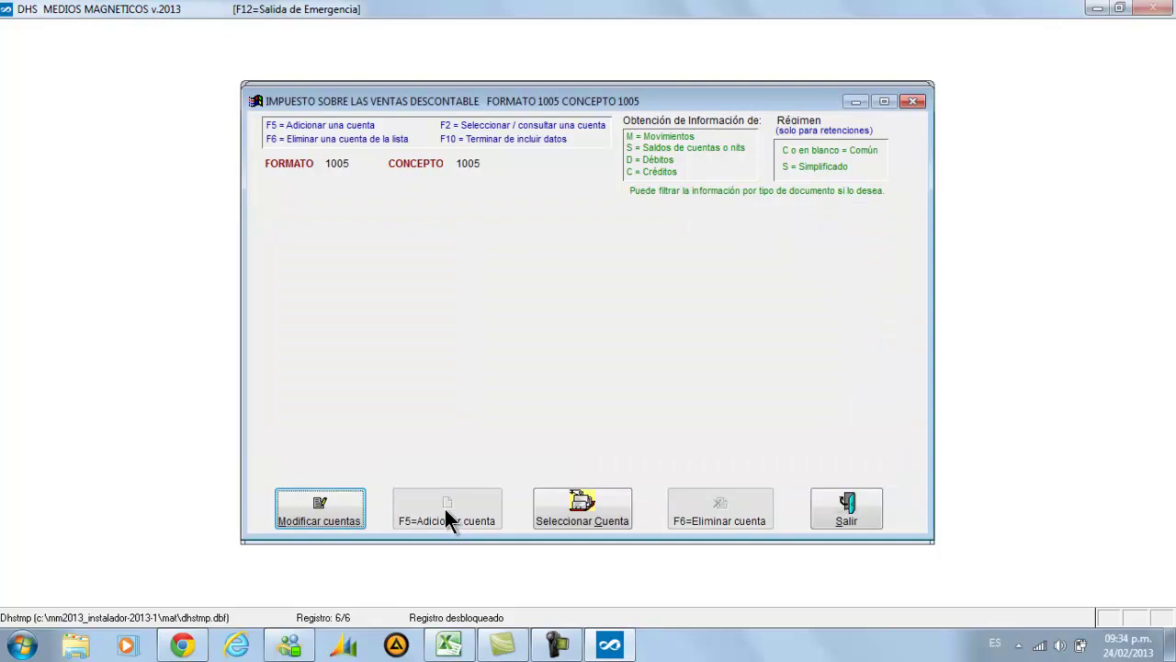
Close the concept windows and generate format 1005 for concept 1005 only, not TODOS
click(820, 504)
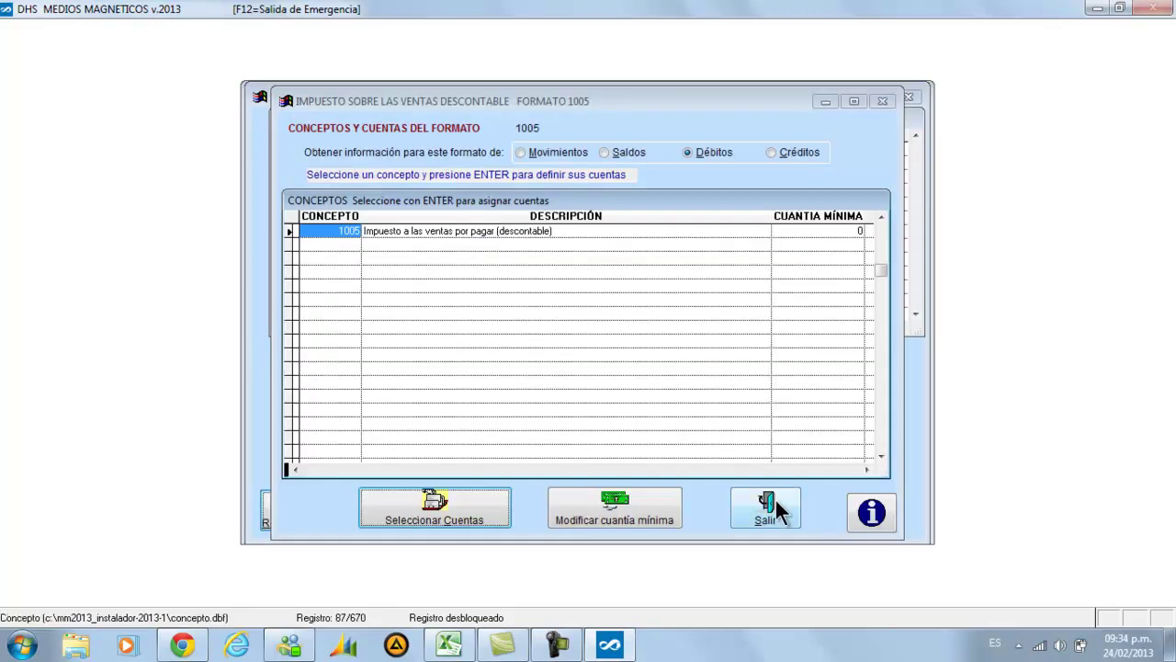
click(775, 507)
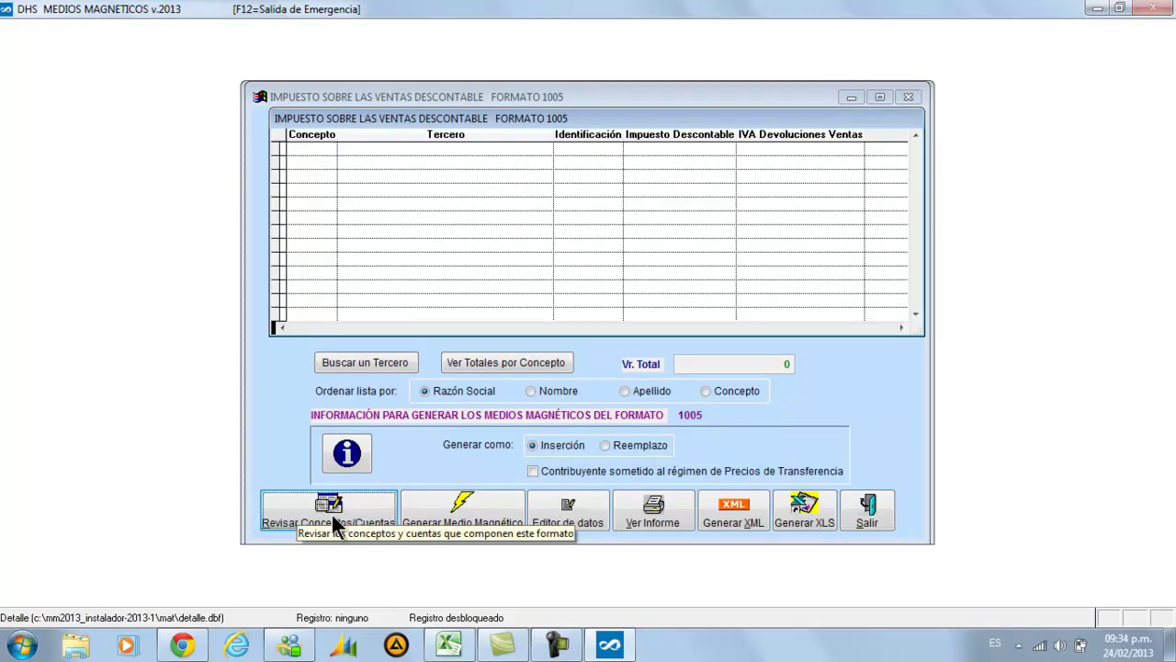
click(444, 517)
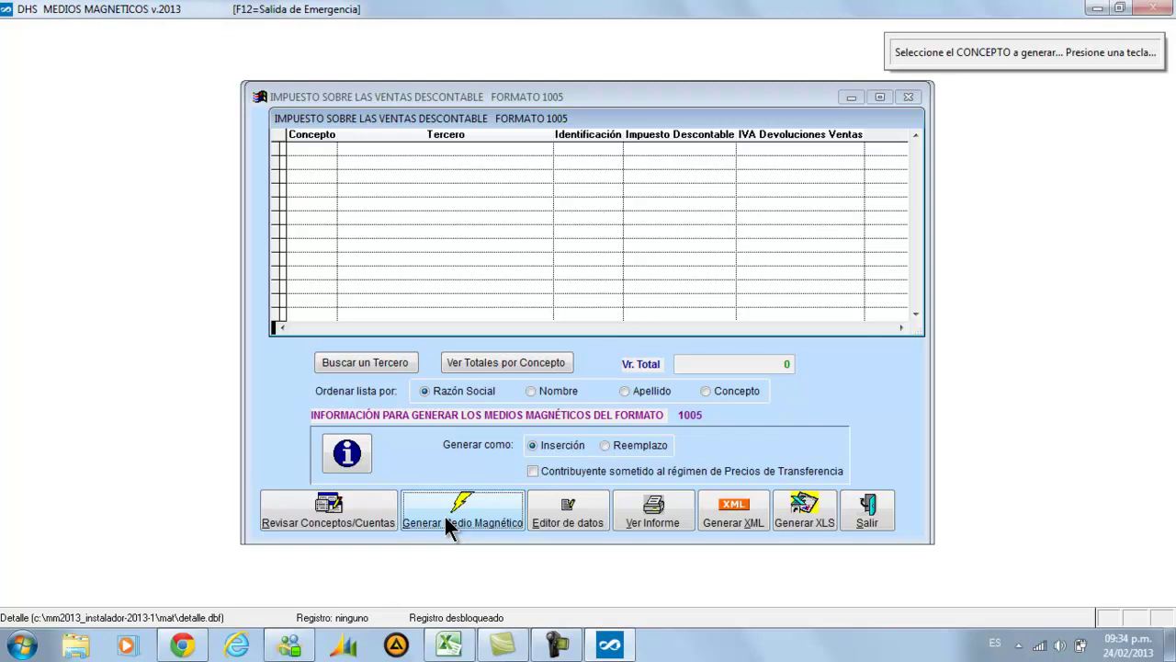
key(Return)
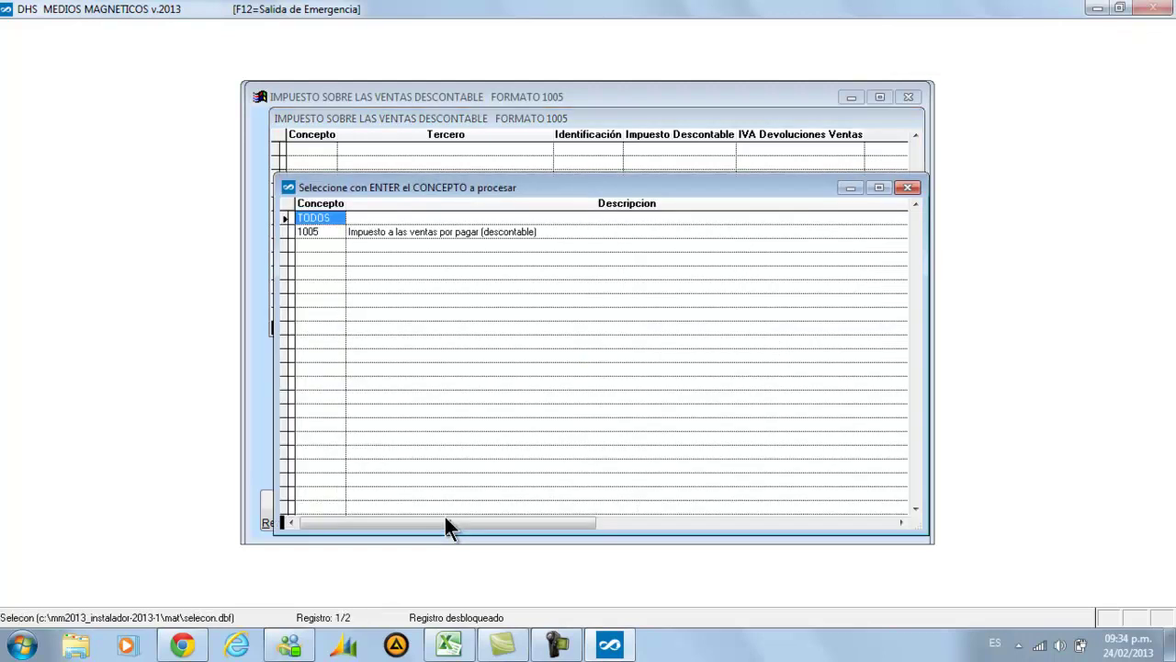
key(Down)
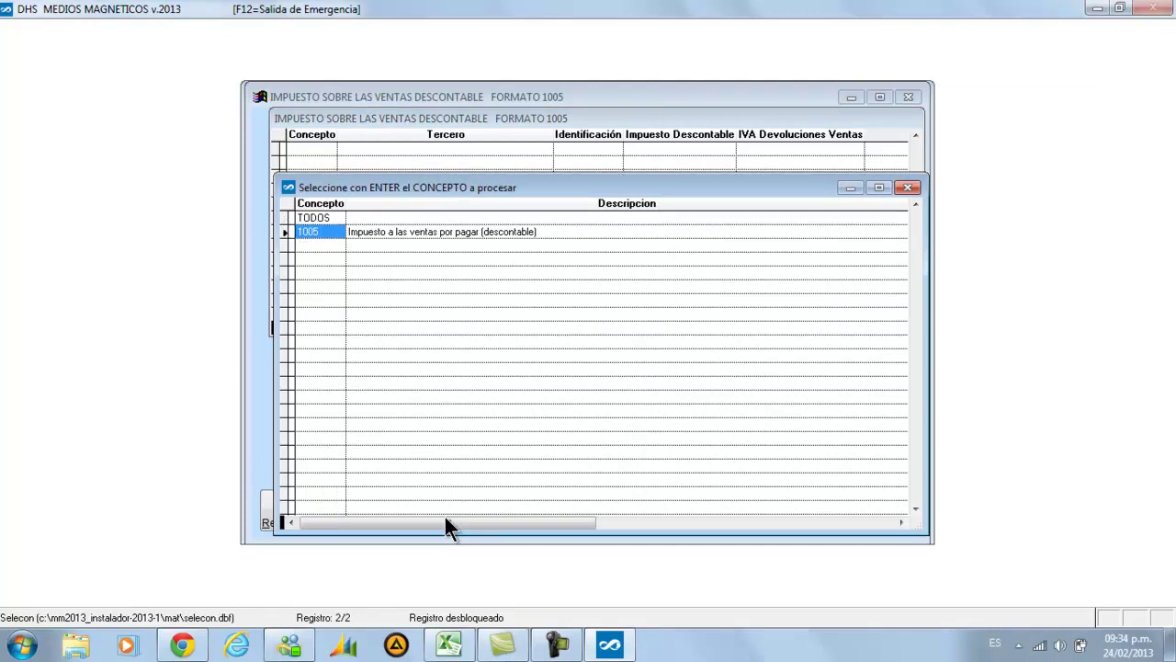
key(Up)
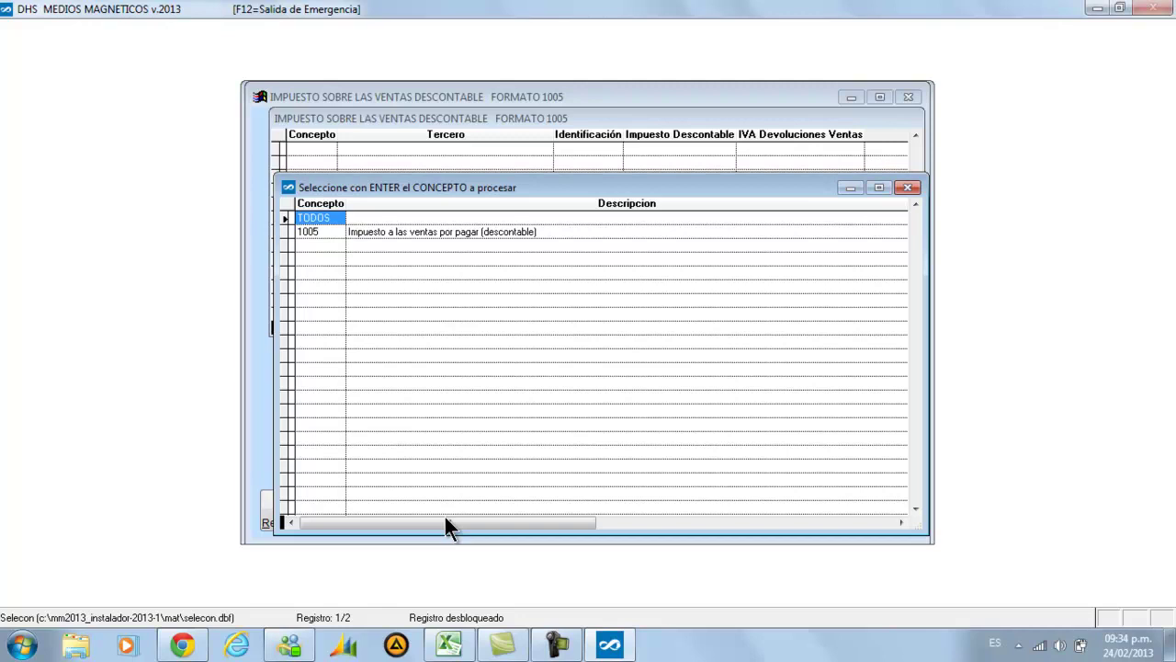
key(Down)
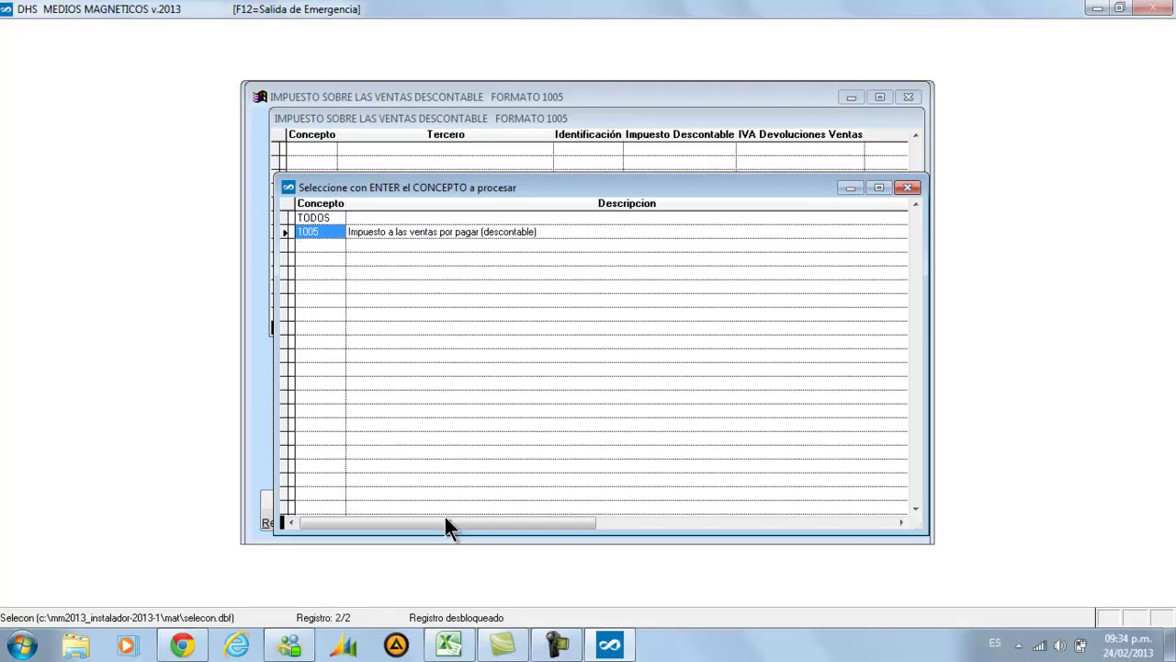
key(Return)
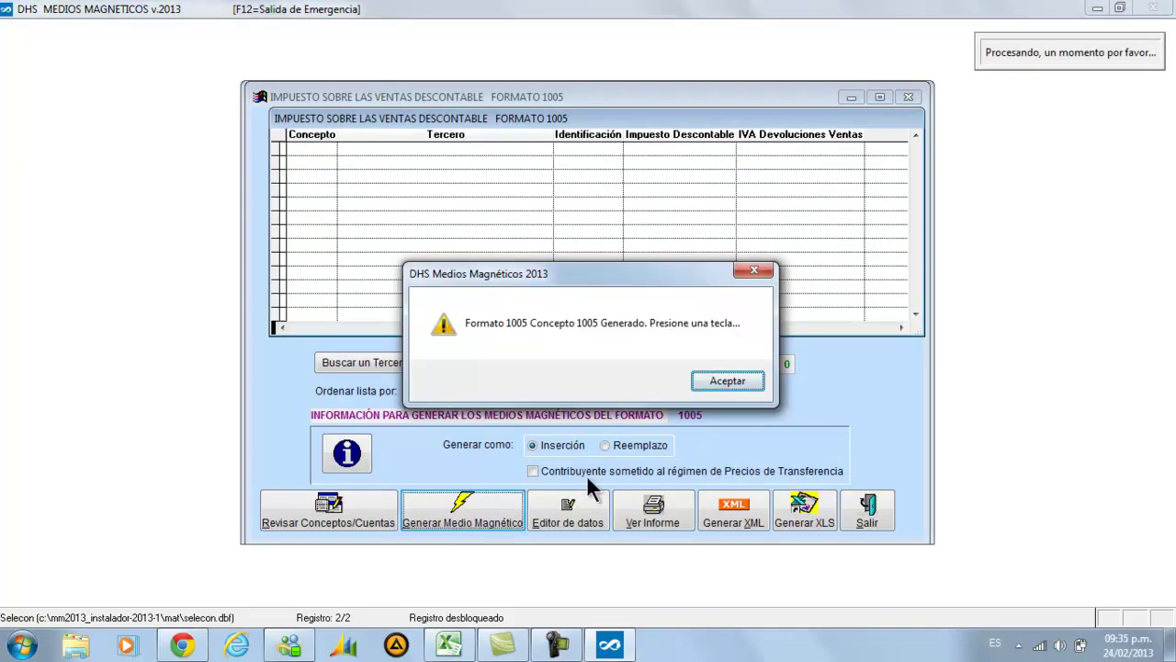
Dismiss the Generado message and browse the 1005 records from CAN WEST down to QUIMICA INTERKROL LTDA
click(724, 380)
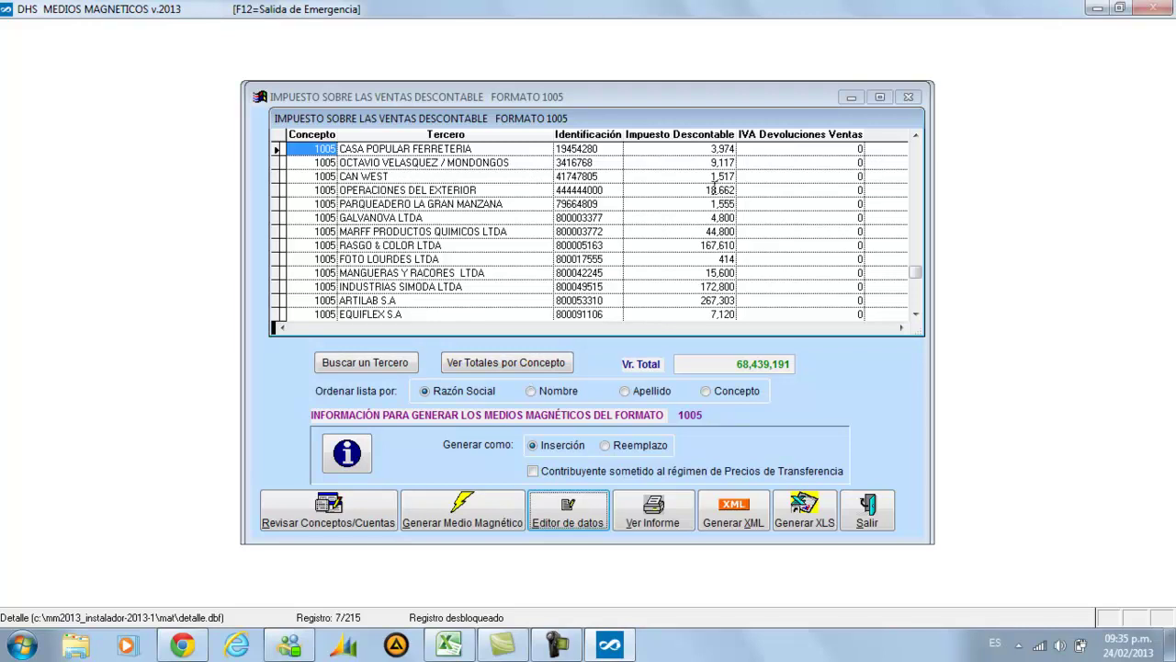
click(675, 177)
key(Down)
key(Down)
key(Down)
key(Down)
key(Down)
key(Down)
key(Down)
key(Down)
key(Down)
key(Down)
key(Down)
key(Up)
key(Up)
key(Up)
key(Up)
key(Up)
key(Up)
key(Up)
key(Up)
key(Up)
key(Up)
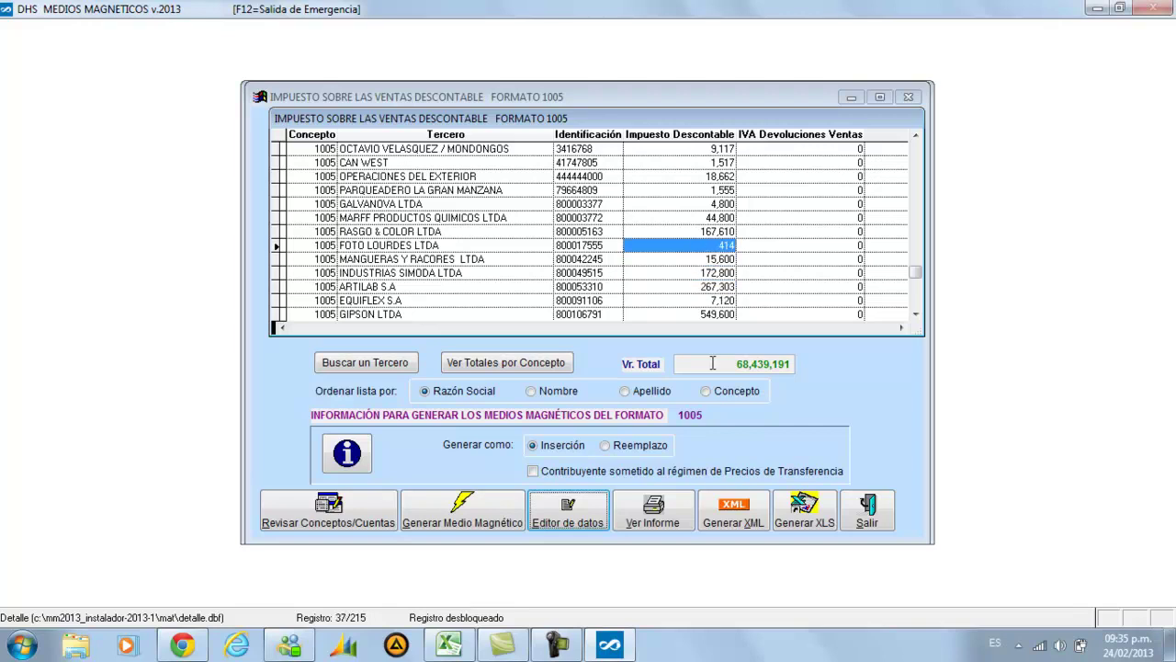
key(Up)
key(Up)
key(Up)
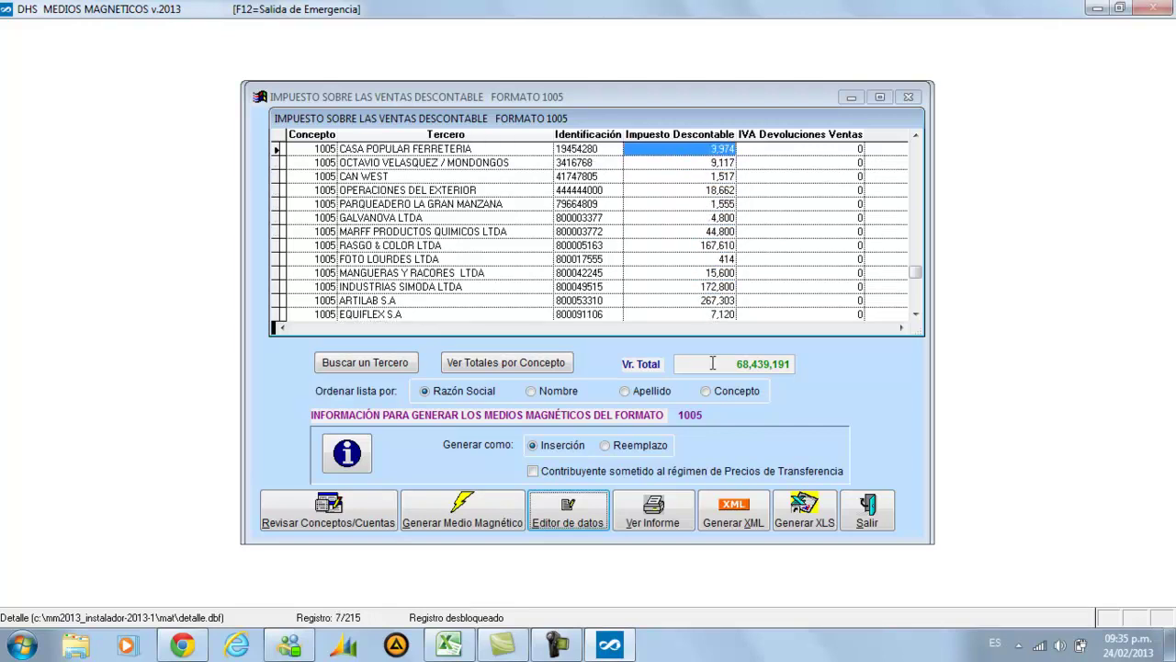
key(Down)
key(Down)
key(Down)
key(Down)
key(Down)
key(Down)
key(Down)
key(Down)
key(Down)
key(Down)
key(Down)
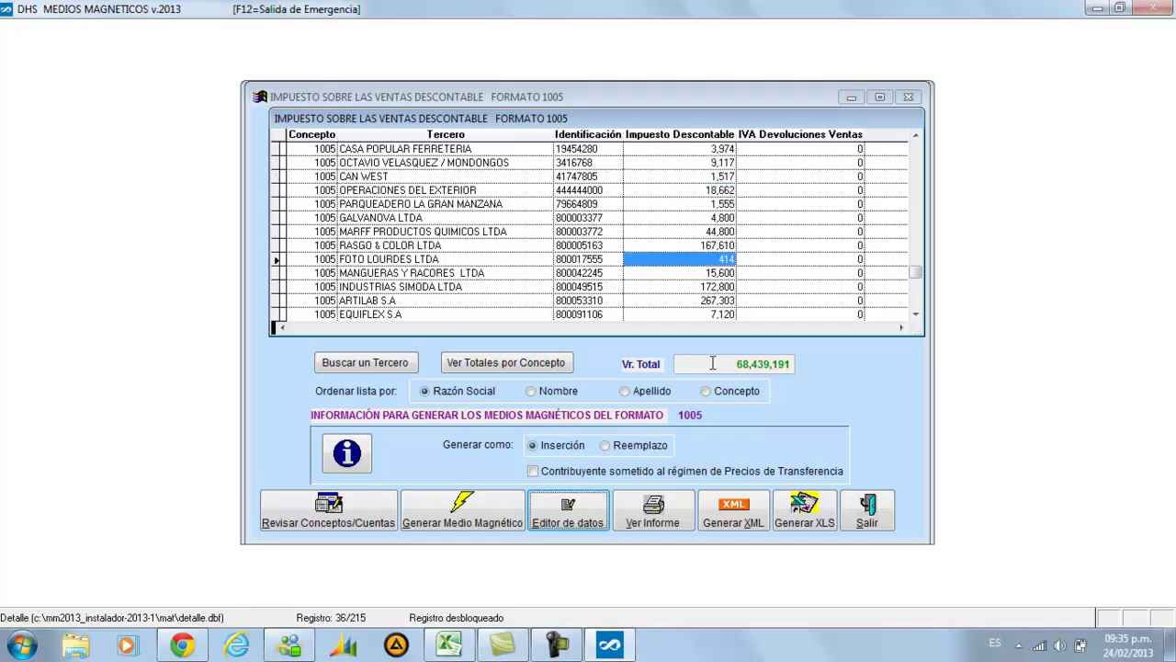
key(Down)
key(Down)
key(Down)
key(Down)
key(Down)
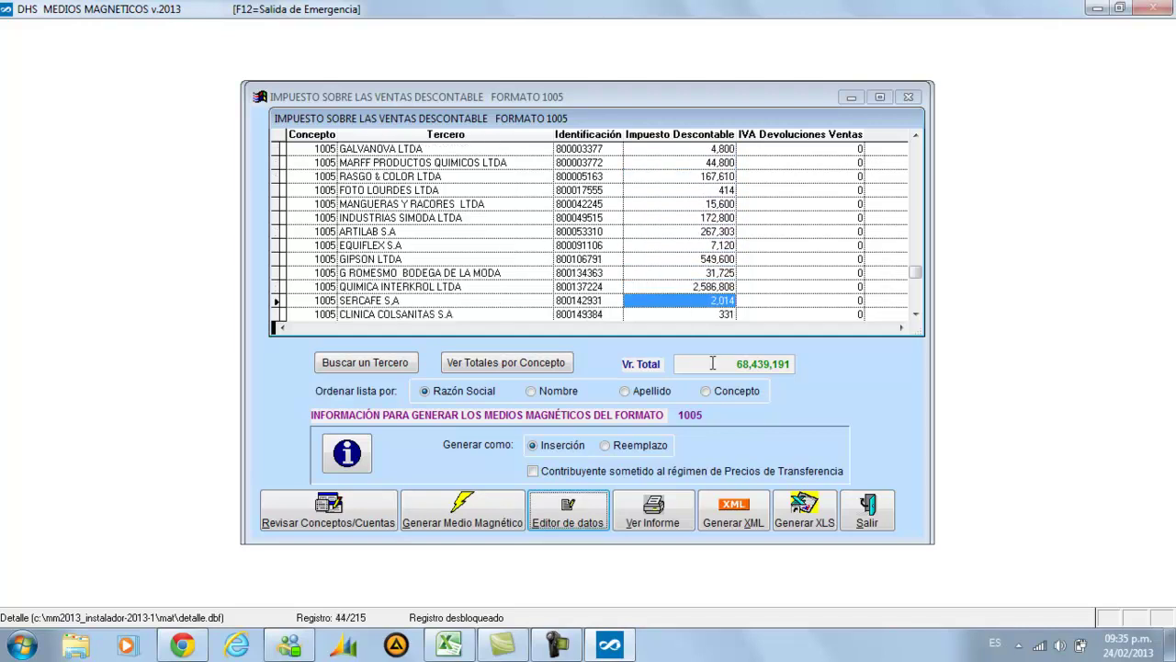
key(Up)
key(Up)
key(Up)
key(Up)
key(Down)
key(Down)
key(Down)
key(Down)
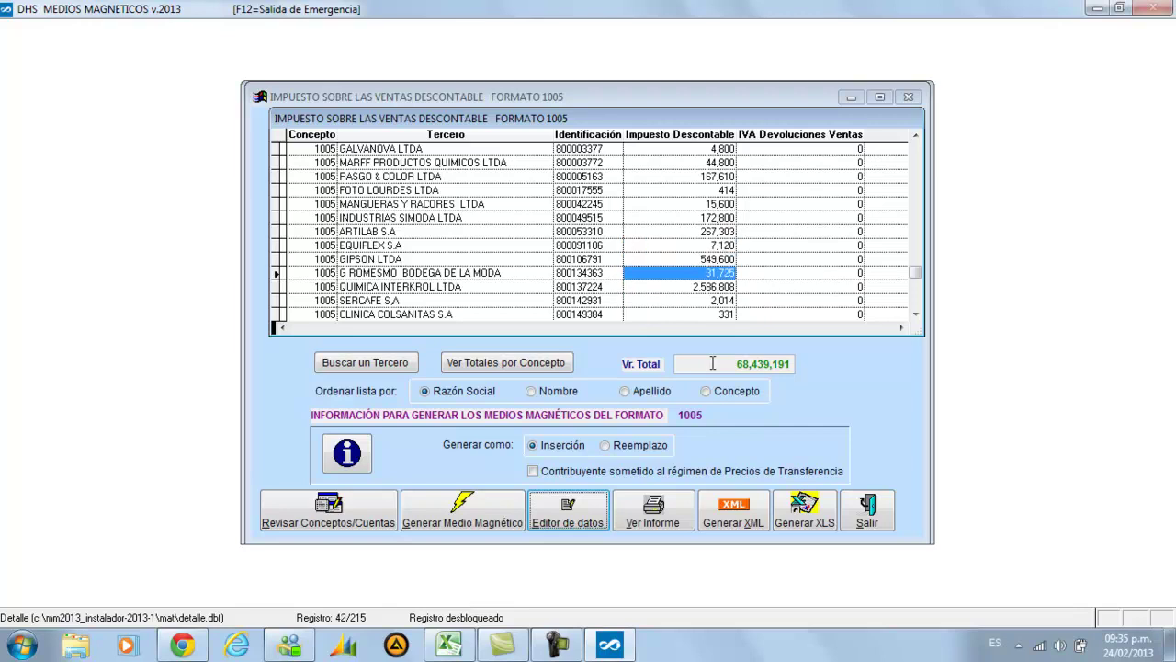
key(Down)
key(Down)
key(Down)
key(Up)
key(Up)
key(Up)
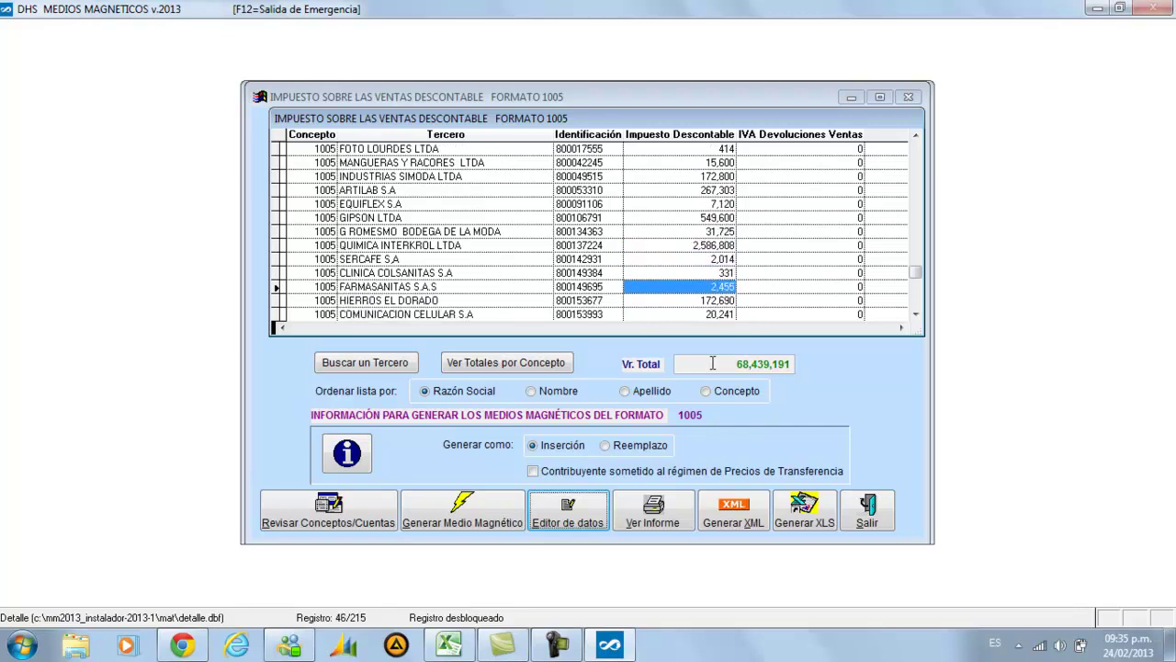
key(Up)
key(Up)
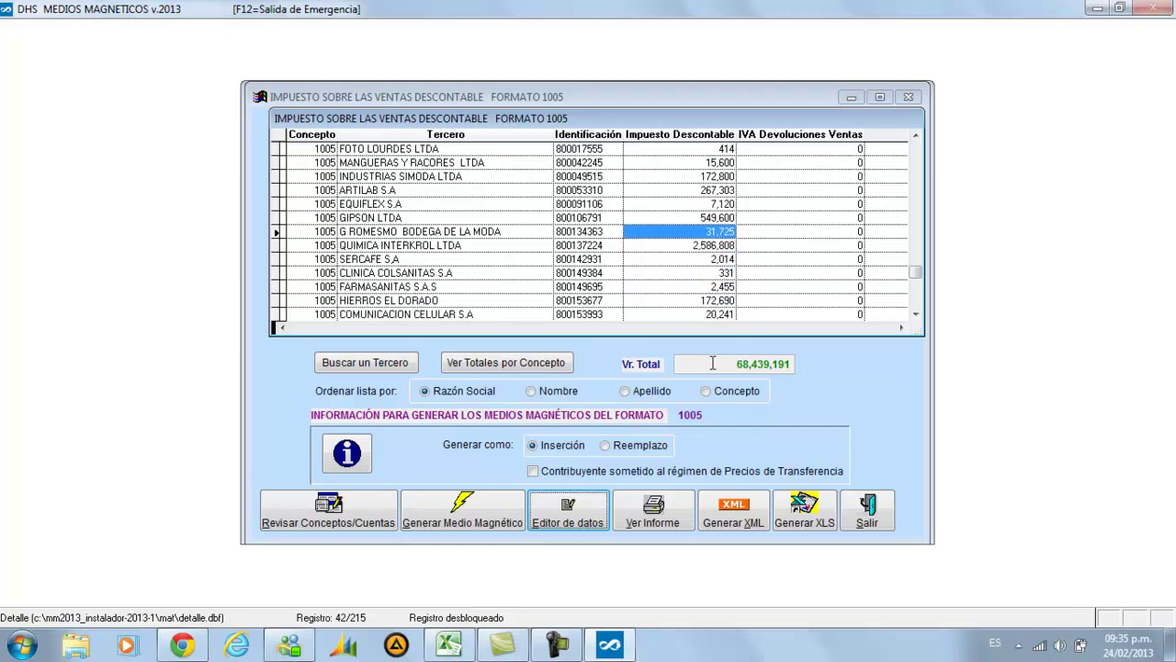
key(Down)
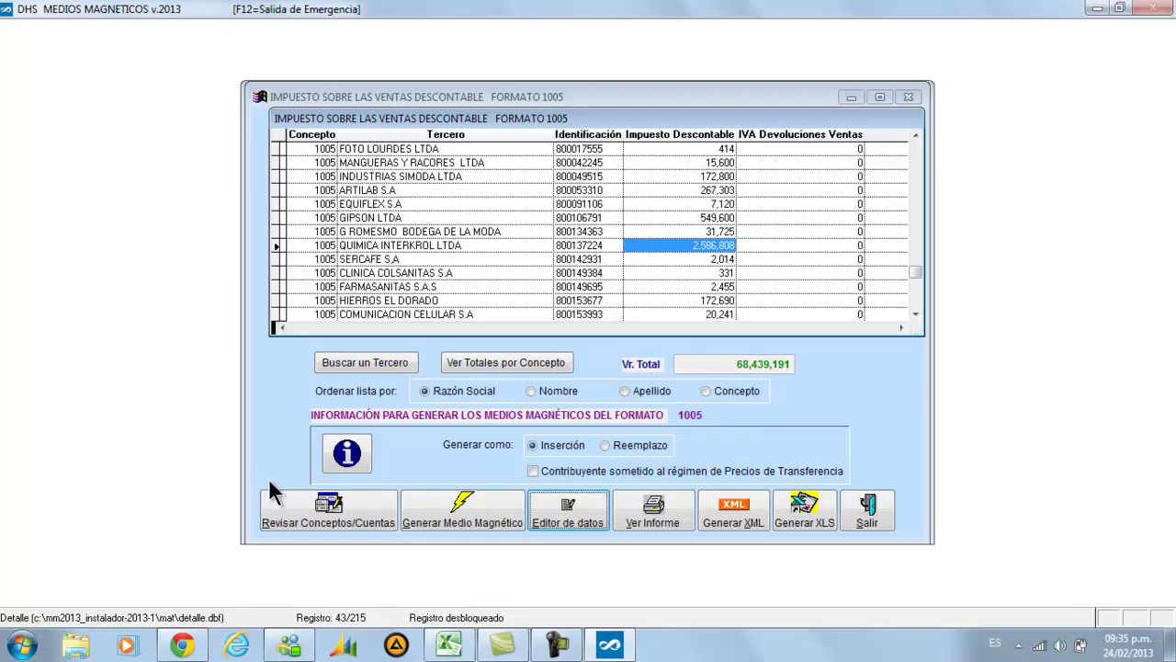
click(25, 645)
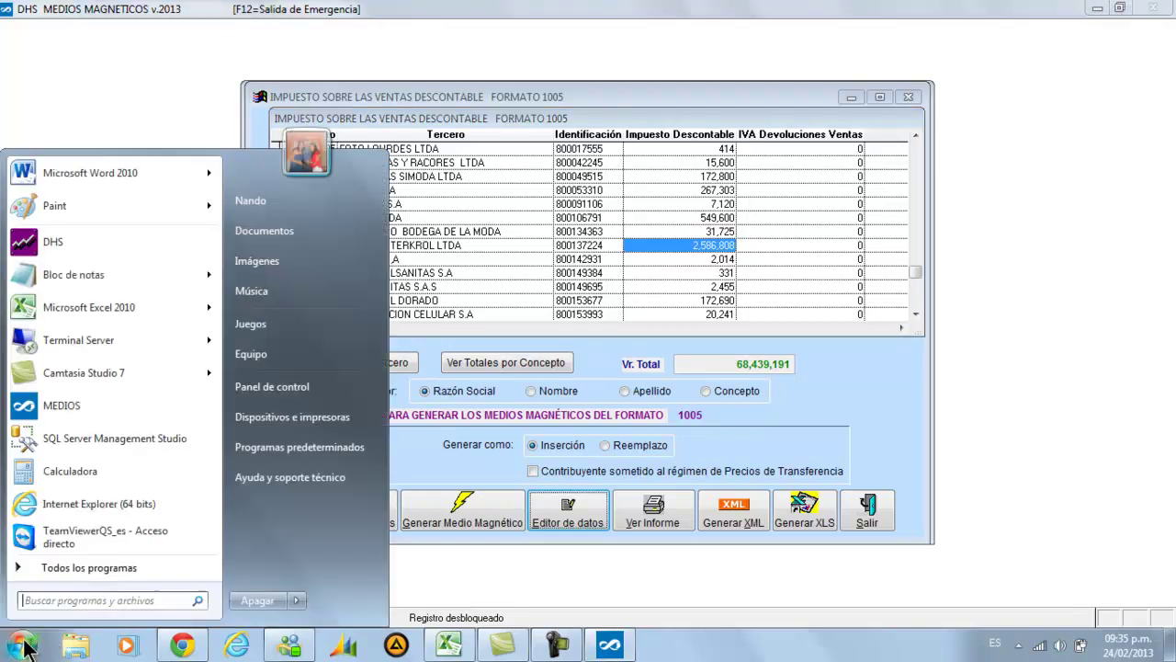
Launch the DHS accounting program and log in with the user's name, surname and password
click(107, 252)
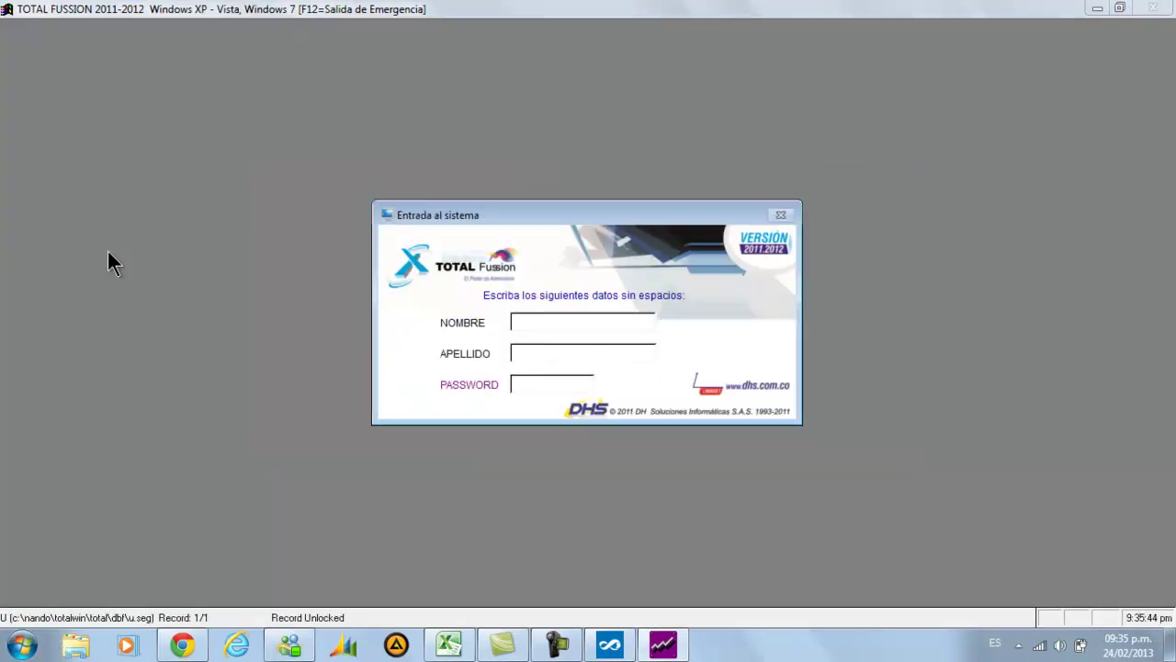
text(DHS)
key(Return)
text(DHSDHS)
key(Return)
key(Return)
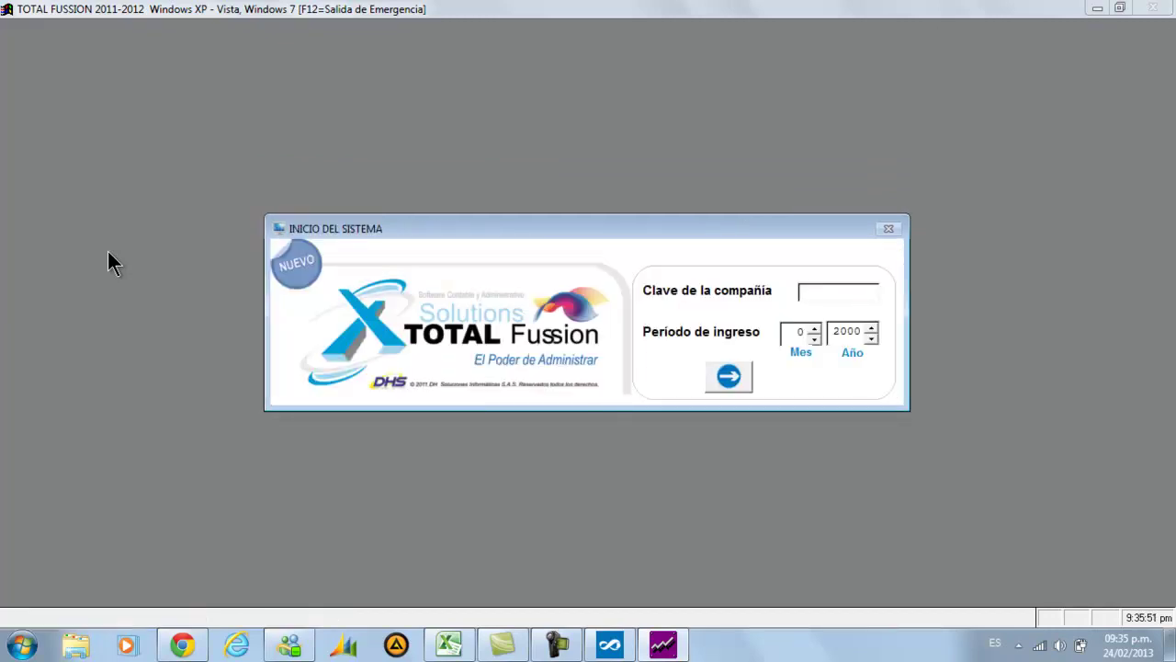
text(DHS)
Enter period 12/2012 and decline reviewing pending document numbering
key(Return)
text(122012)
key(Return)
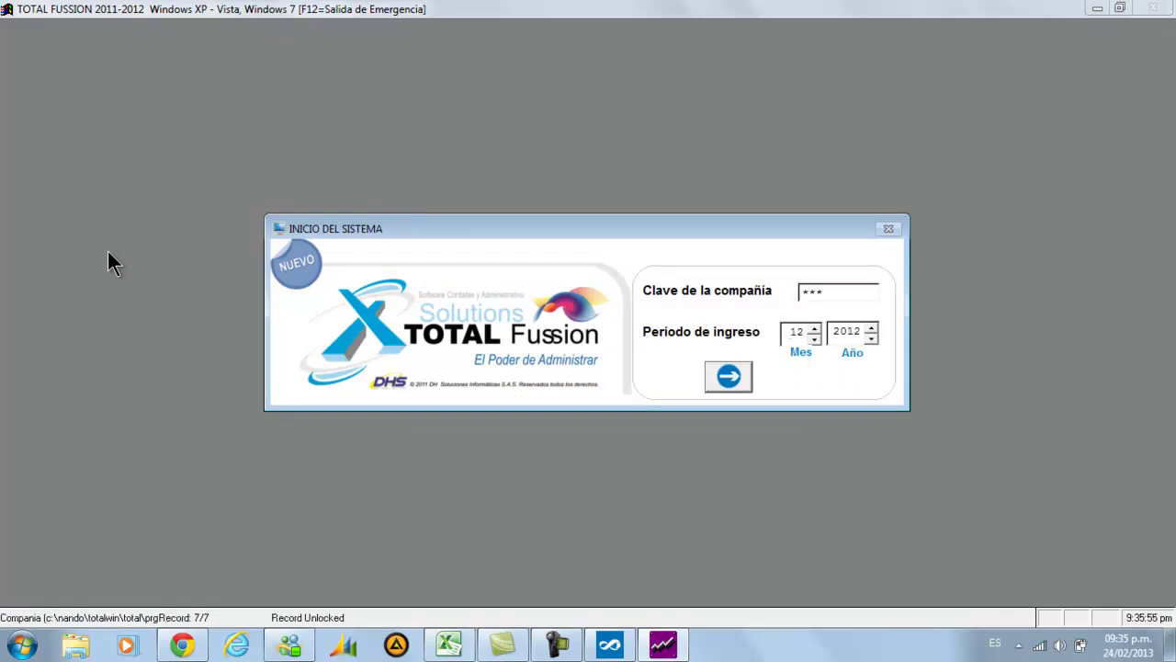
key(Tab)
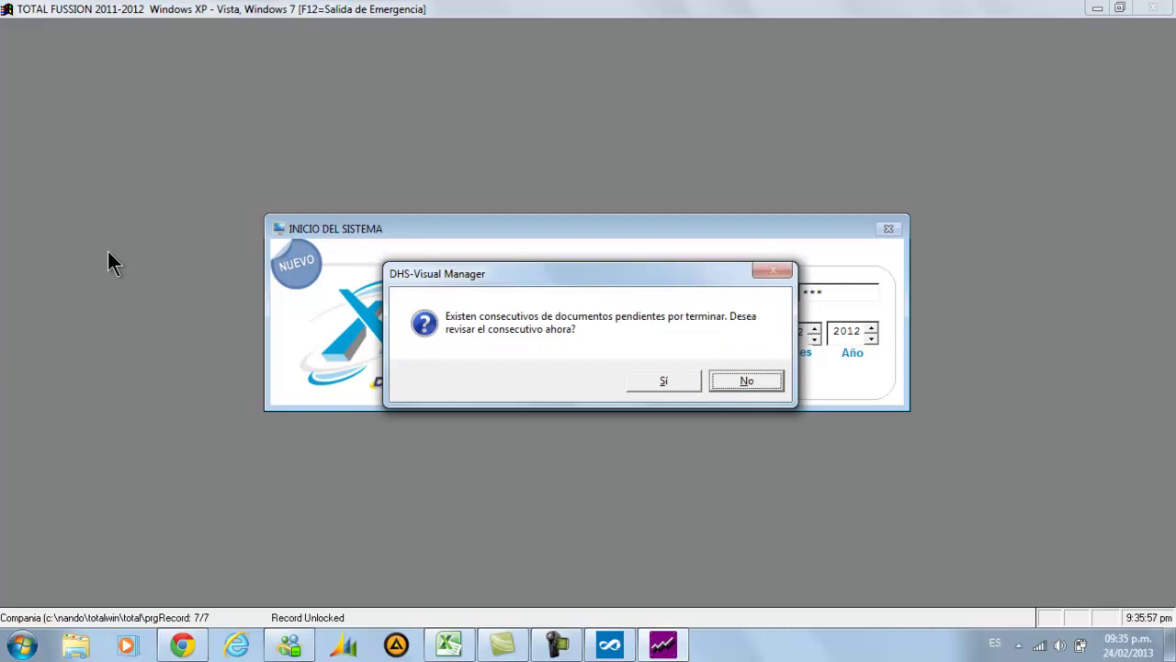
key(Return)
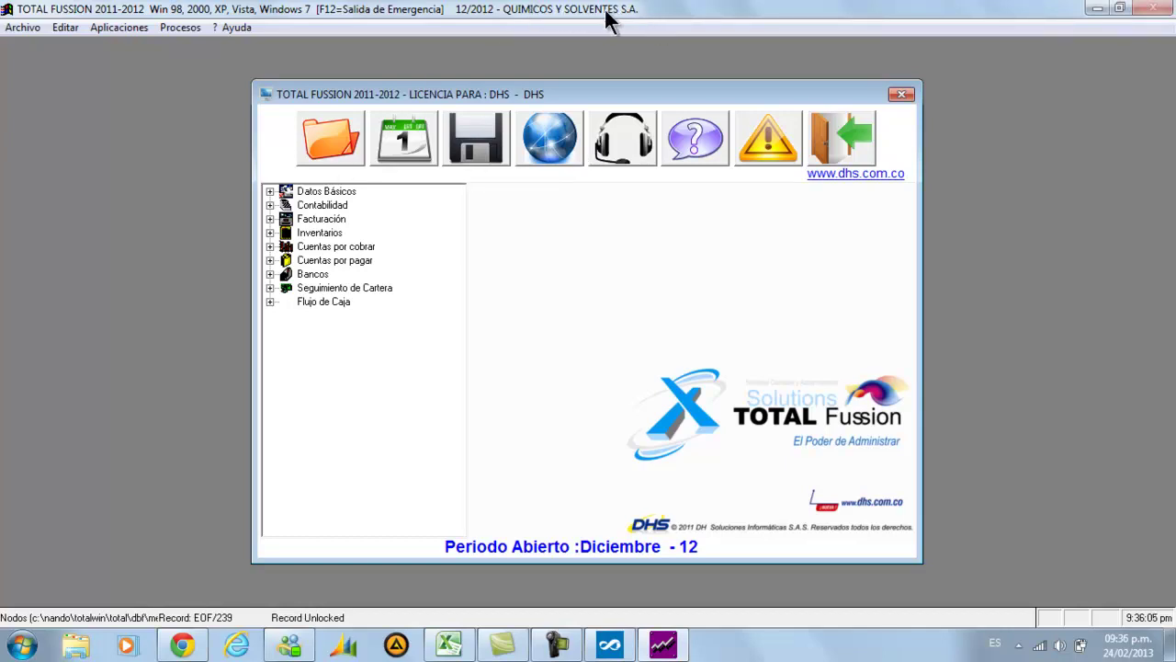
Open the Por Cuenta y Nit ledger under Contabilidad > Transacciones > Informe de movimientos
double_click(336, 206)
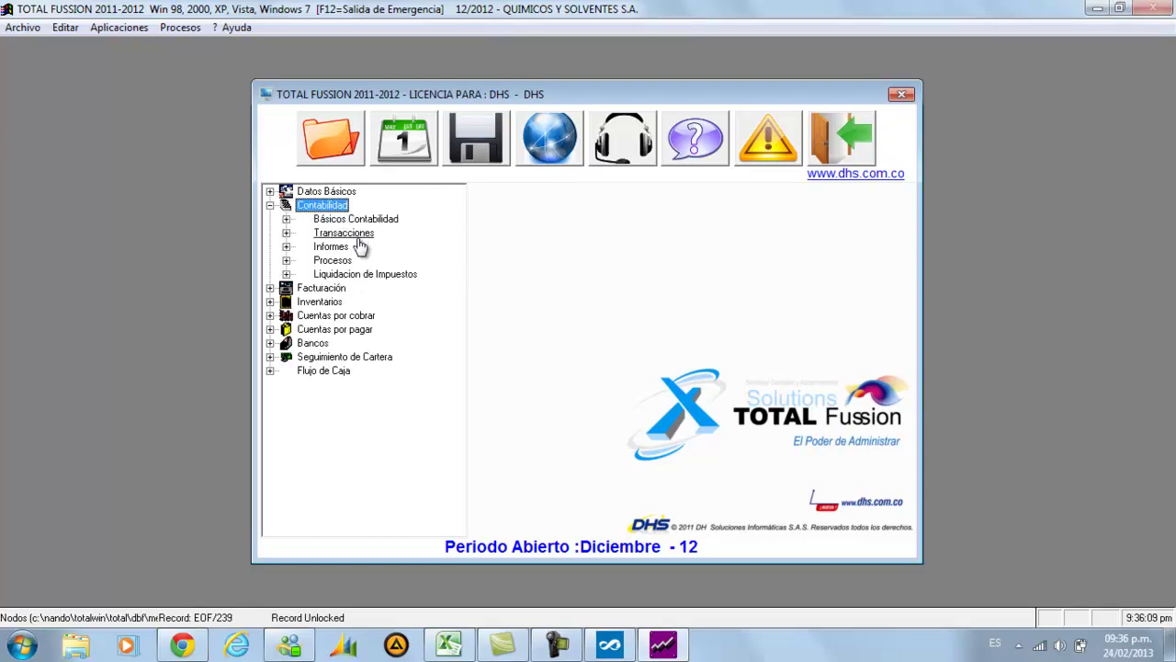
double_click(351, 235)
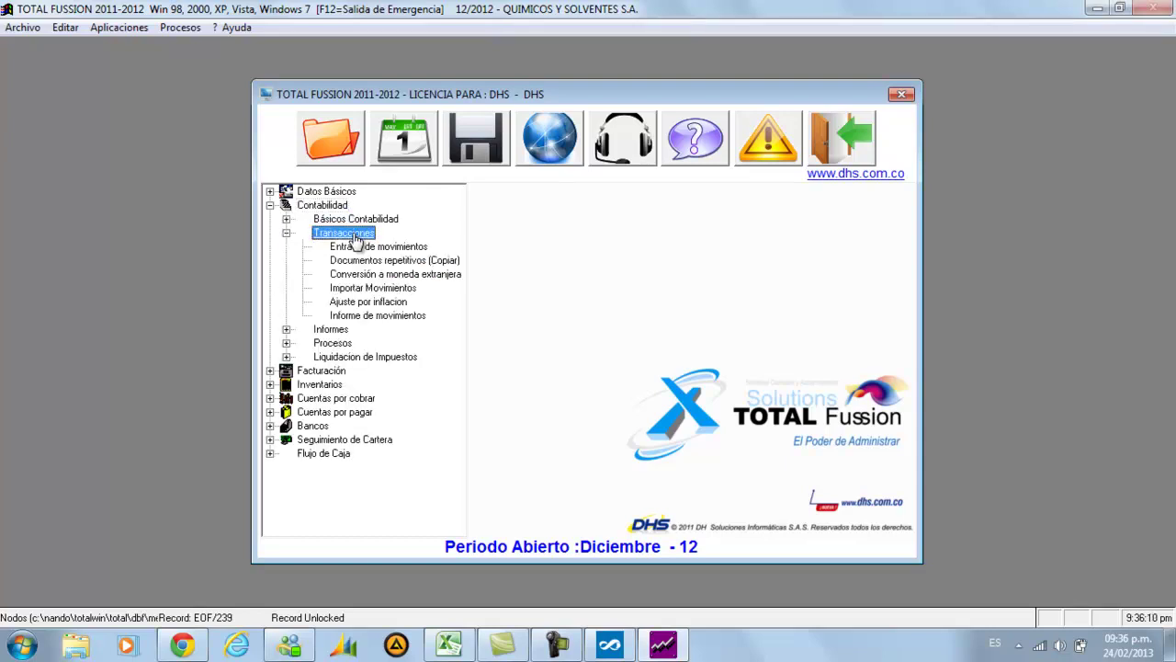
double_click(378, 316)
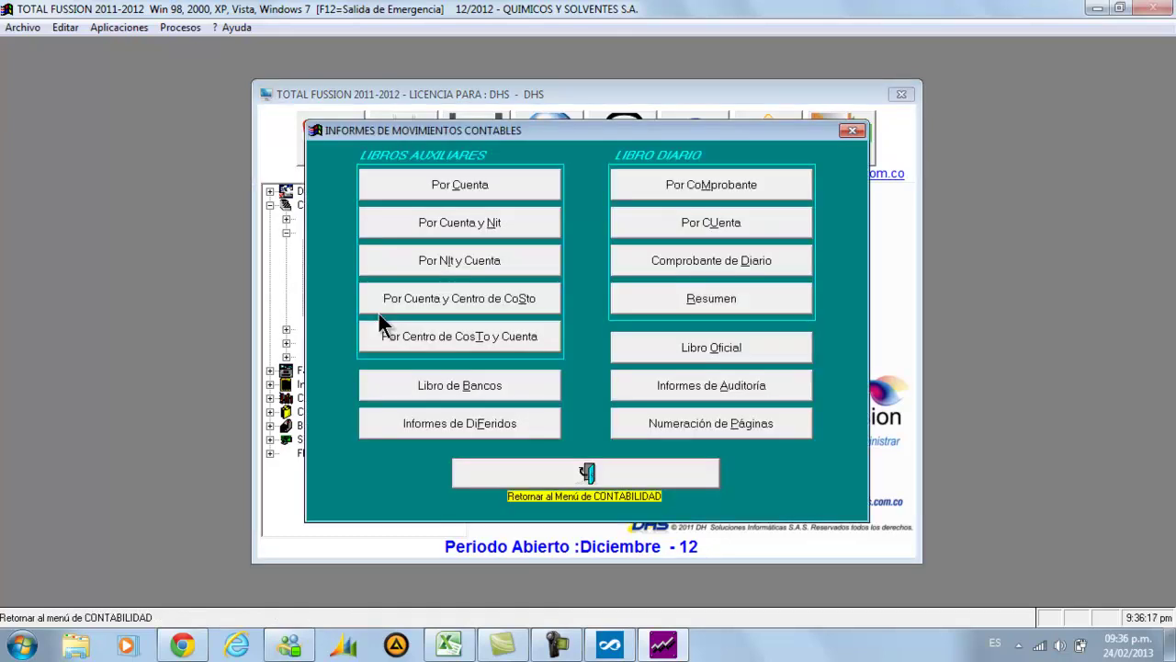
click(505, 226)
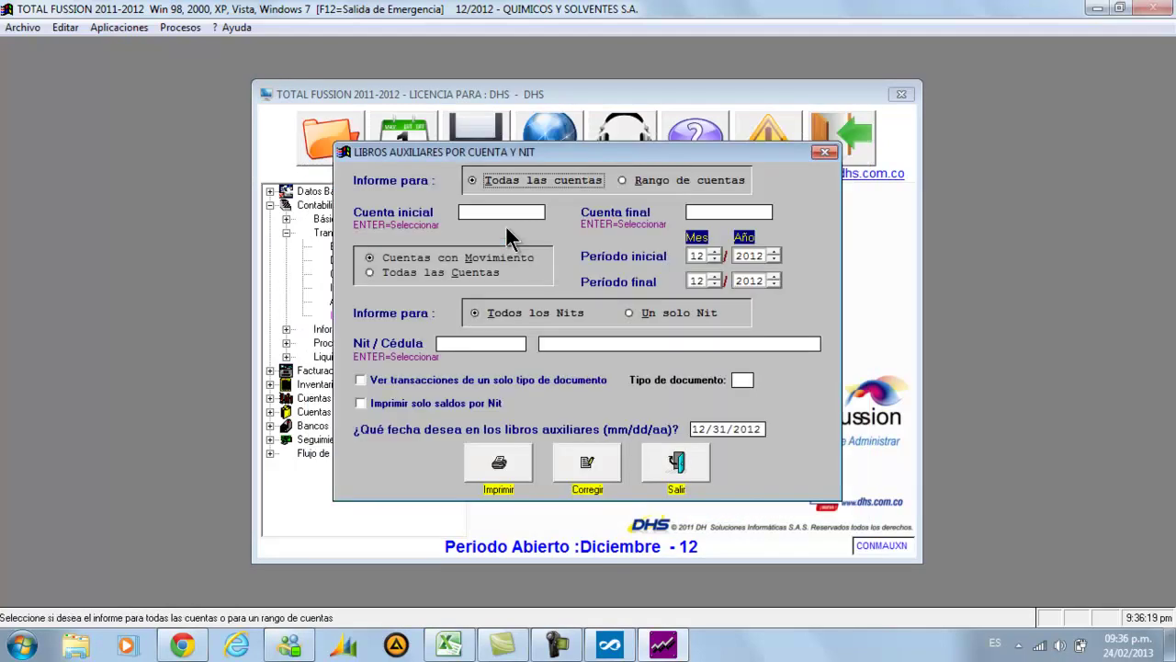
Set the ledger to accounts 2408–2408, period 01 to 12/2012, single Nit, then switch to DHS
click(625, 182)
text(2408)
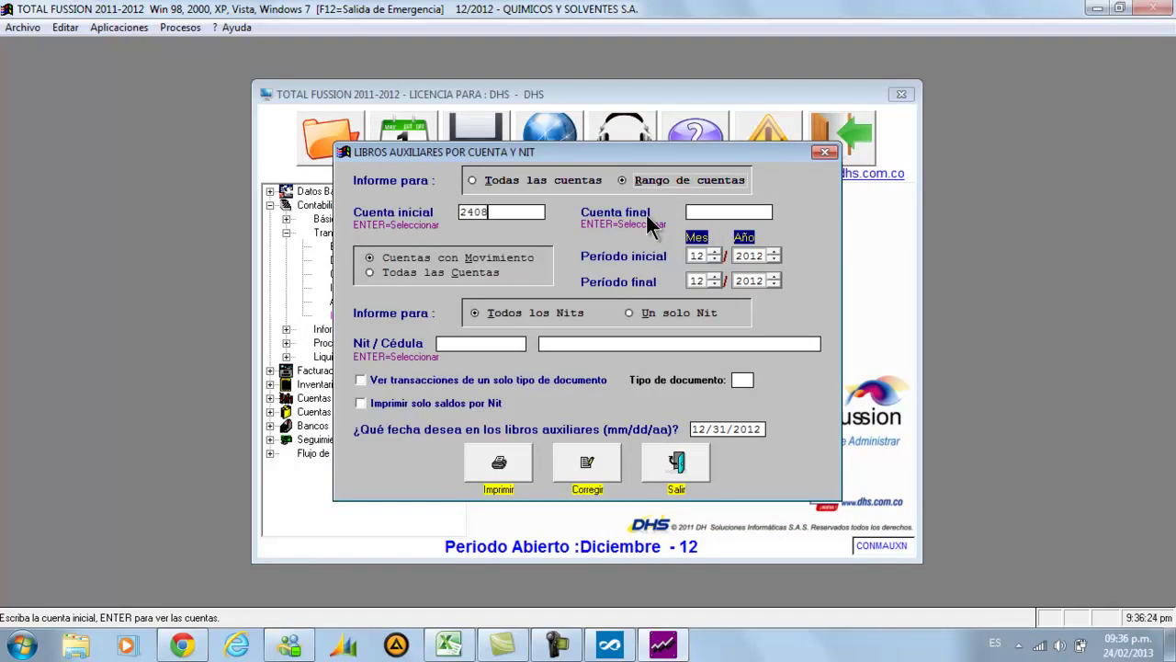
key(Return)
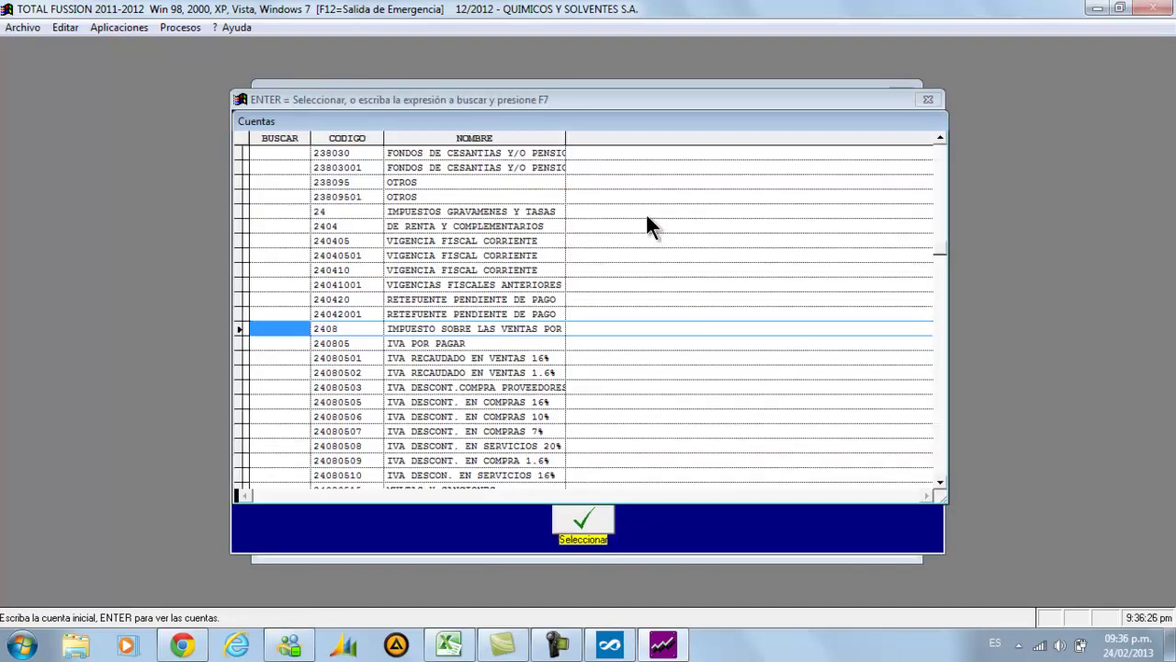
key(Return)
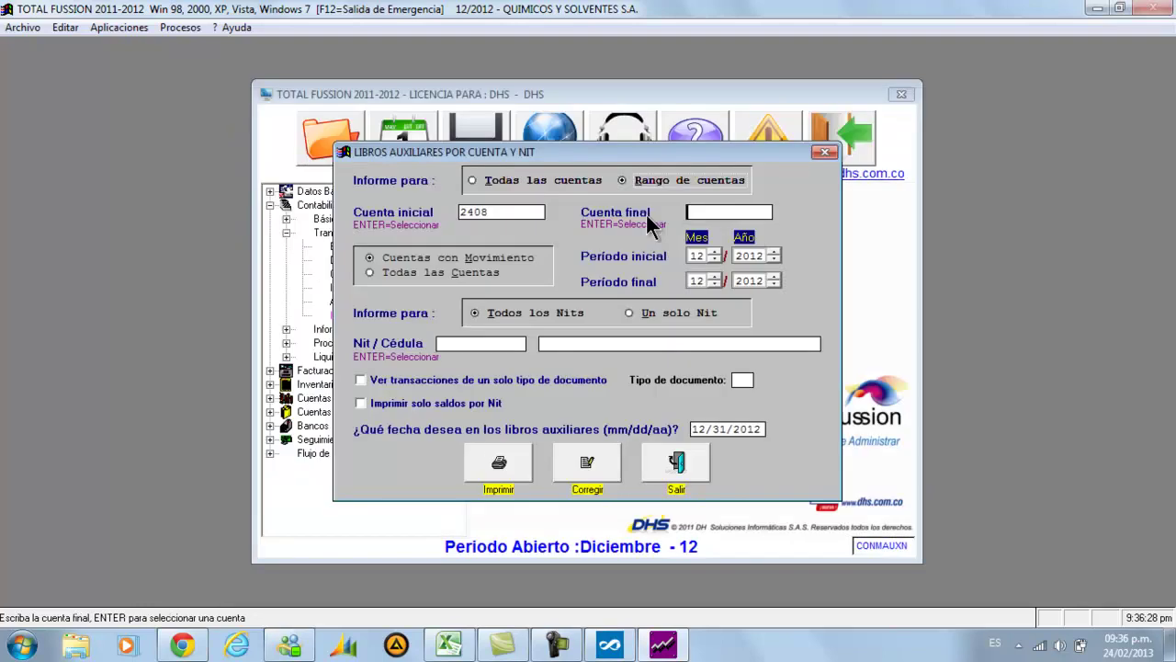
text(2408)
key(Return)
key(Return)
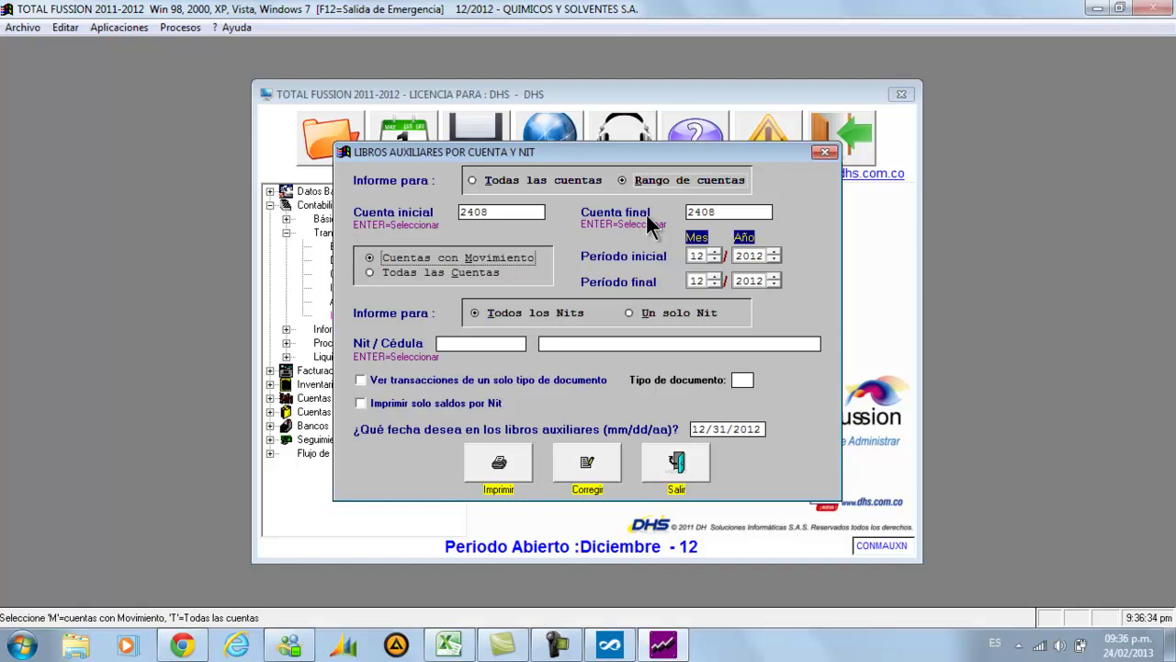
key(Return)
text(01)
key(Return)
key(Return)
key(Return)
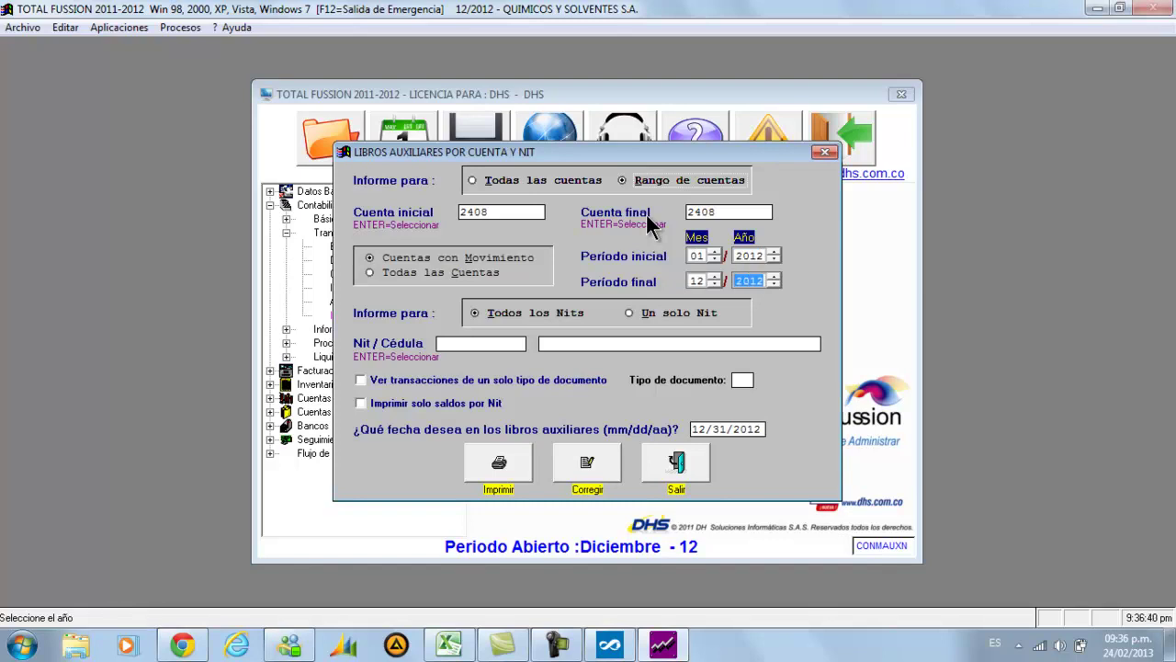
key(Return)
key(Right)
key(Return)
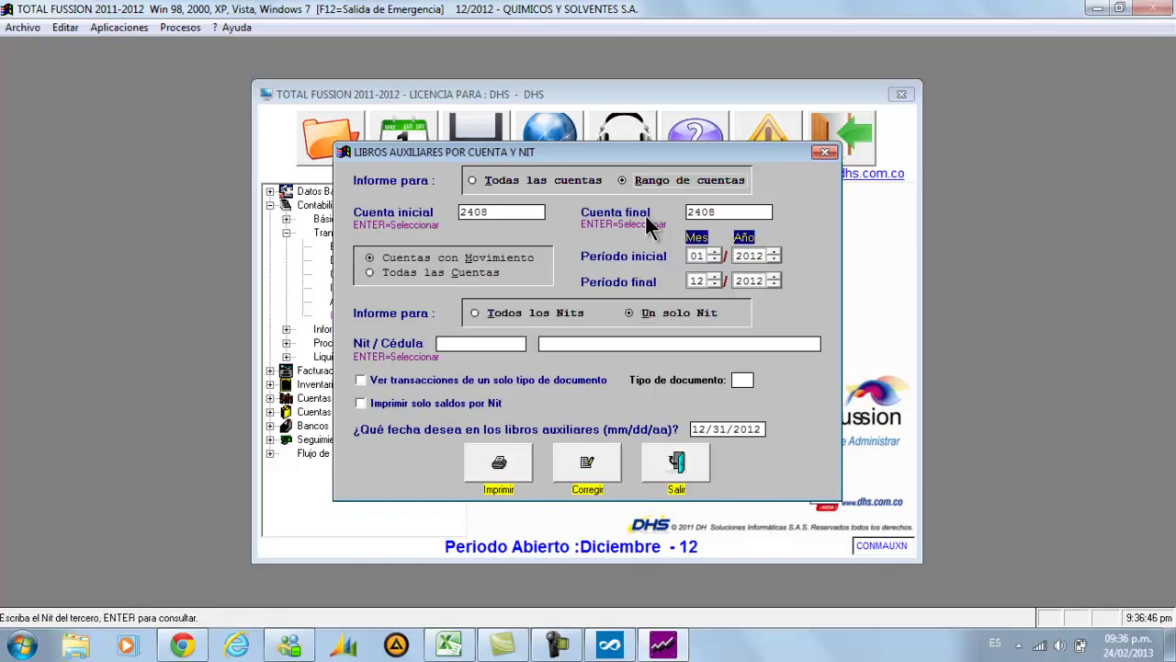
click(610, 646)
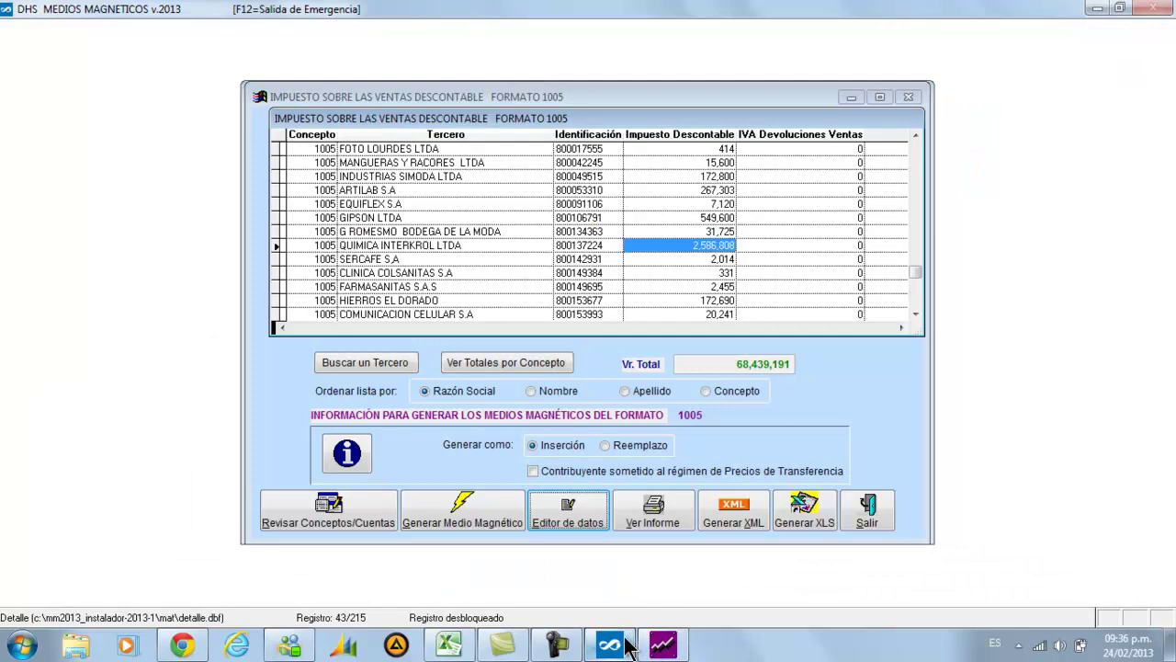
Set the ledger's Nit to QUIMICA INTERKROL LTDA and send the report to an on-screen preview
click(477, 249)
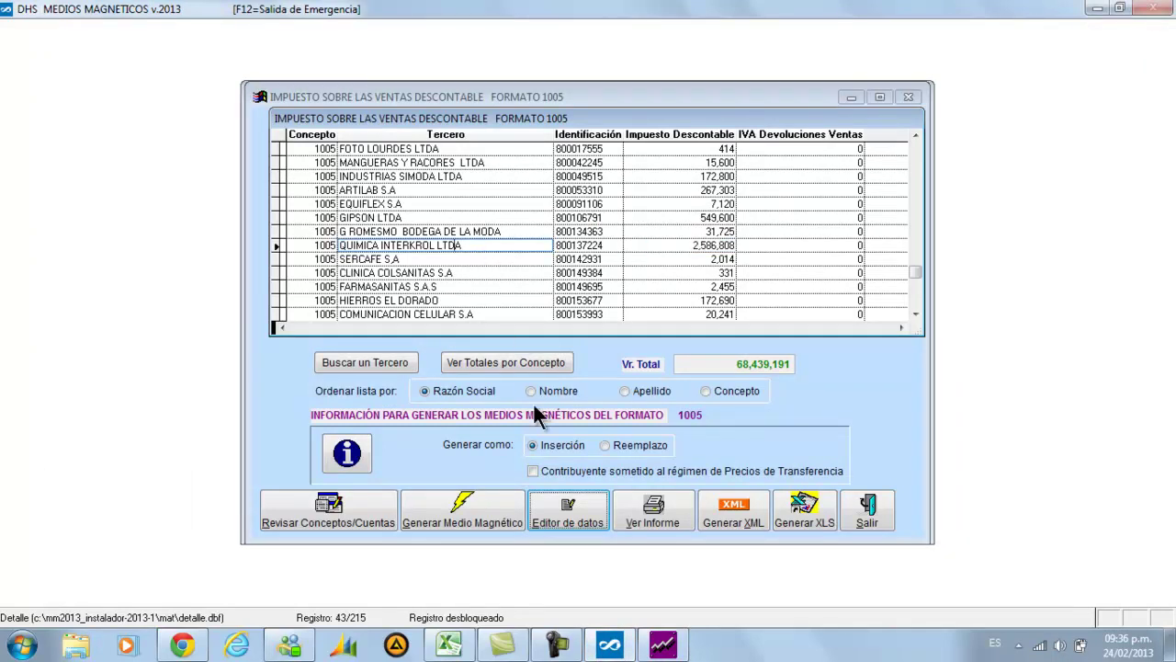
click(653, 645)
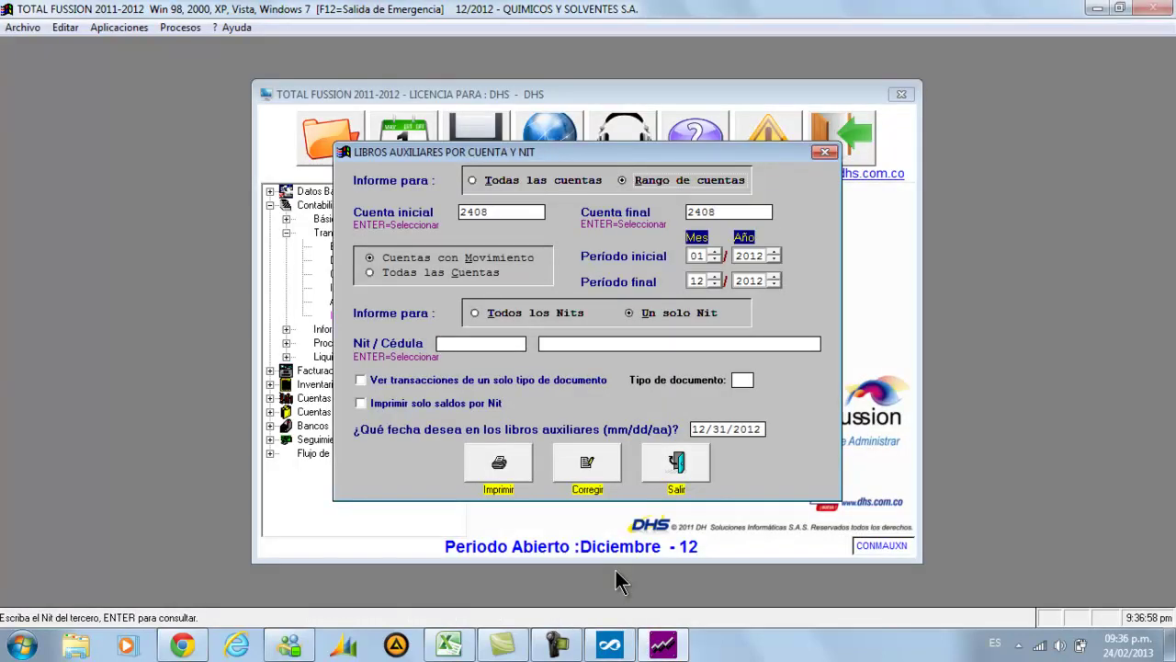
key(Return)
text(QUIMI)
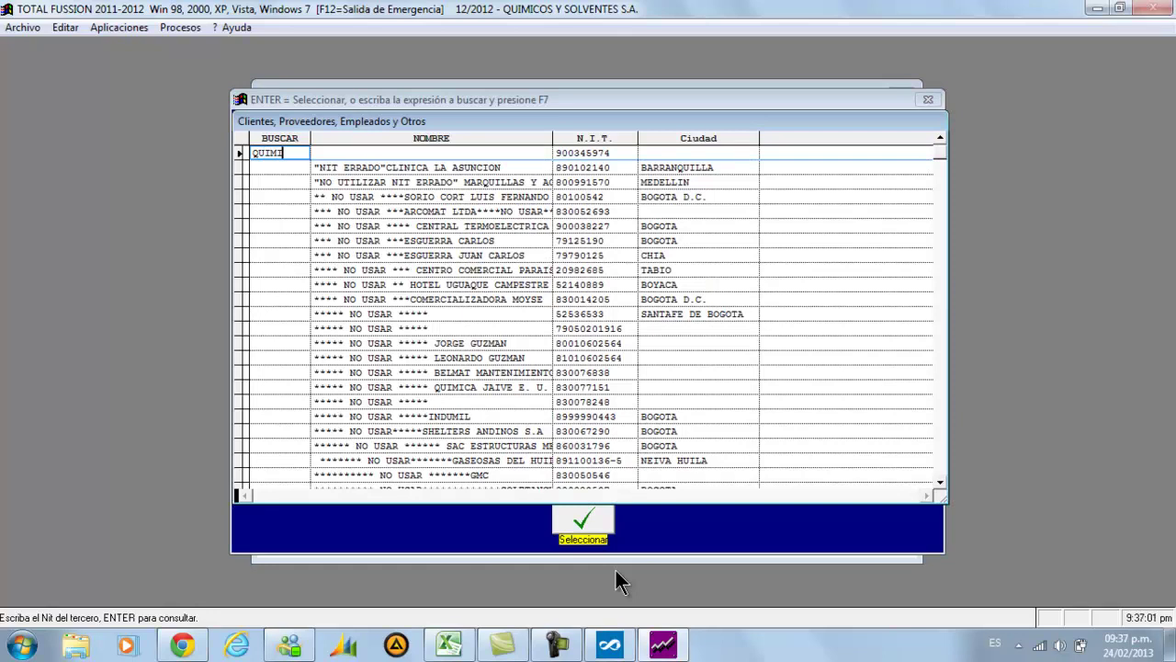
text(CA)
key(F7)
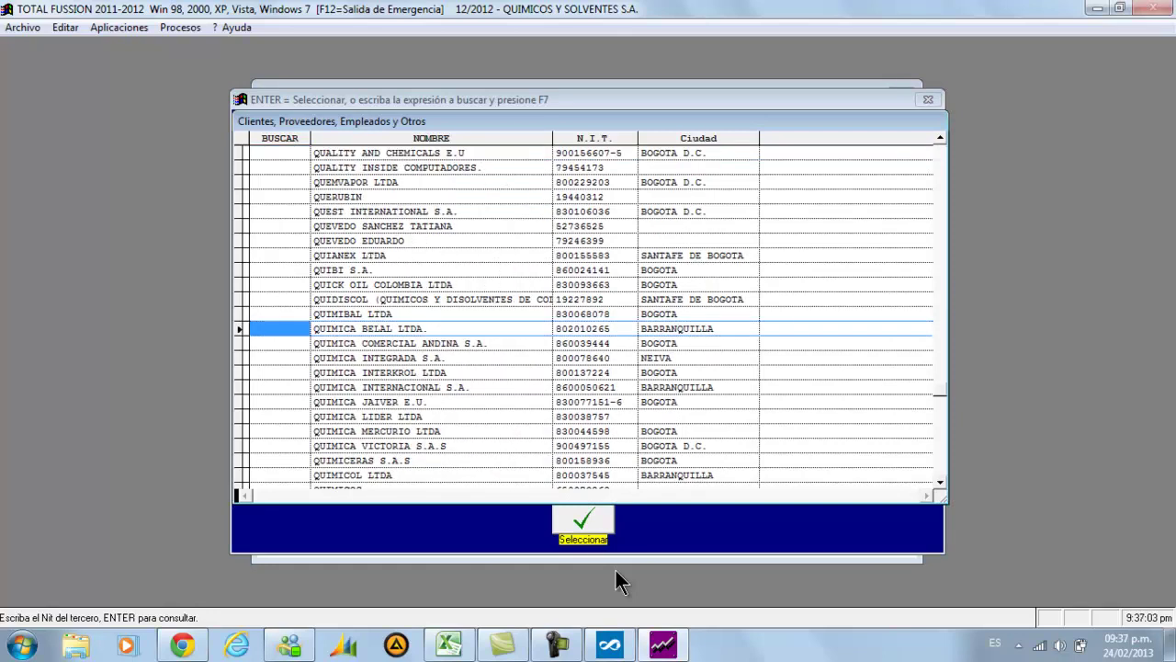
key(Down)
key(Down)
key(Down)
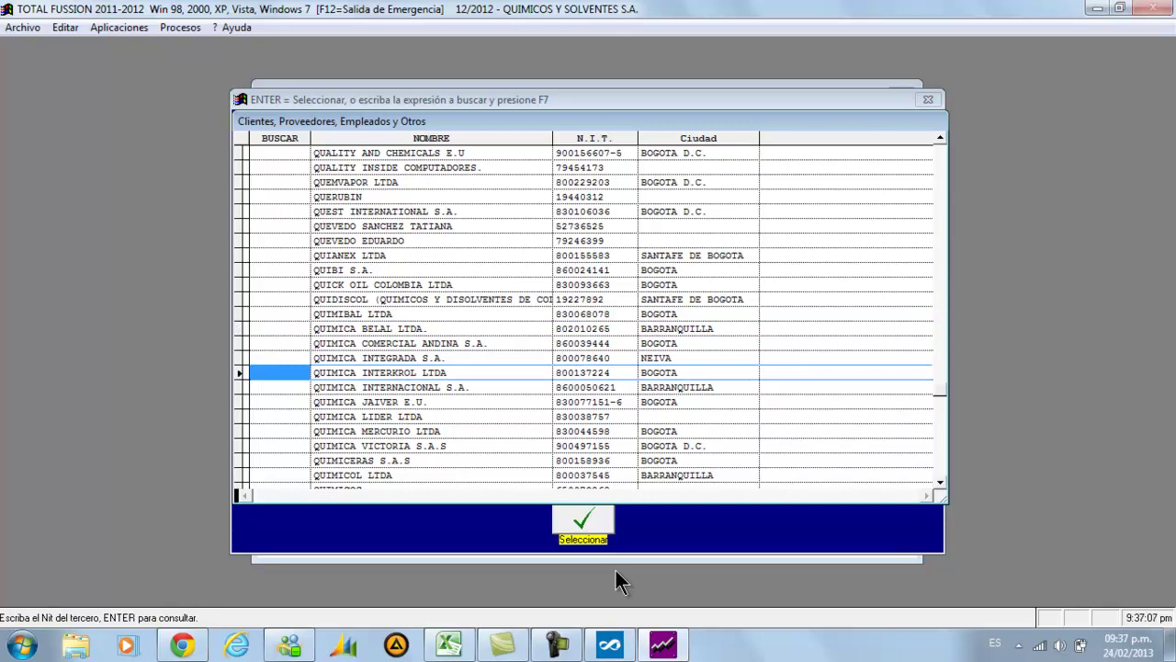
key(Return)
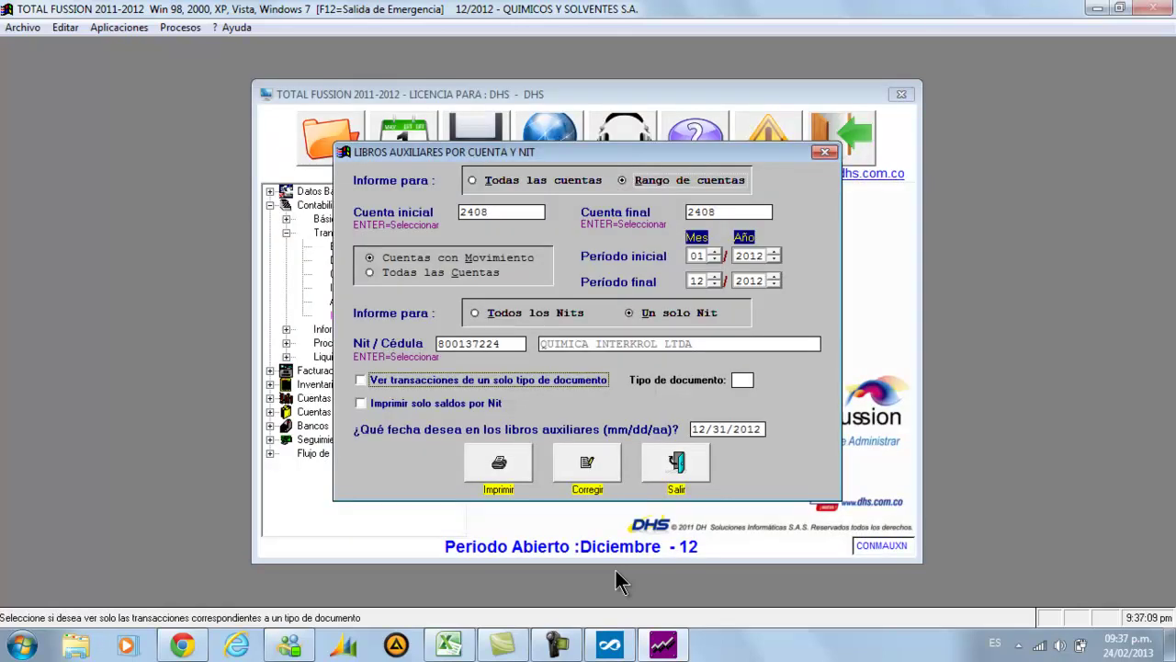
click(498, 477)
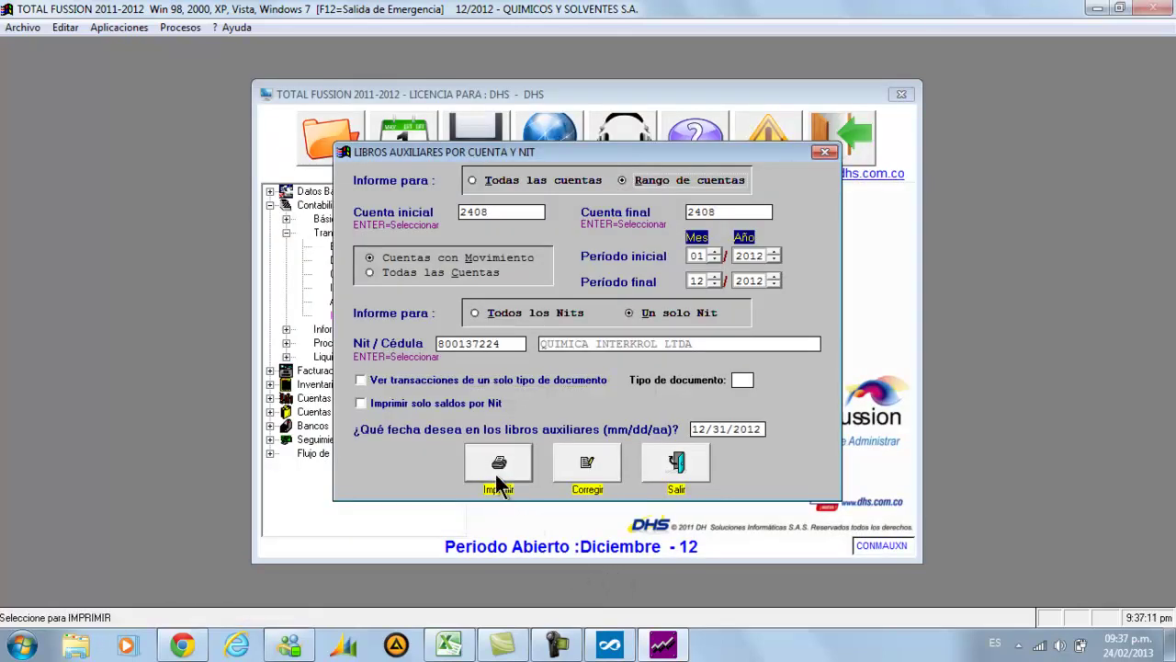
click(541, 293)
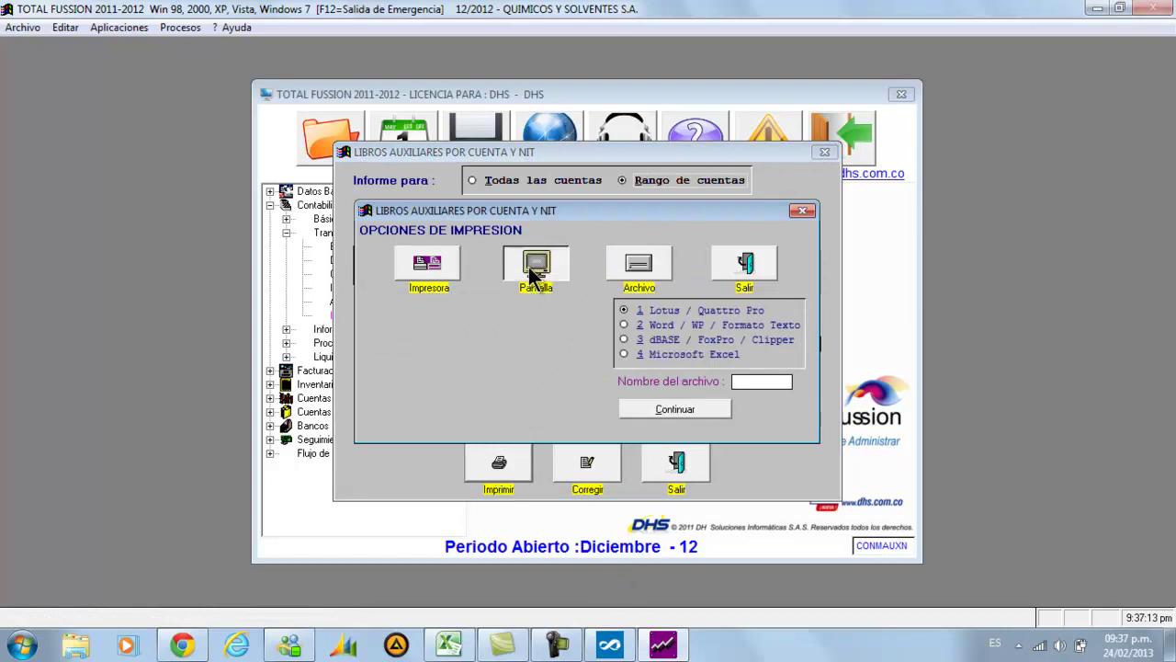
Scroll the ledger preview to its 2,586,808 debit subtotal, then bring DHS Medios Magnéticos back
scroll(423, 276, down, 5)
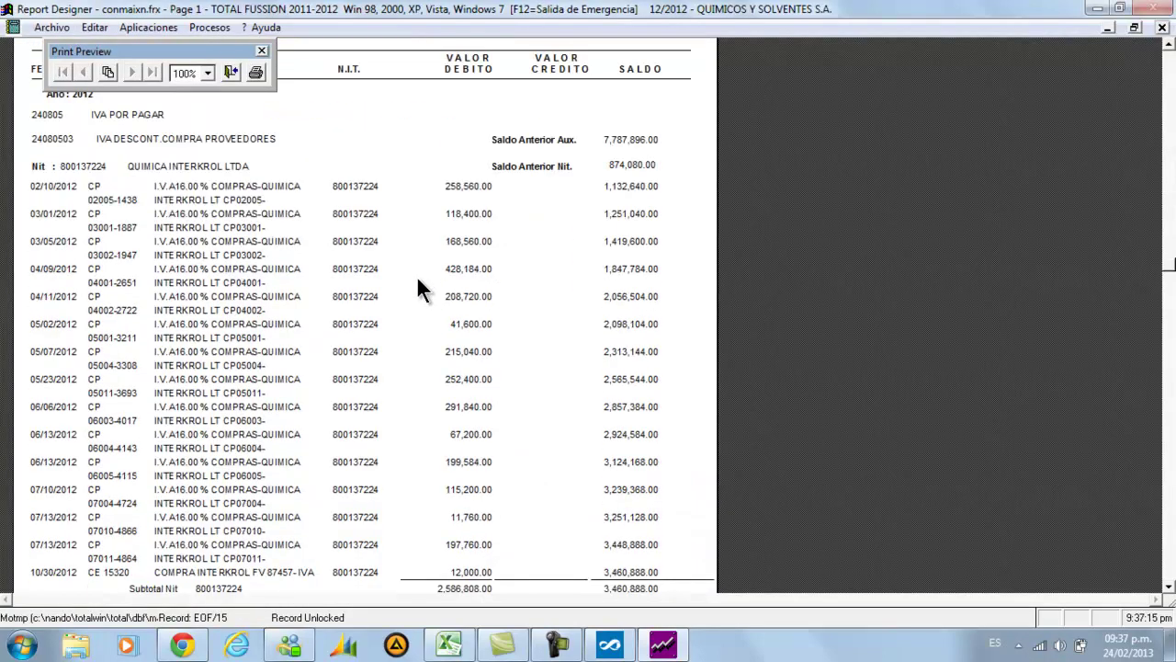
scroll(414, 281, up, 3)
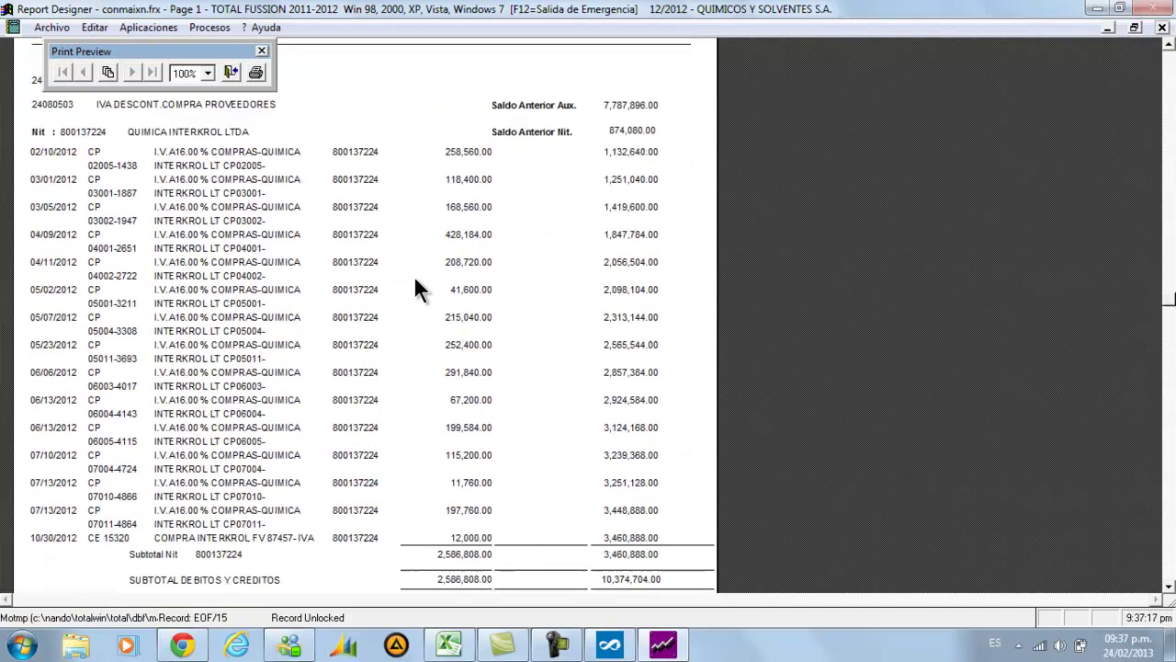
scroll(415, 281, down, 2)
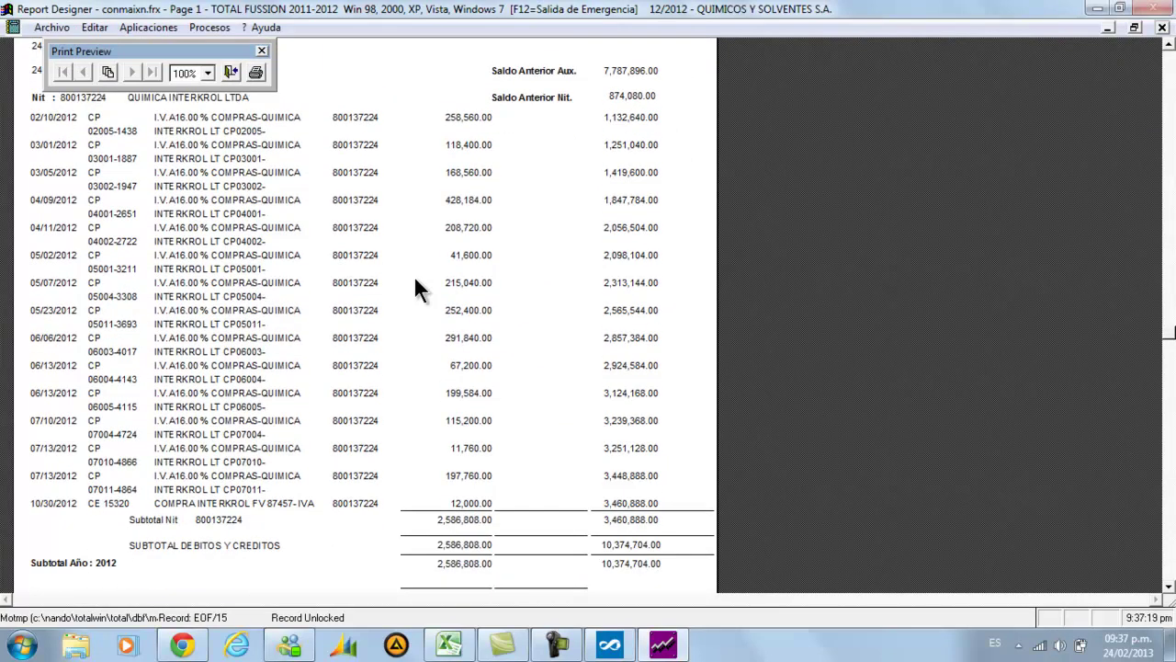
scroll(414, 281, up, 1)
scroll(414, 281, up, 3)
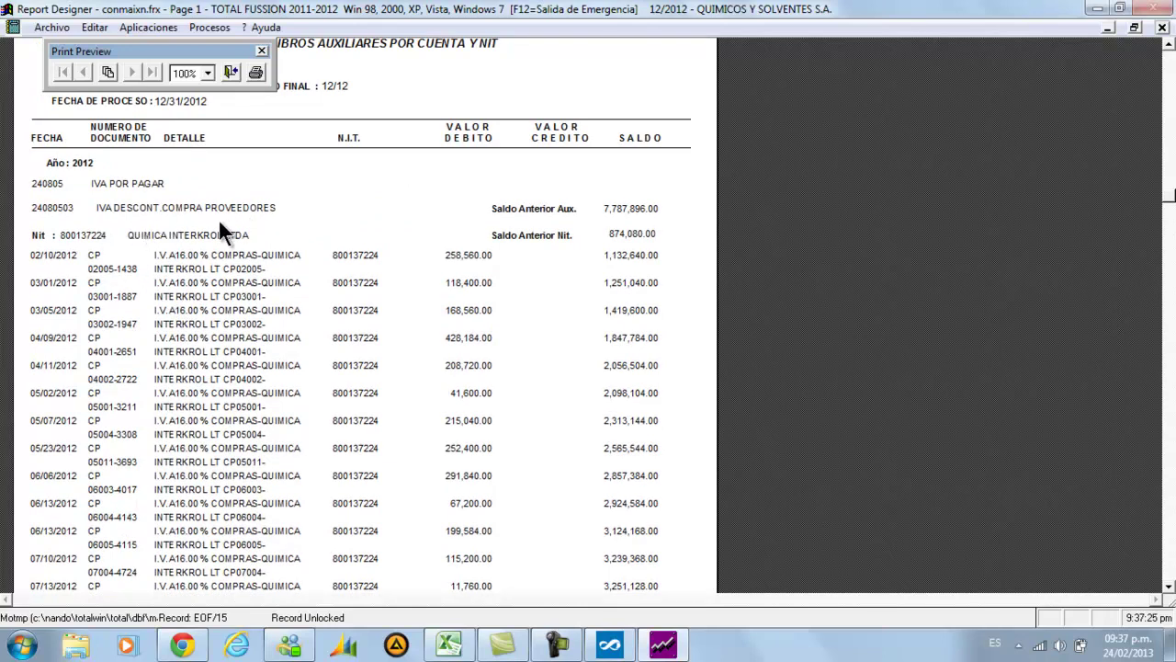
scroll(163, 284, down, 1)
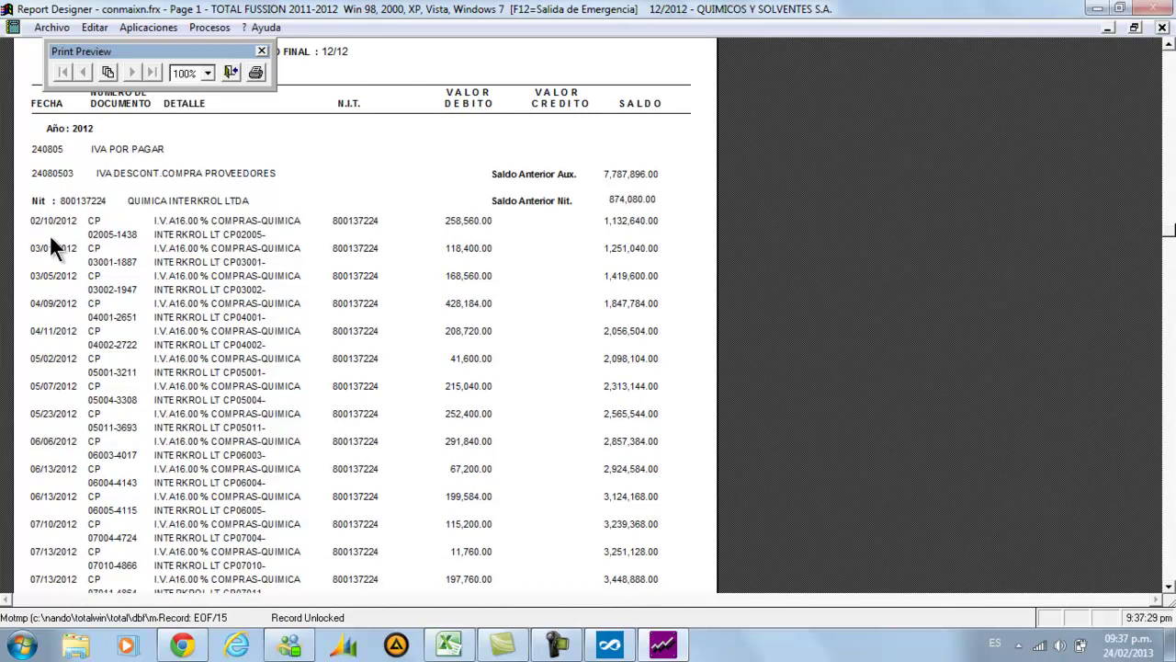
scroll(51, 247, down, 1)
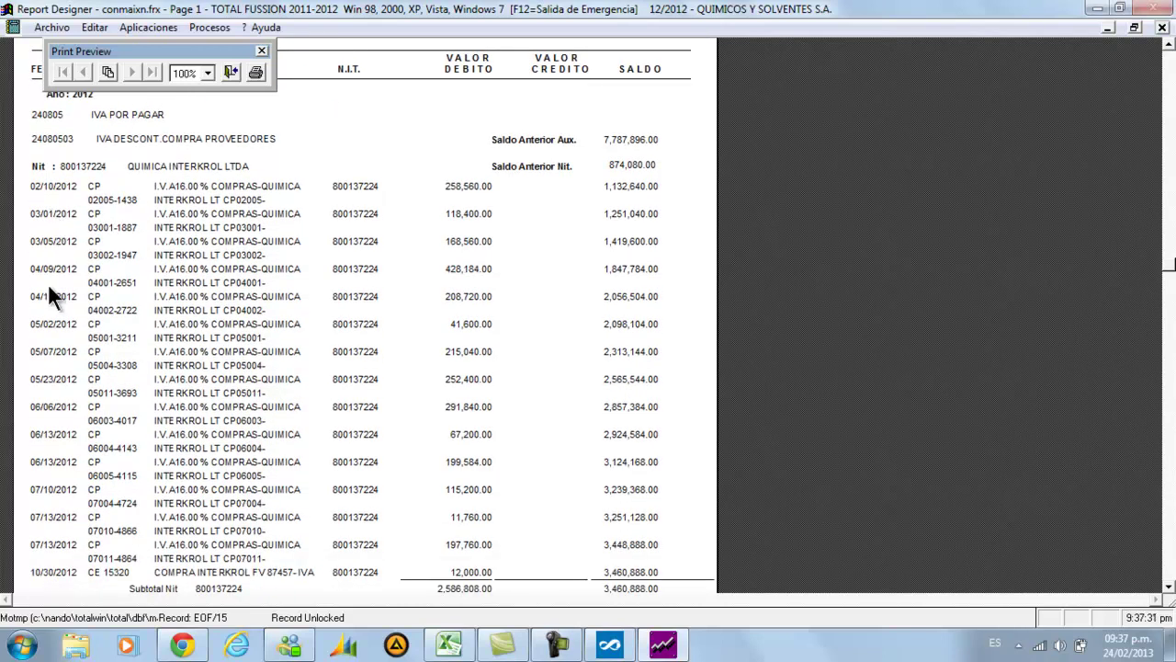
scroll(52, 322, down, 2)
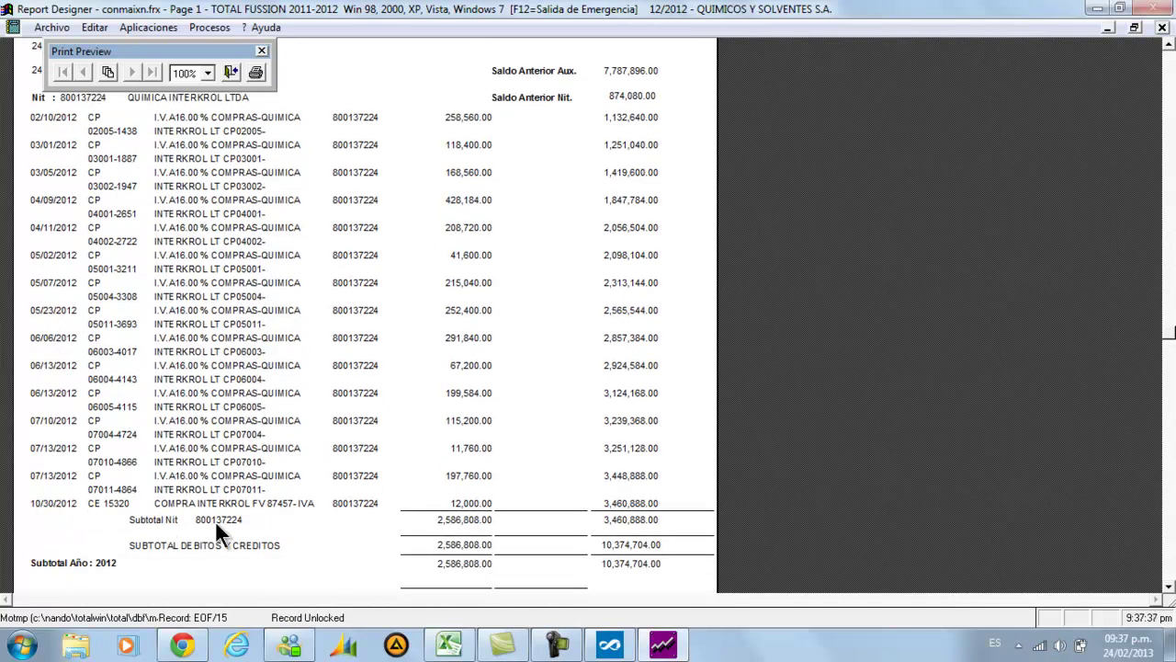
scroll(357, 504, down, 1)
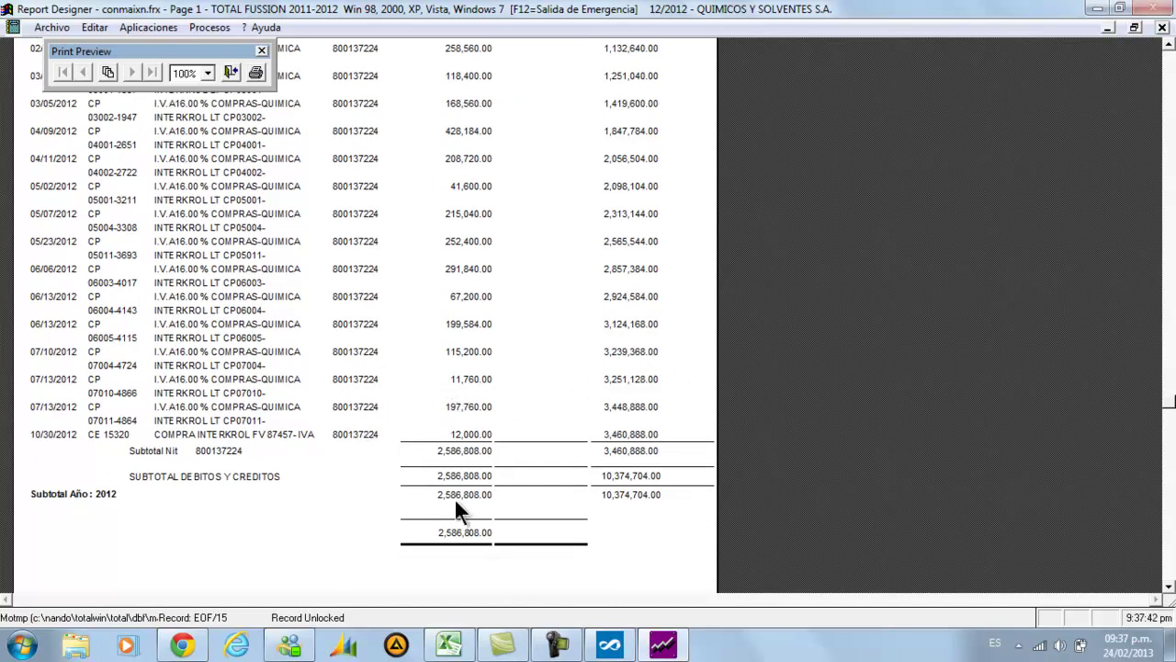
click(608, 644)
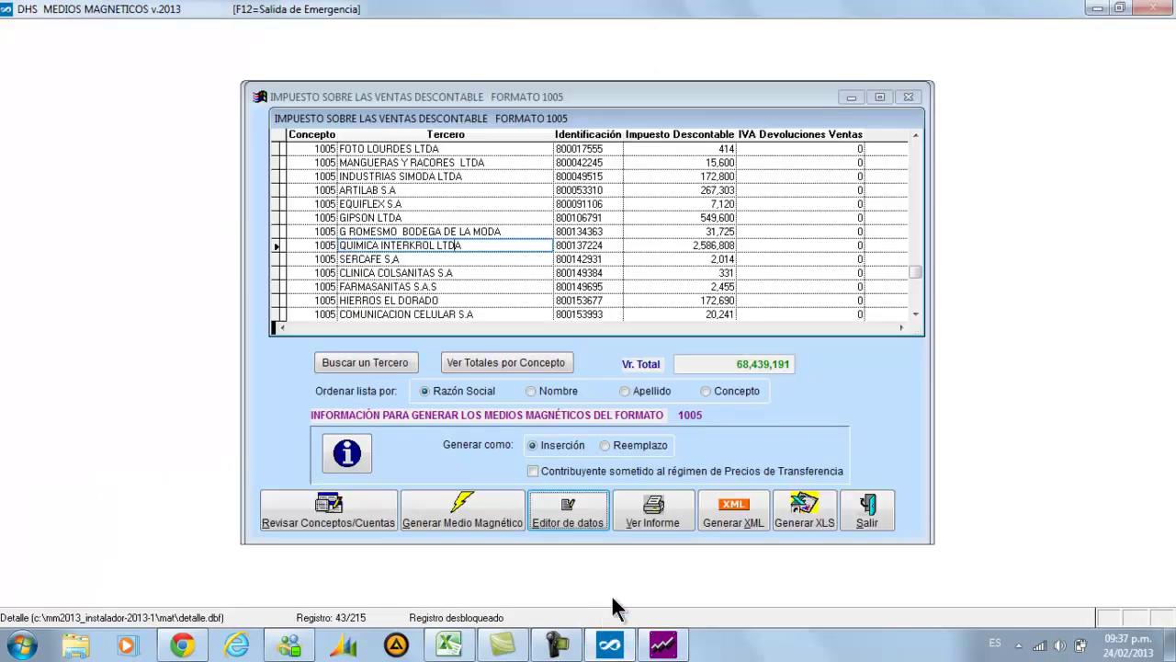
key(Tab)
key(Tab)
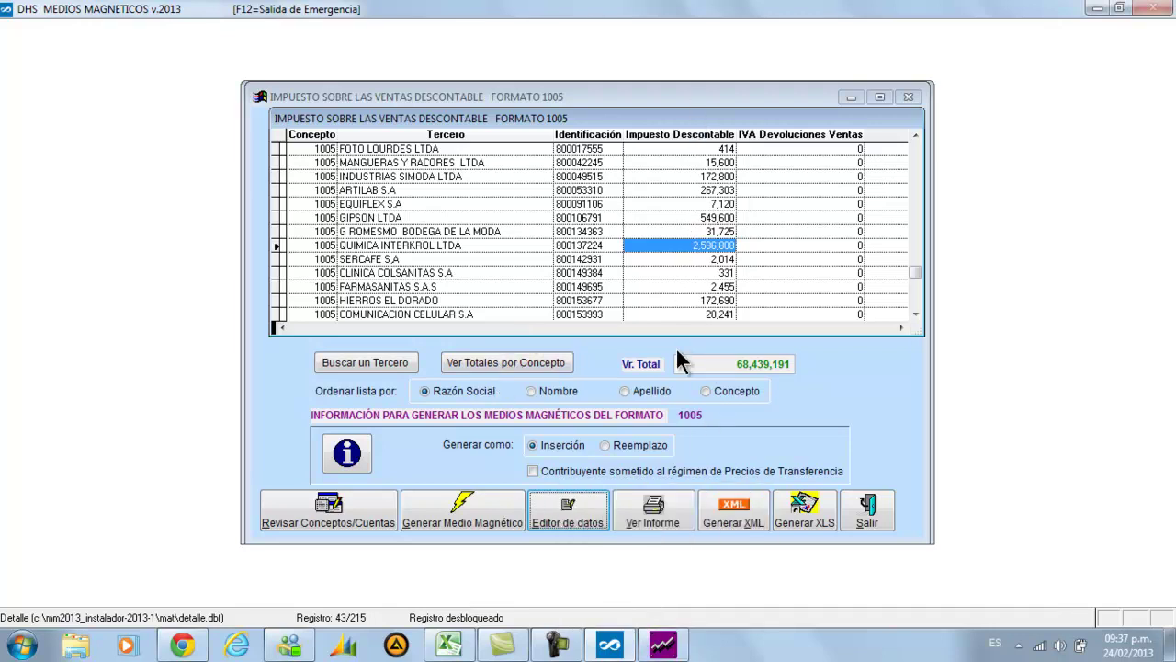
click(662, 644)
scroll(617, 470, up, 1)
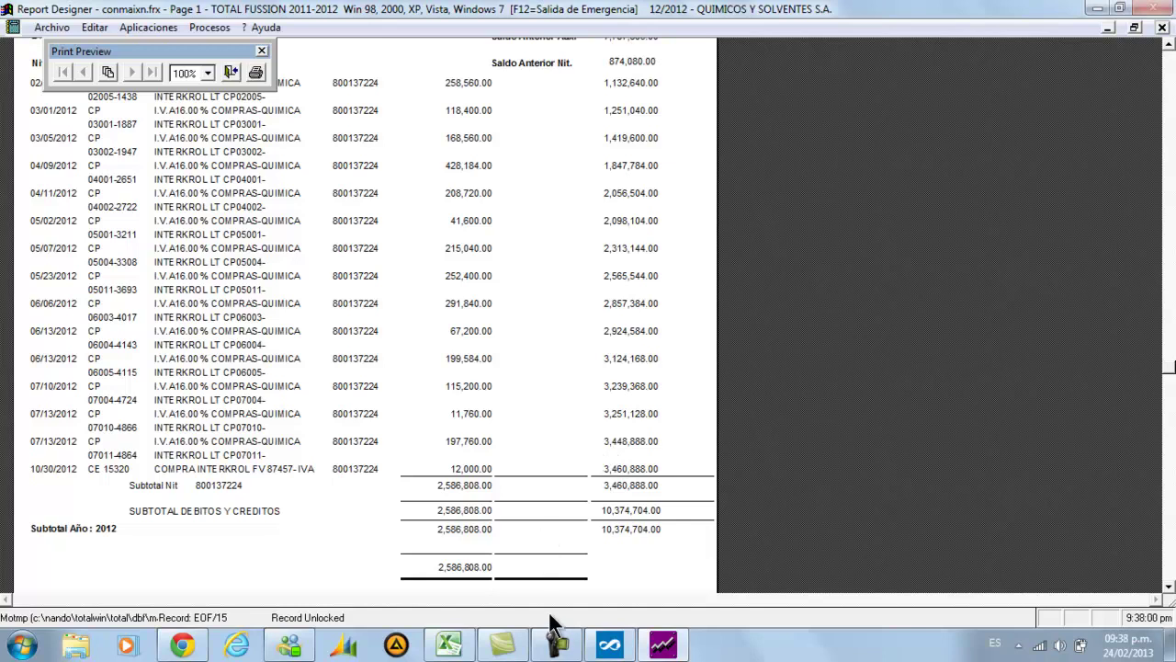
click(459, 647)
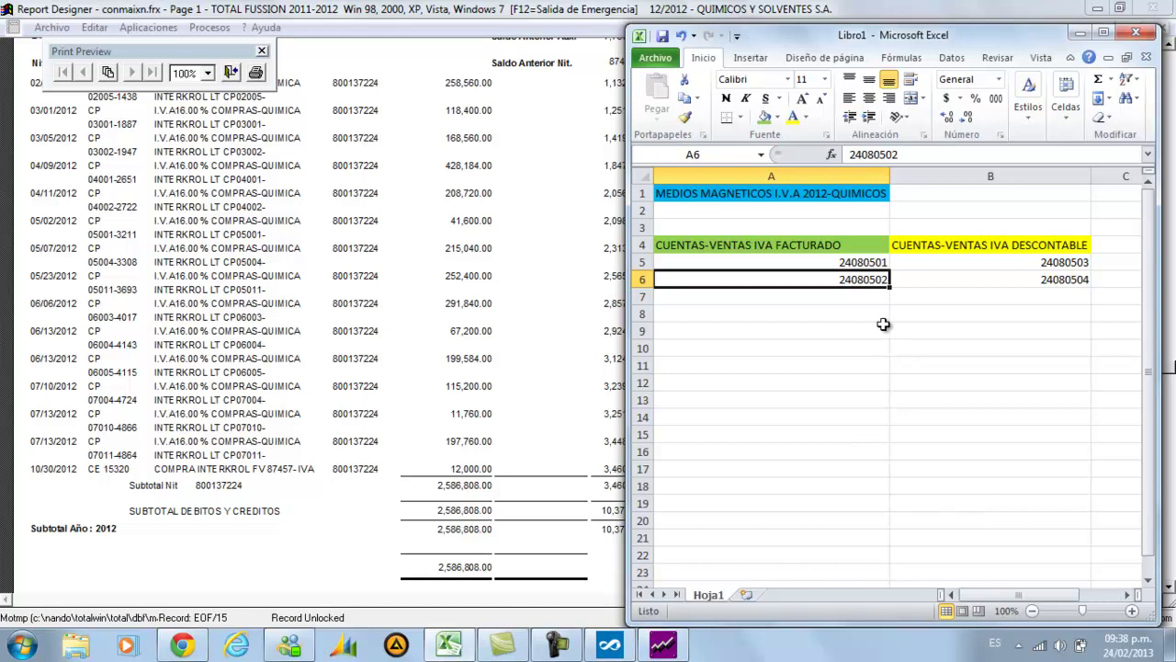
click(901, 279)
click(936, 263)
click(864, 280)
click(616, 645)
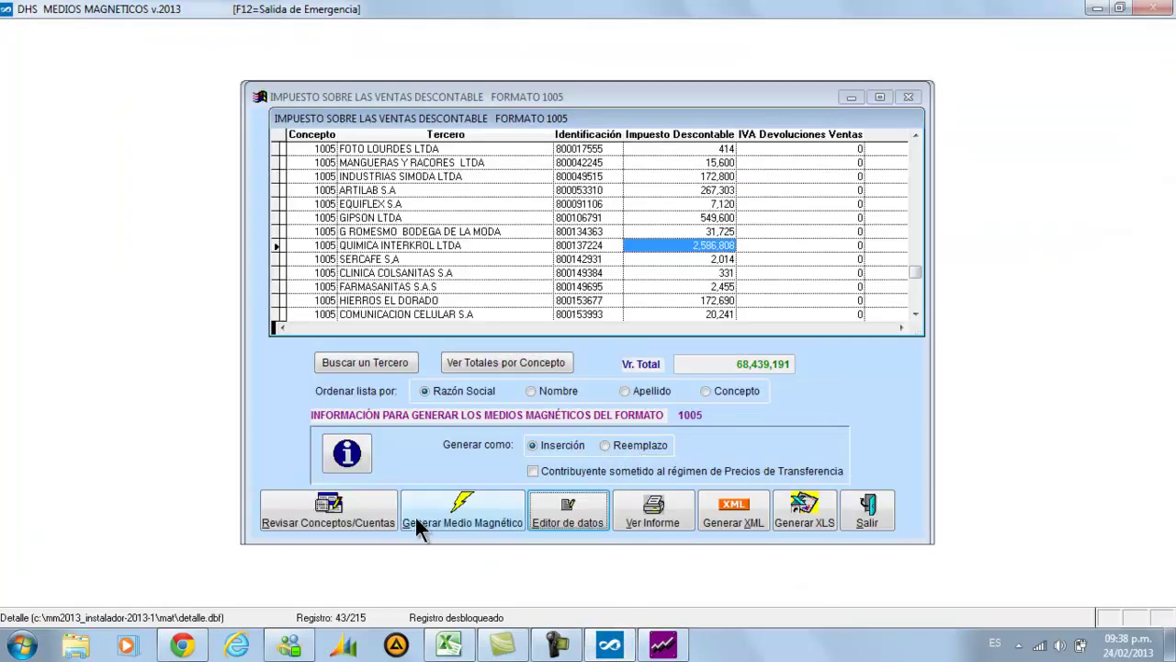
click(388, 517)
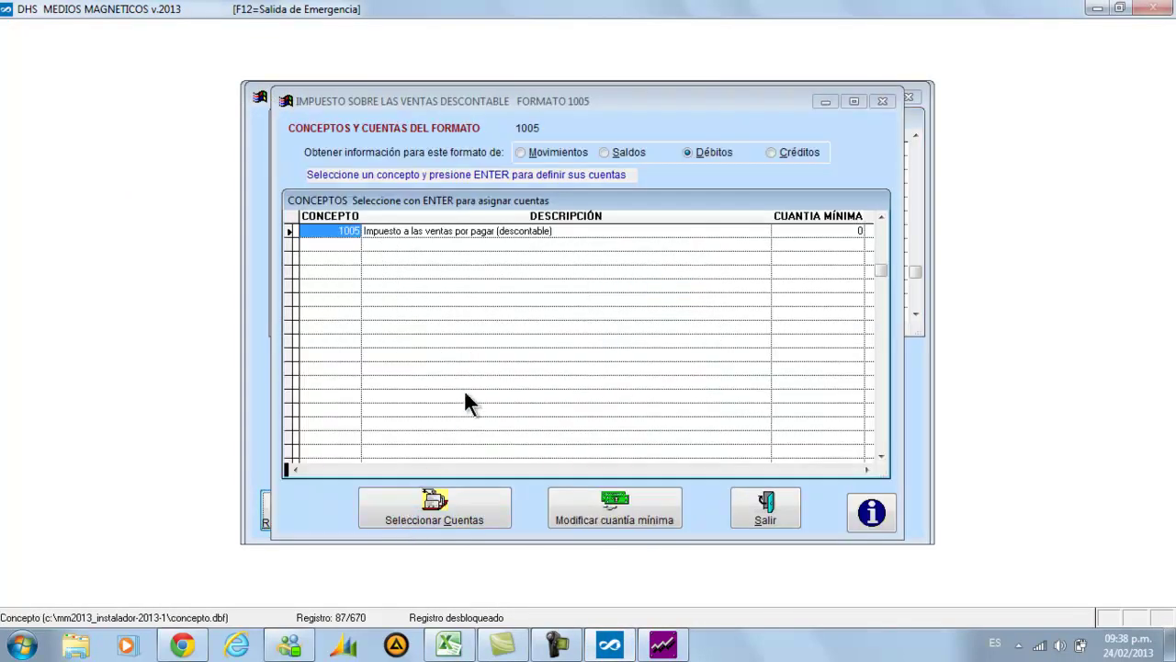
click(426, 510)
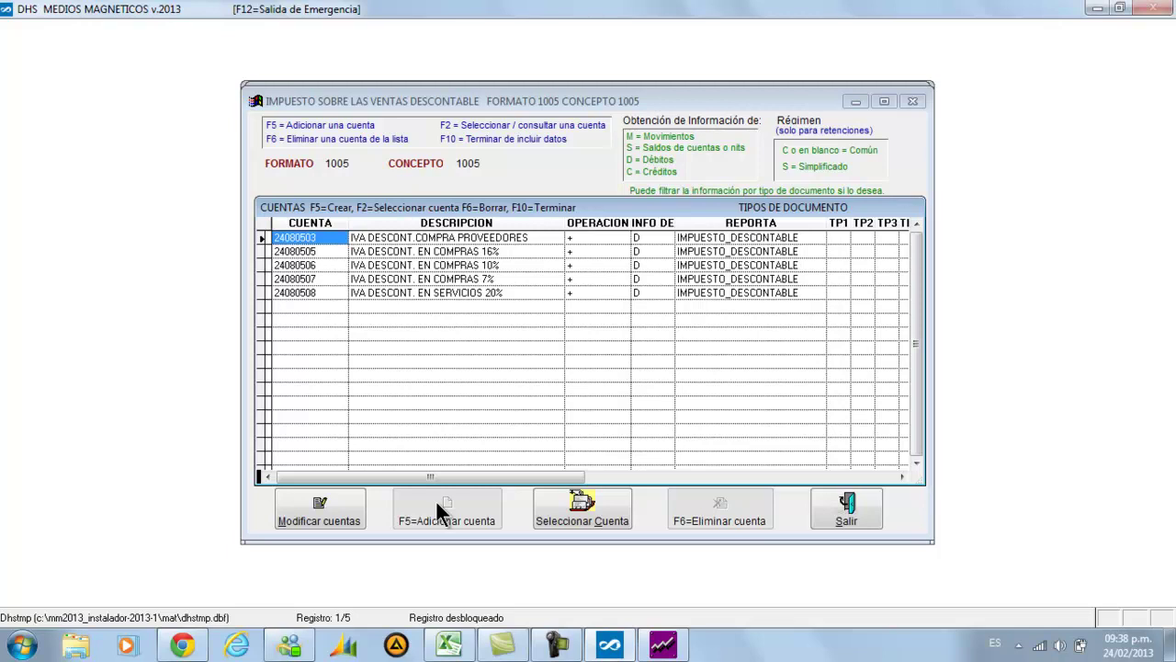
click(834, 508)
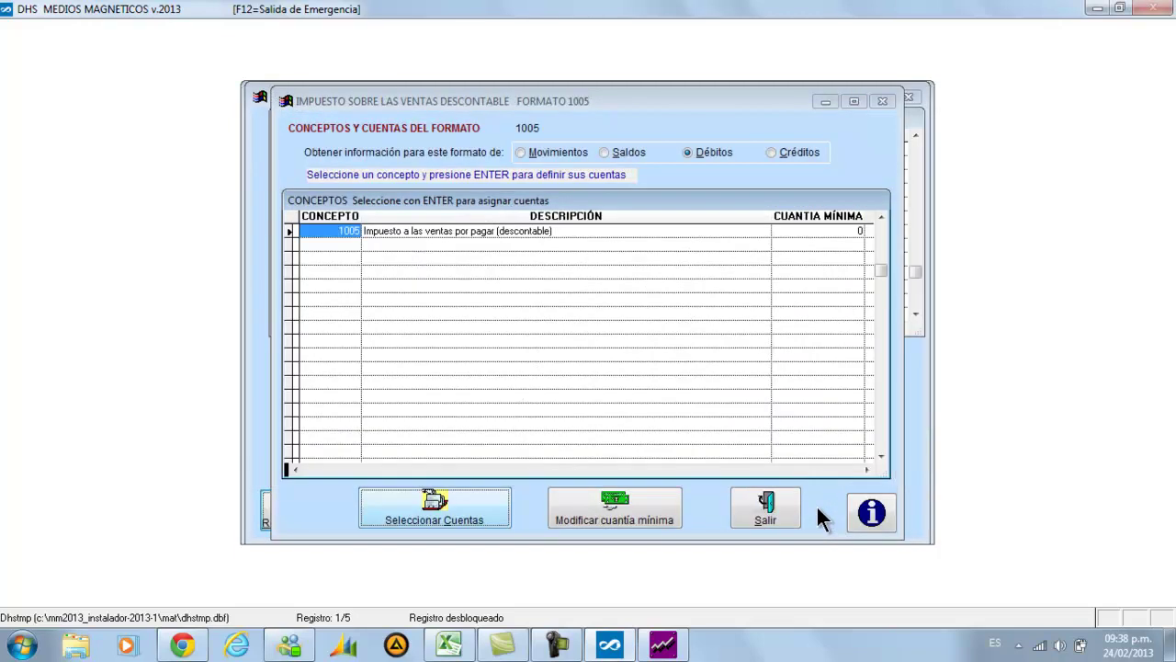
click(781, 511)
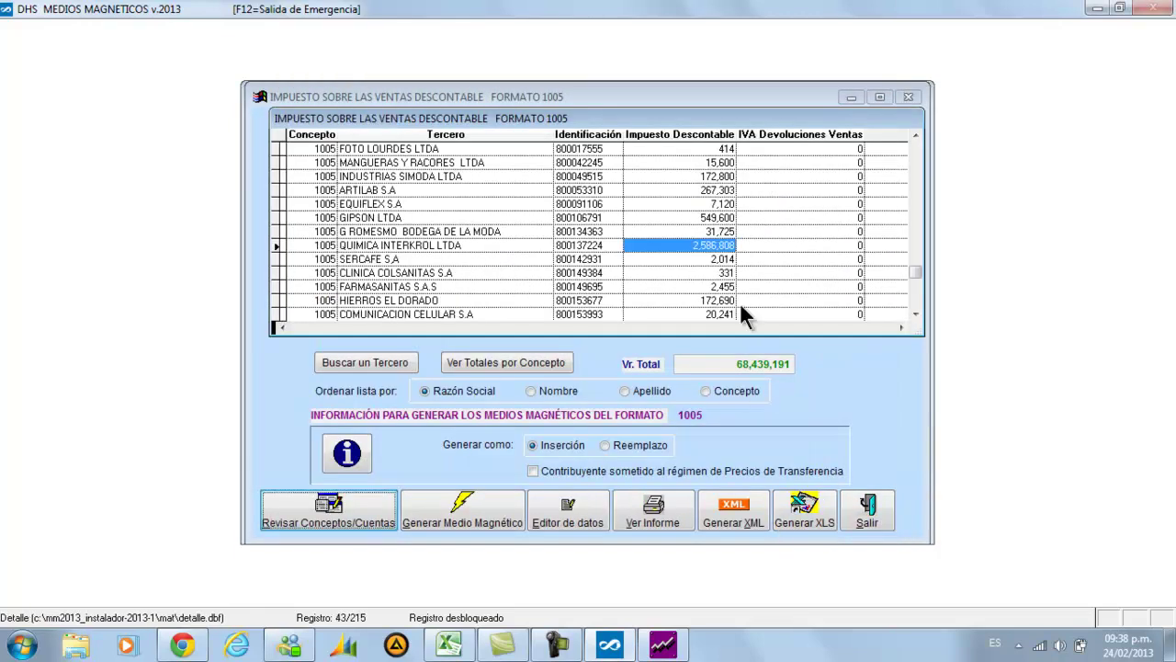
Close the ledger preview and check QUIMICA INTERKROL's 2,586,808 Impuesto Descontable in the 1005 grid
click(667, 647)
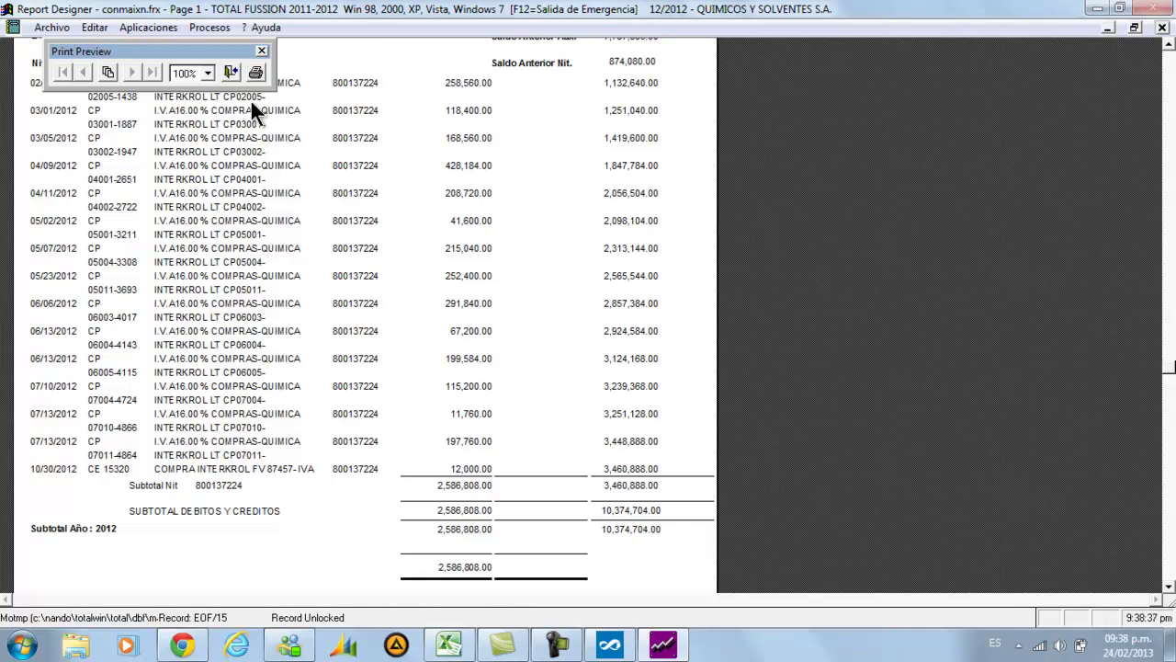
click(231, 73)
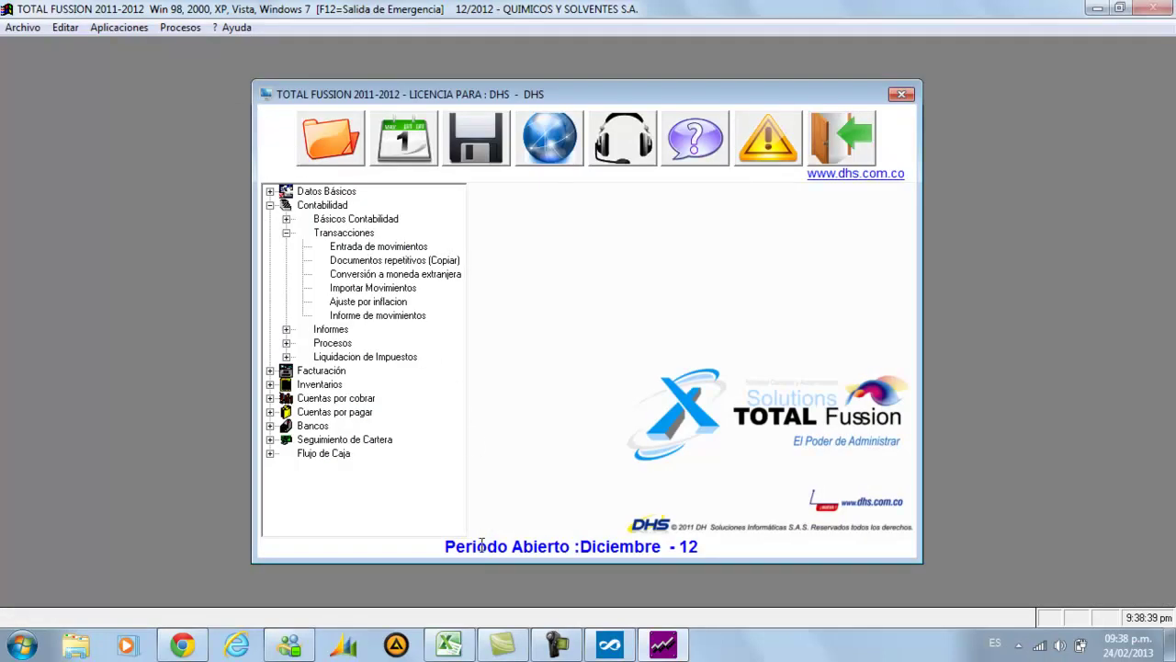
click(607, 648)
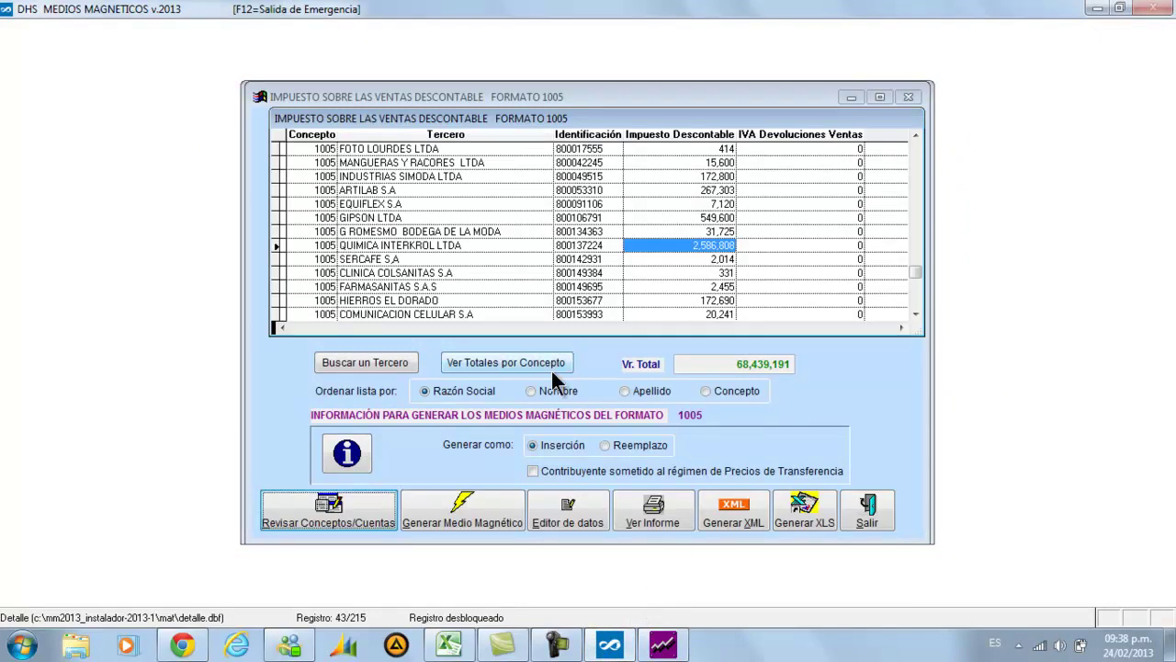
key(Right)
key(Left)
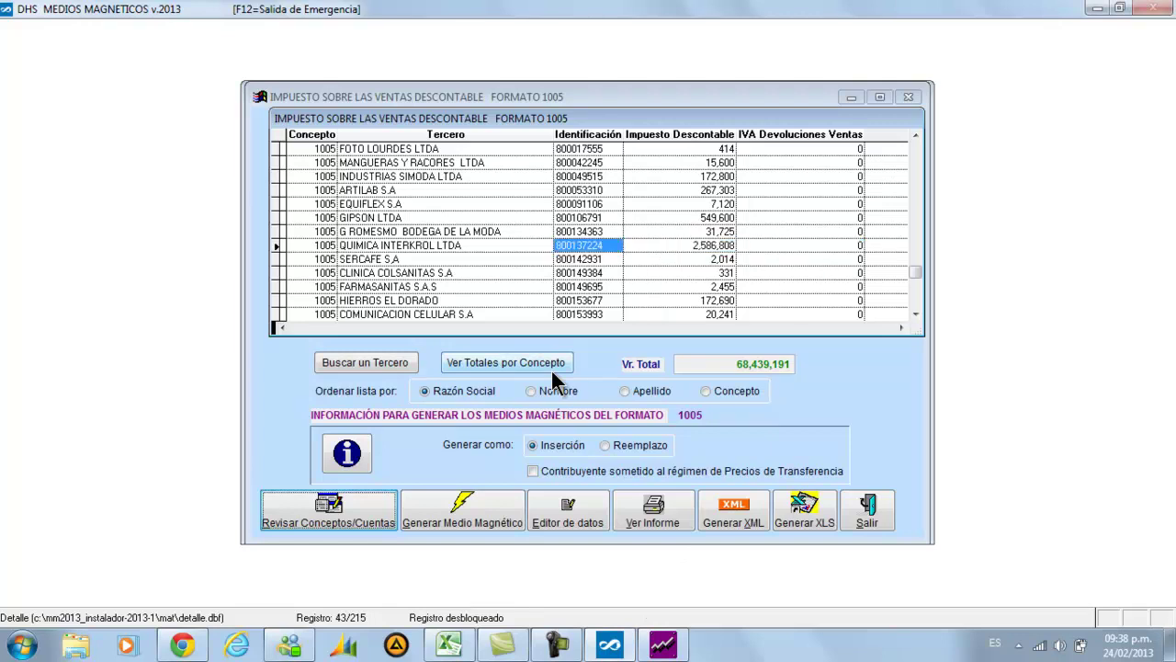
key(Left)
key(Left)
key(Left)
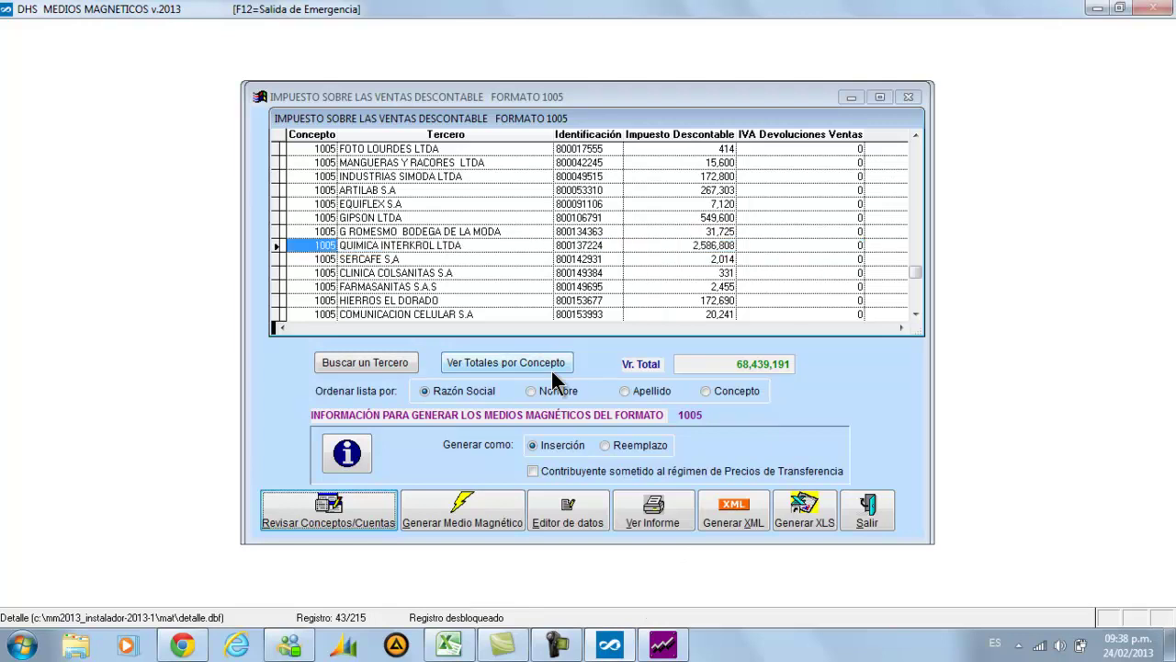
key(Right)
key(Right)
key(Right)
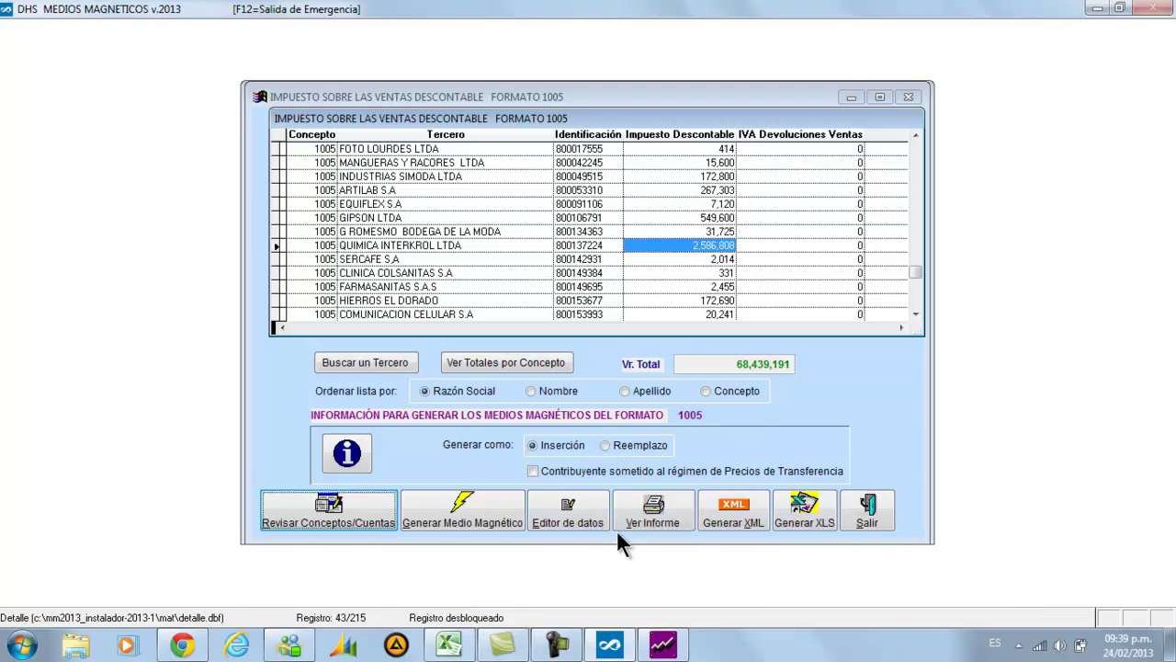
In the Formato 1005 data editor, select QUIMICA INTERKROL LTDA's record (IVA descontable 2,586,808) and open it for editing
click(577, 519)
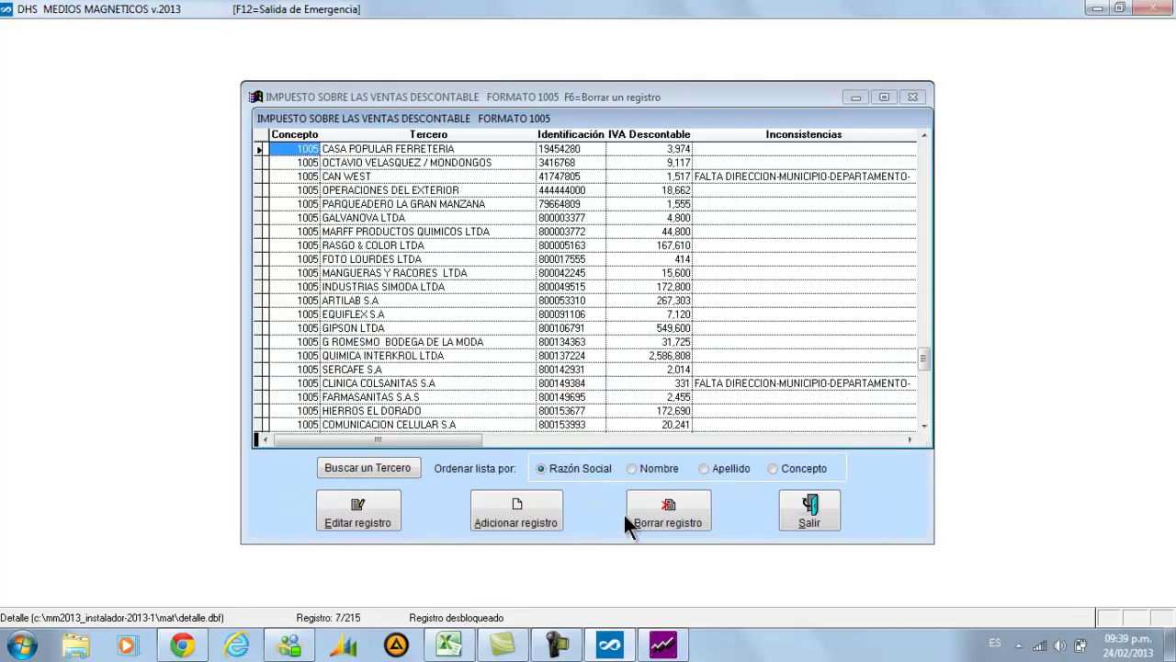
key(Down)
key(Down)
key(Down)
key(Down)
key(Down)
key(Down)
key(Down)
key(Down)
key(Down)
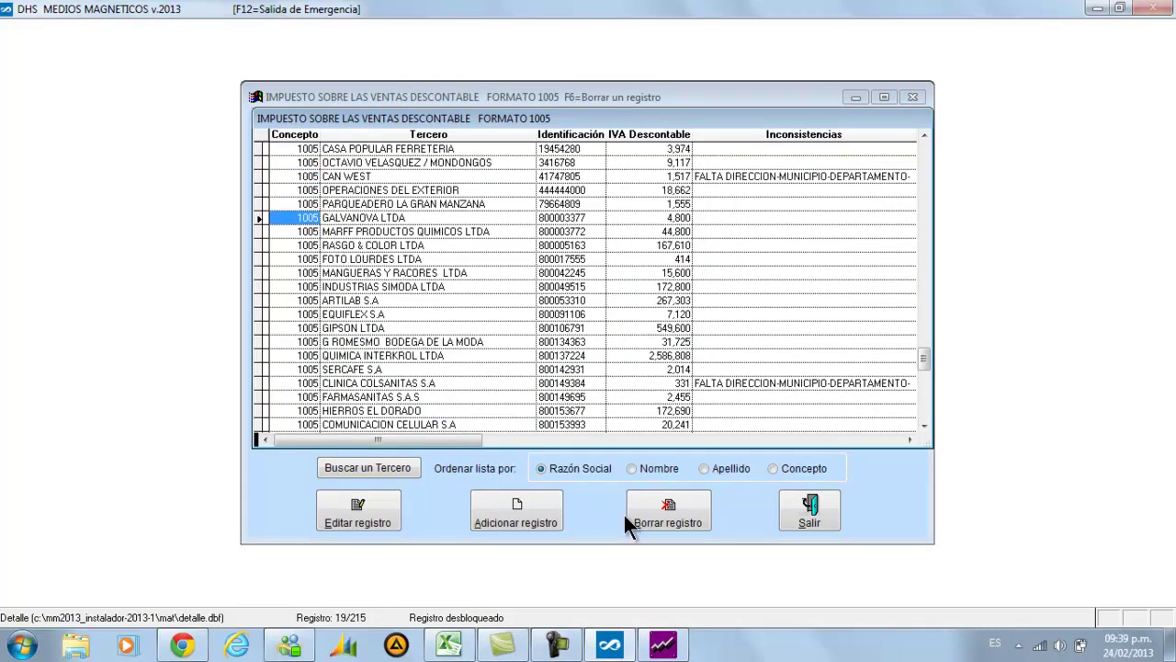
key(Down)
key(Down)
key(Down)
key(Down)
key(Down)
key(Down)
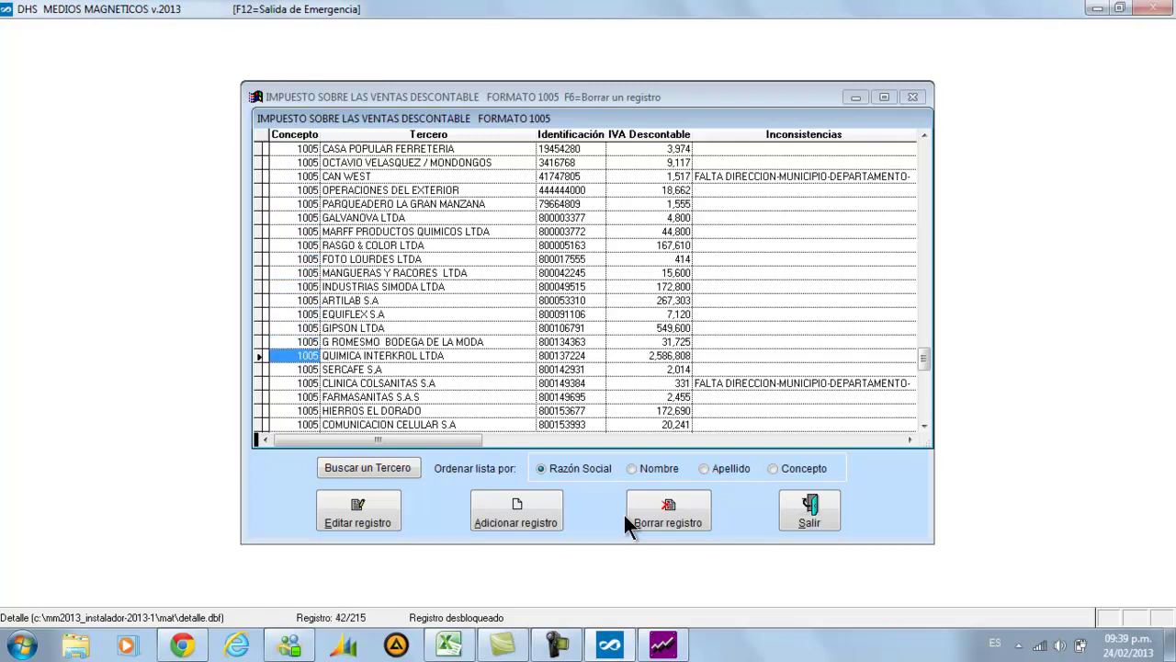
key(Right)
key(Right)
key(Right)
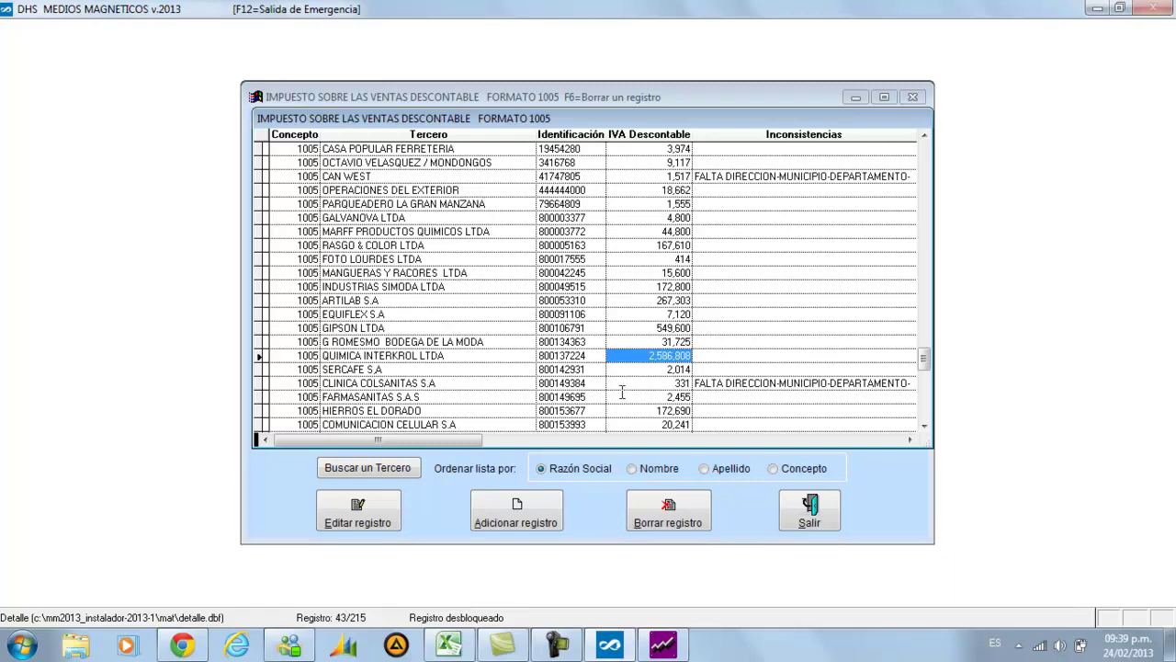
click(364, 496)
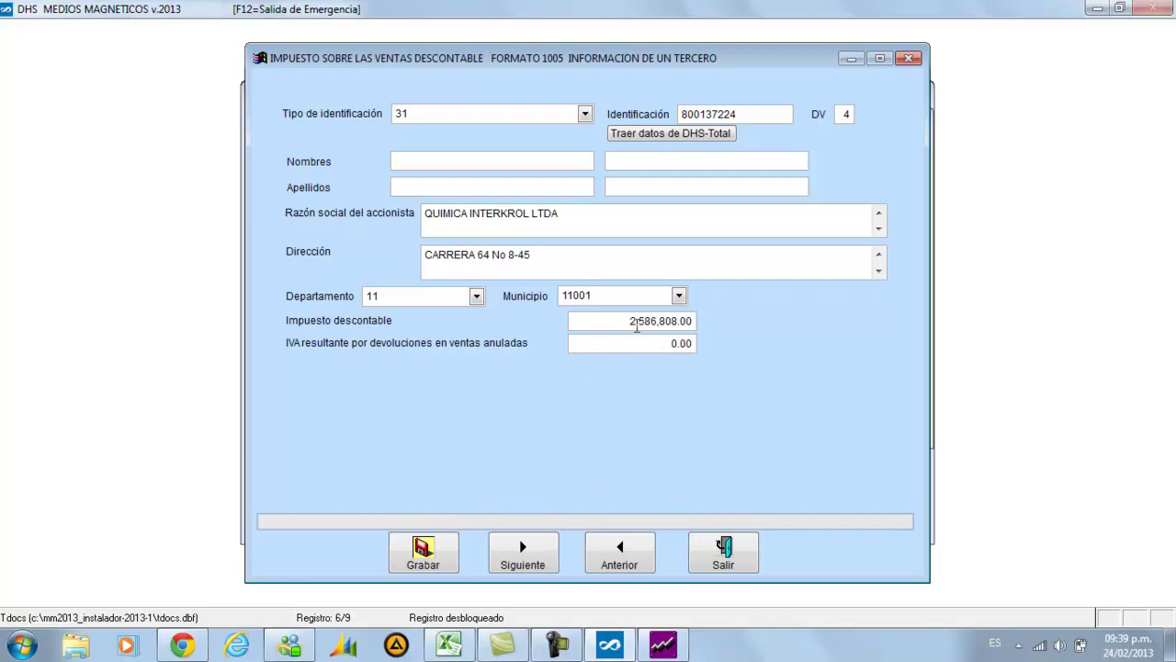
Change QUIMICA INTERKROL LTDA's deductible tax from 2,586,808 to 2,600,808, save, and close both editor windows
click(636, 323)
key(Right)
key(BackSpace)
key(BackSpace)
key(BackSpace)
text(600)
click(455, 548)
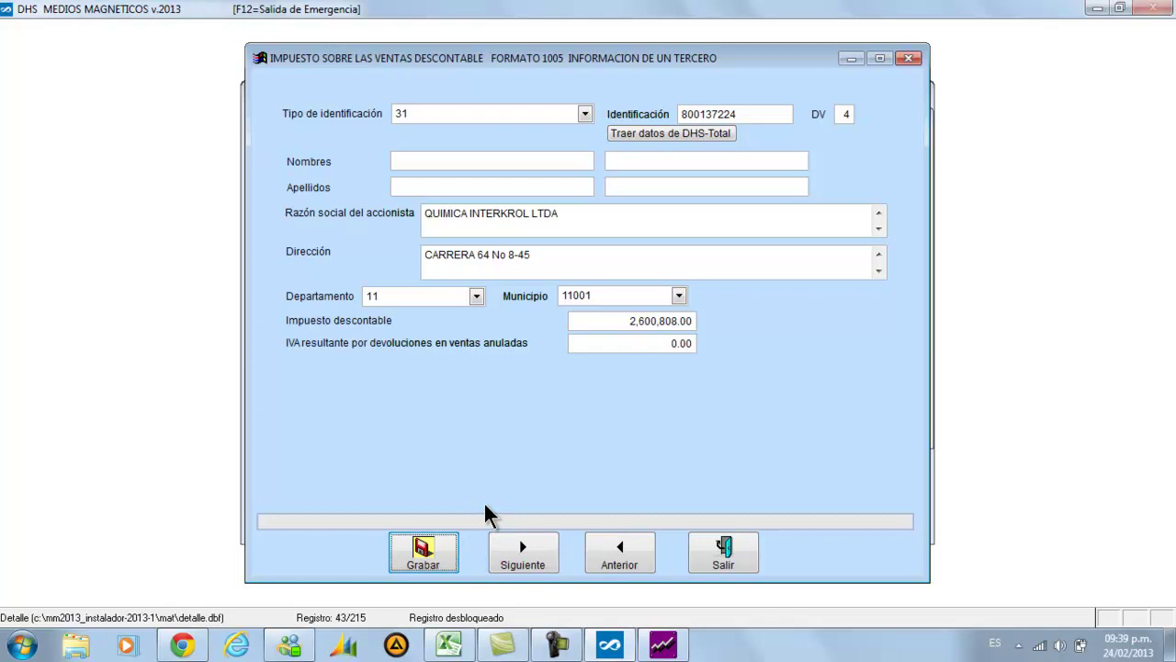
click(719, 560)
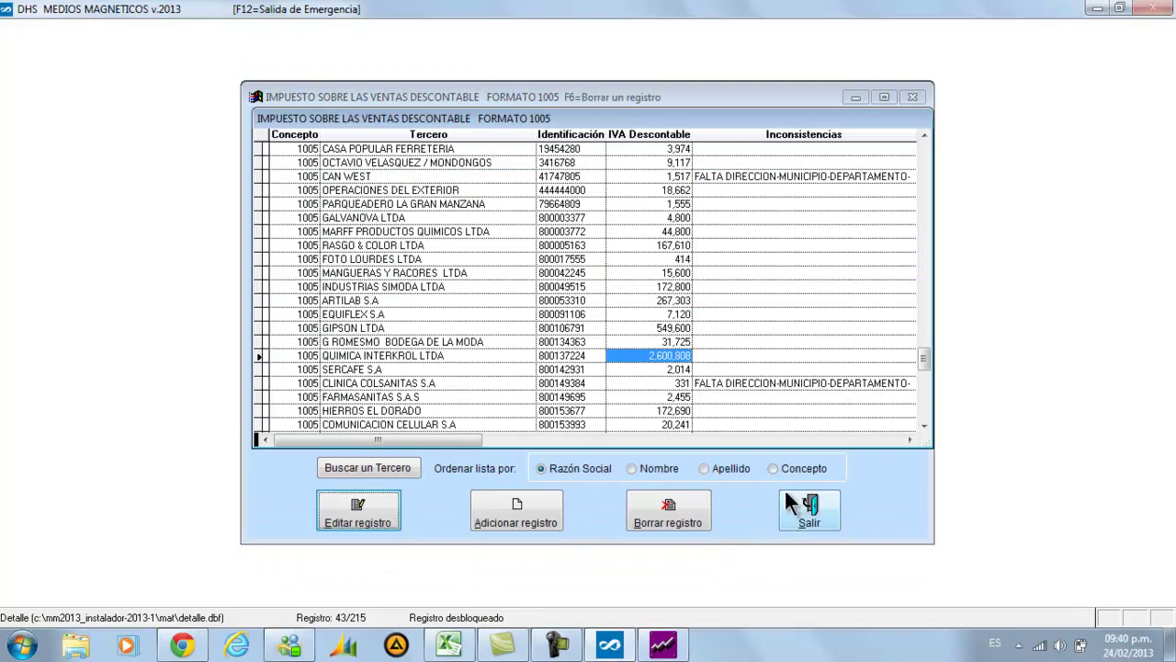
click(799, 520)
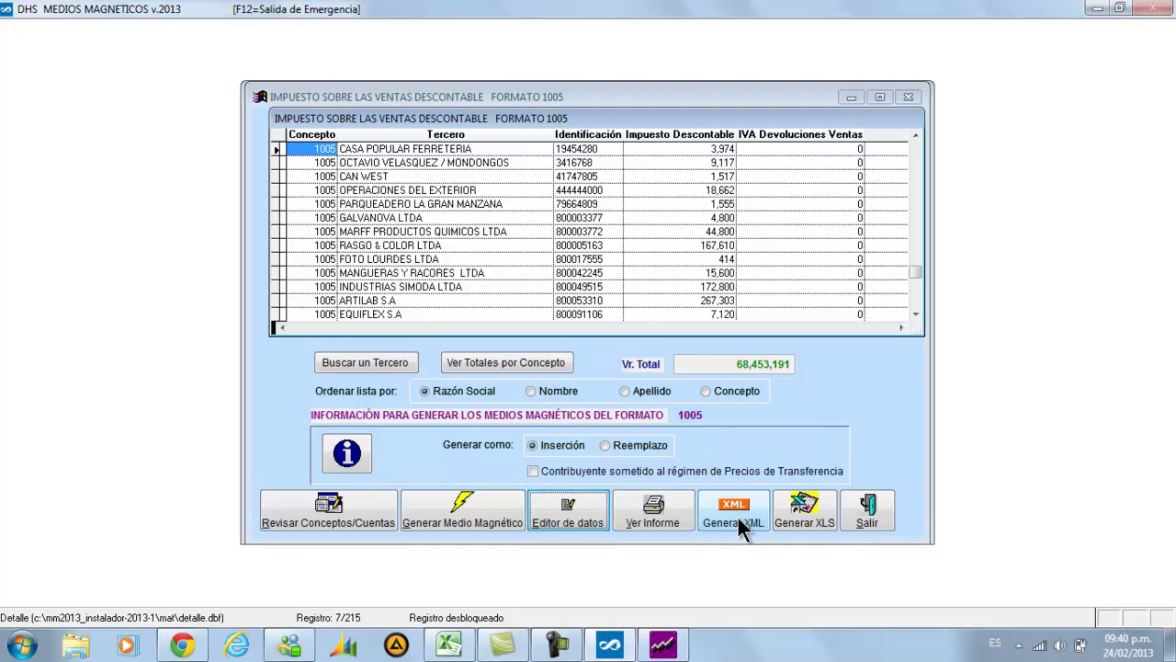
Export the Formato 1005 data to 1005.XLS and bring up the Start button's Explorer option
click(793, 522)
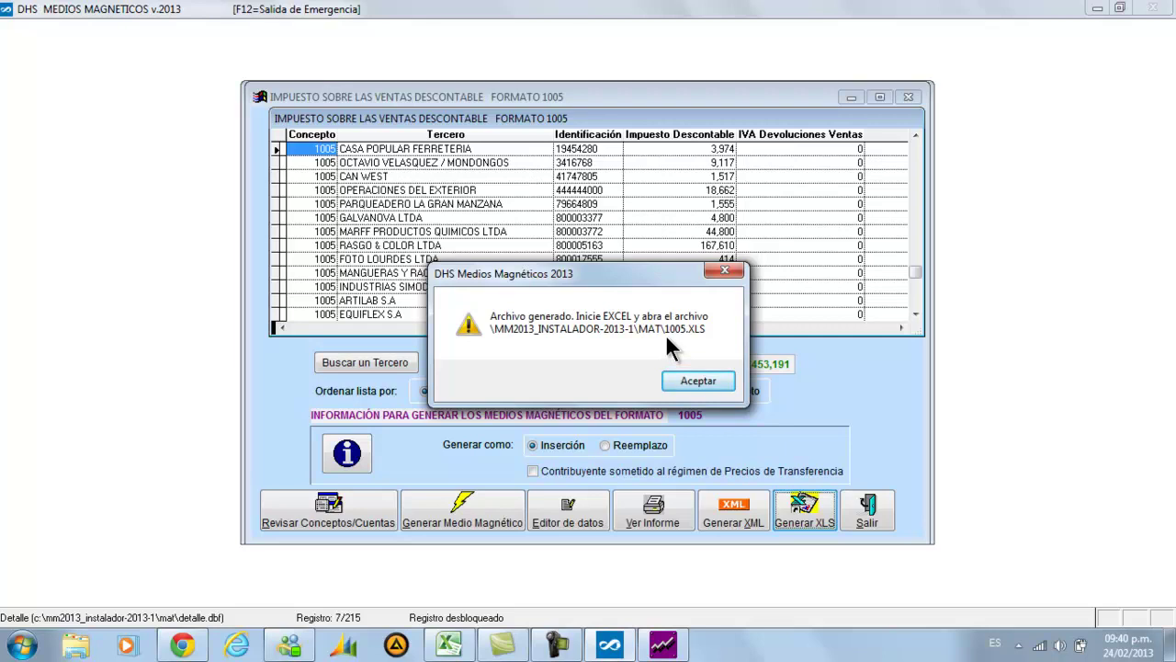
right_click(25, 649)
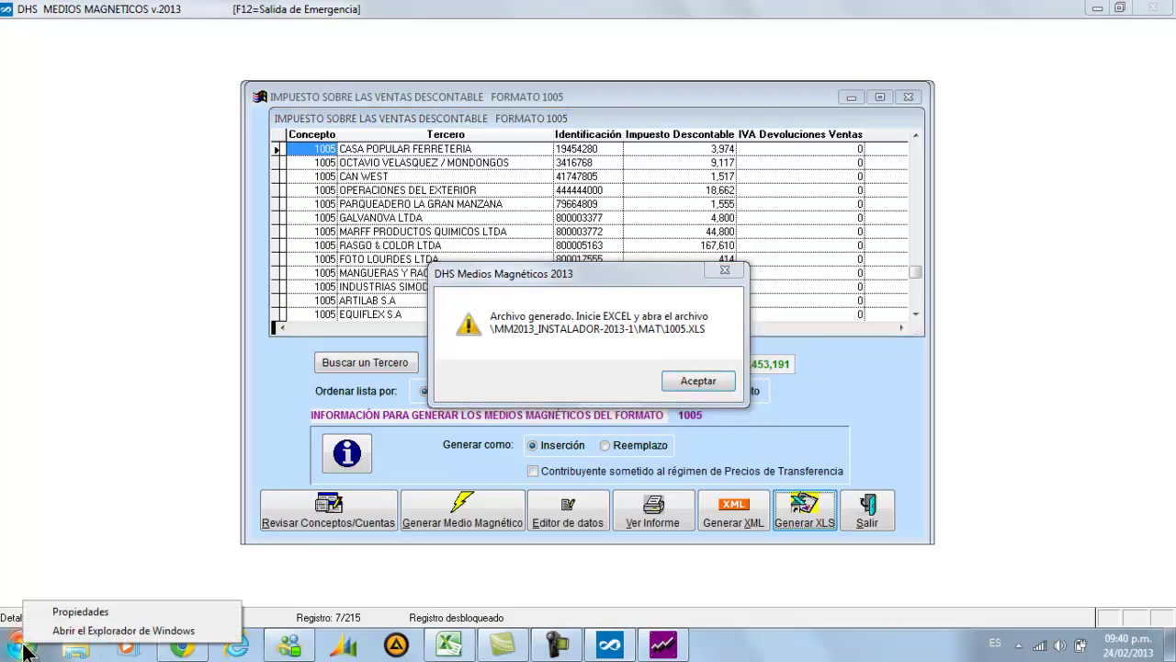
Browse in Explorer to C:\MM2013_INSTALADOR-2013-1\MAT and open 1005.XLS in Excel
click(72, 631)
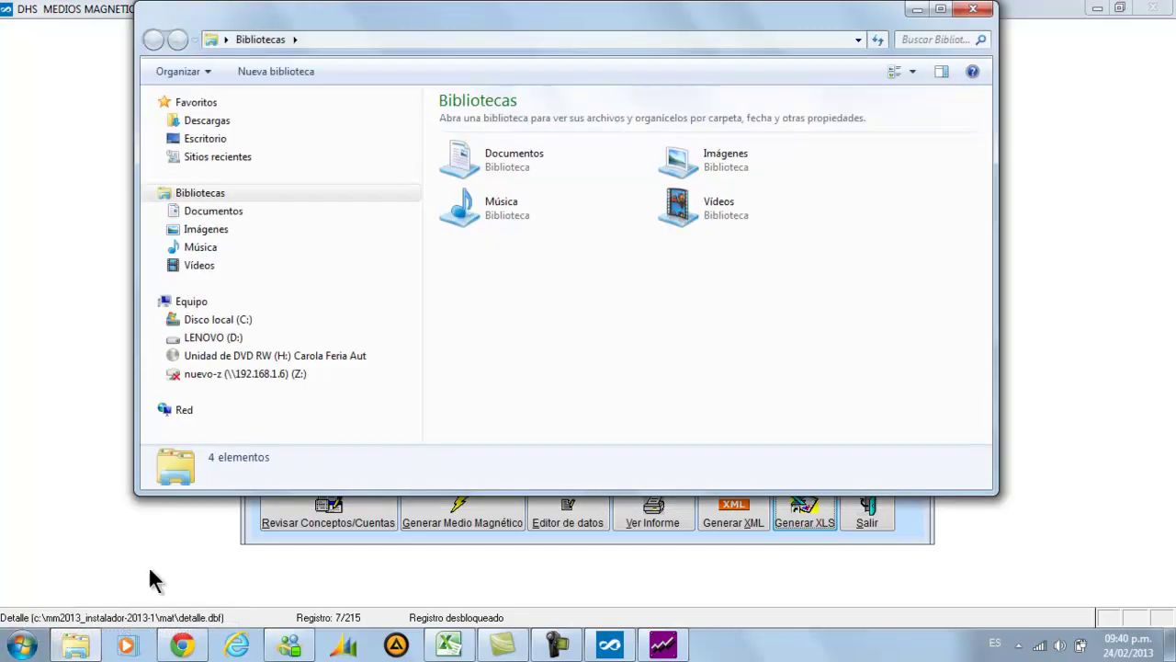
click(230, 322)
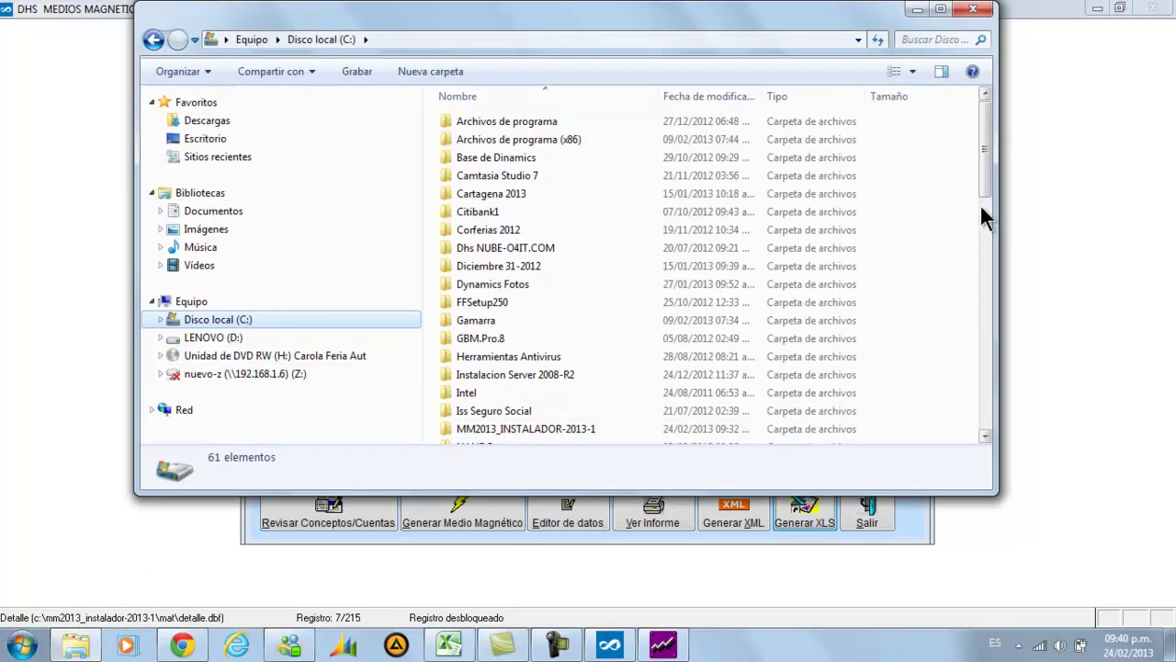
double_click(475, 428)
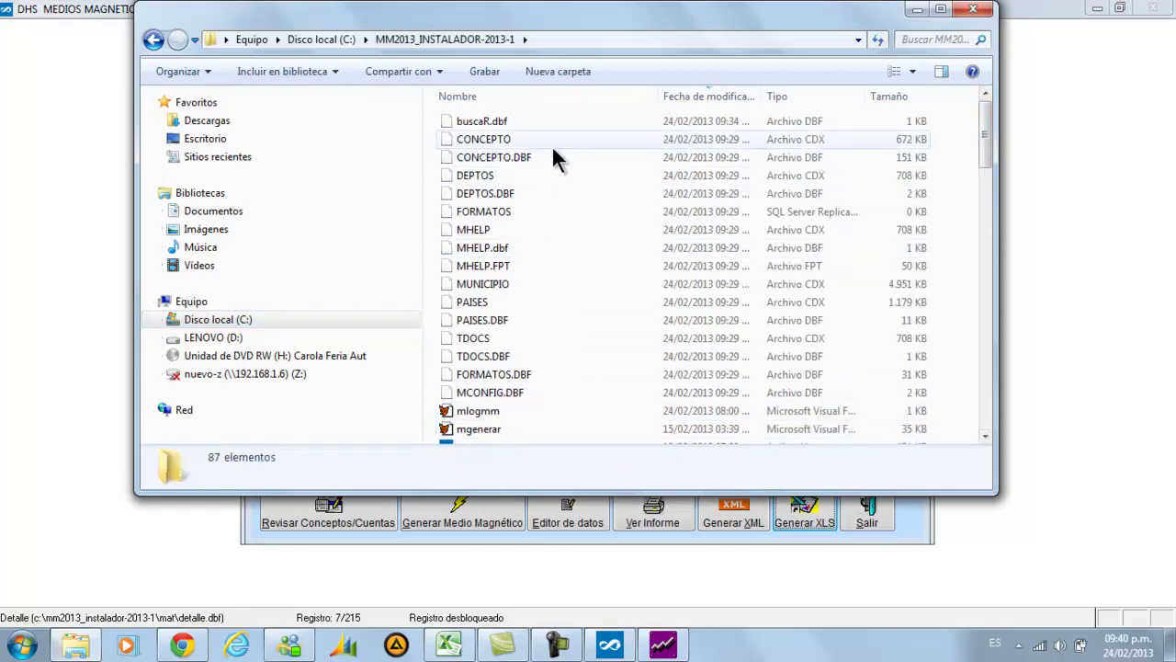
click(545, 92)
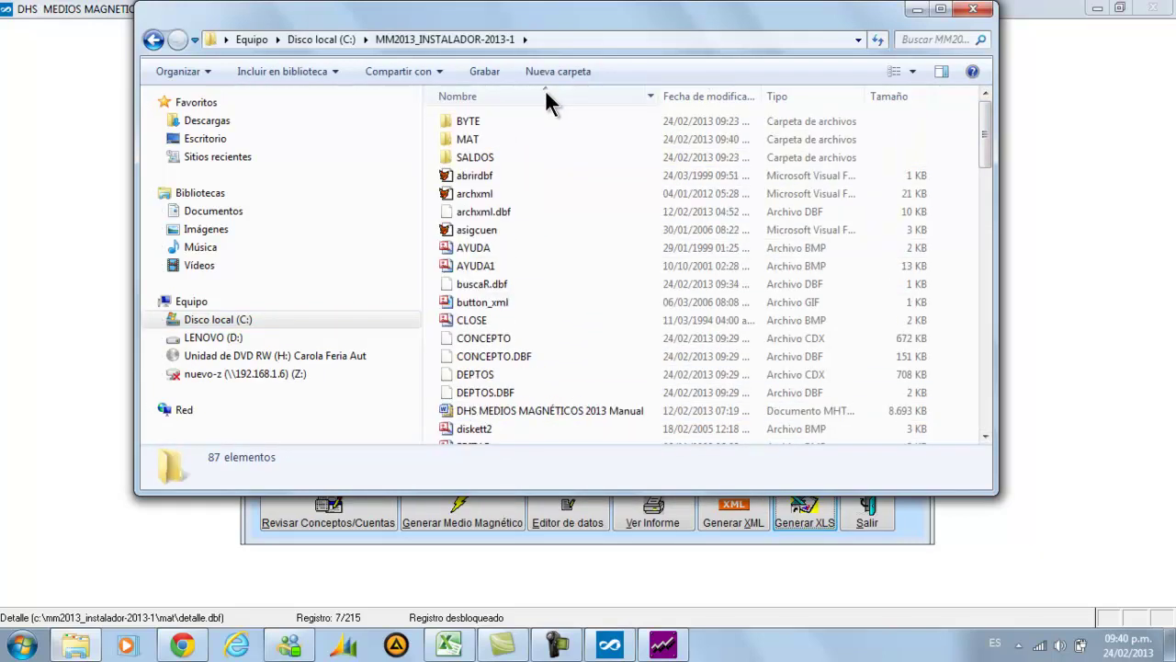
click(489, 139)
double_click(489, 140)
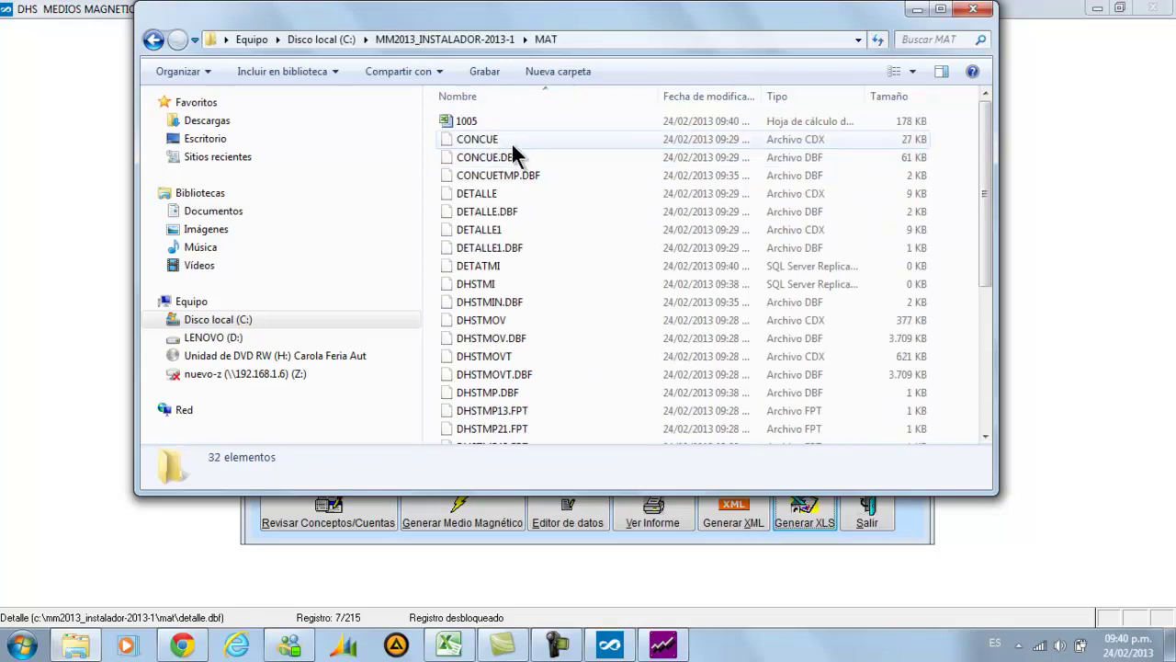
click(488, 126)
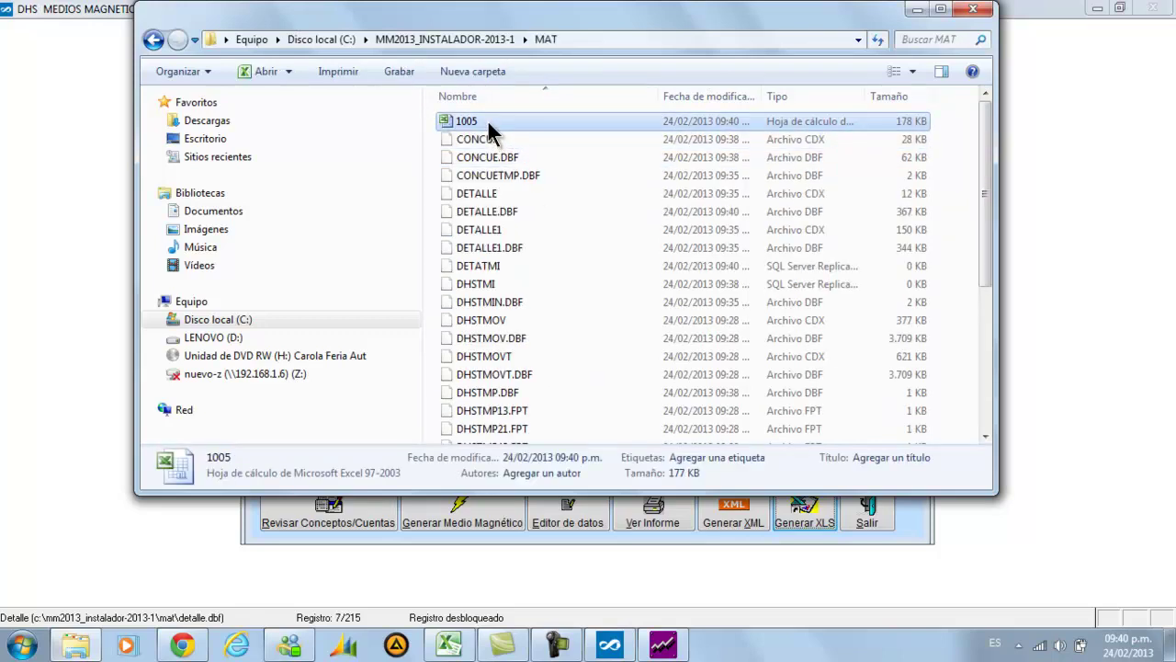
double_click(488, 133)
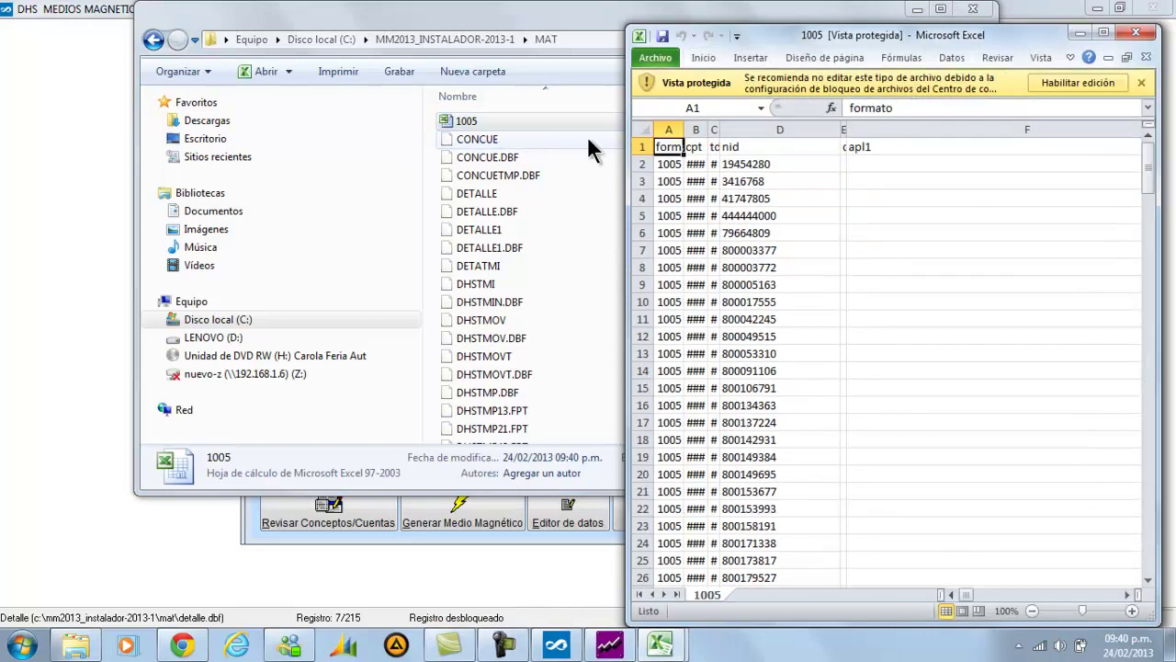
Maximize Excel, enable editing of 1005.XLS, and inspect the cells along row 2
double_click(789, 28)
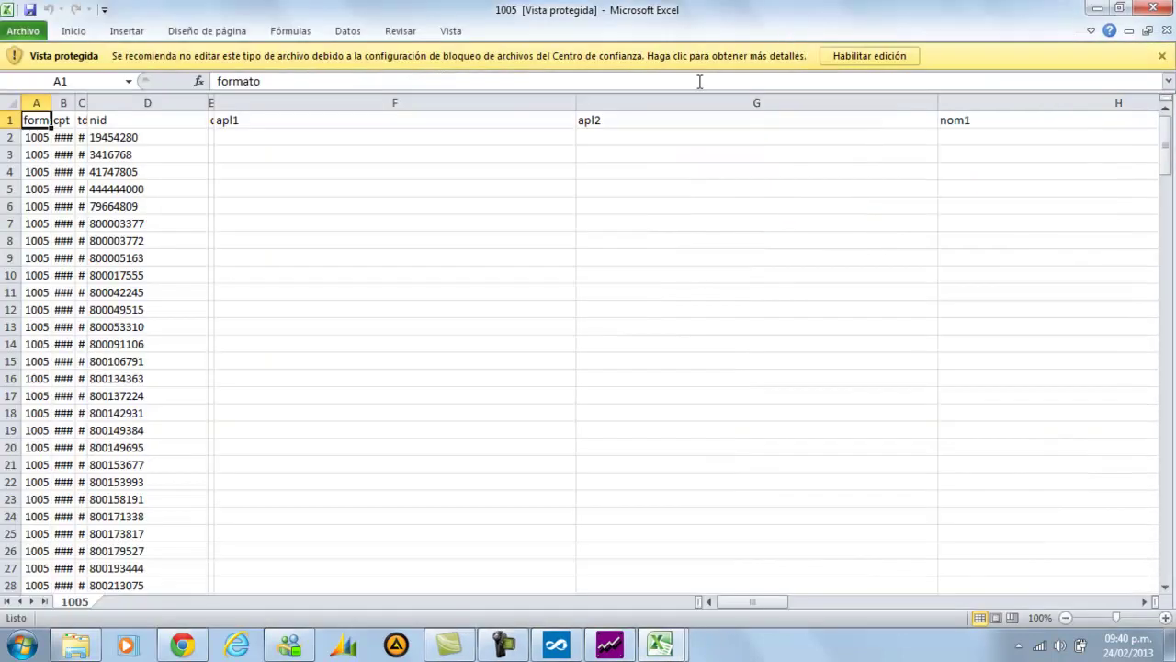
click(844, 56)
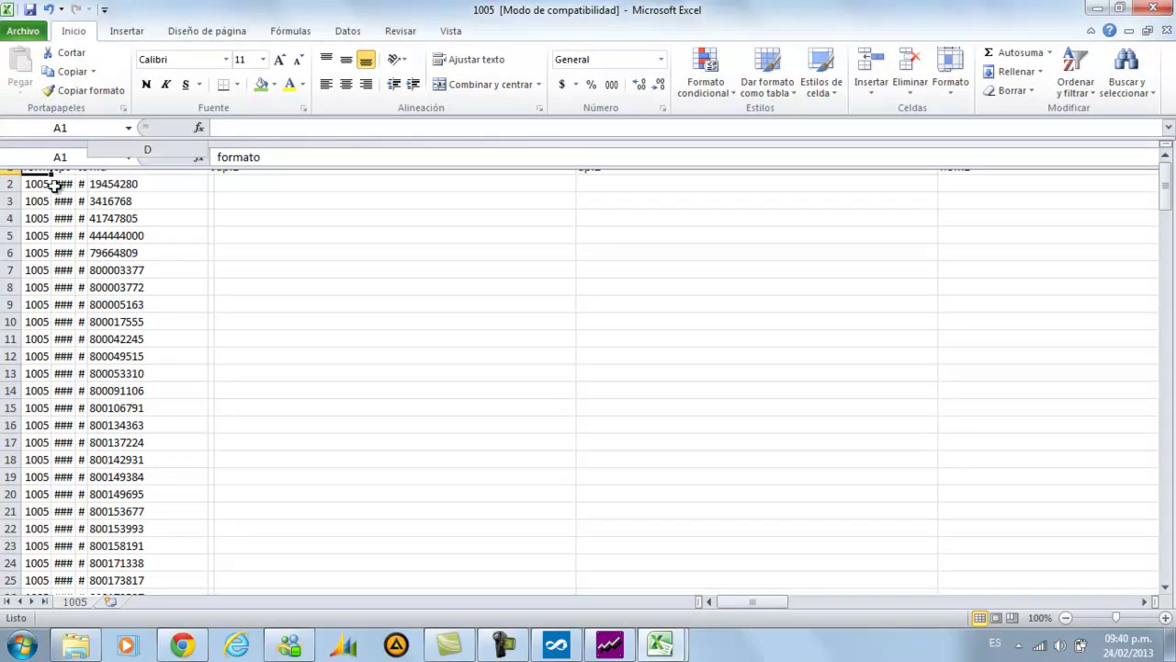
drag(46, 183, 53, 182)
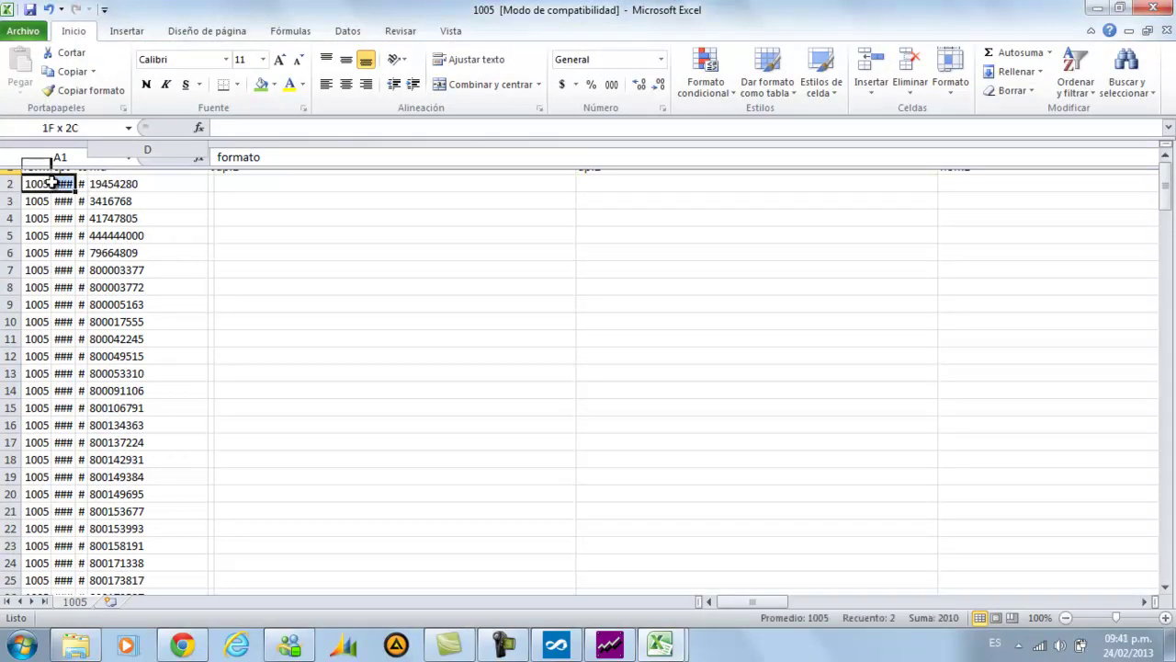
click(95, 177)
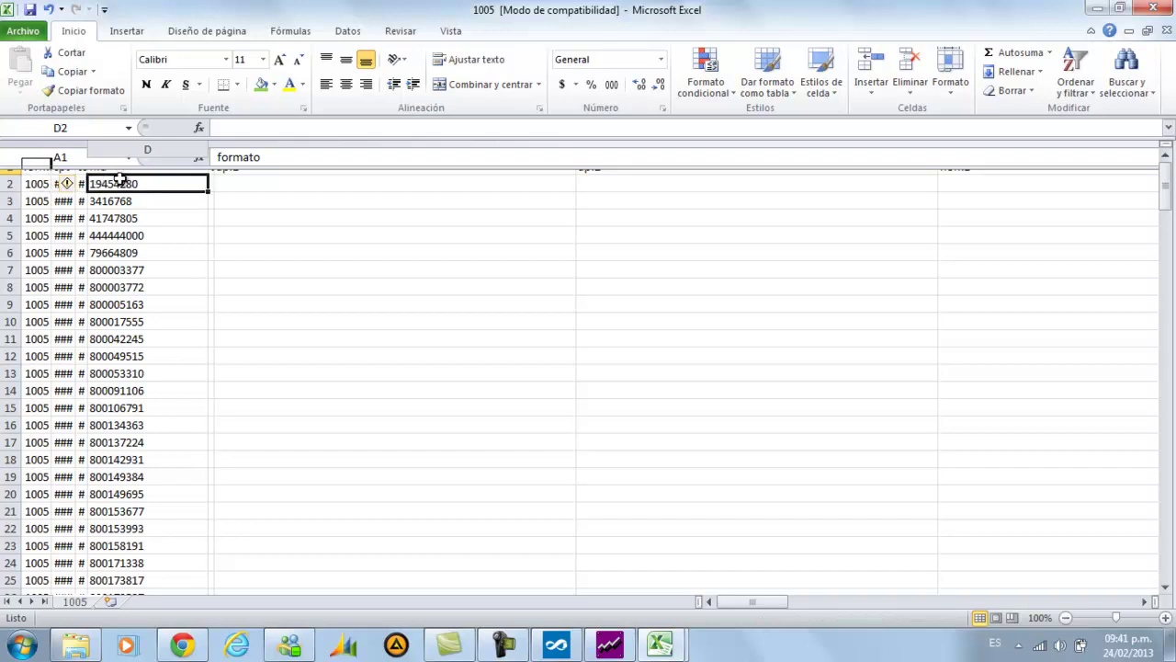
click(220, 178)
key(Right)
key(Right)
key(Right)
key(Right)
key(Right)
key(Right)
key(Right)
key(Right)
key(Right)
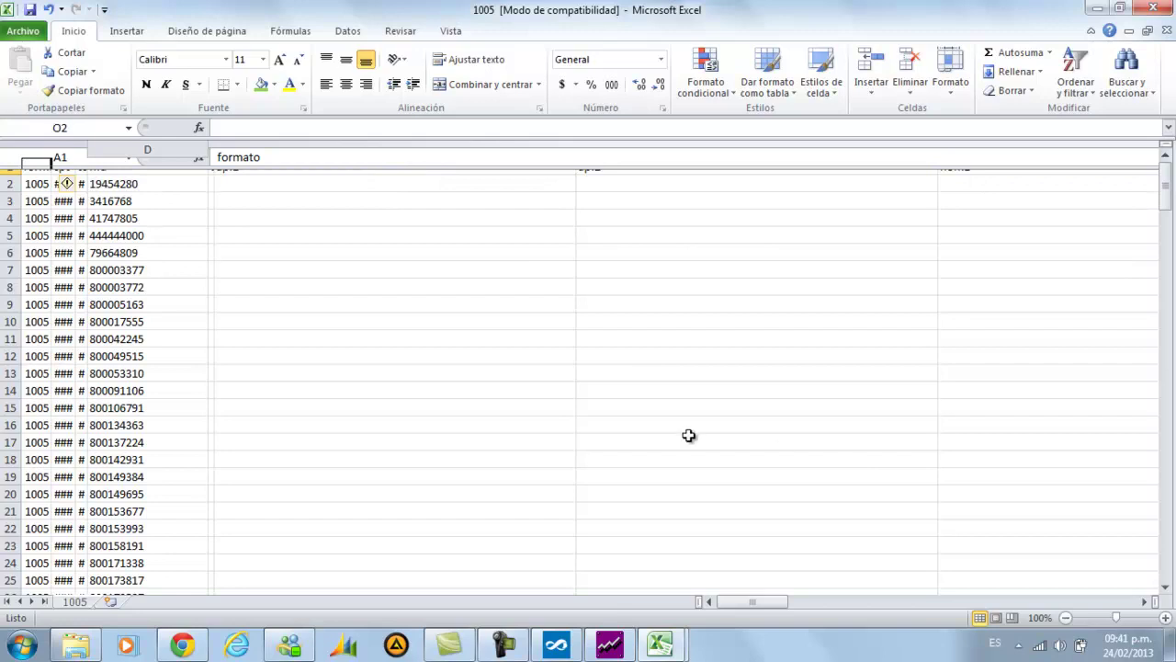
click(574, 387)
key(Right)
key(Right)
key(Right)
key(Right)
key(Right)
key(Right)
key(Right)
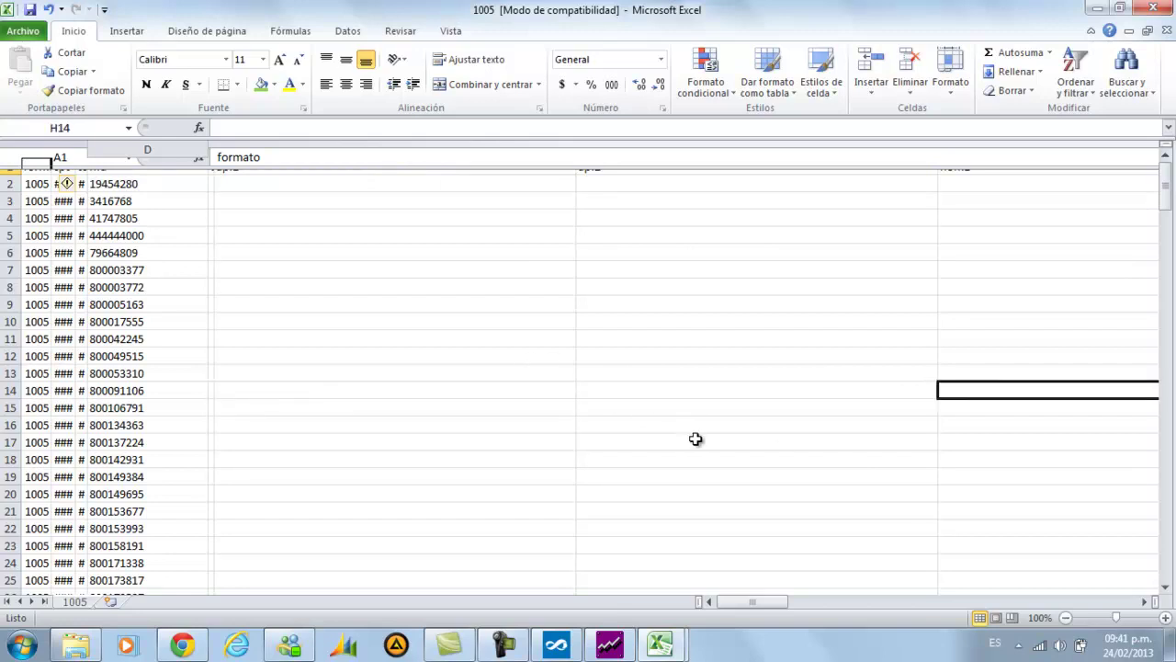
drag(773, 593, 836, 600)
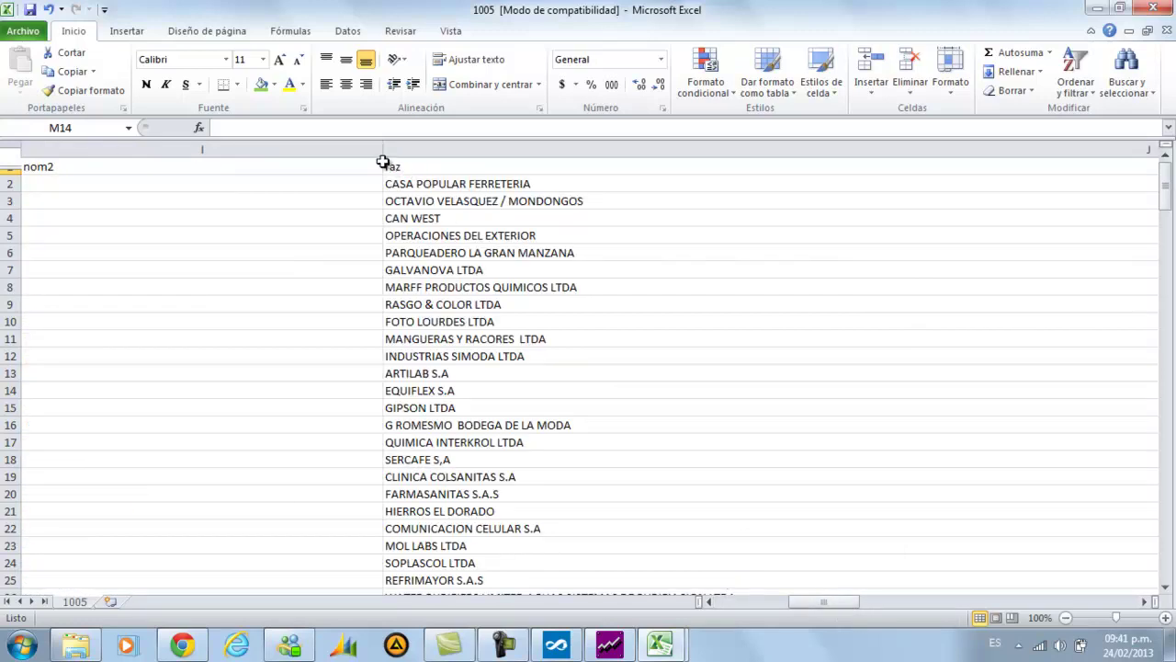
Narrow column I, scroll right to check QUIMICA INTERKROL's val1 of 2600808, then return to DHS
drag(384, 151, 360, 155)
drag(111, 168, 114, 167)
click(1145, 601)
click(1148, 603)
click(1147, 603)
click(1148, 603)
click(1147, 603)
click(1147, 603)
click(1148, 603)
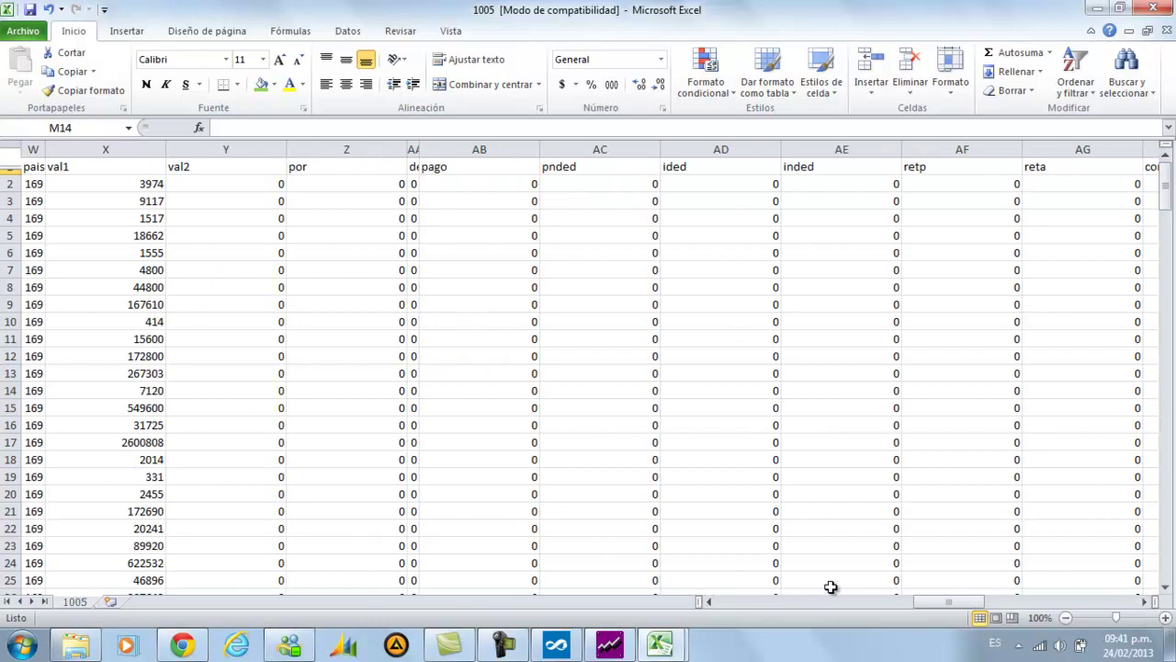
key(Left)
key(Left)
key(Left)
click(558, 644)
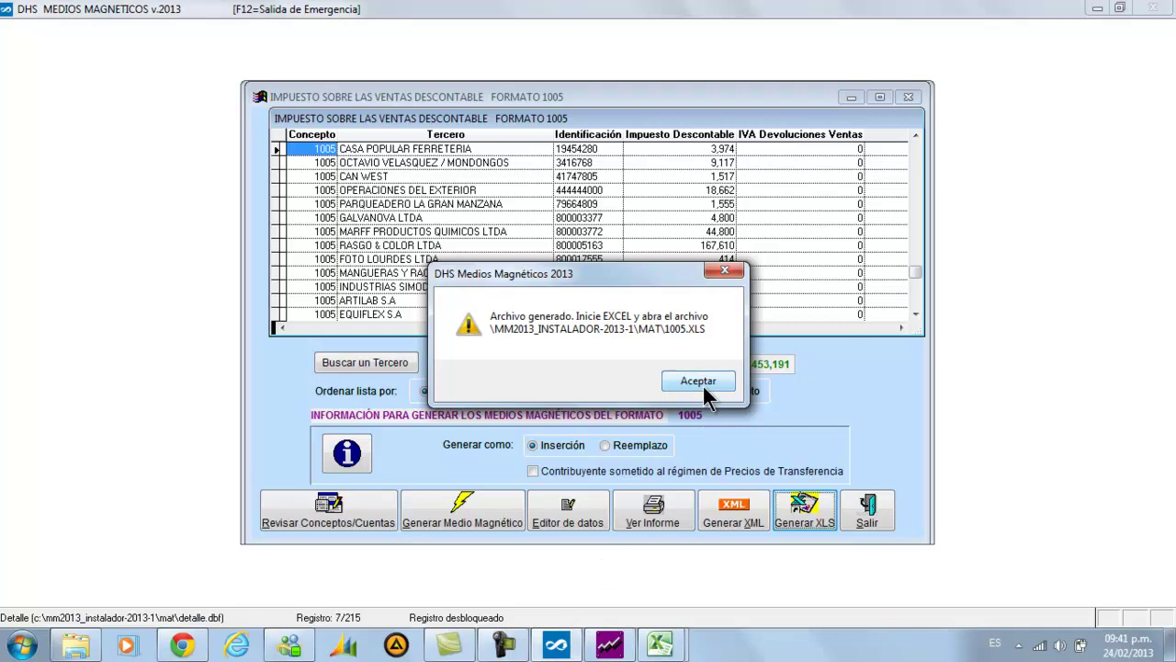
Dismiss the file-generated message and confirm QUIMICA INTERKROL LTDA's 2,600,808 amount in the data editor
click(702, 383)
click(565, 515)
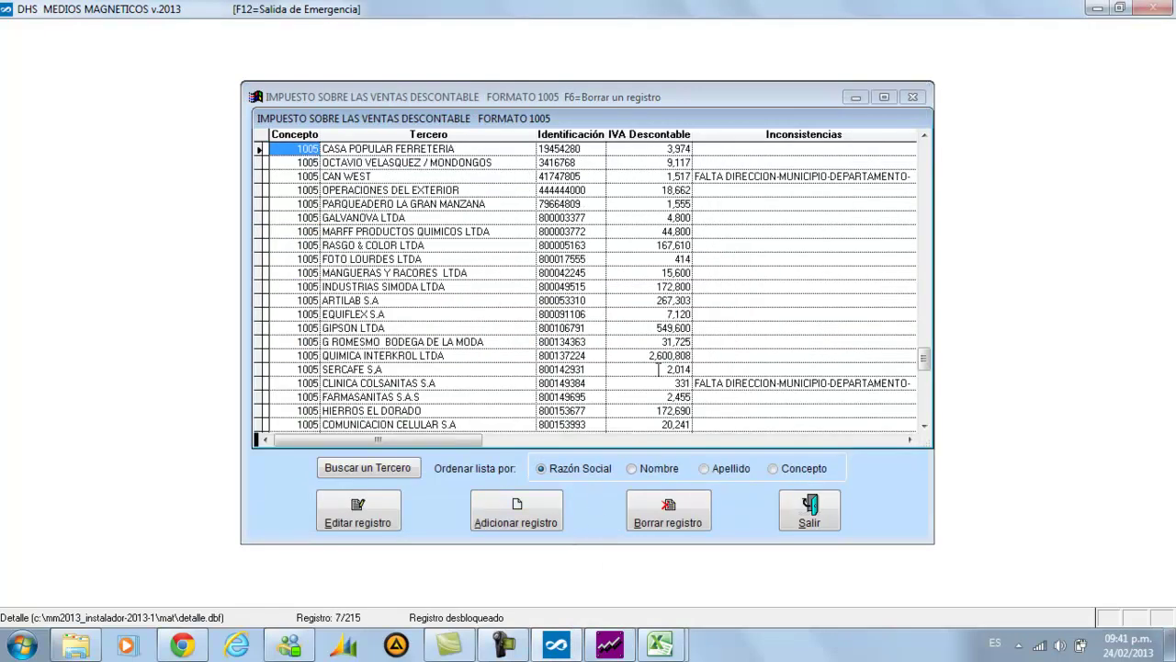
click(630, 358)
key(Down)
key(Up)
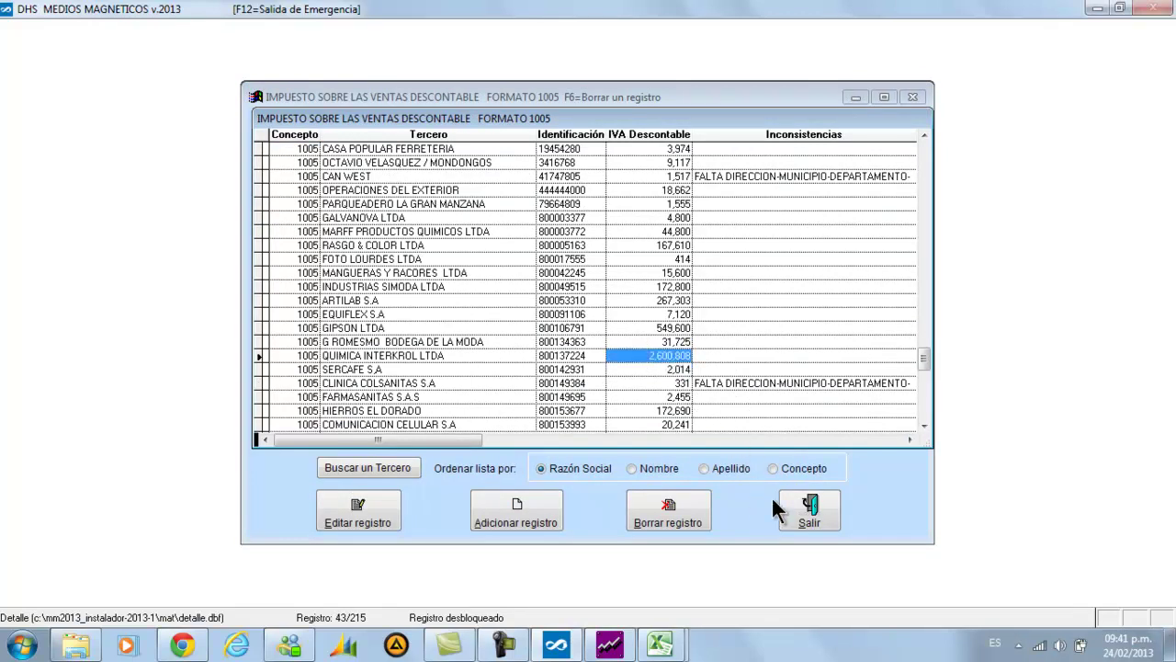
click(795, 513)
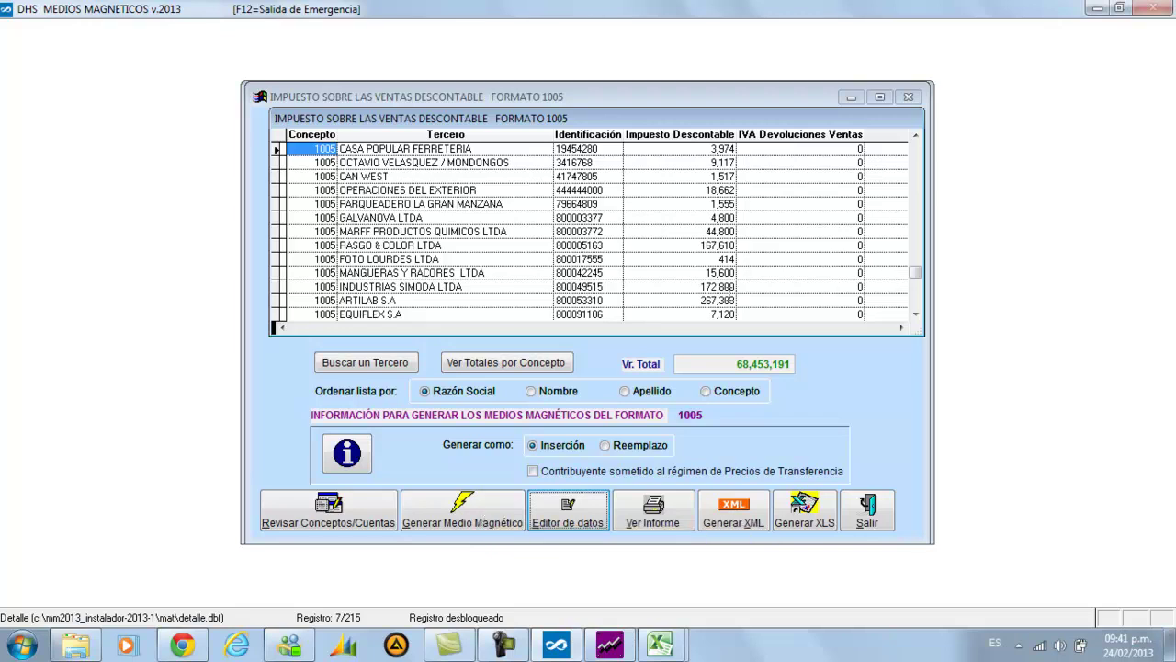
Scroll the Format 1005 grid to QUIMICA INTERKROL LTDA and inspect its deductible tax and IVA returns values
click(915, 314)
click(915, 314)
click(916, 314)
click(915, 314)
click(915, 314)
click(915, 314)
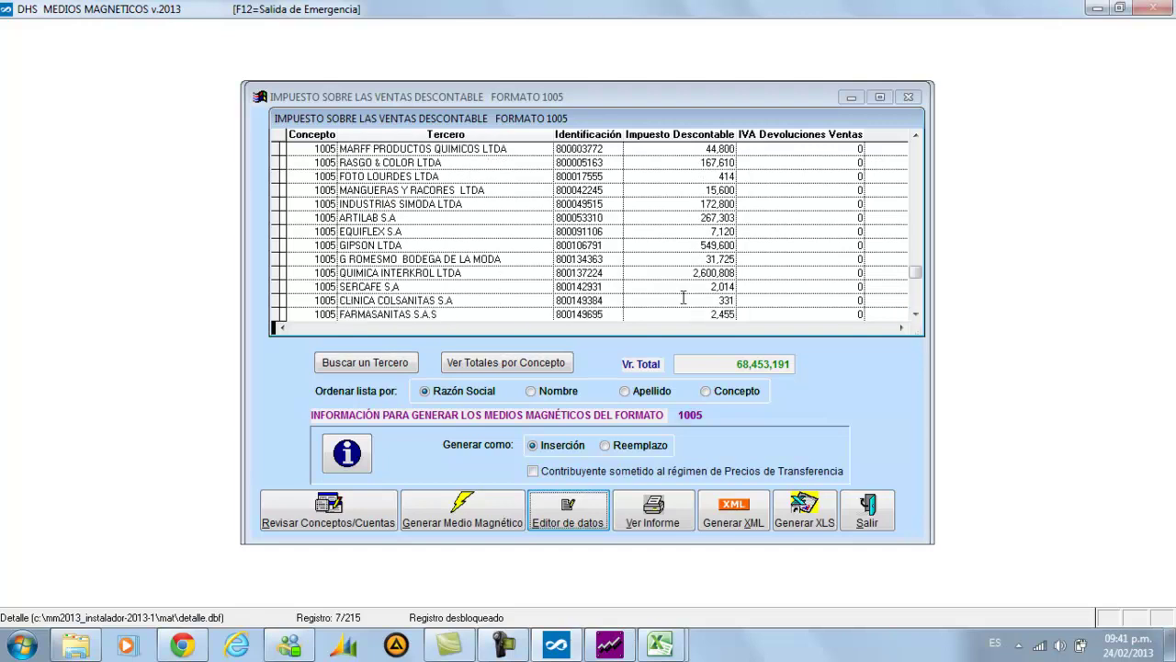
click(637, 272)
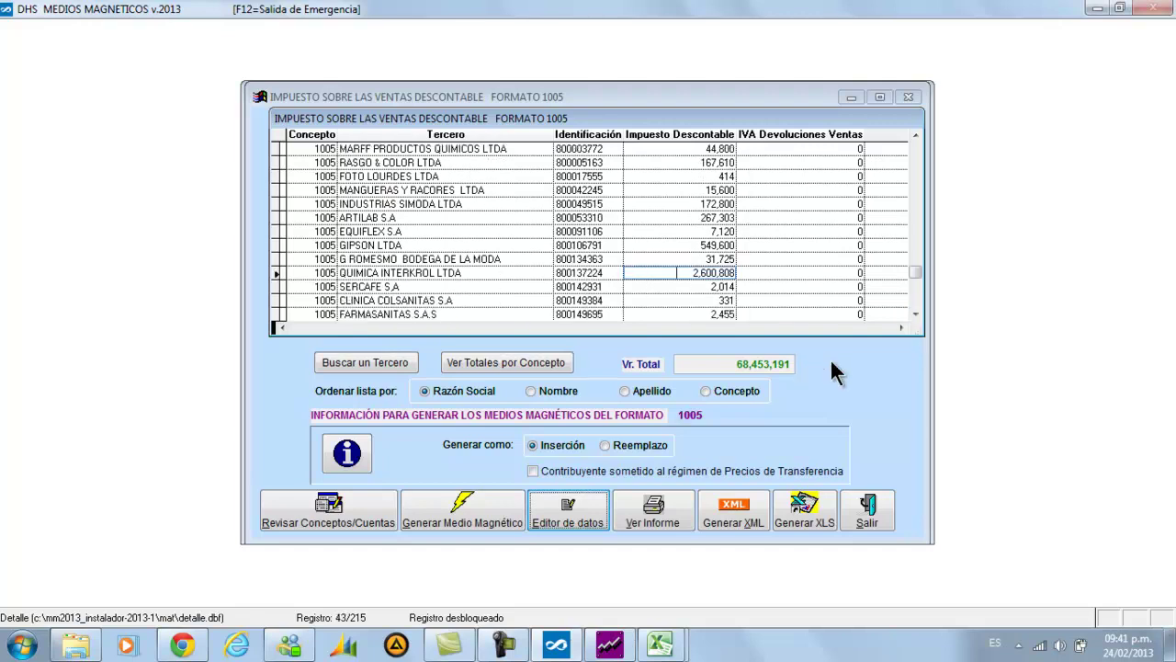
key(Tab)
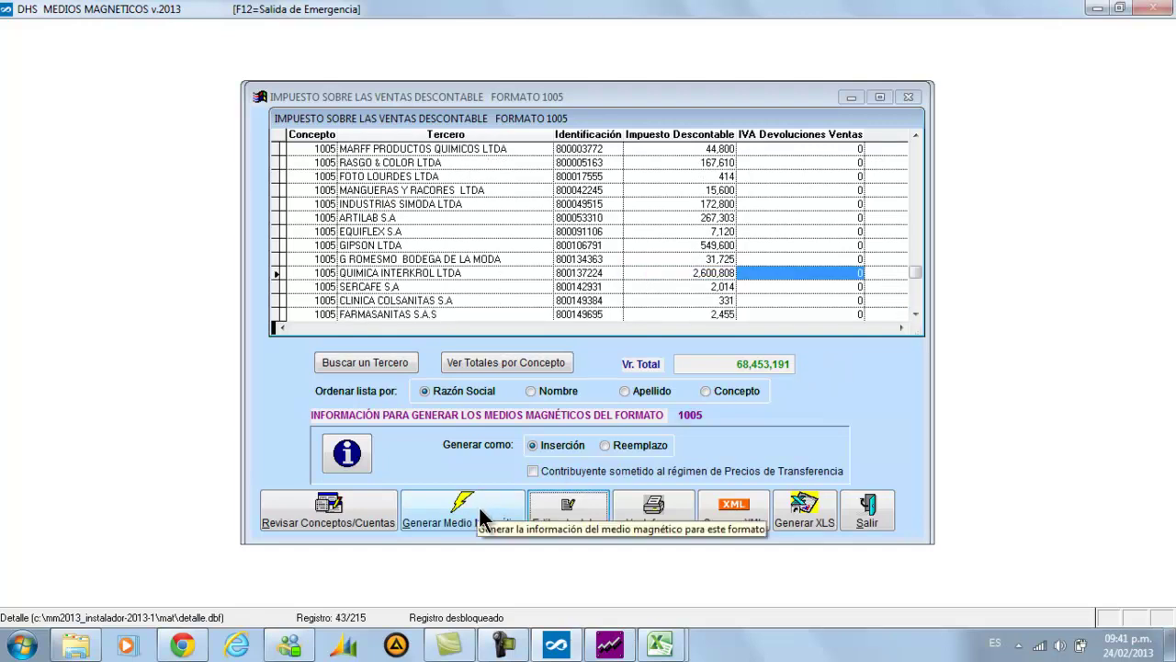
Generate the Formato 1005 data for concept 1005 and dismiss the generated message
click(463, 506)
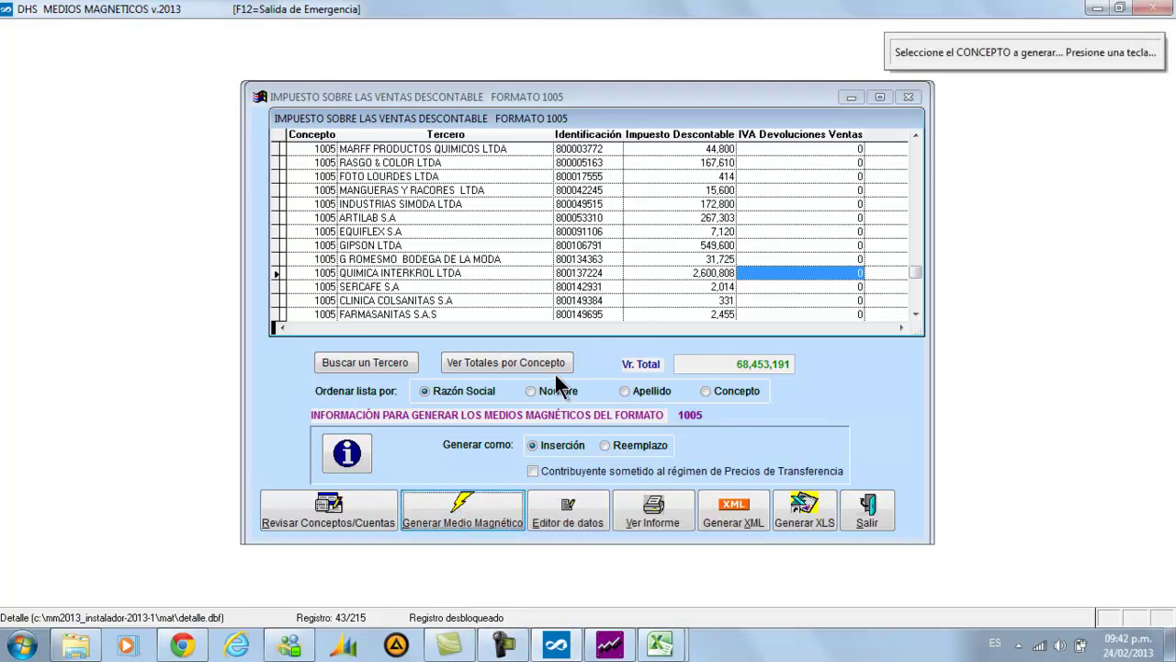
key(Down)
key(Return)
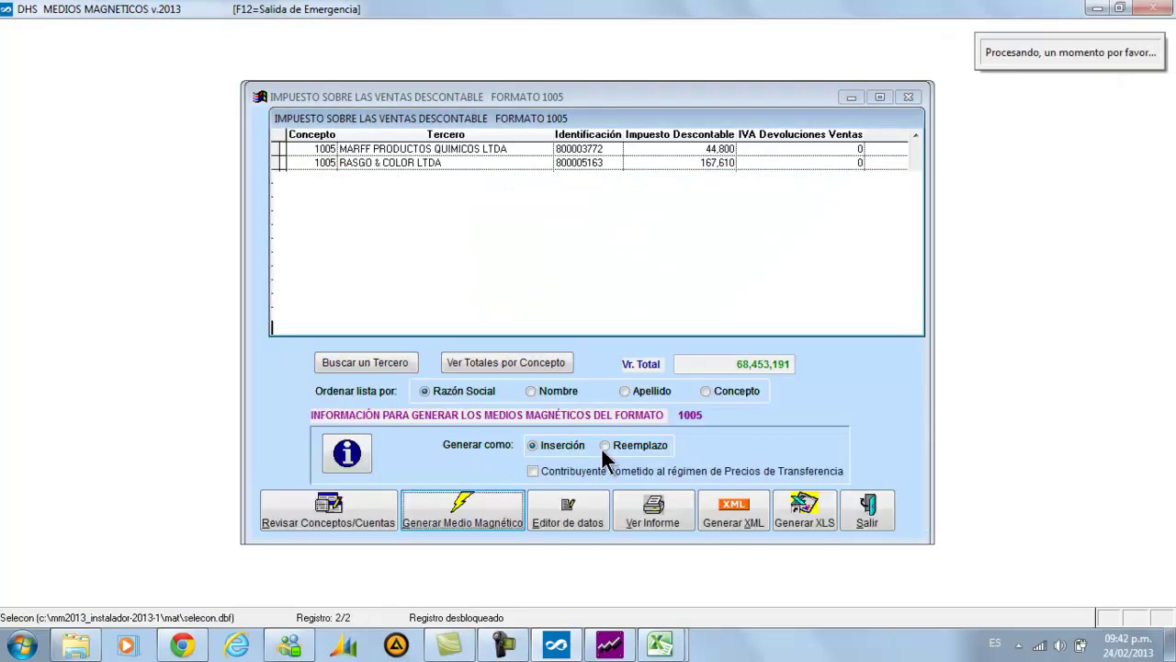
click(726, 385)
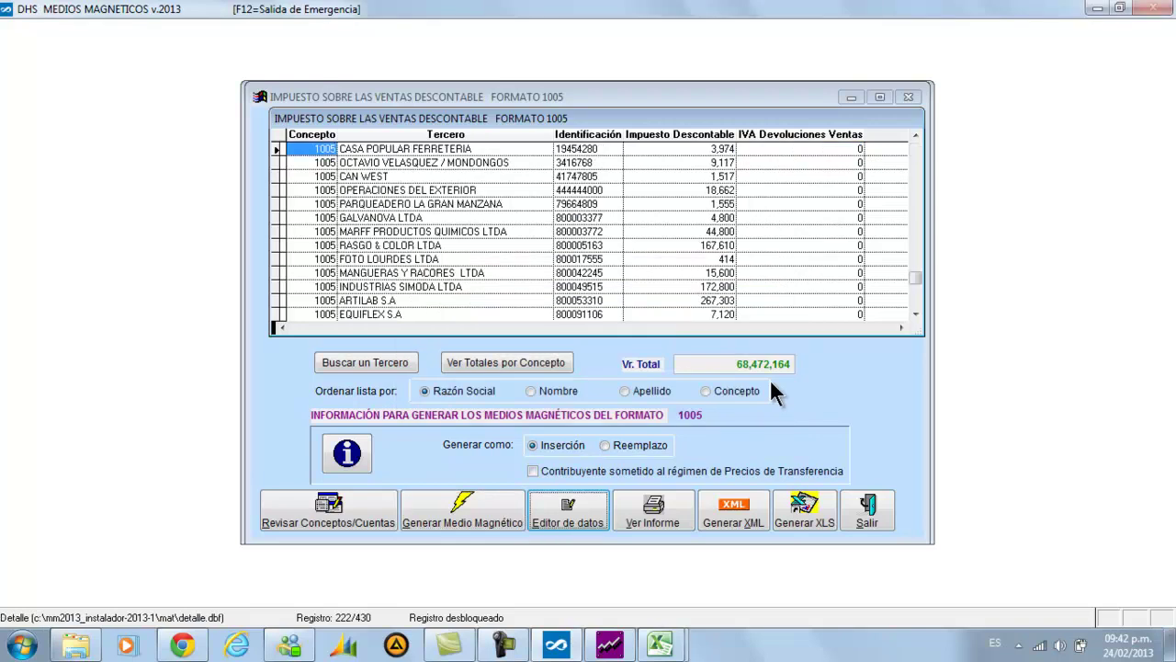
Step through the third-party rows to QUIMICA INTERKROL's discountable tax, now back at 2,586,808
key(Down)
key(Down)
key(Down)
key(Down)
key(Down)
key(Down)
key(Down)
key(Down)
key(Down)
key(Down)
key(Down)
key(Down)
key(Down)
key(Down)
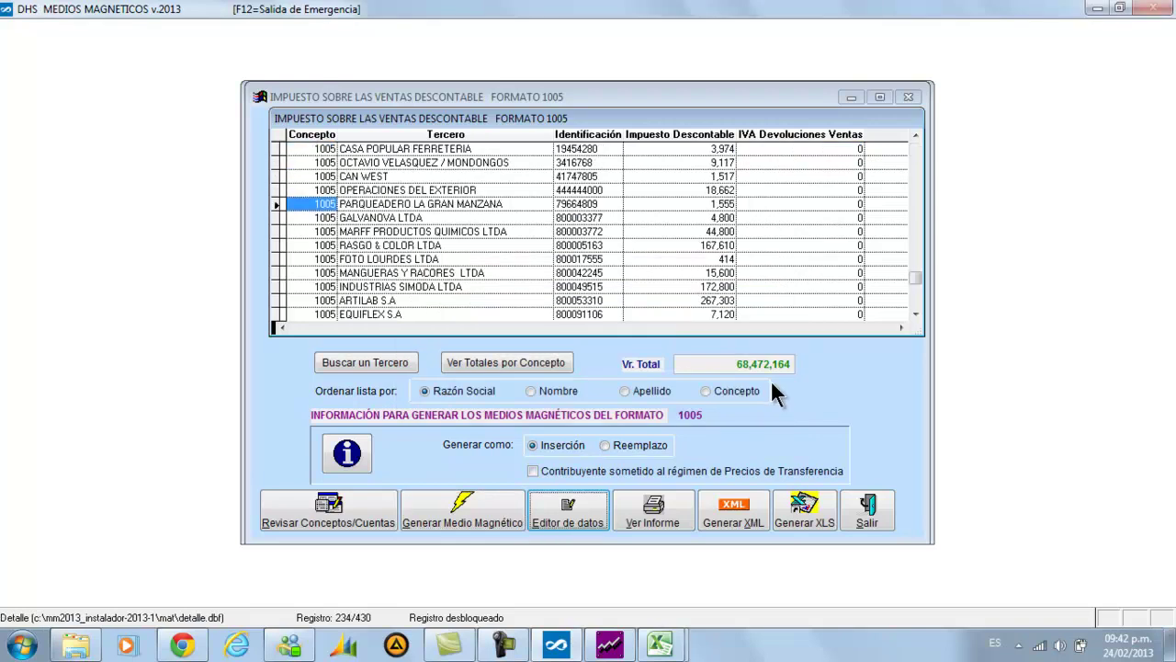
key(Down)
key(Down)
key(Down)
key(Down)
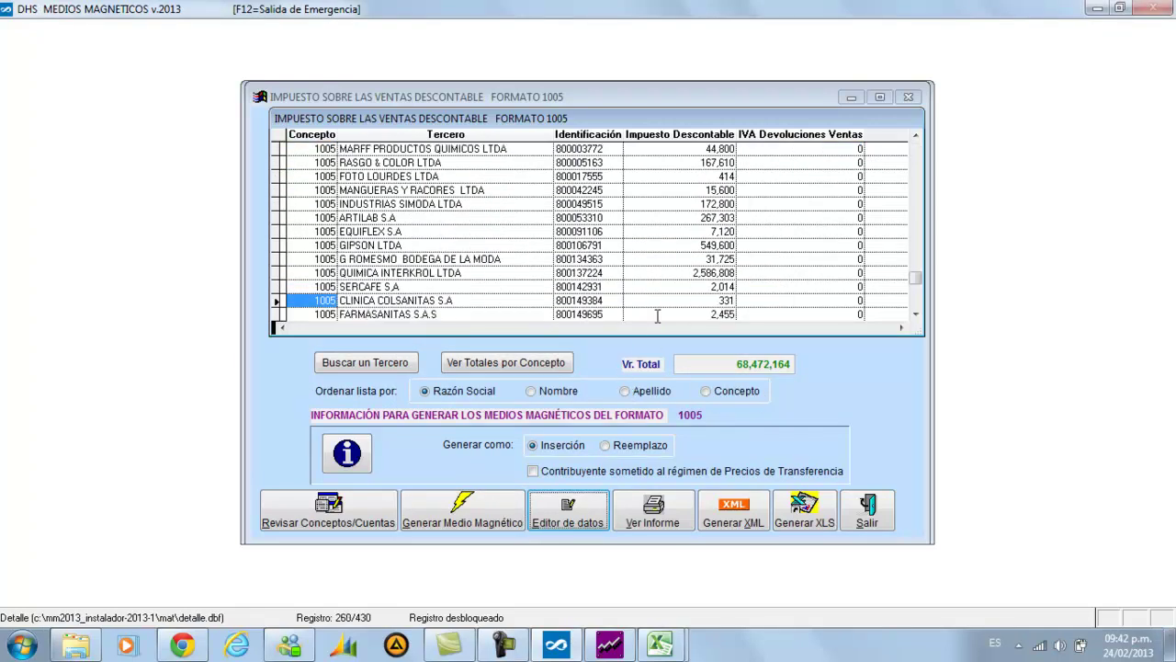
click(650, 273)
key(Tab)
key(shift+Tab)
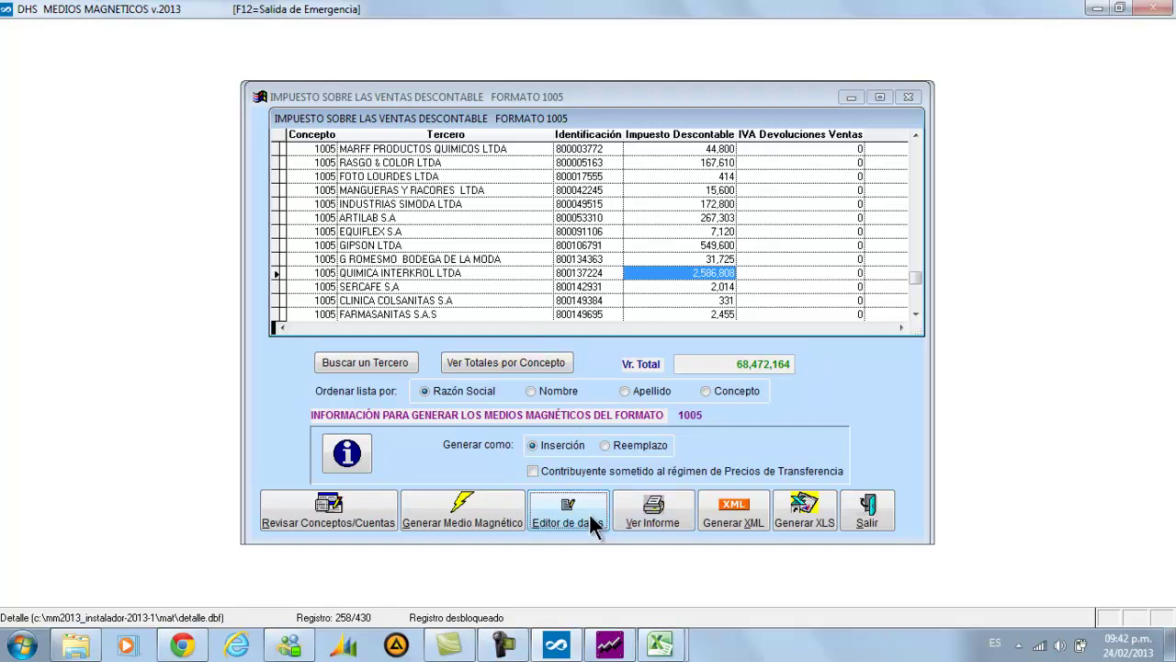
click(634, 511)
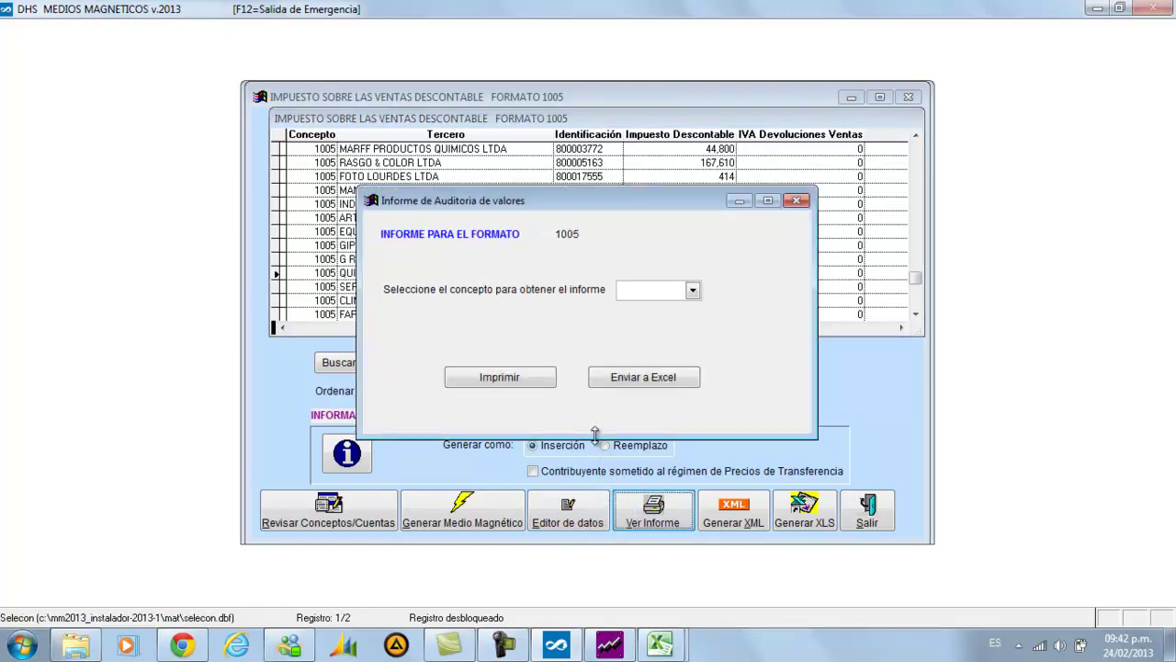
click(522, 378)
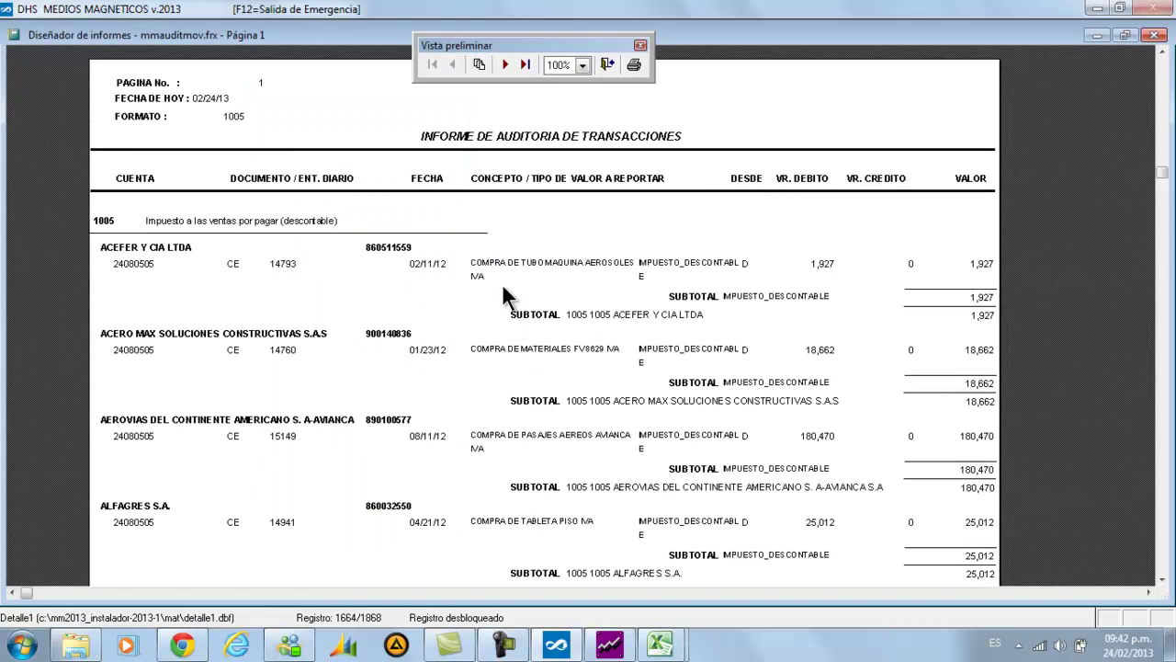
scroll(502, 295, down, 1)
scroll(499, 309, up, 2)
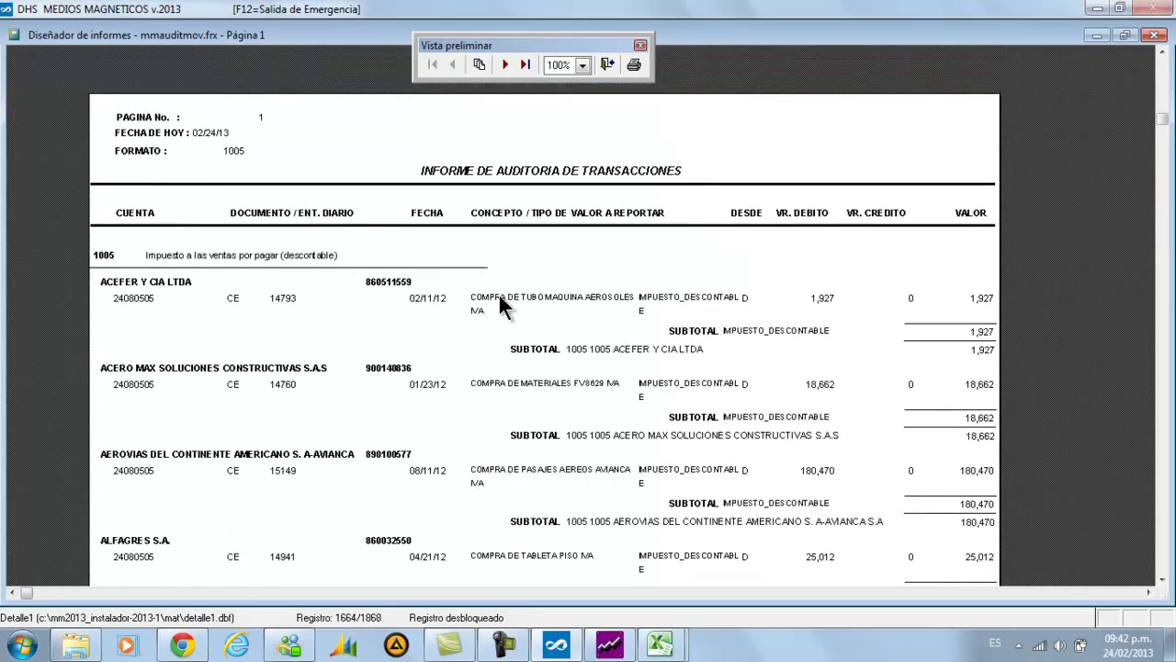
scroll(478, 321, down, 5)
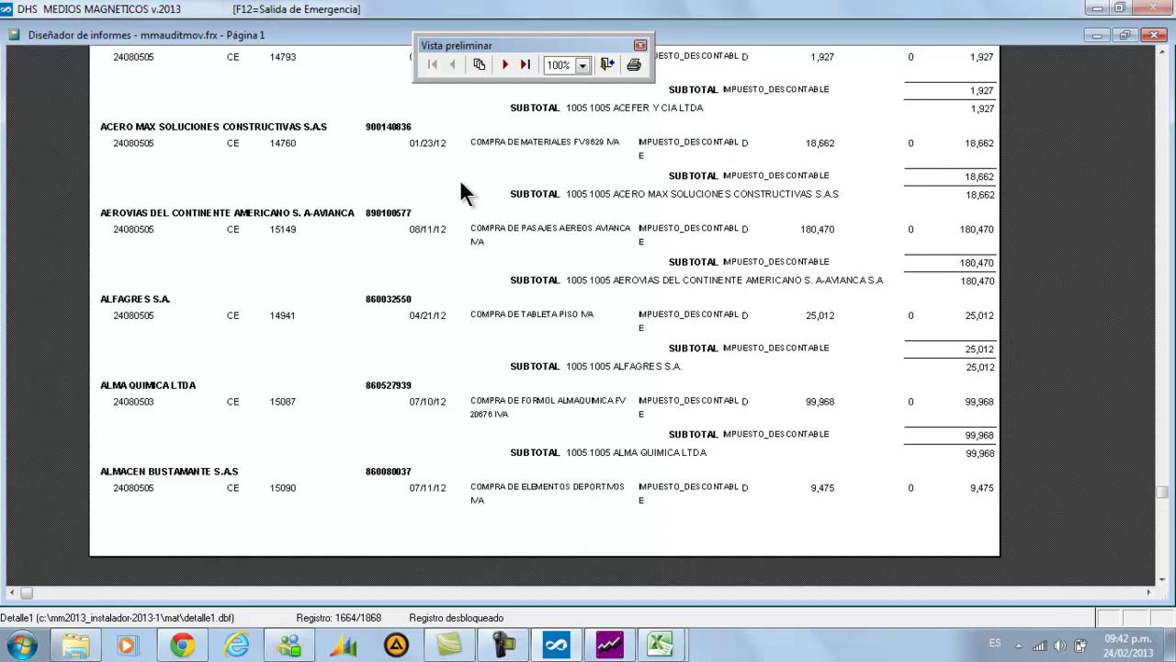
click(504, 65)
scroll(447, 371, up, 2)
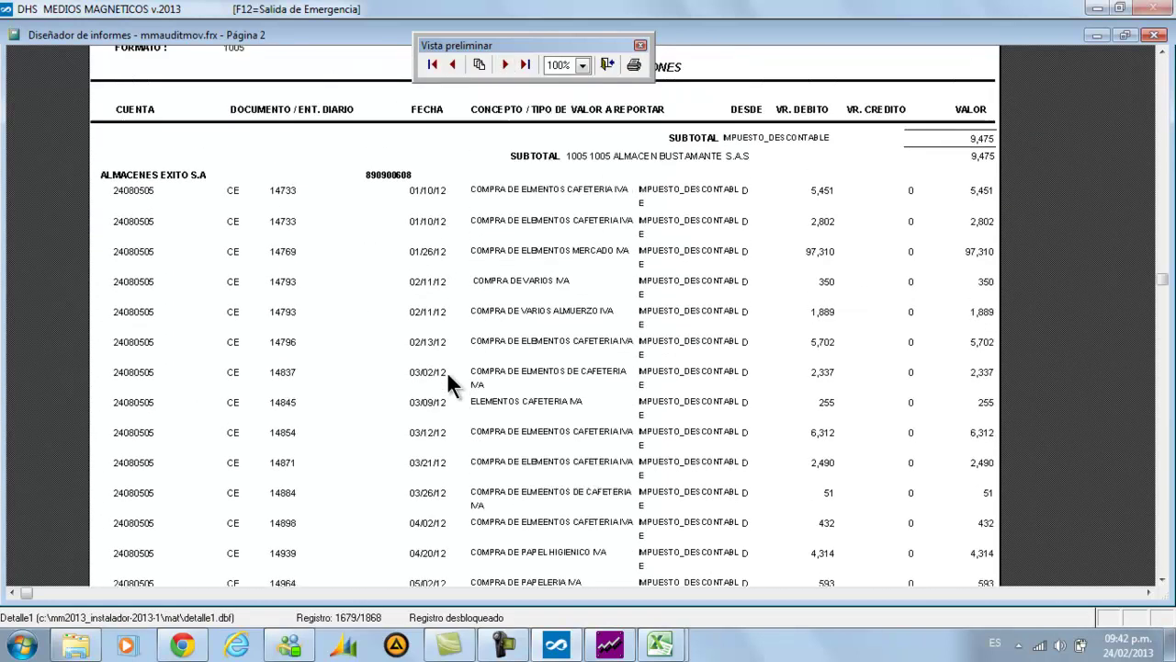
scroll(446, 371, up, 2)
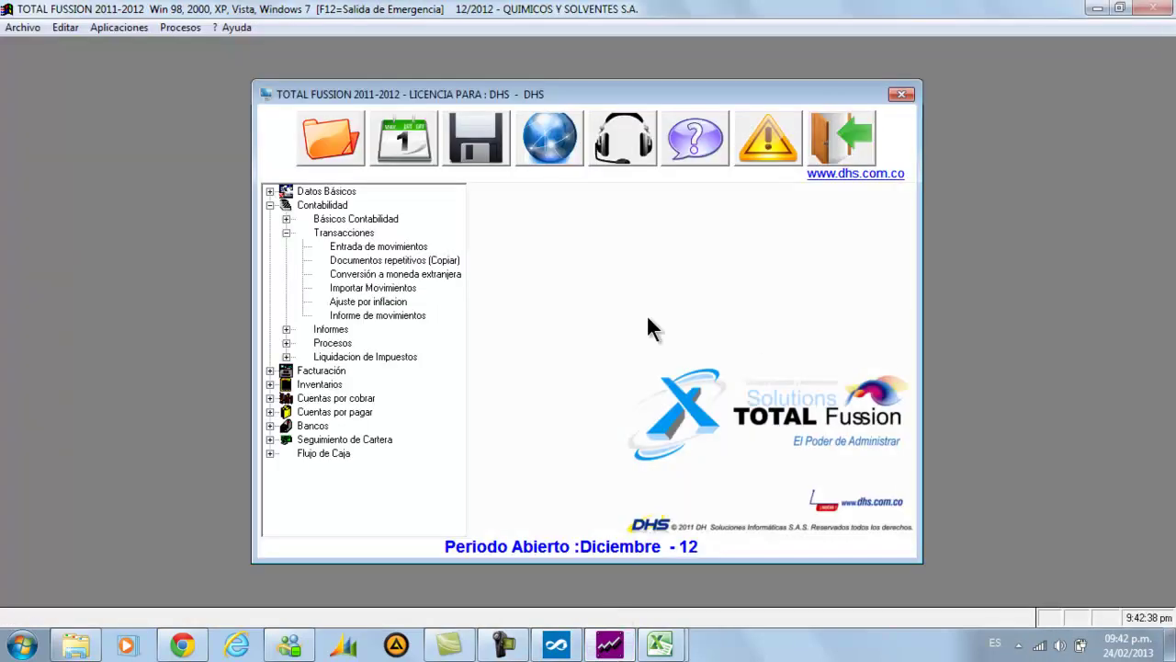
click(660, 643)
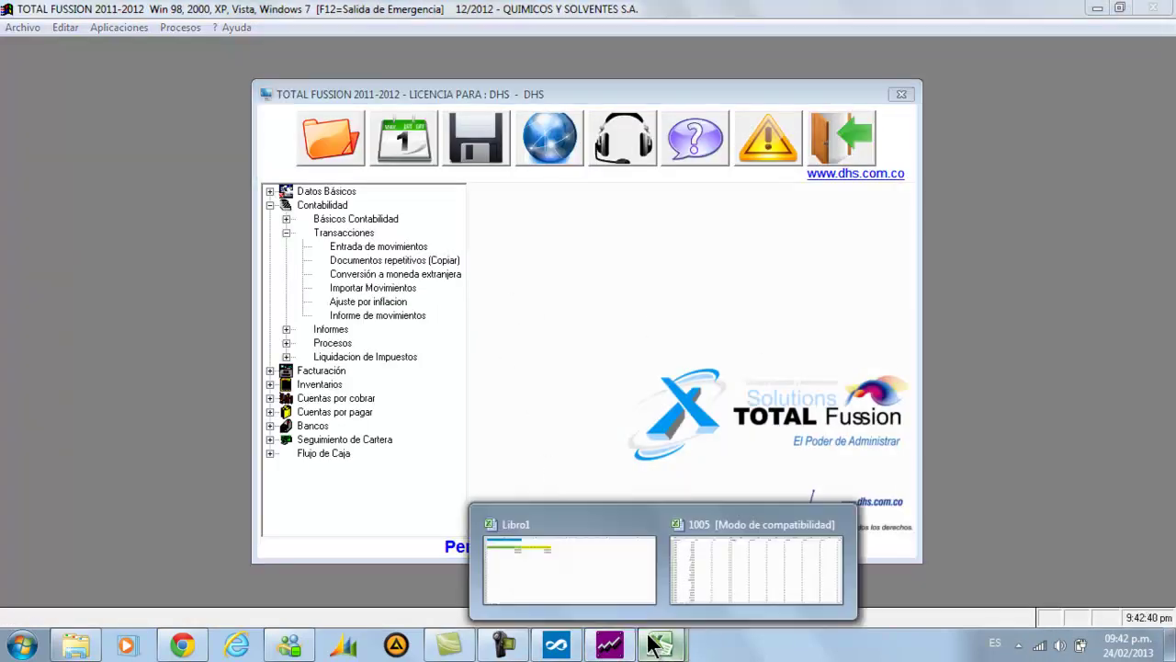
click(629, 572)
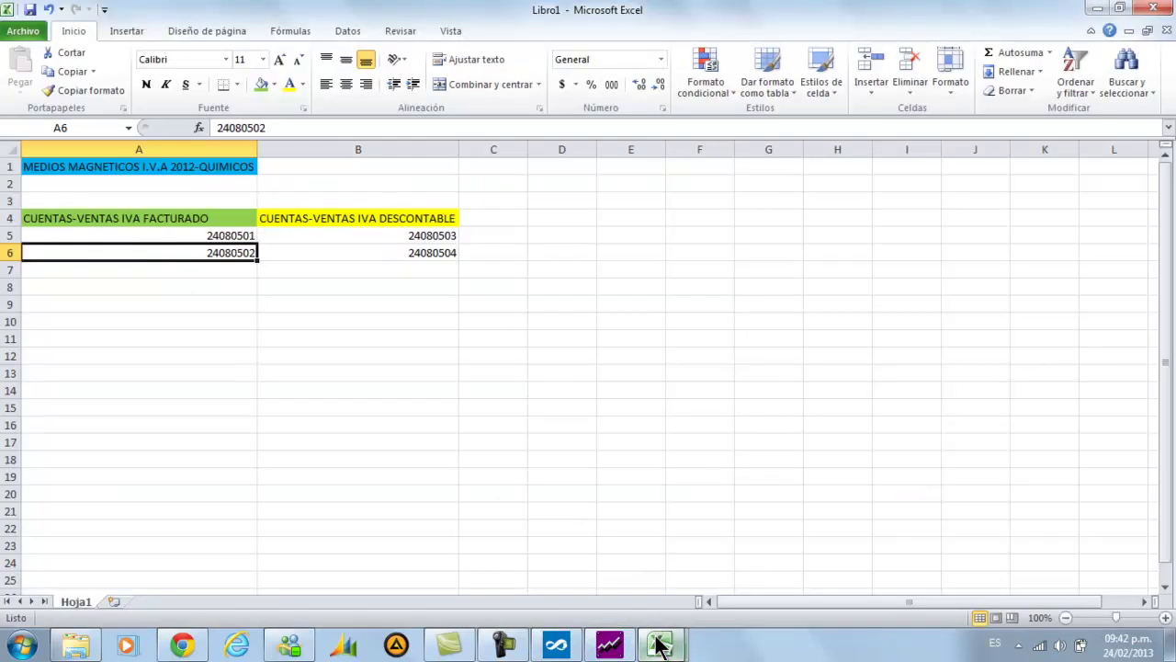
mouse_move(650, 636)
click(609, 643)
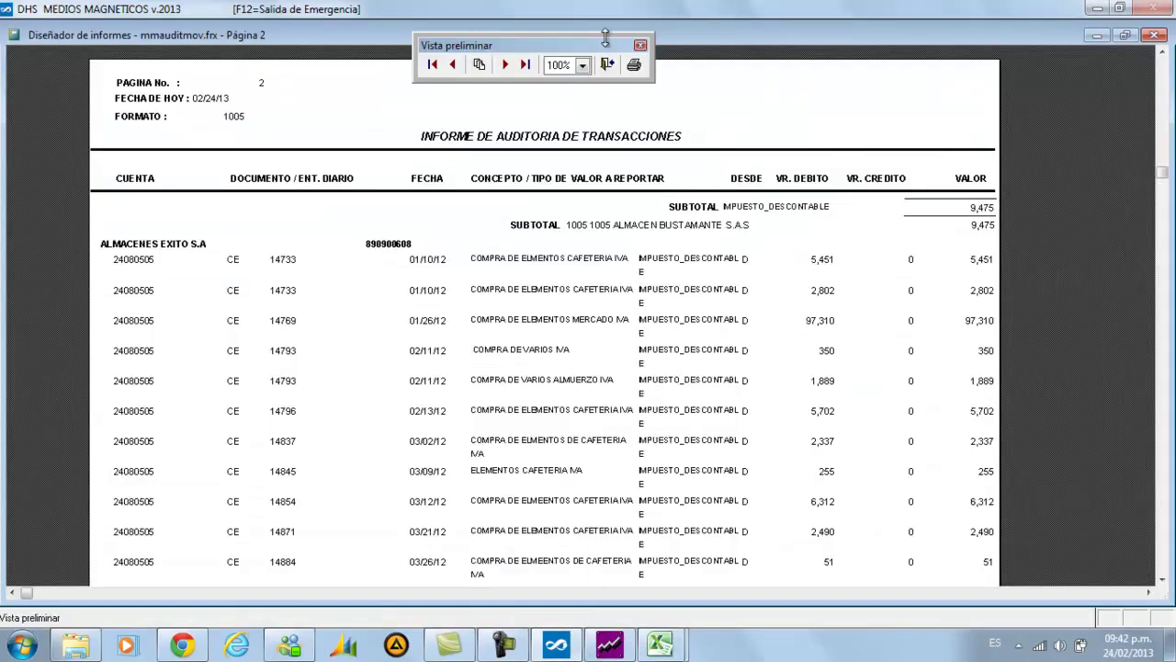
click(605, 70)
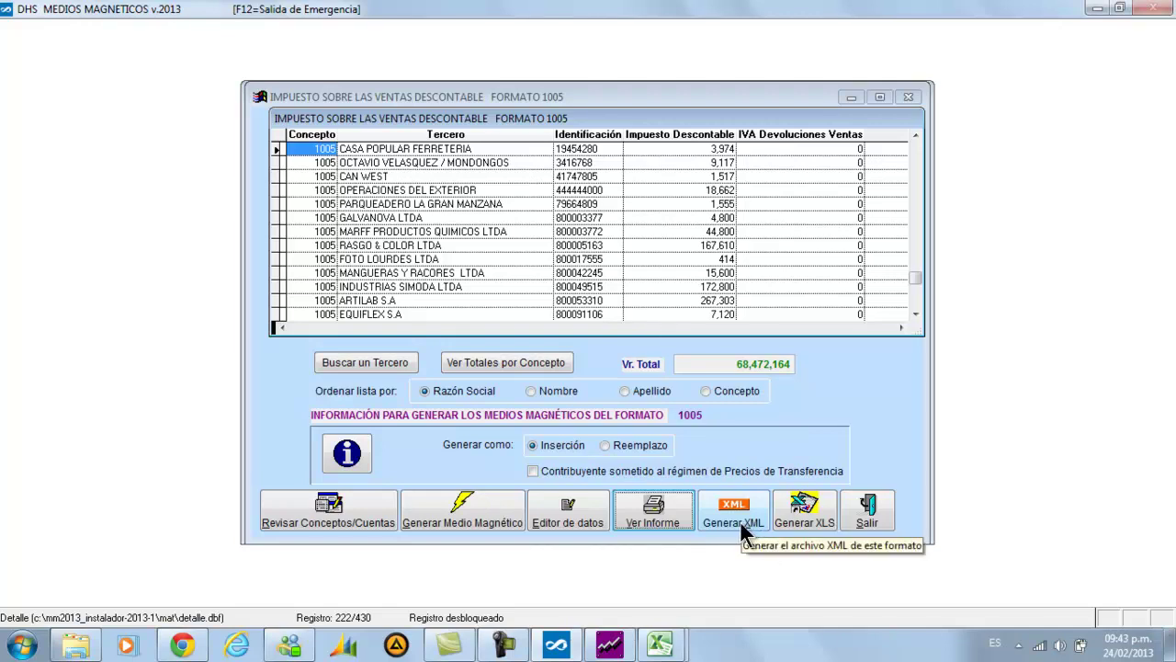
Generate the format 1005 XML, agree to view incomplete names, and number the file 1
click(741, 521)
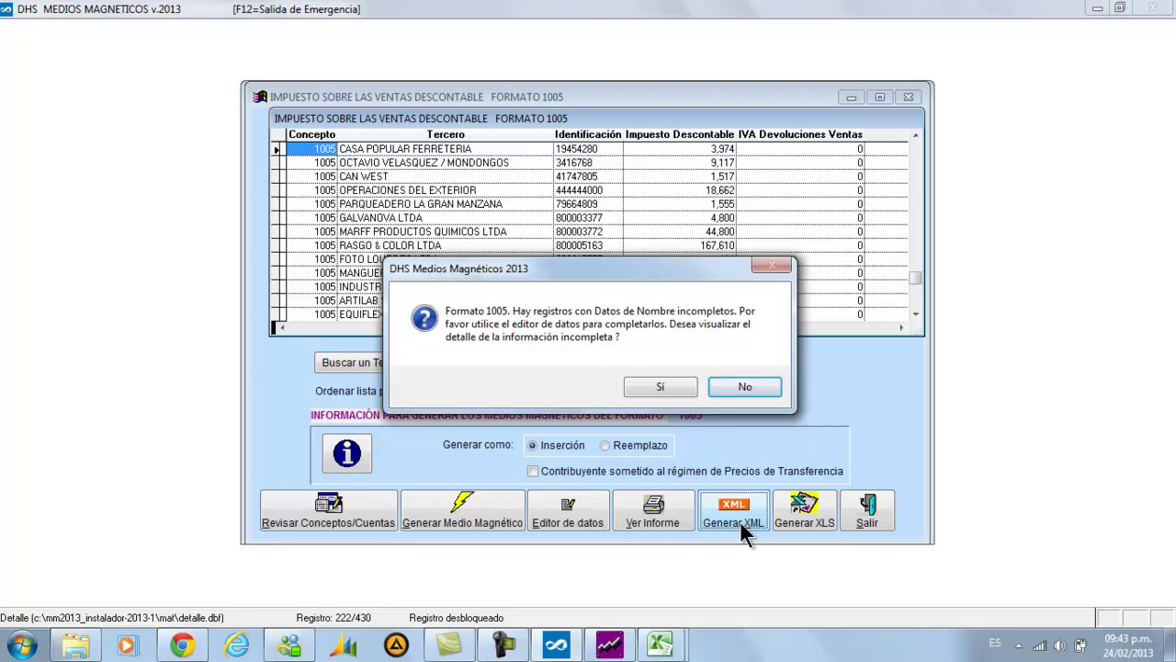
click(642, 389)
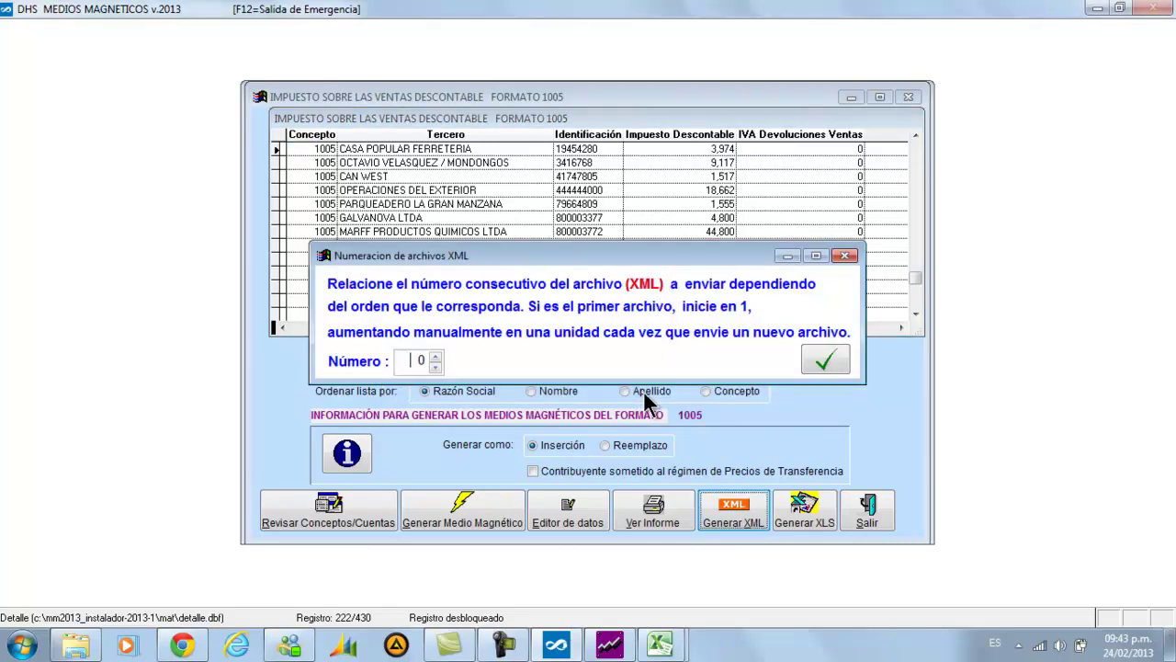
drag(593, 262, 657, 159)
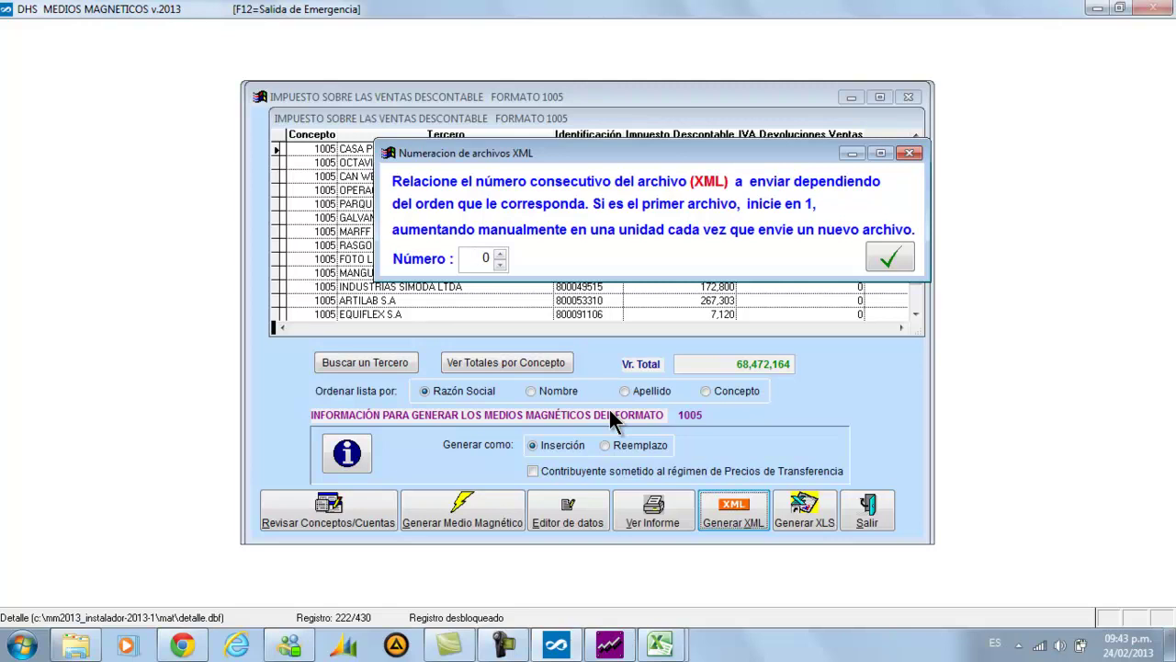
text(1)
key(Tab)
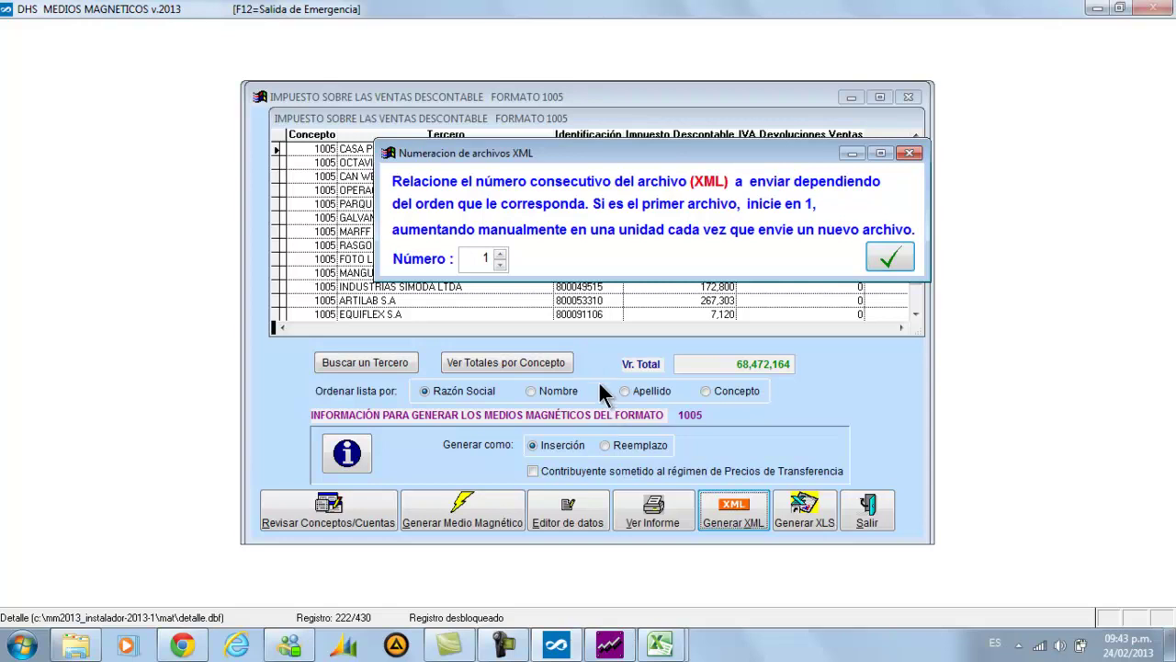
click(879, 259)
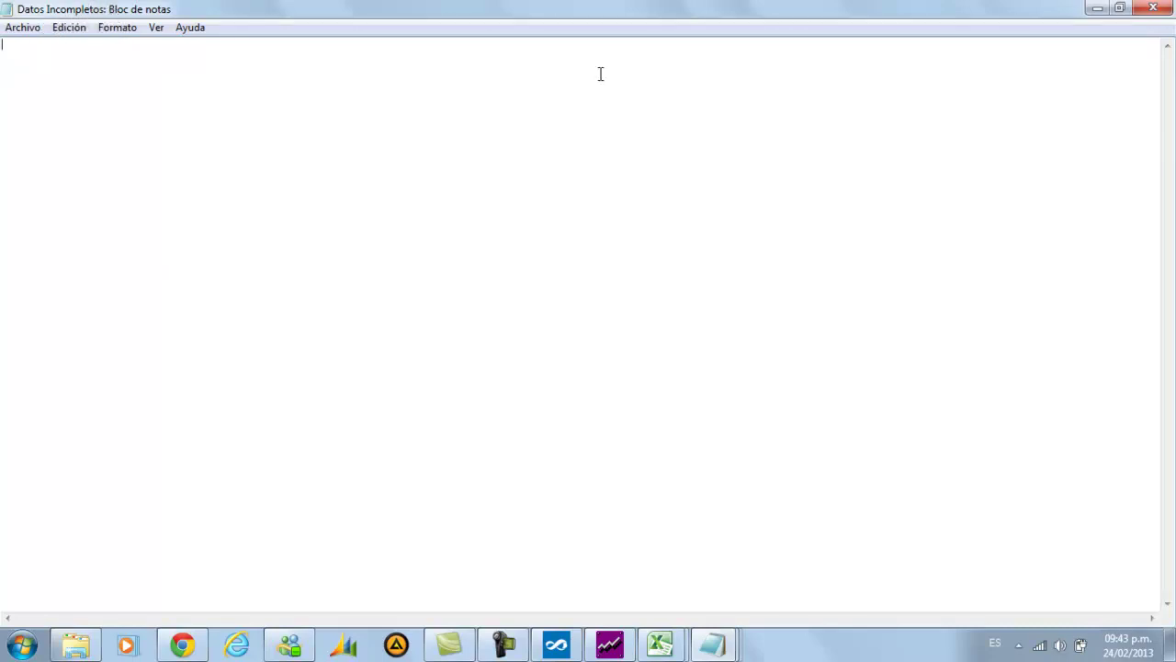
Close the empty Datos Incompletos file and highlight AMERICANA DE CORREAS Y MANGUERAS LTDA in Nombres Incompletos
click(1149, 11)
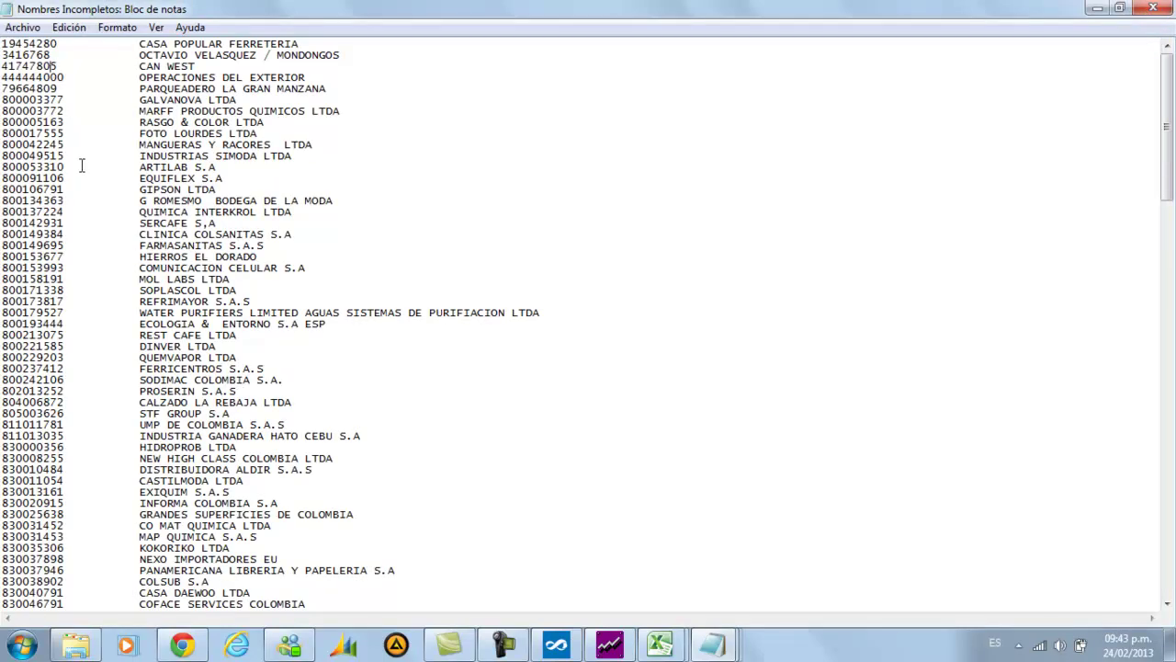
key(Down)
key(Down)
key(Down)
key(Down)
key(Down)
key(Down)
scroll(65, 184, down, 9)
scroll(62, 188, down, 14)
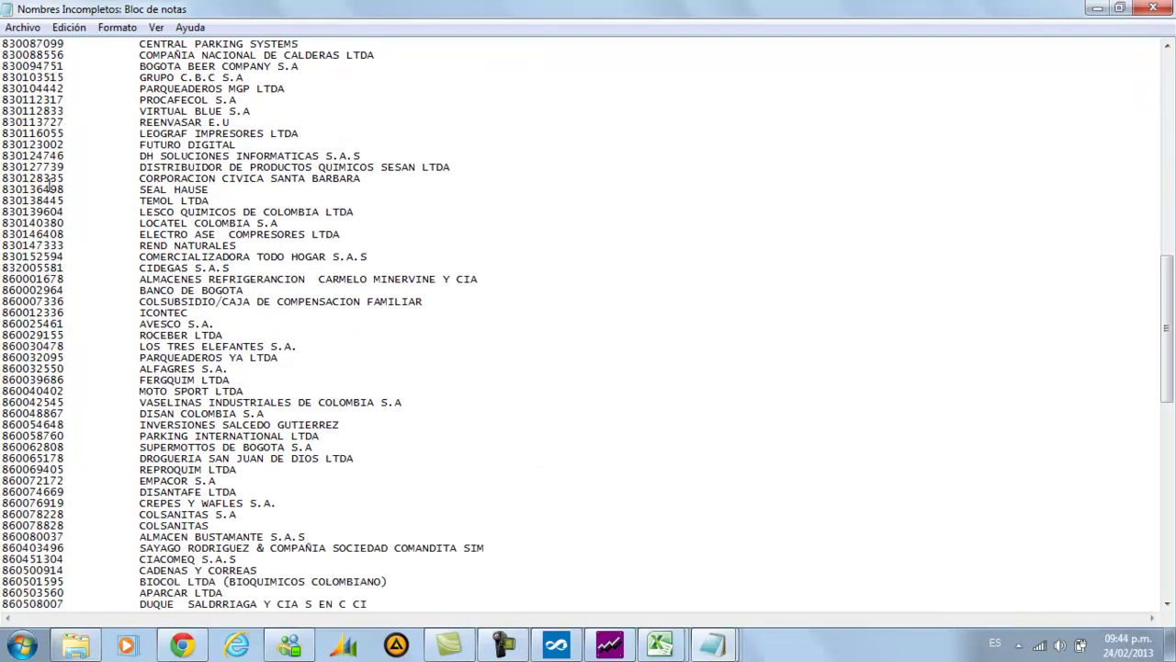
scroll(47, 187, down, 9)
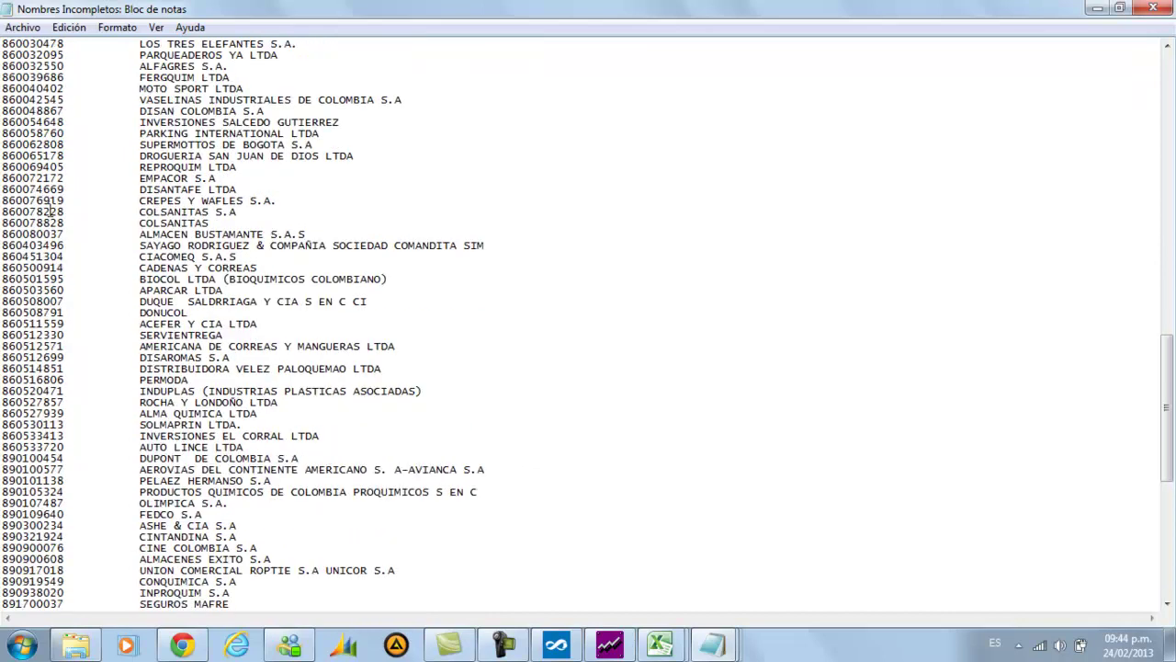
drag(5, 346, 406, 347)
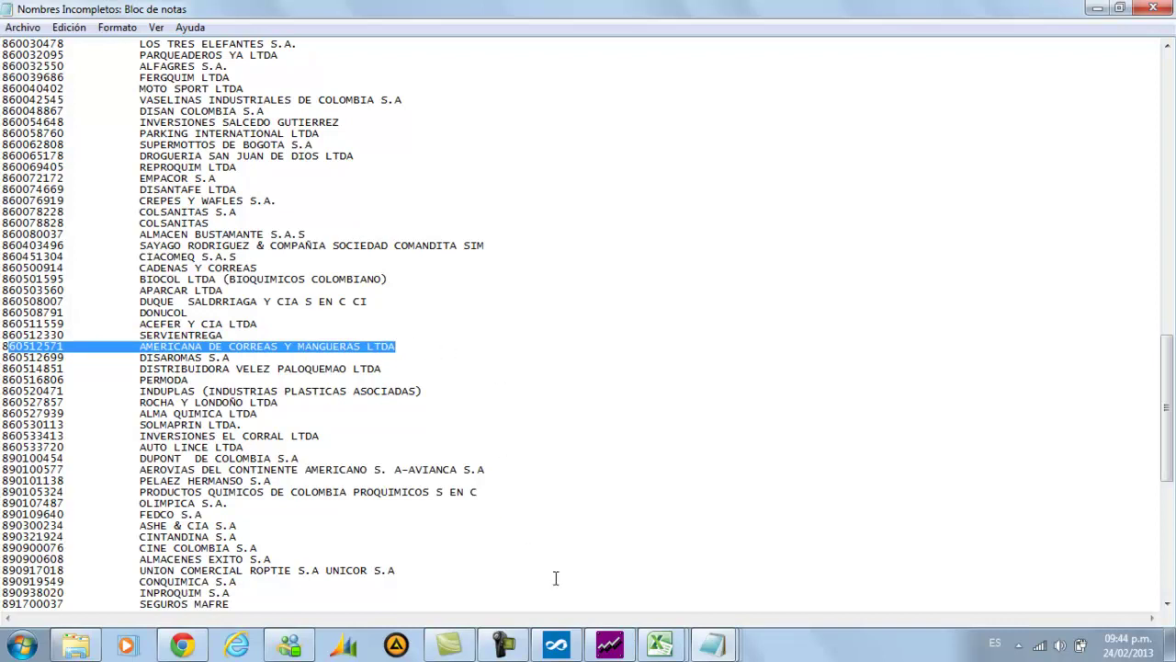
click(609, 643)
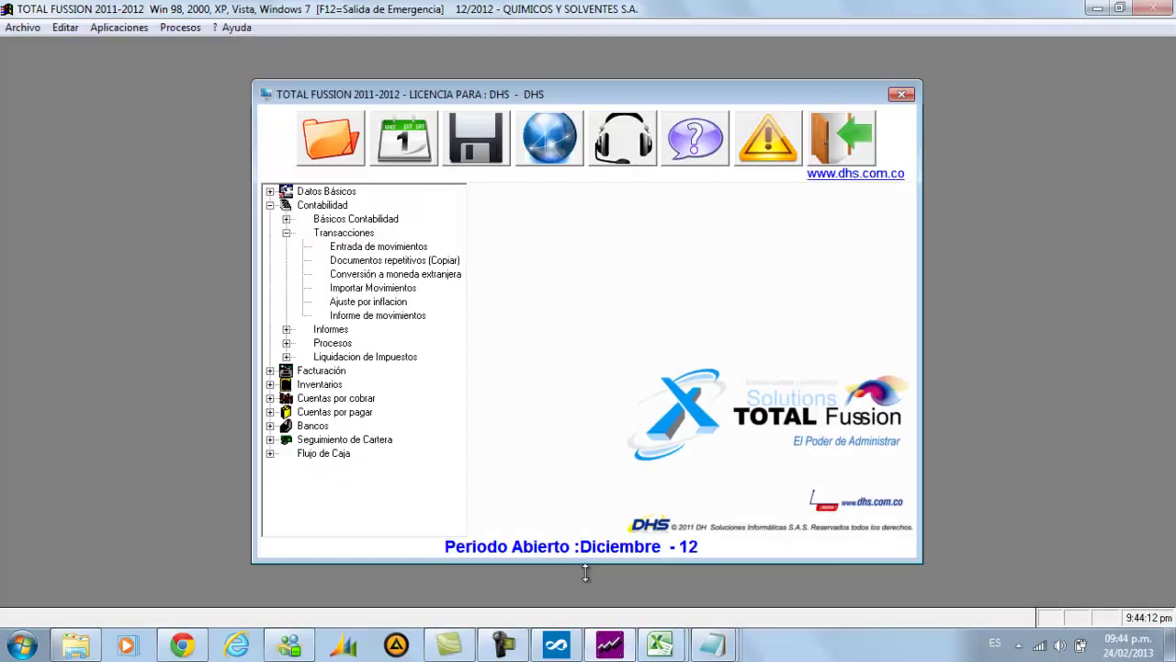
Search Datos de Terceros for 'AMERICA' and open the AMERICANA DE CORREAS Y MANGUERAS LTDA record
click(120, 29)
click(135, 55)
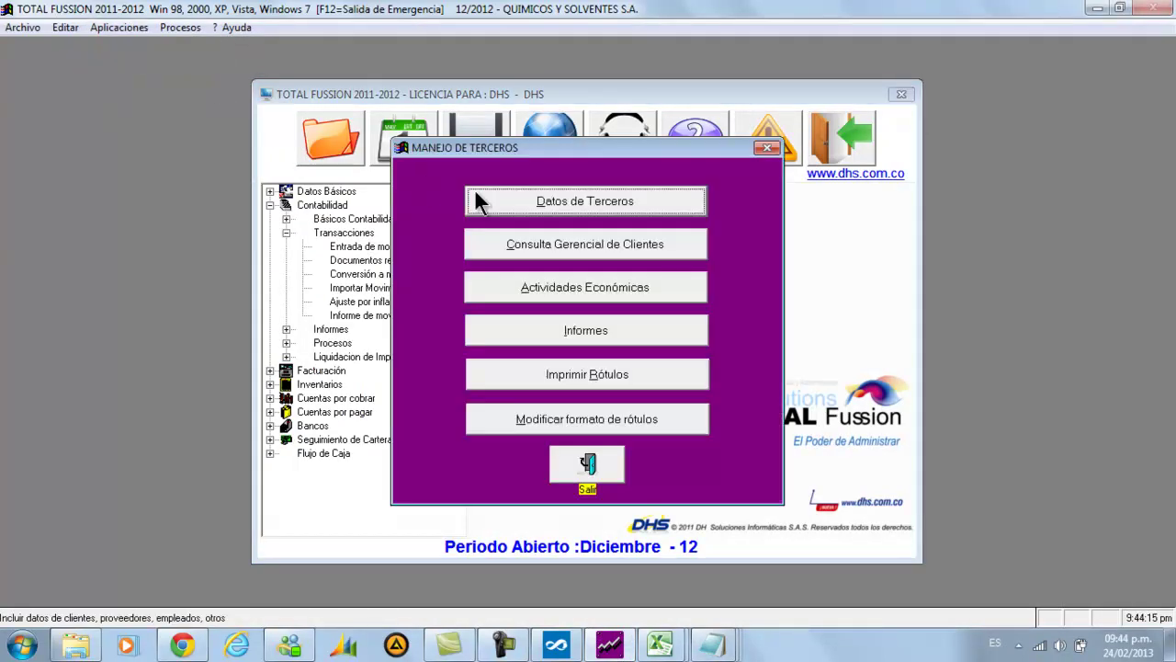
click(497, 206)
click(390, 158)
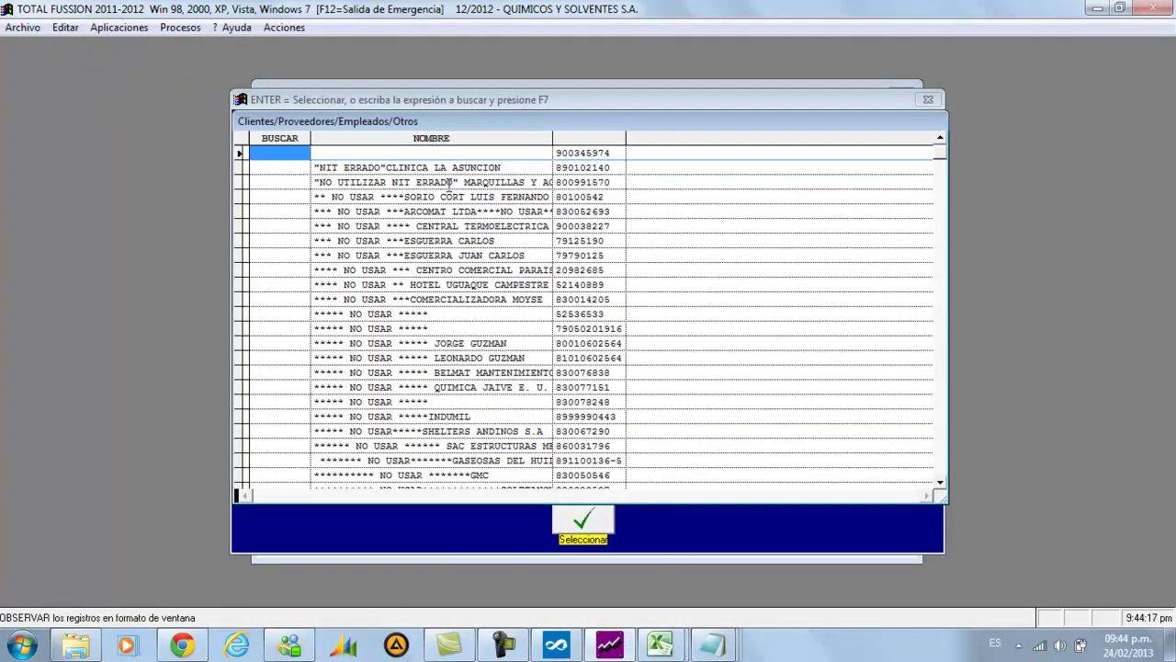
text(AMERICA)
key(F7)
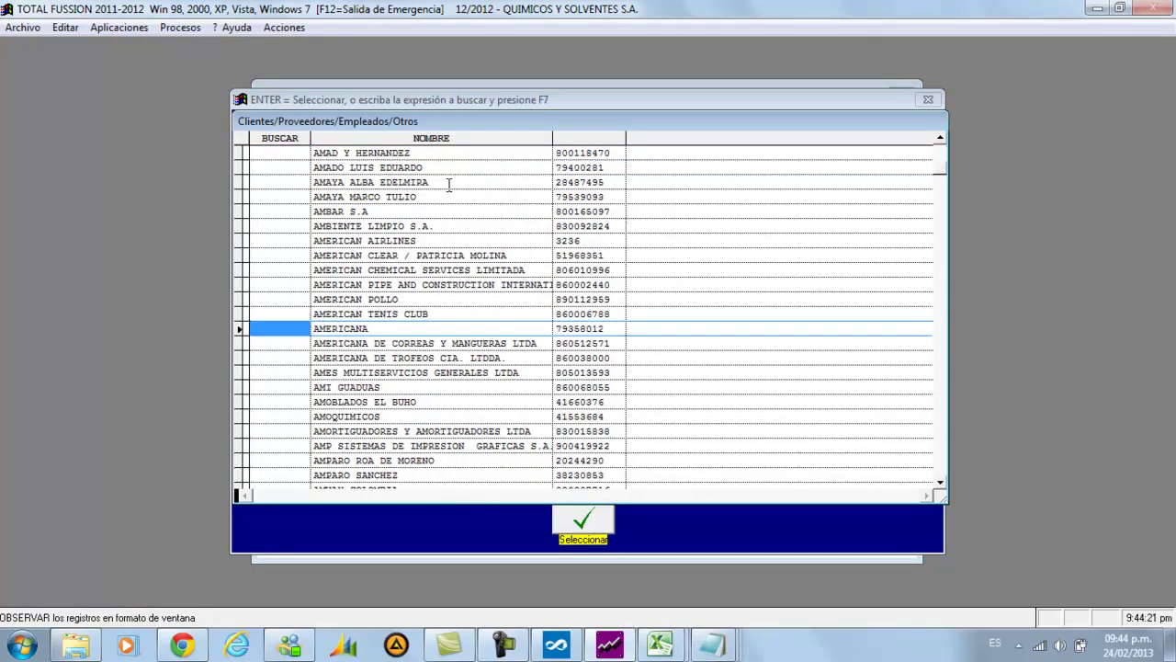
key(Down)
key(Return)
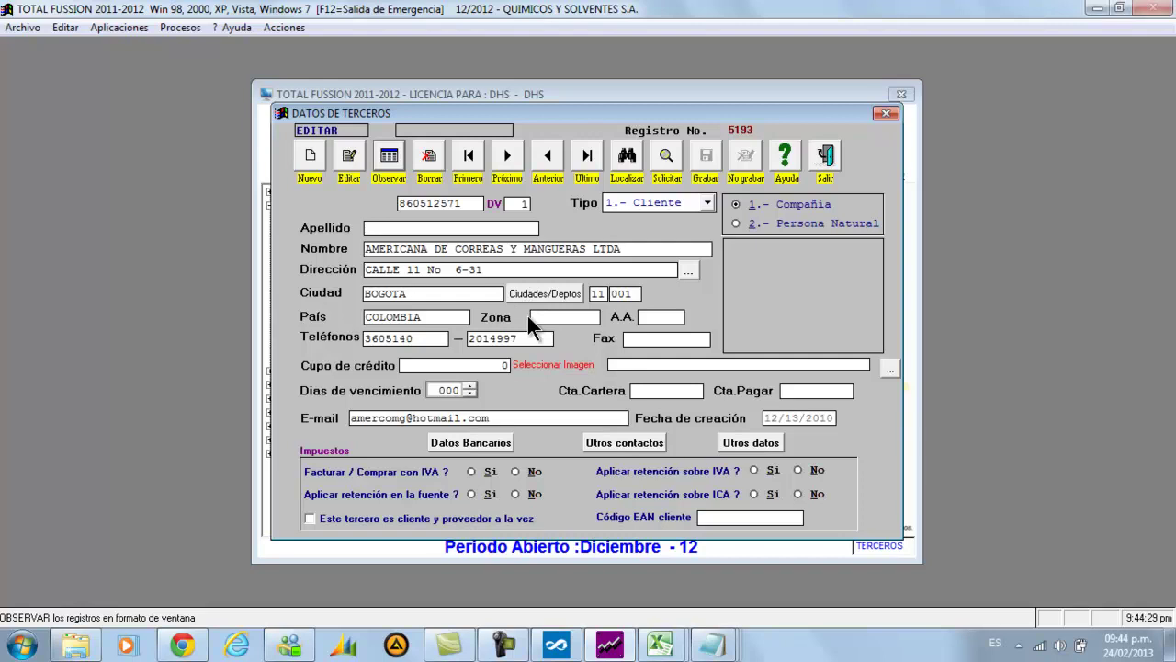
Advance to the next third-party record and recheck the Nombres Incompletos list
click(510, 156)
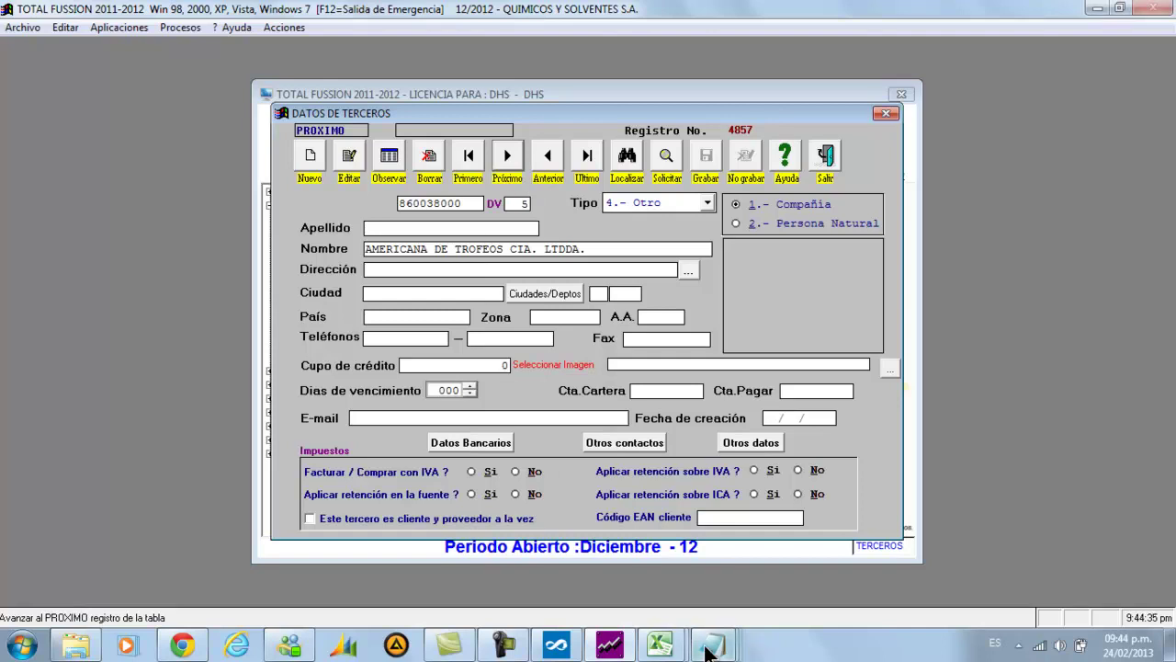
mouse_move(714, 648)
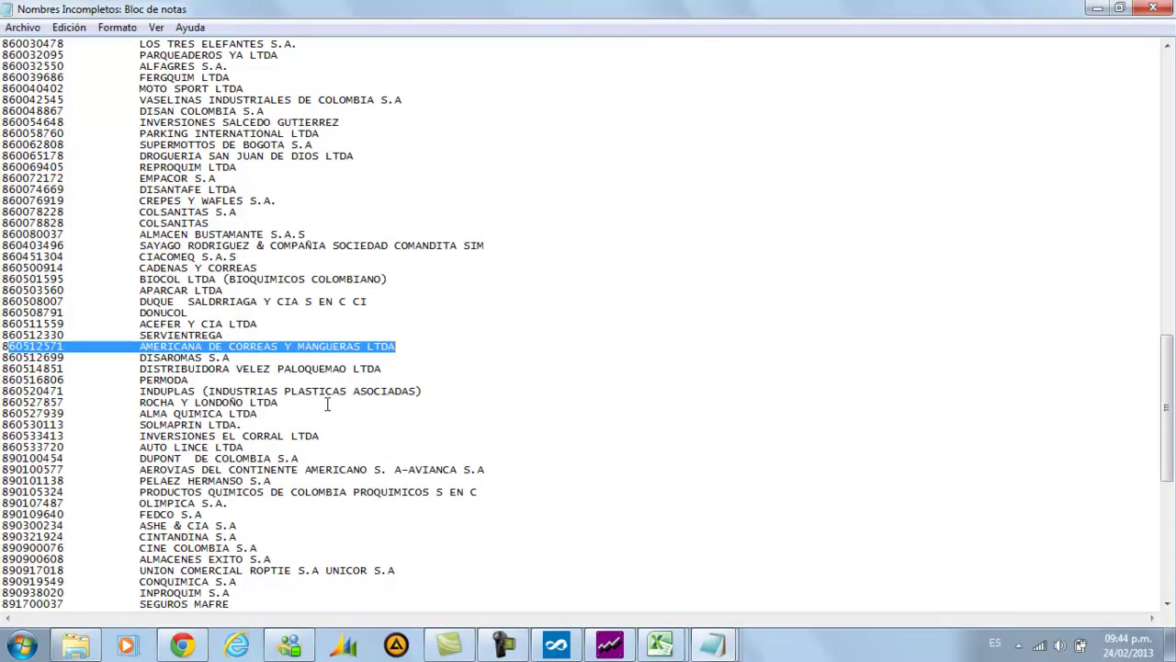
click(610, 645)
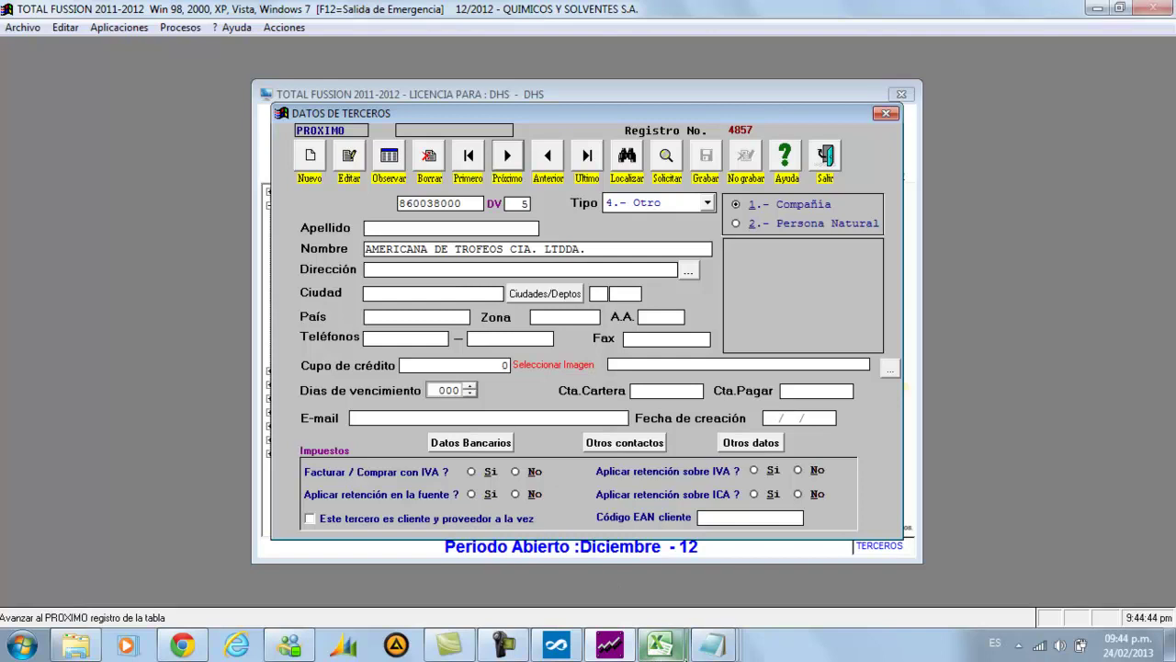
mouse_move(715, 648)
click(889, 563)
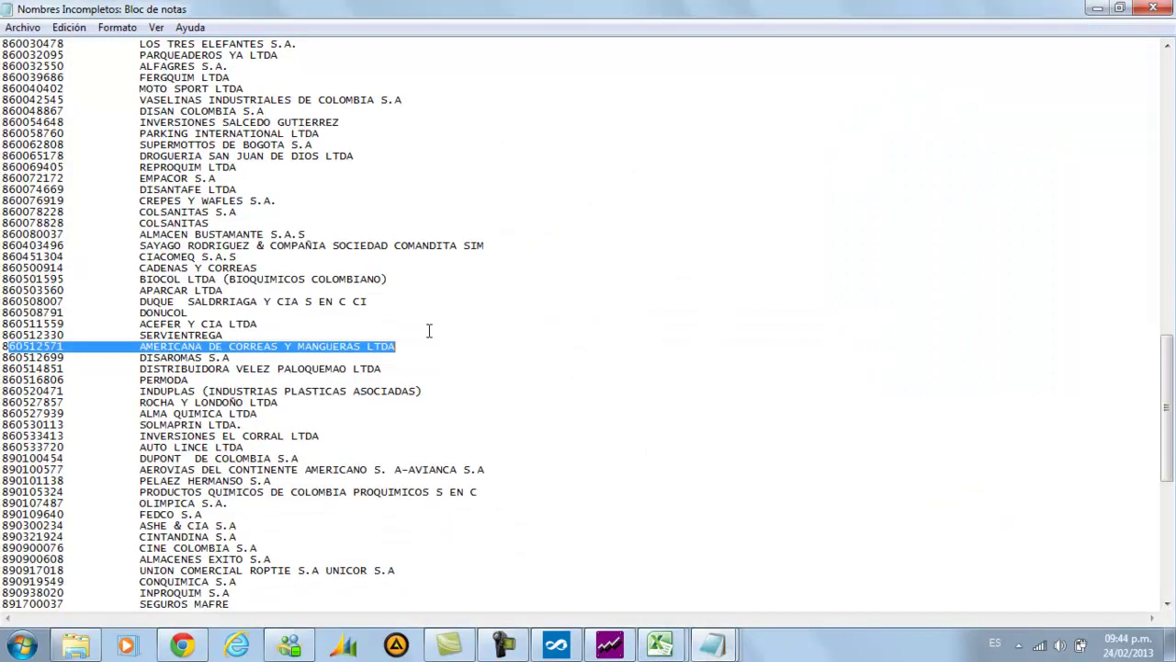
scroll(268, 320, down, 2)
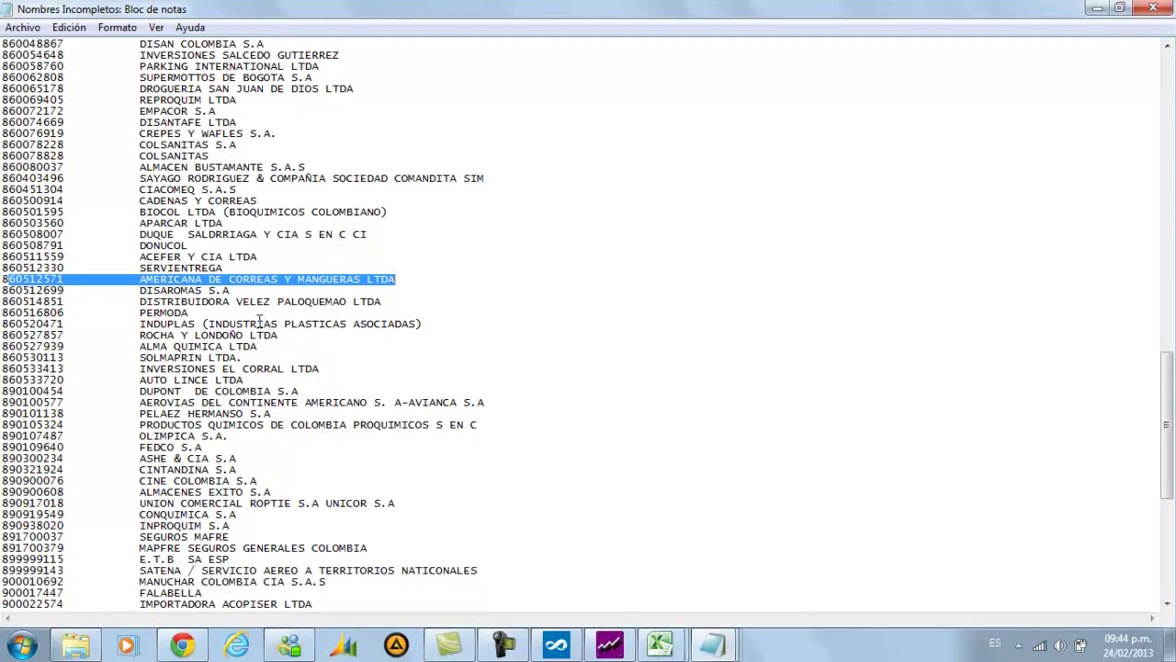
scroll(239, 287, down, 2)
scroll(239, 285, down, 6)
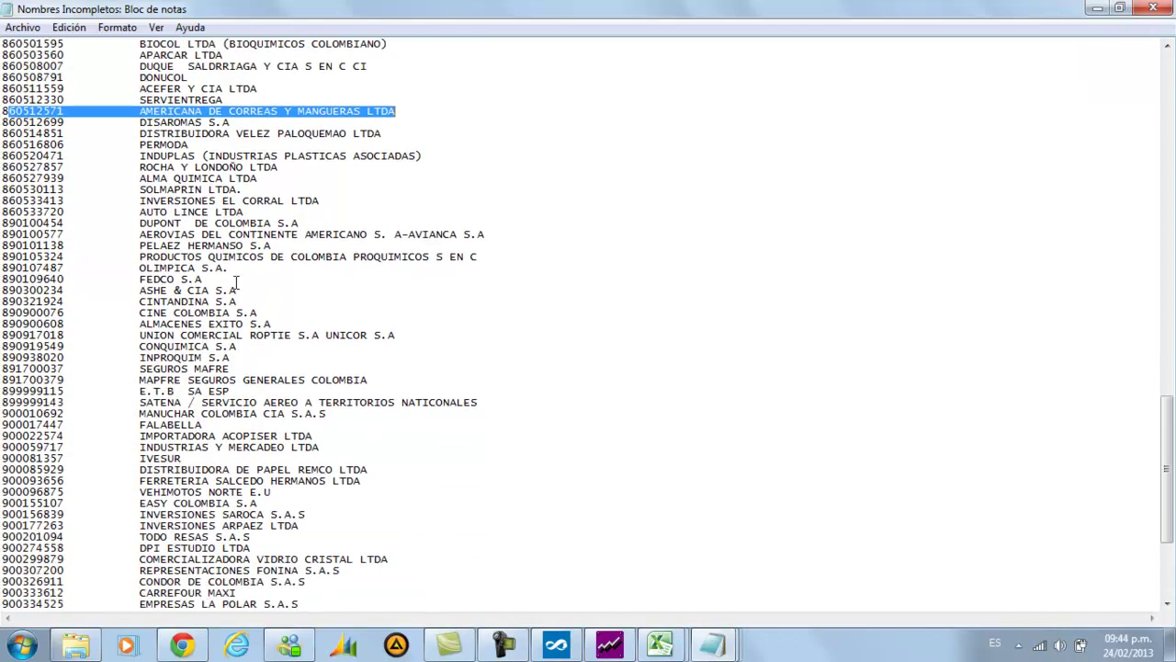
click(609, 643)
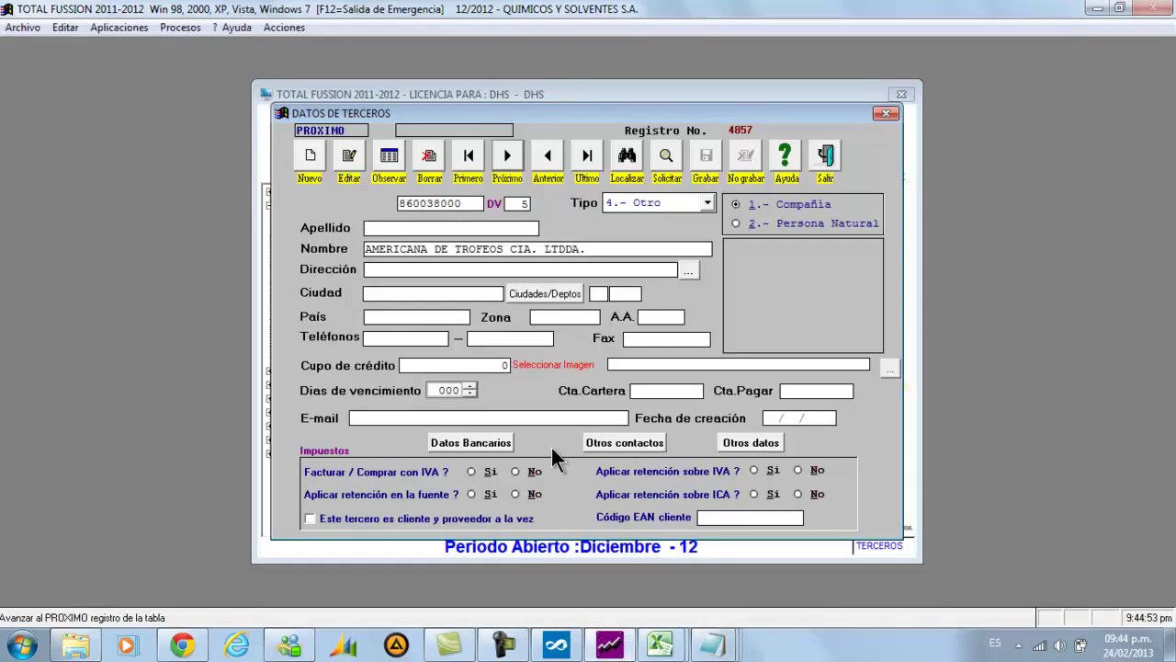
Set the third party's city to BOGOTA, save the record, and close the form
click(355, 172)
click(373, 269)
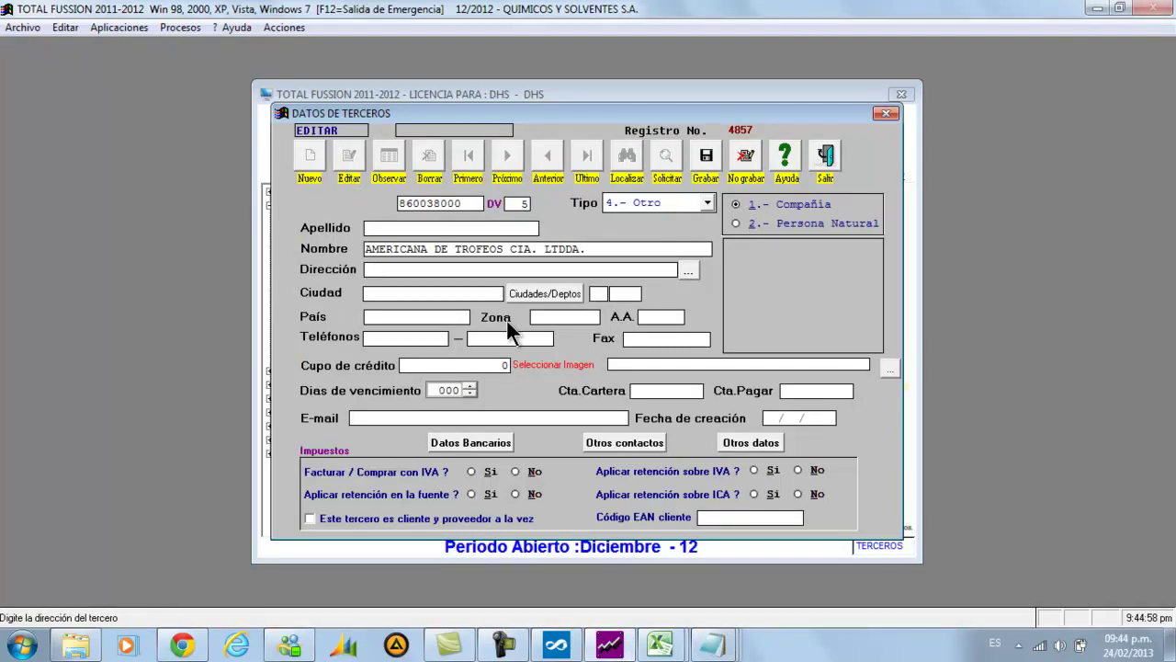
key(Tab)
key(Tab)
key(Tab)
key(Tab)
key(Tab)
key(shift+Tab)
key(shift+Tab)
key(shift+Tab)
text(BOGOTA)
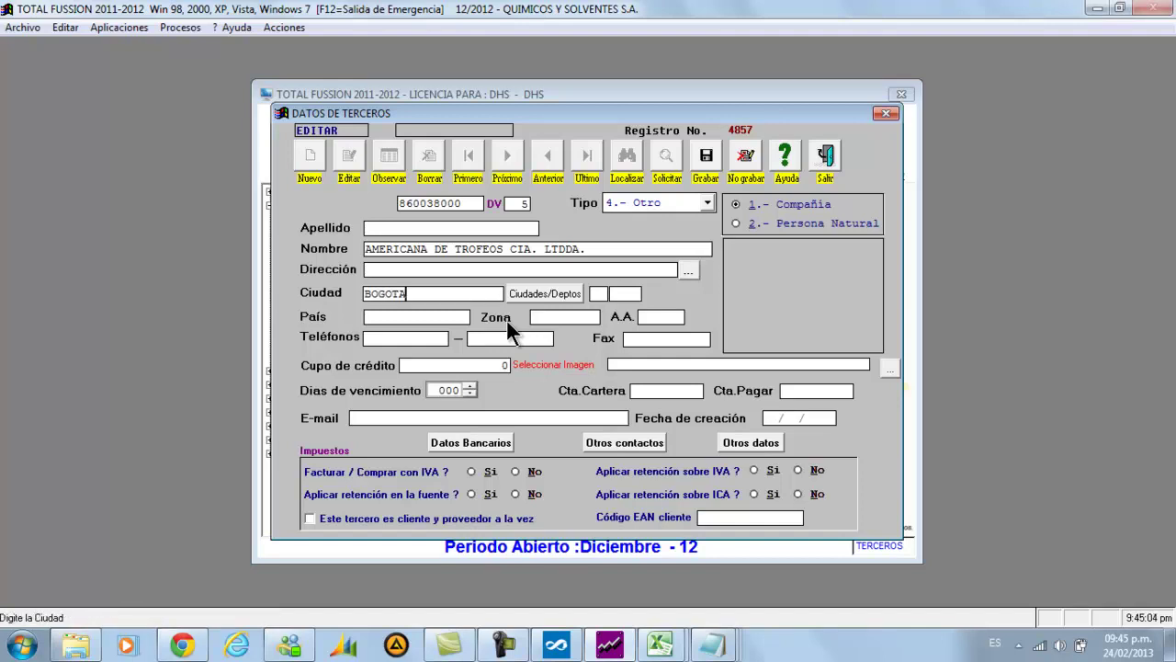
click(705, 158)
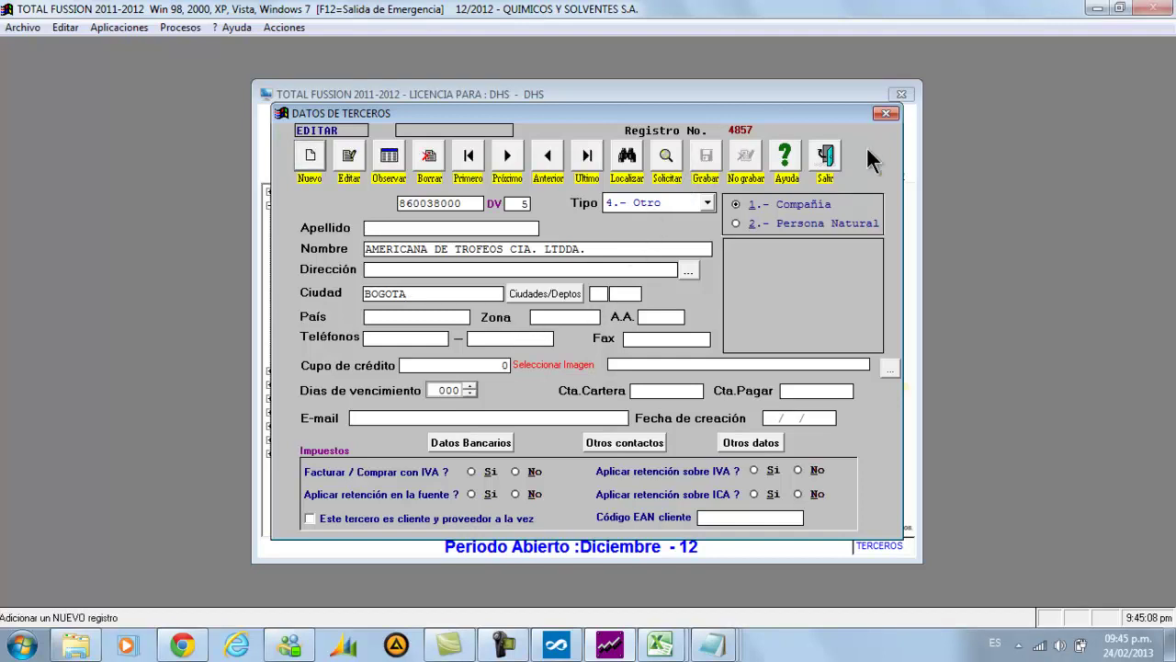
click(826, 156)
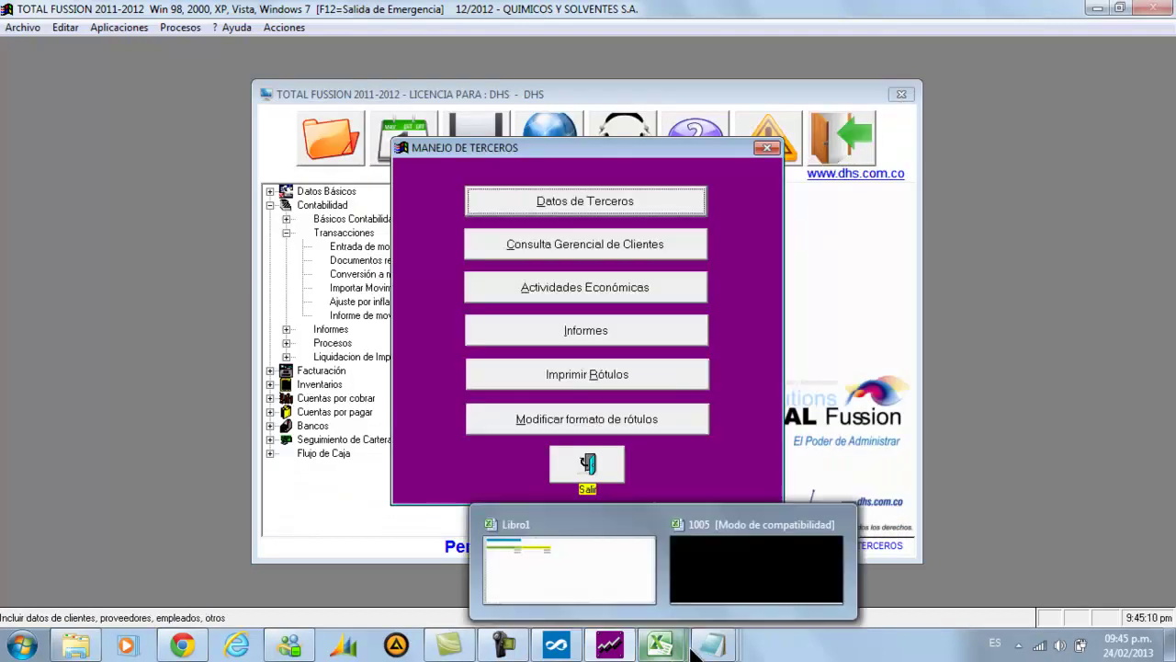
Review the Nombres Incompletos list in Notepad, then close it
mouse_move(712, 643)
click(851, 586)
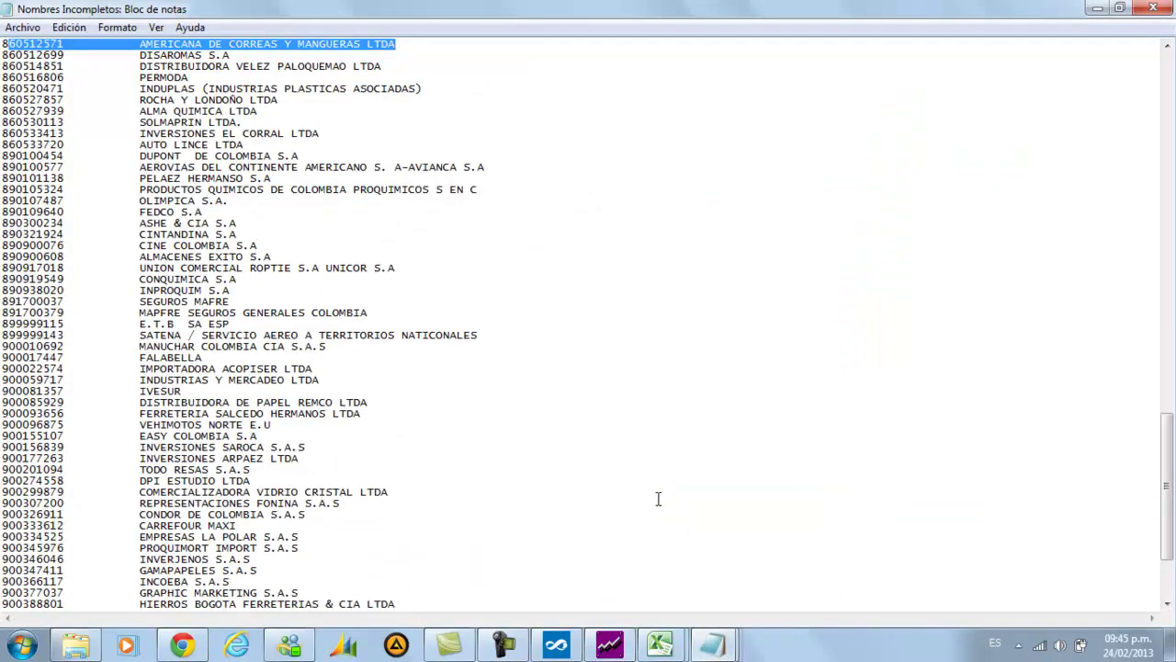
scroll(744, 331, down, 4)
scroll(405, 359, up, 2)
scroll(389, 361, down, 2)
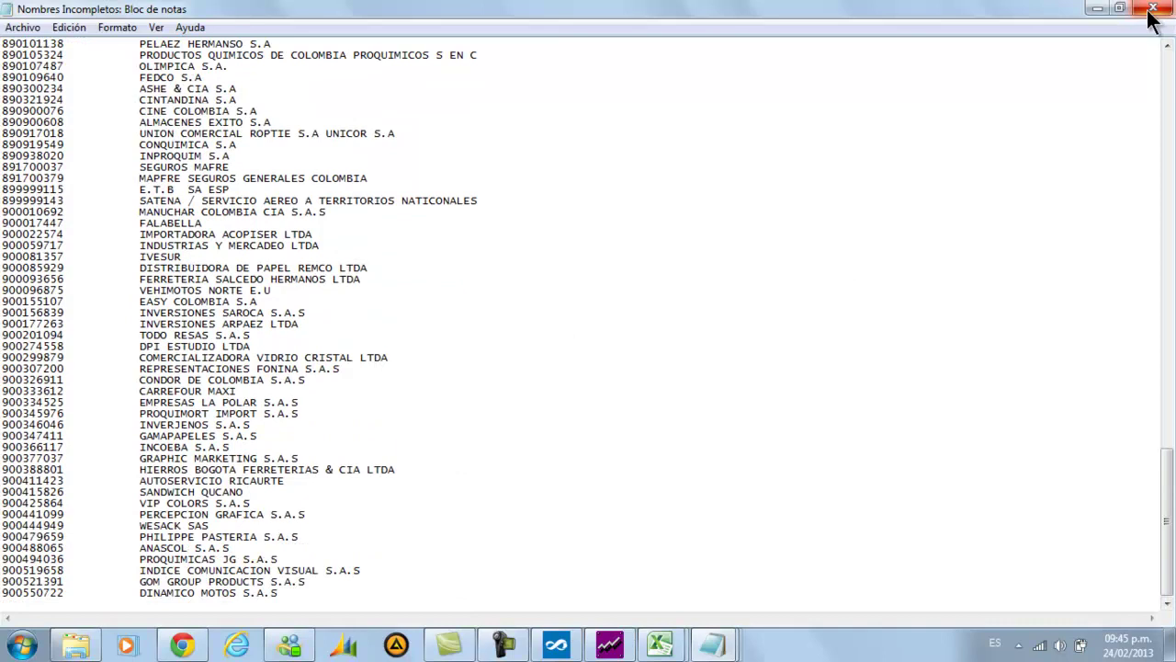
click(1153, 9)
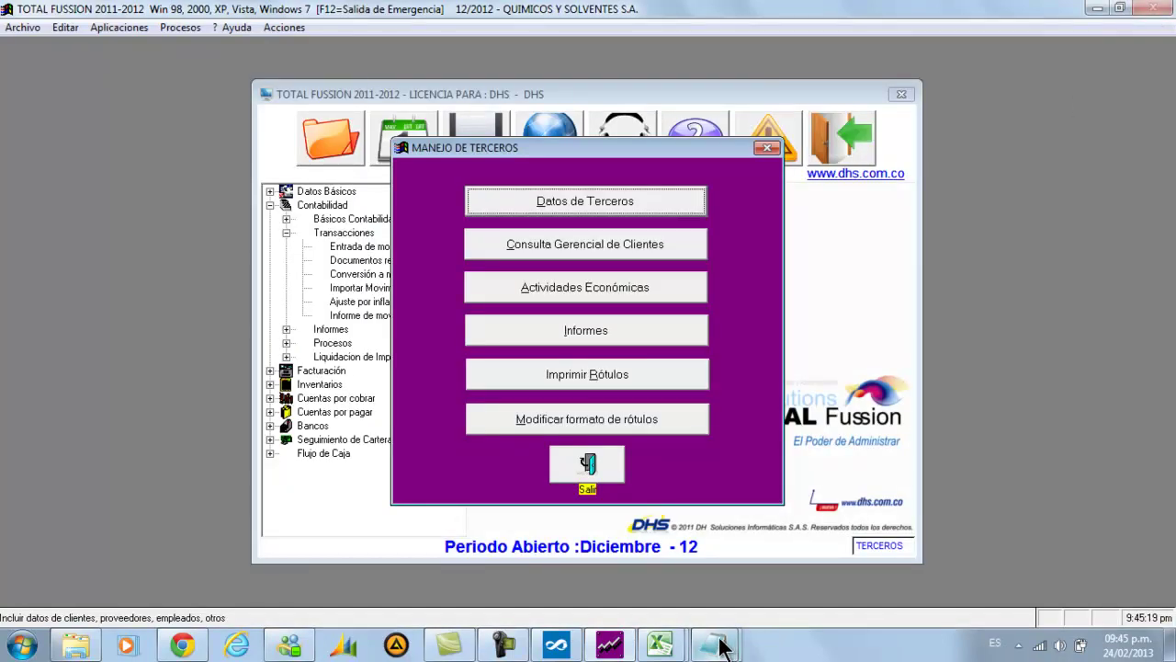
Close the Departamento,Municipio Incompletos and Nombre,Direccion Incompletos files and minimize TOTAL FUSSION
mouse_move(722, 643)
click(738, 577)
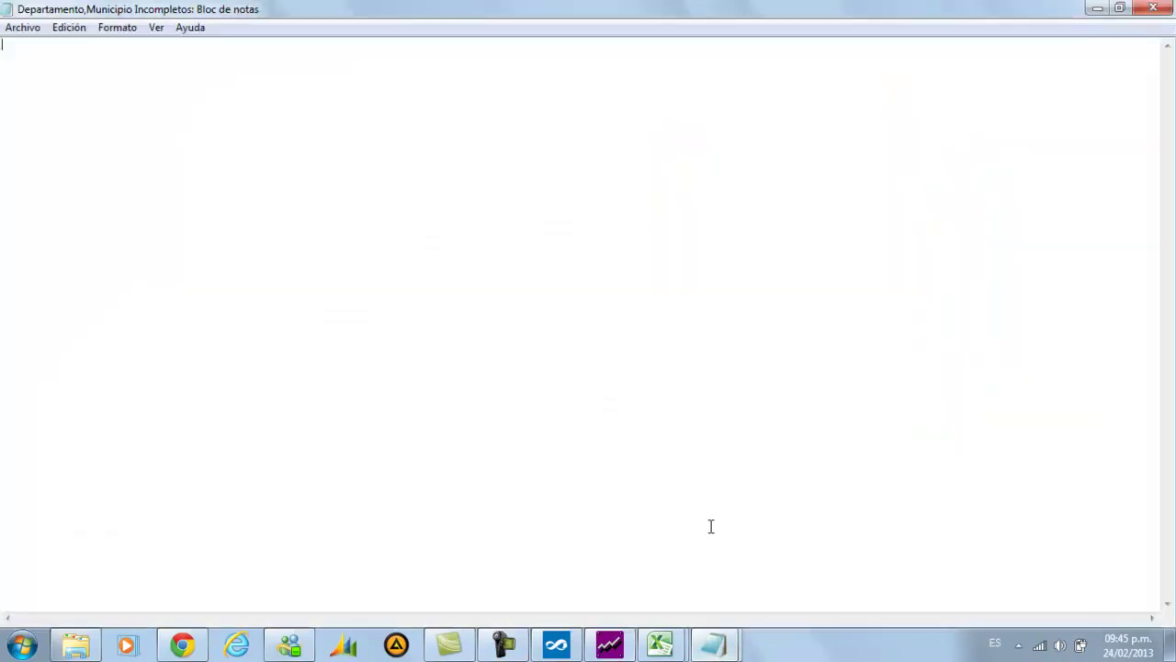
click(1146, 12)
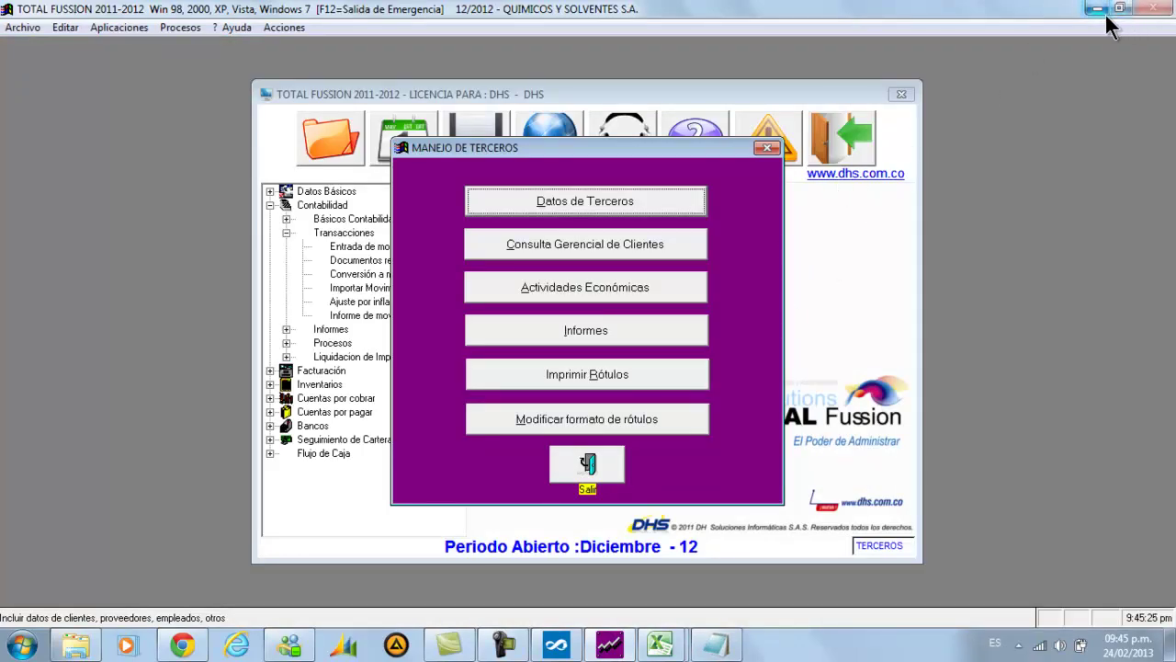
click(1098, 9)
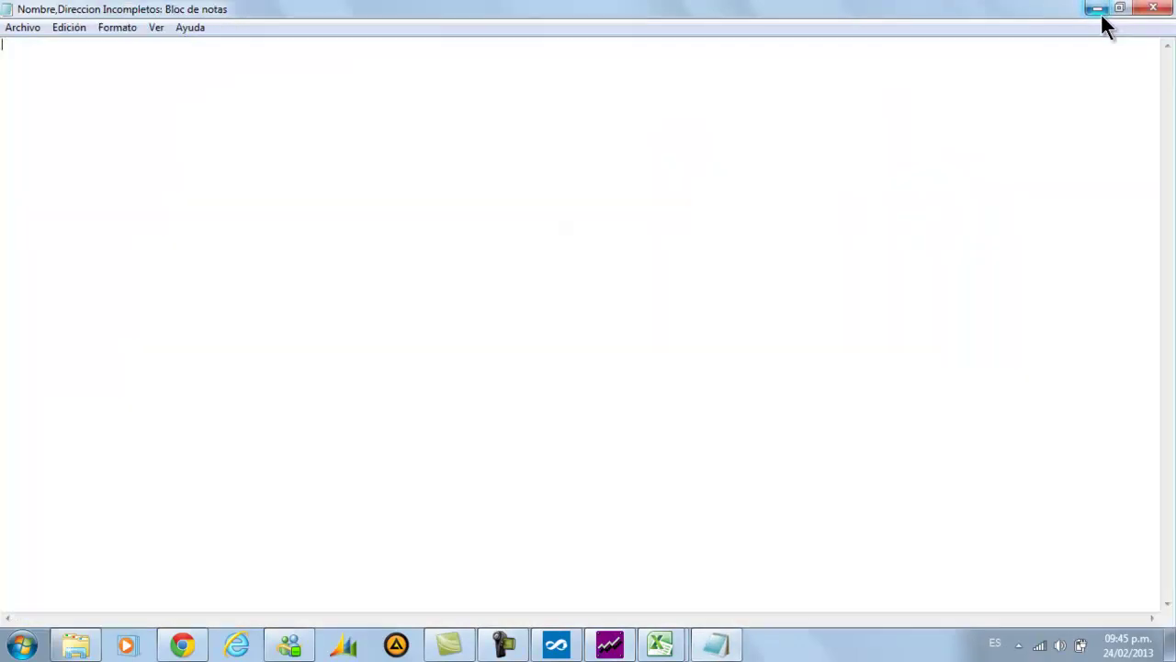
click(1156, 13)
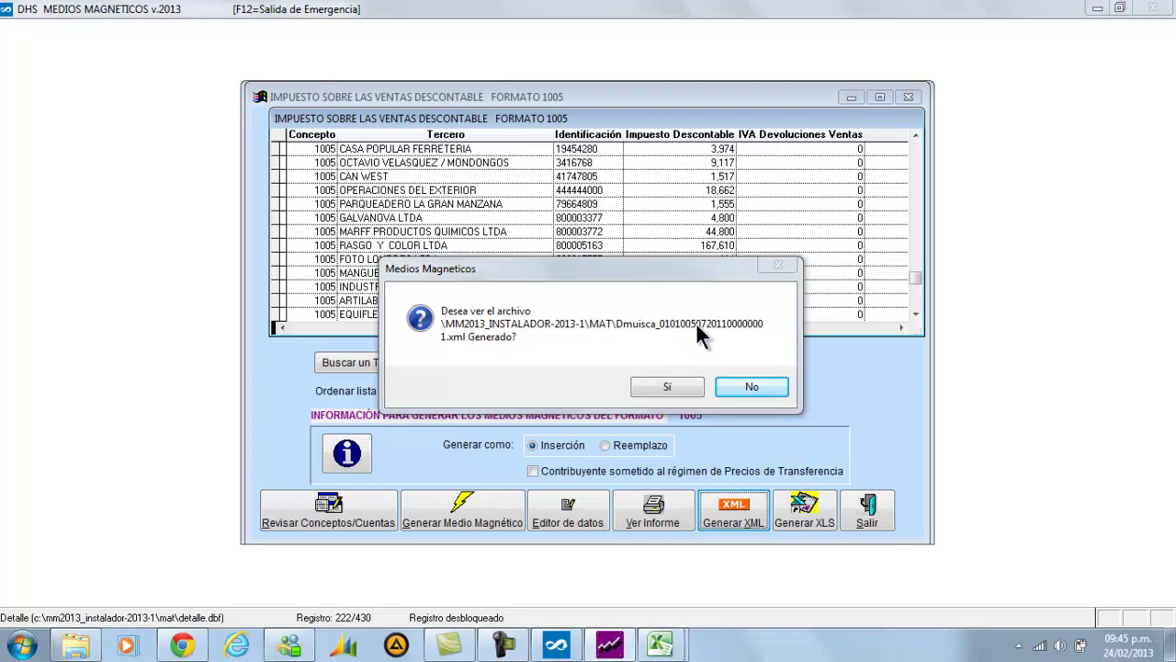
Browse in Explorer to the MAT folder under MM2013_INSTALADOR-2013-1, sorted by name
click(73, 650)
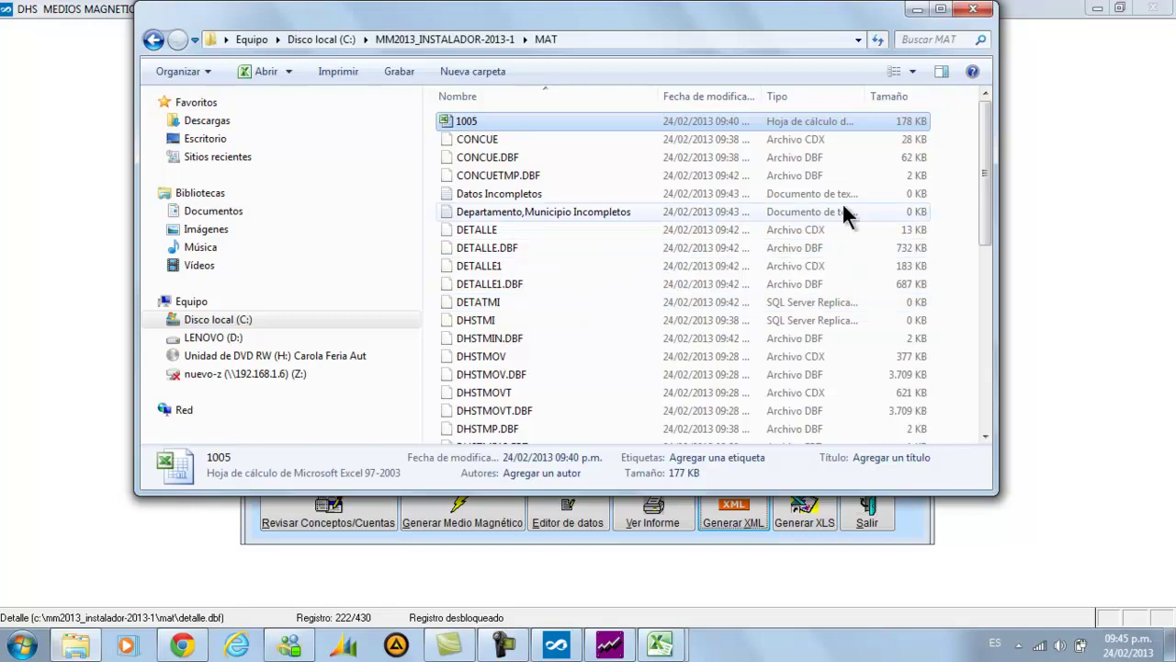
click(152, 39)
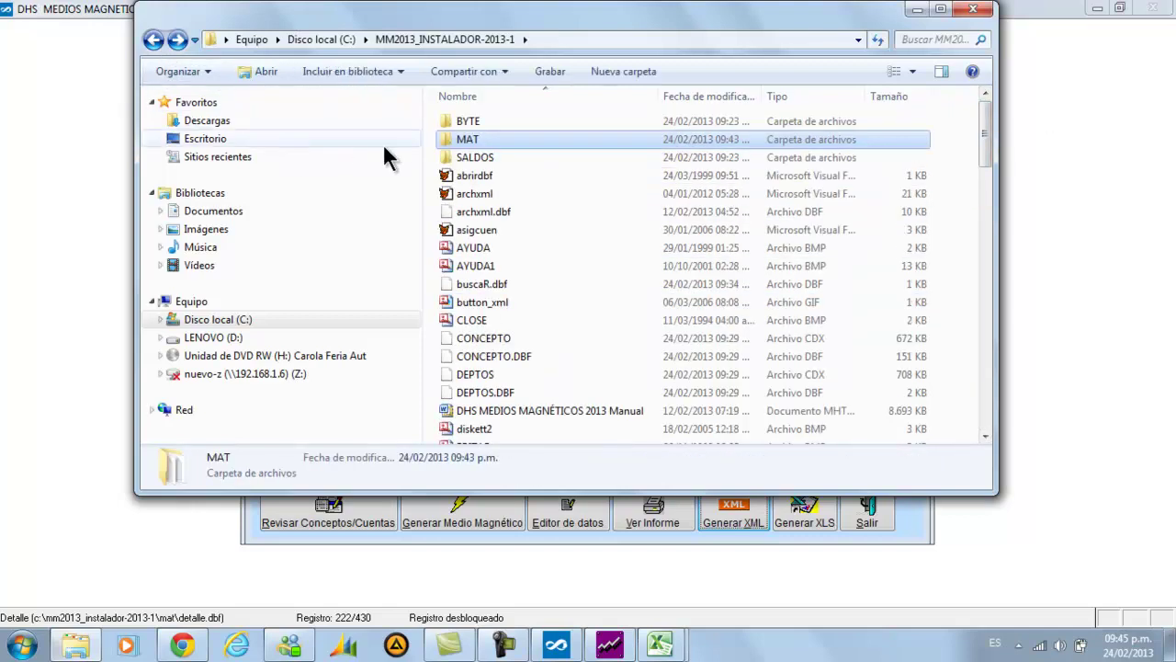
double_click(496, 139)
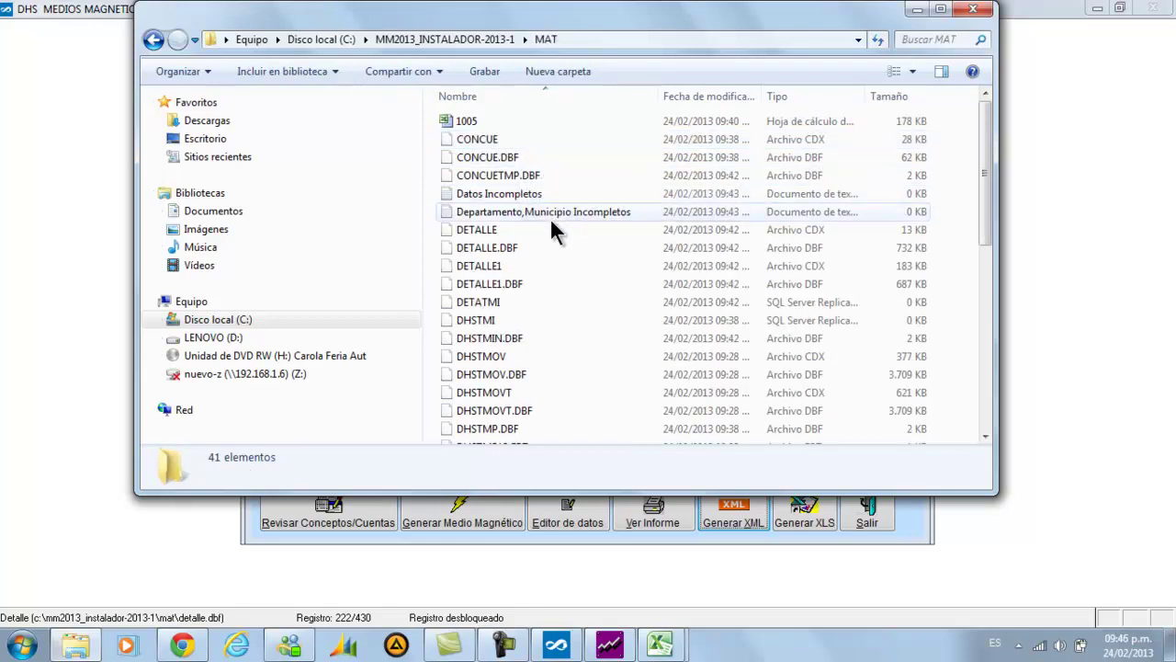
click(808, 96)
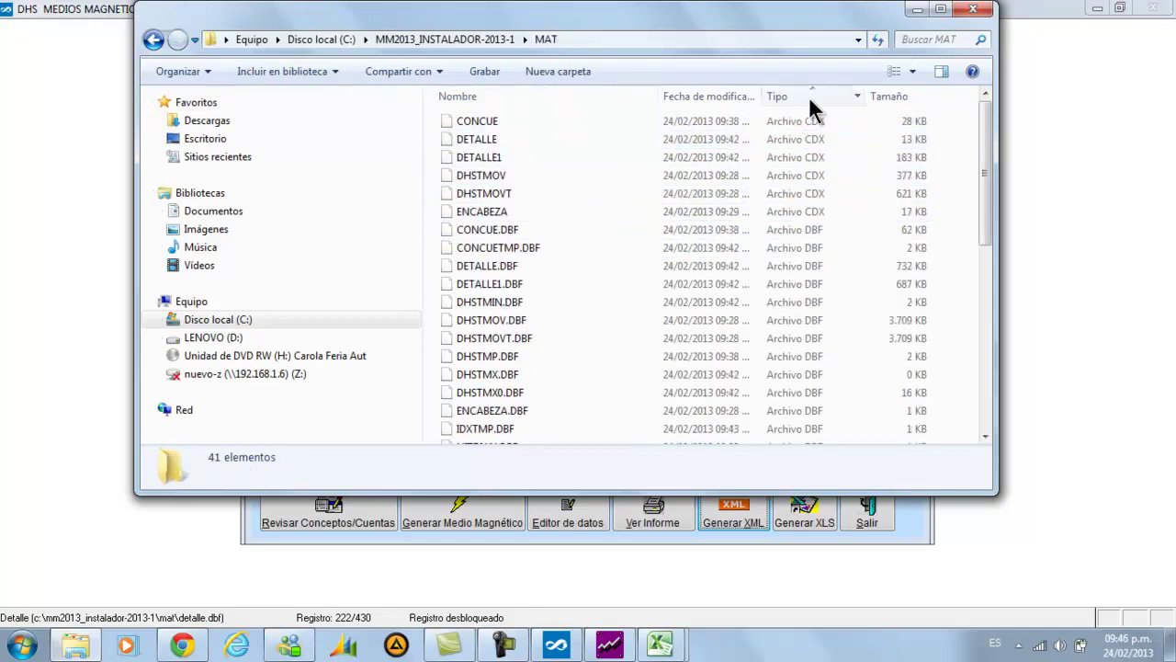
drag(782, 22, 815, 24)
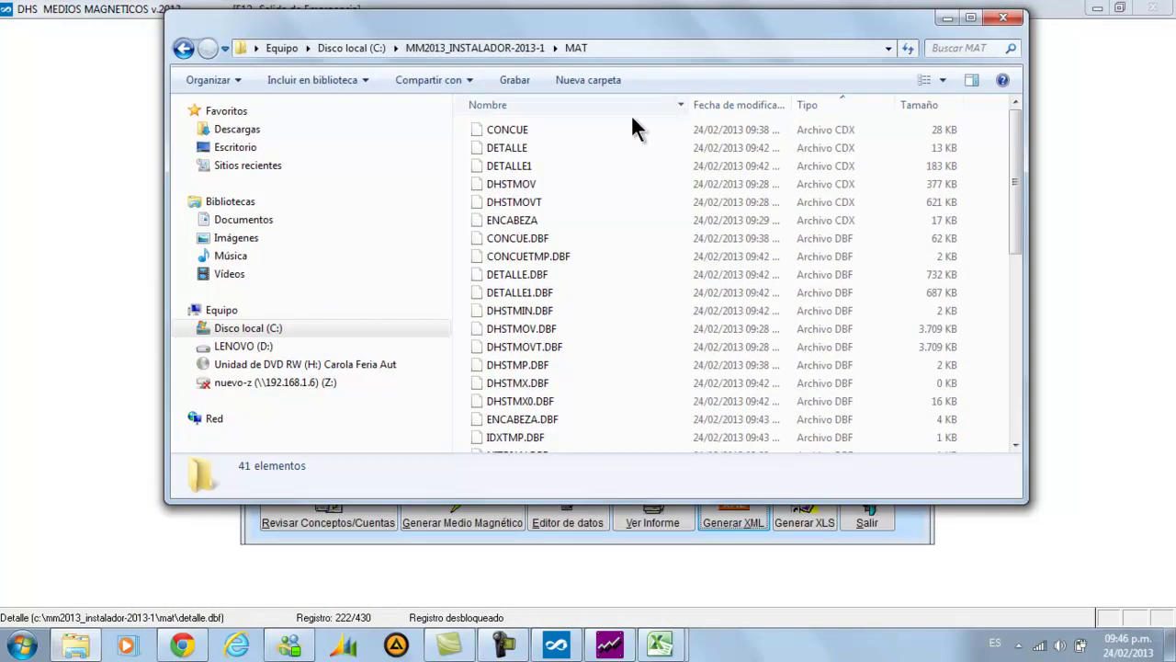
click(585, 108)
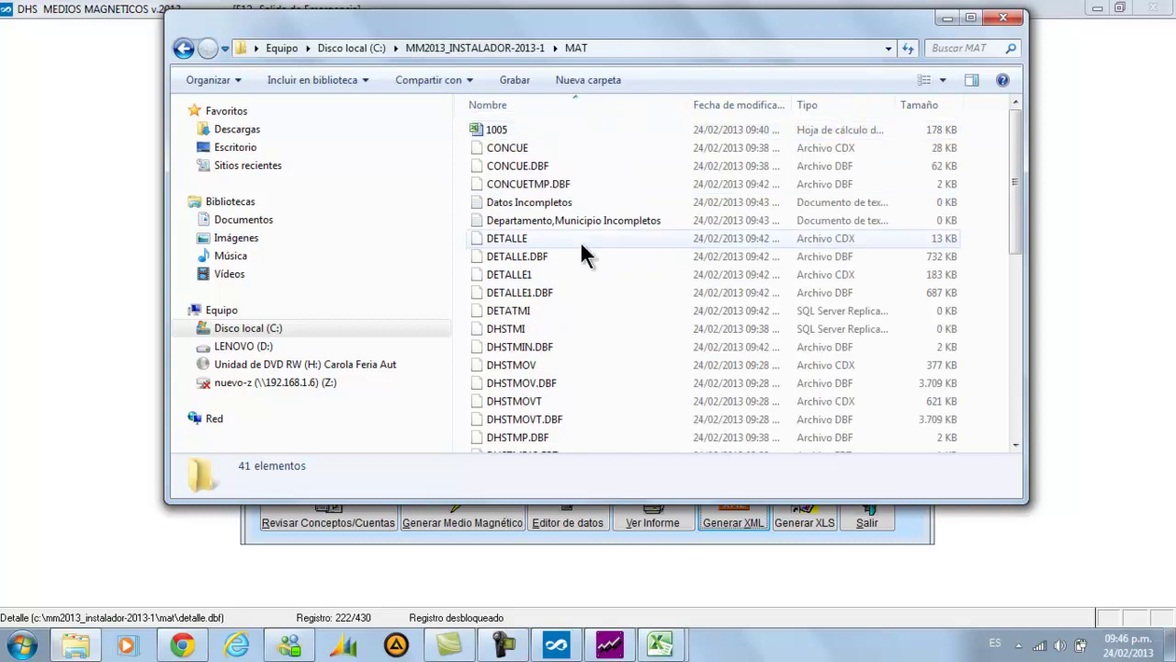
Open Dmuisca_010100507201100000001.xml in Notepad as plain text via Editar
click(543, 278)
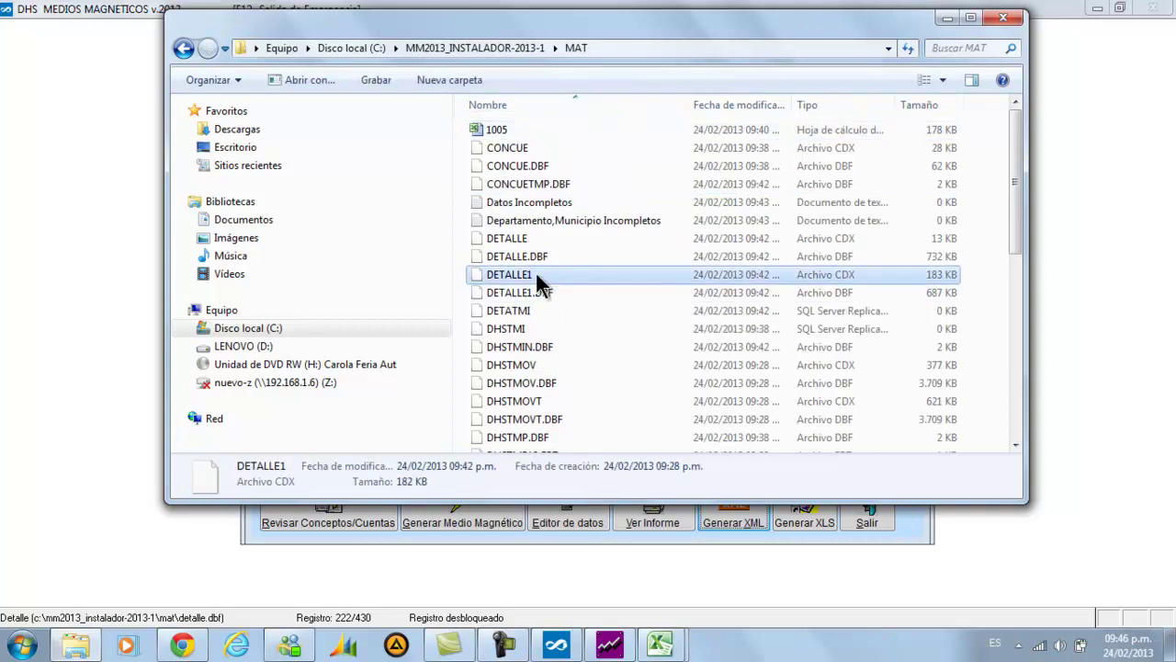
text(dm)
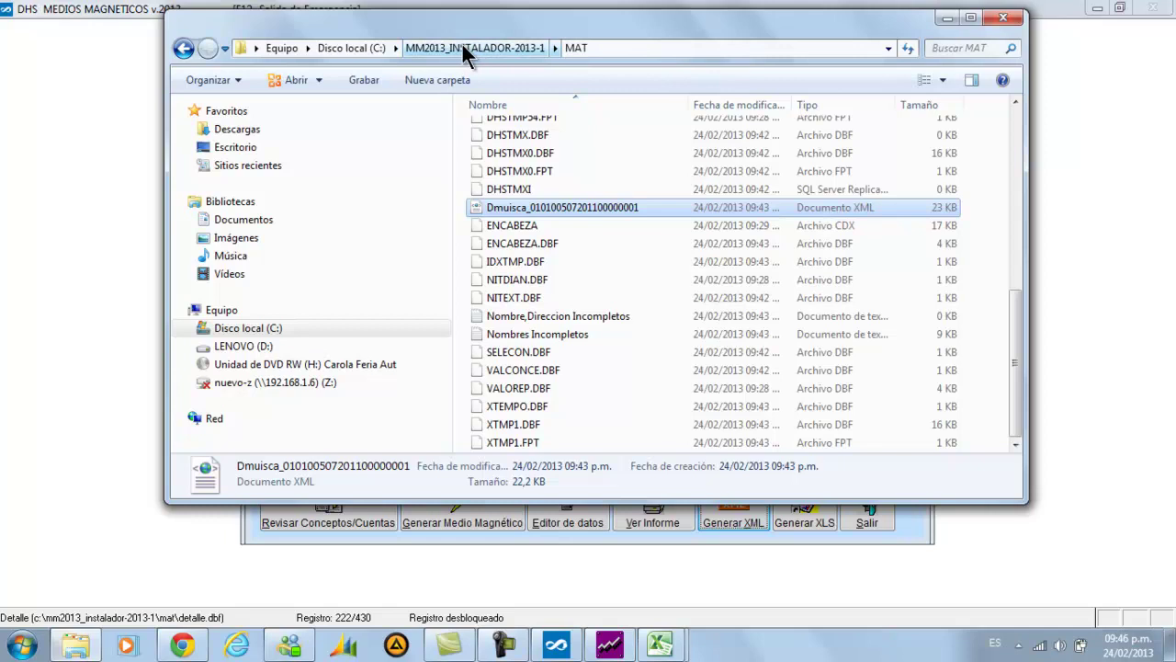
right_click(584, 210)
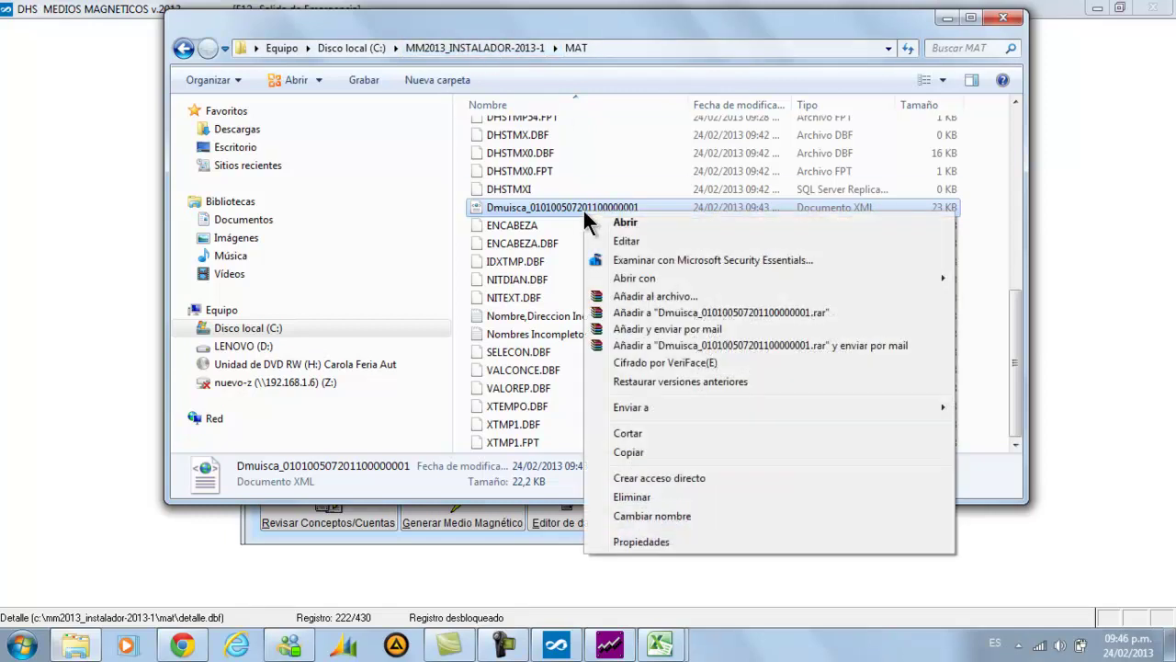
click(626, 241)
Read through the maximized Dmuisca XML records in Notepad, close it, and select ENCABEZA
drag(1120, 265, 933, 195)
double_click(932, 189)
scroll(567, 237, down, 12)
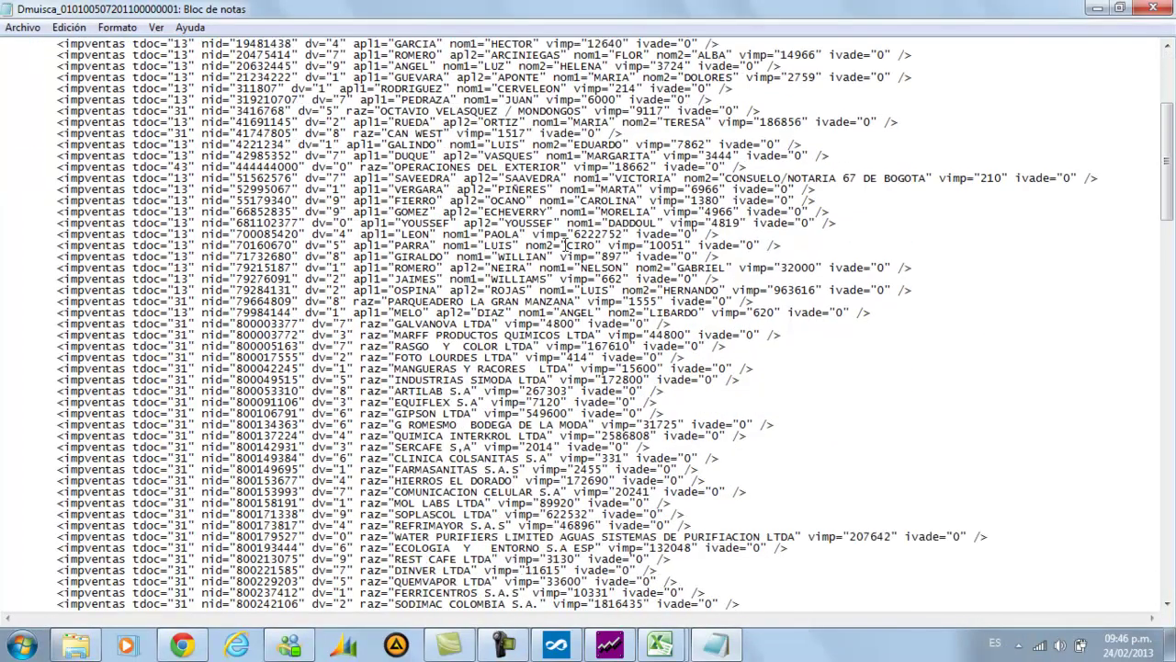
scroll(567, 237, down, 12)
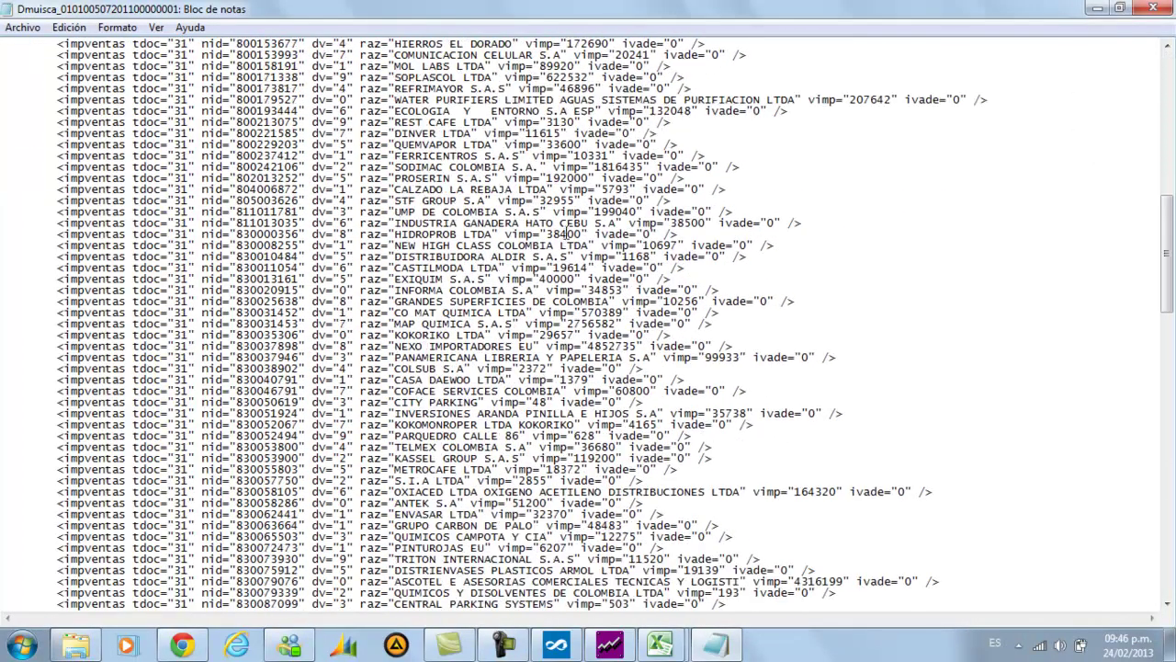
scroll(570, 229, down, 9)
scroll(570, 226, up, 10)
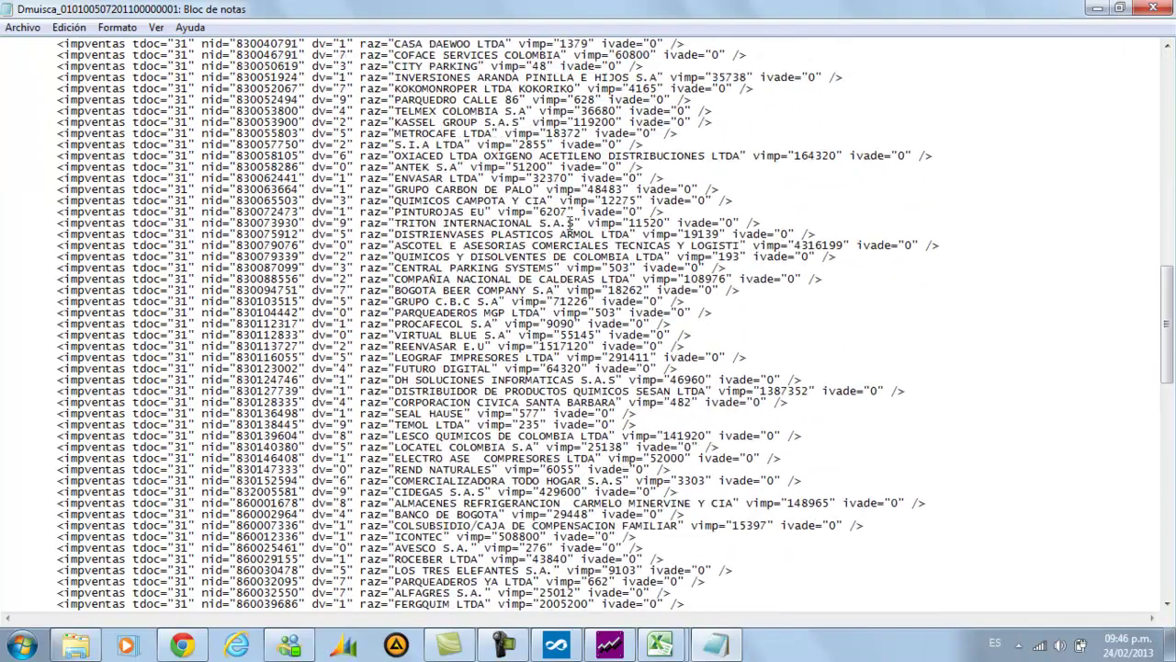
scroll(570, 226, up, 9)
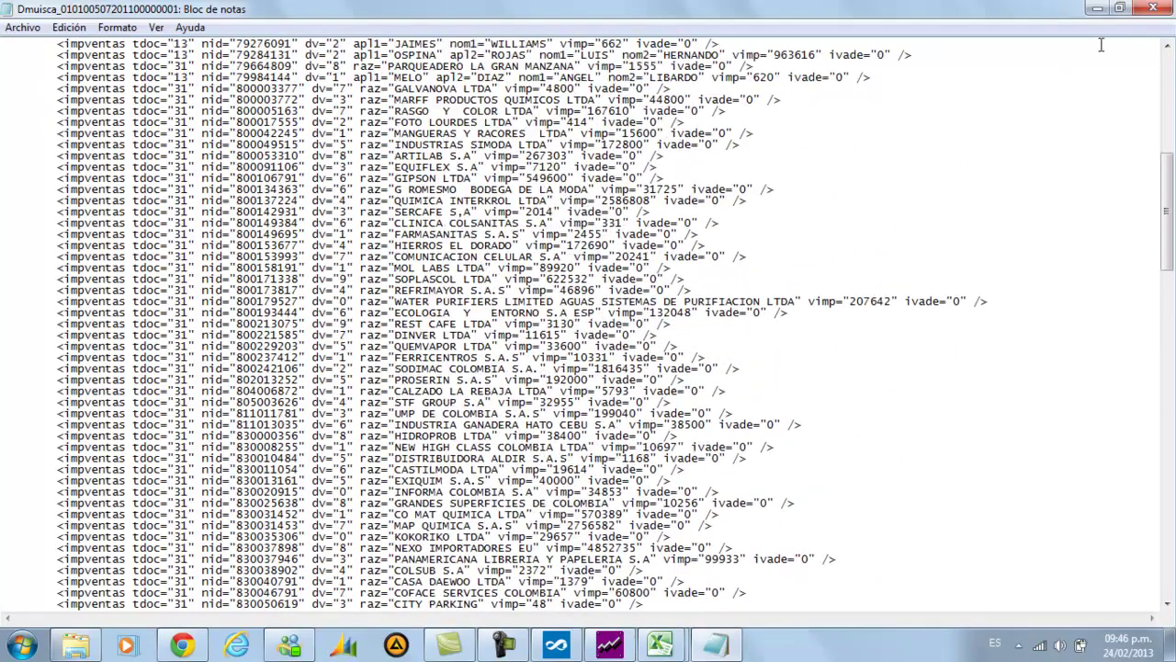
click(1152, 11)
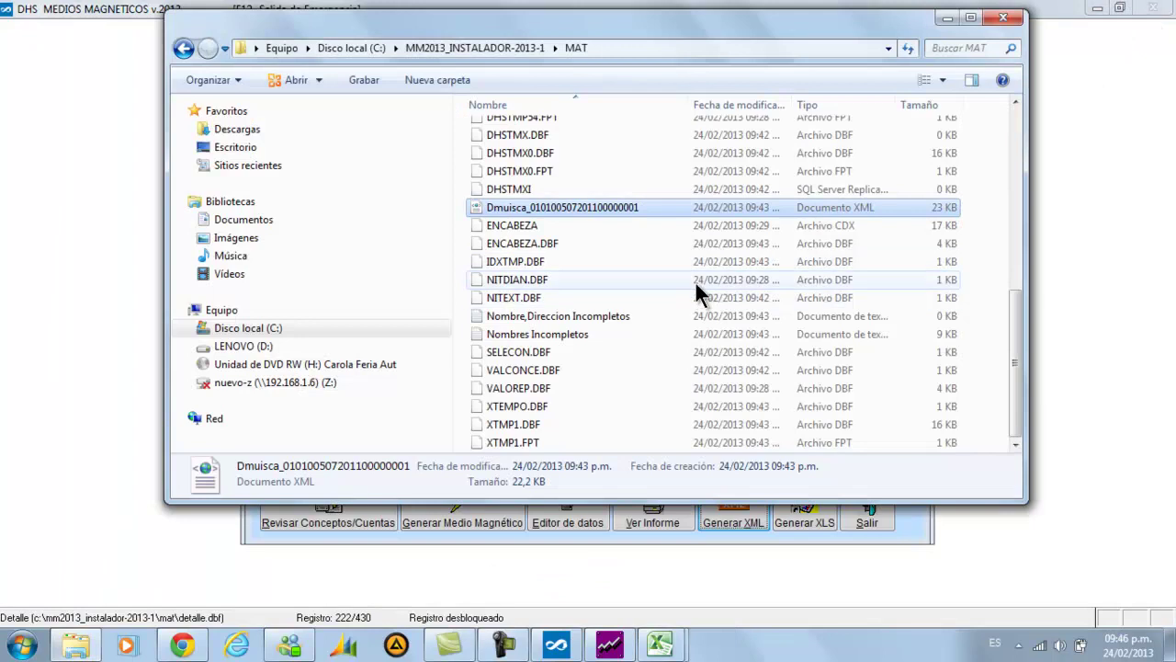
click(540, 228)
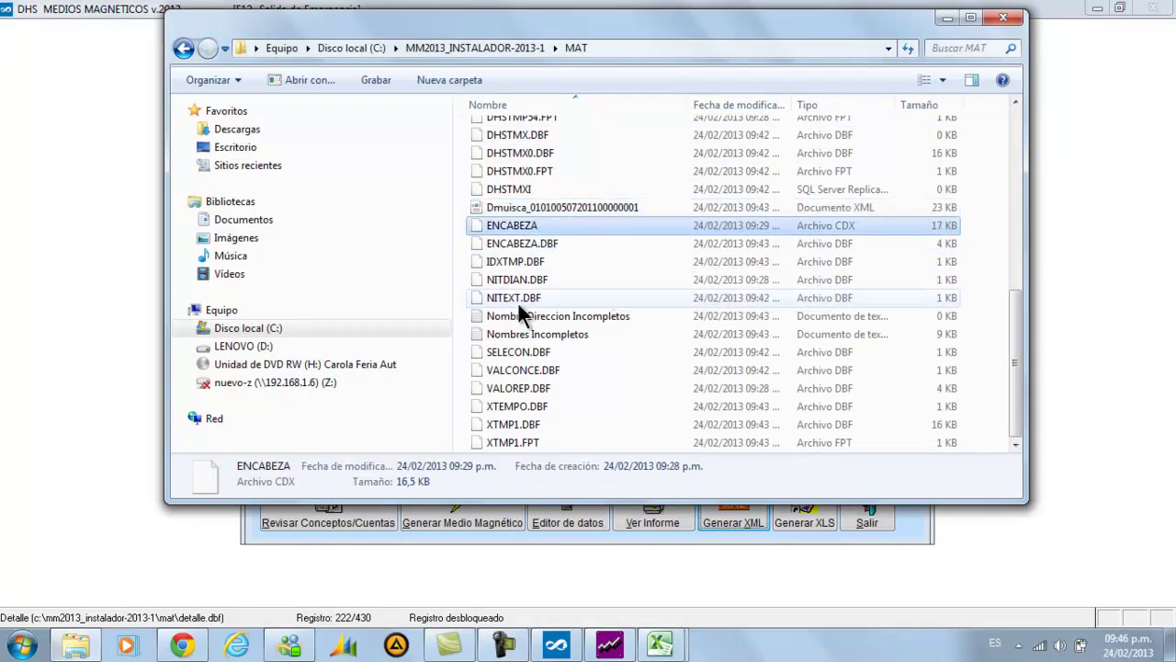
Scroll through the DIAN XML guide in Chrome, then minimize it and the Google page
click(236, 646)
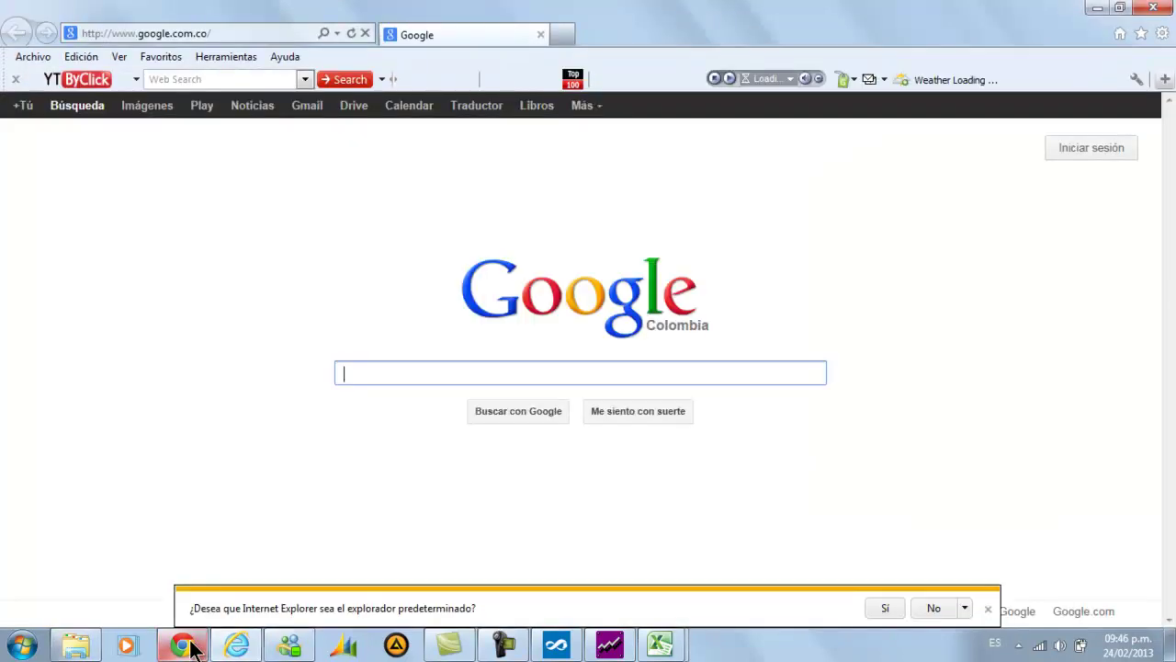
click(192, 646)
scroll(591, 380, up, 1)
scroll(588, 373, up, 10)
scroll(566, 342, down, 4)
scroll(564, 348, down, 8)
scroll(560, 345, up, 12)
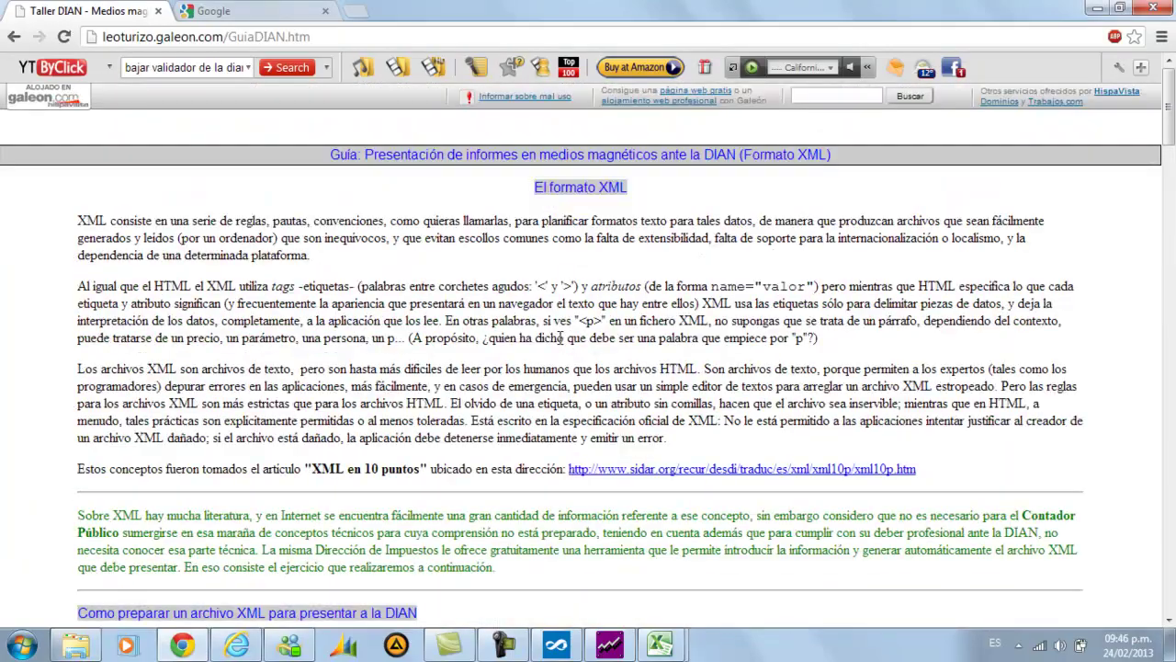
scroll(557, 335, down, 10)
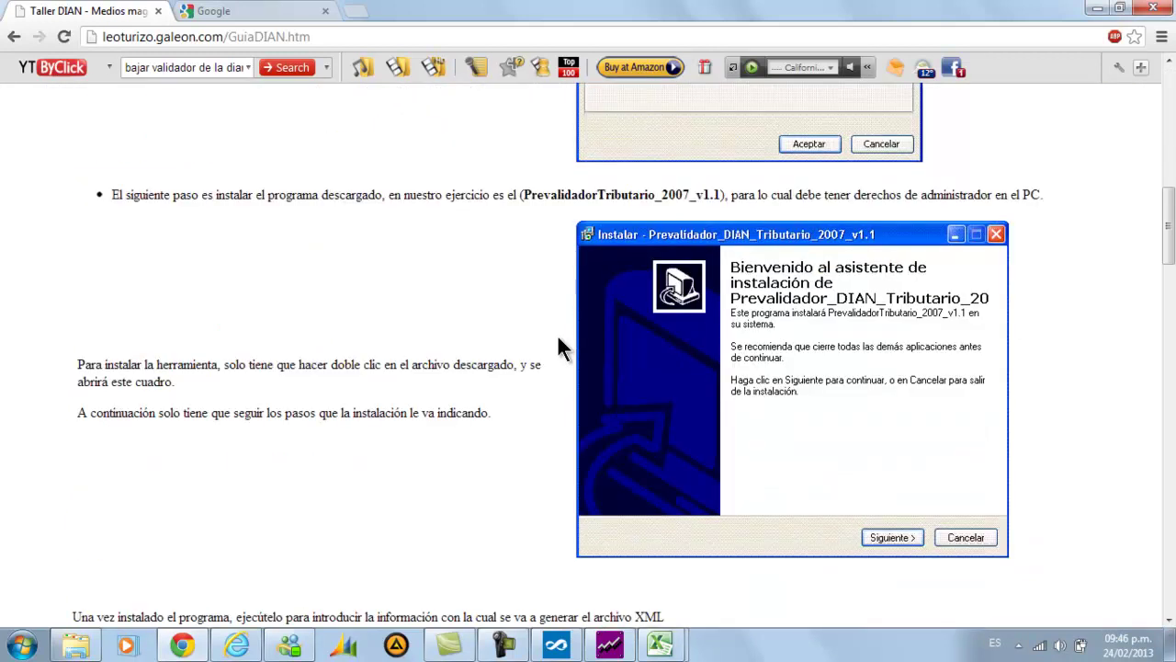
scroll(558, 337, down, 4)
scroll(557, 337, down, 3)
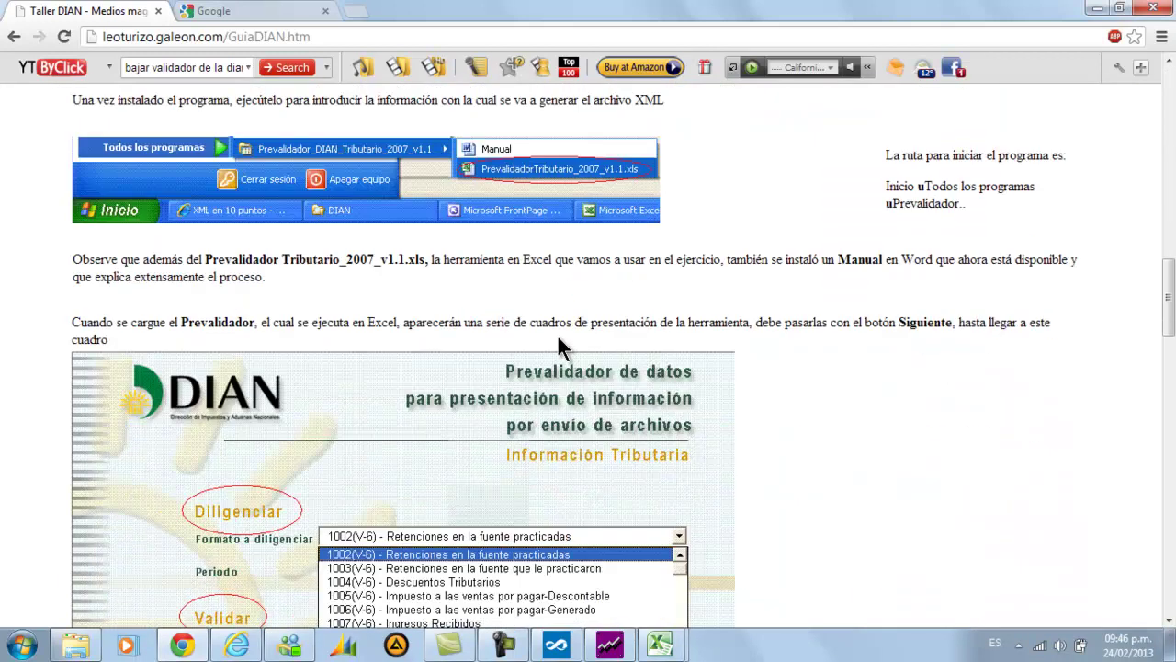
scroll(558, 345, down, 1)
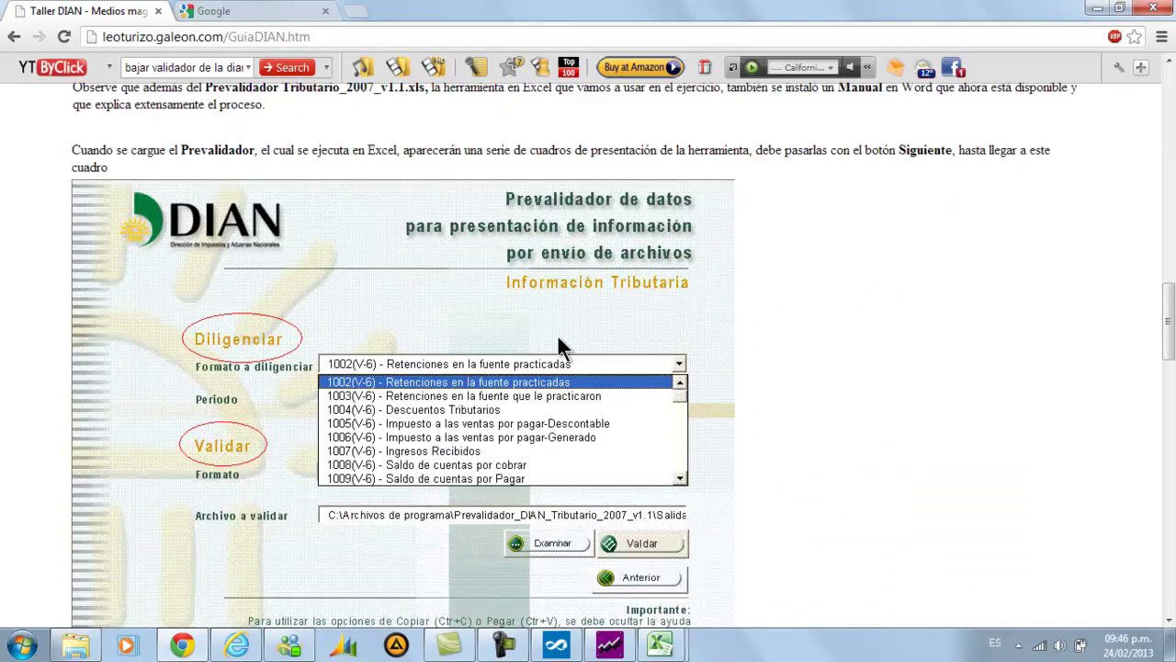
scroll(559, 339, down, 1)
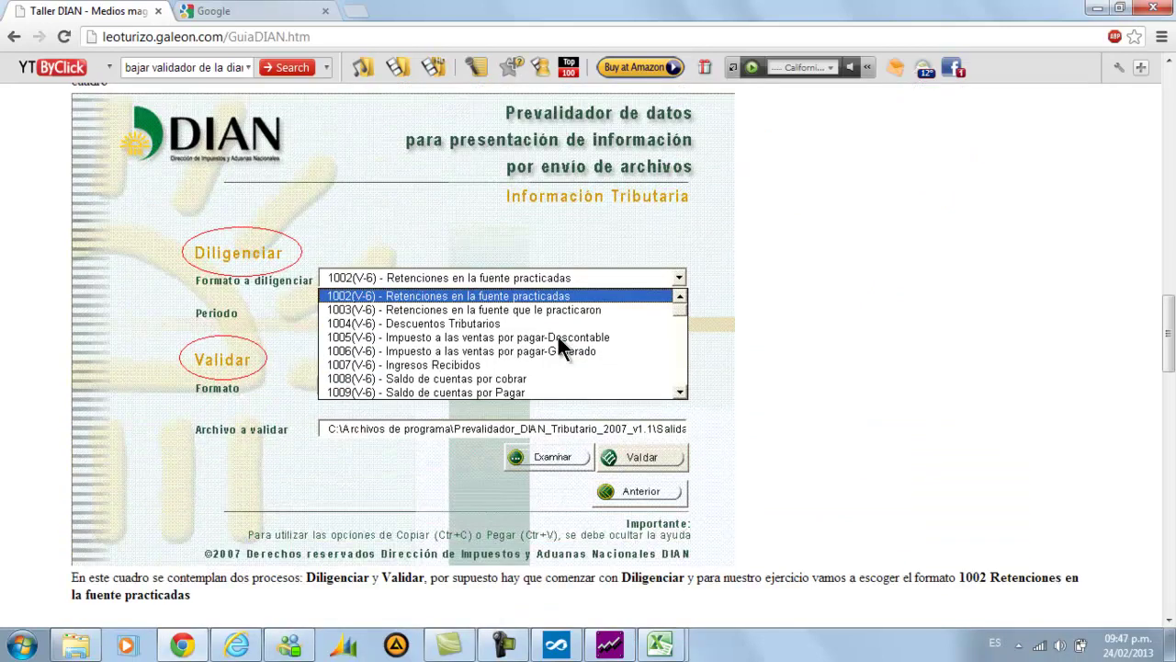
scroll(558, 337, down, 4)
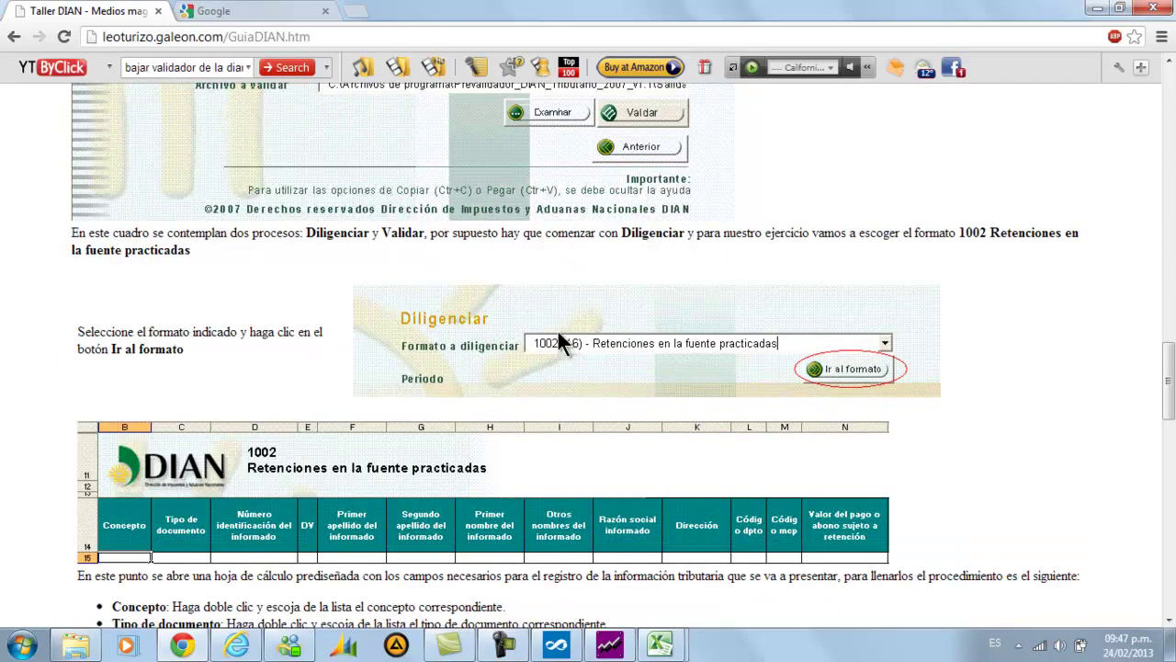
scroll(558, 331, down, 3)
scroll(558, 331, up, 5)
scroll(563, 340, up, 3)
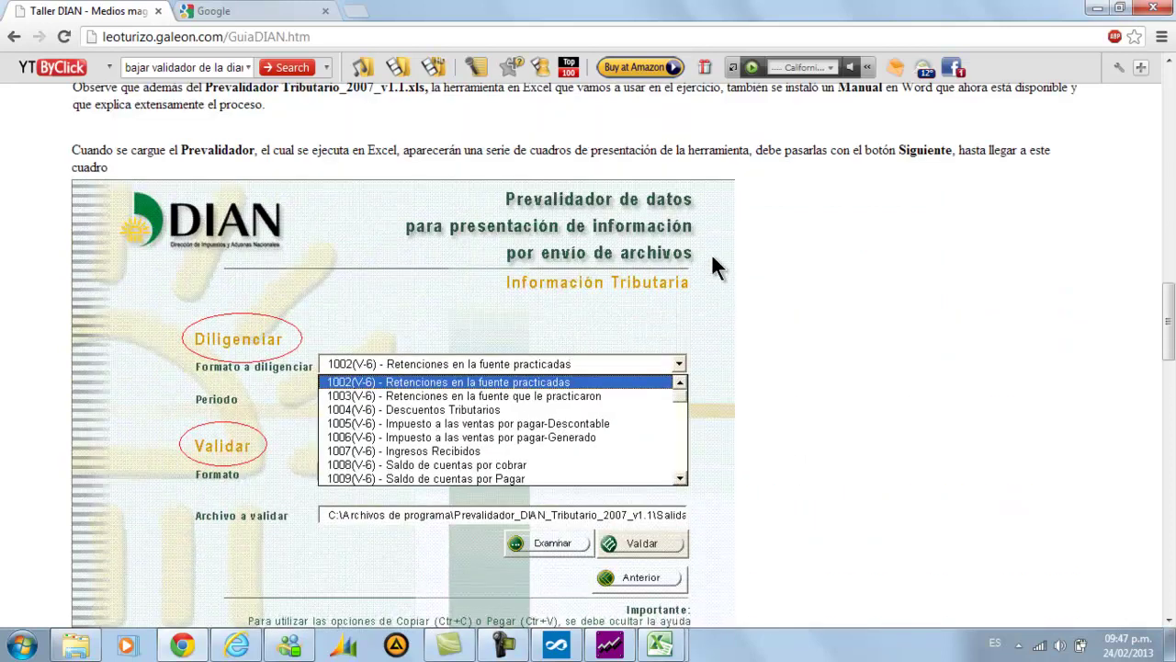
click(1090, 19)
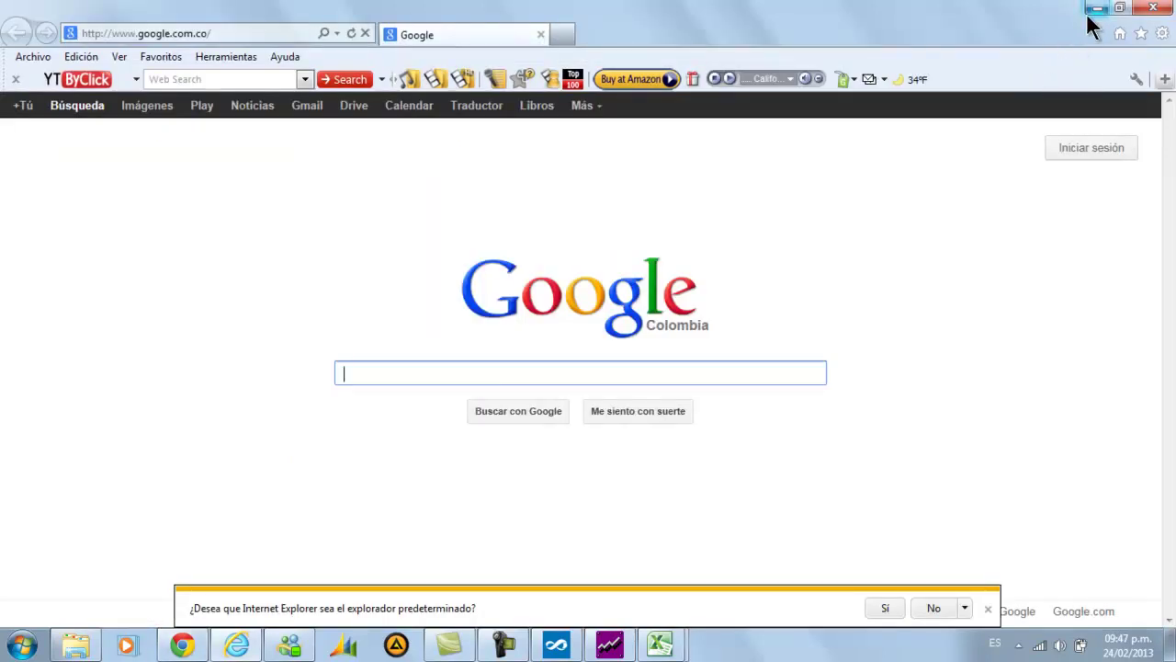
click(1087, 16)
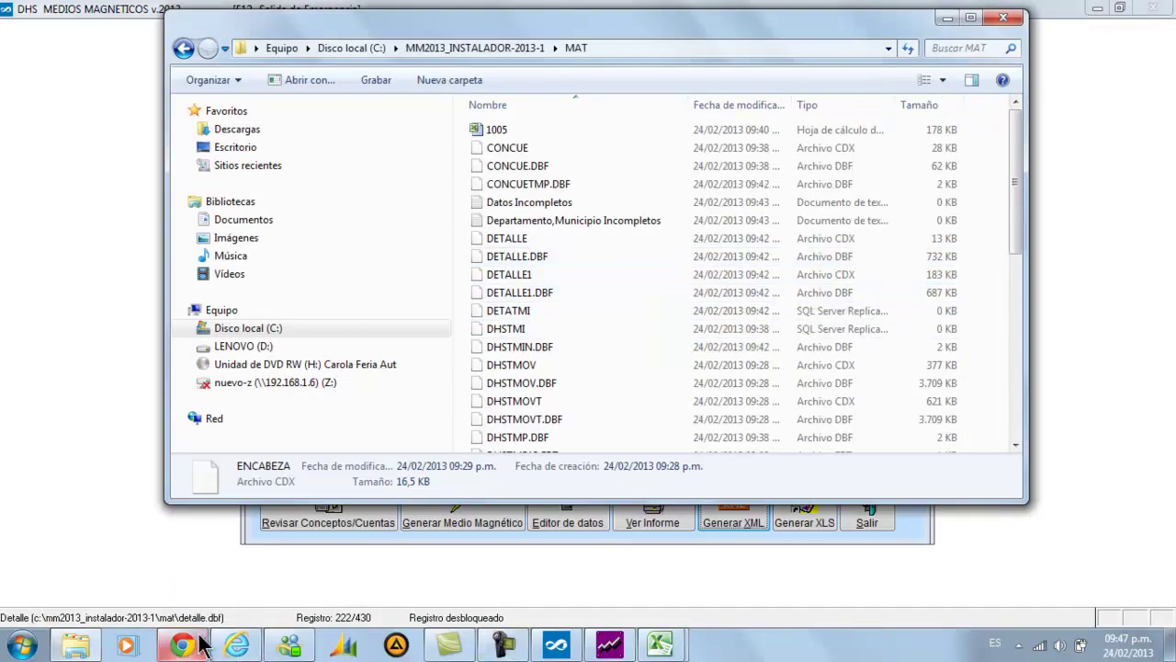
Minimize the MAT folder and start a new Notepad note, placed lower left and enlarged
click(76, 645)
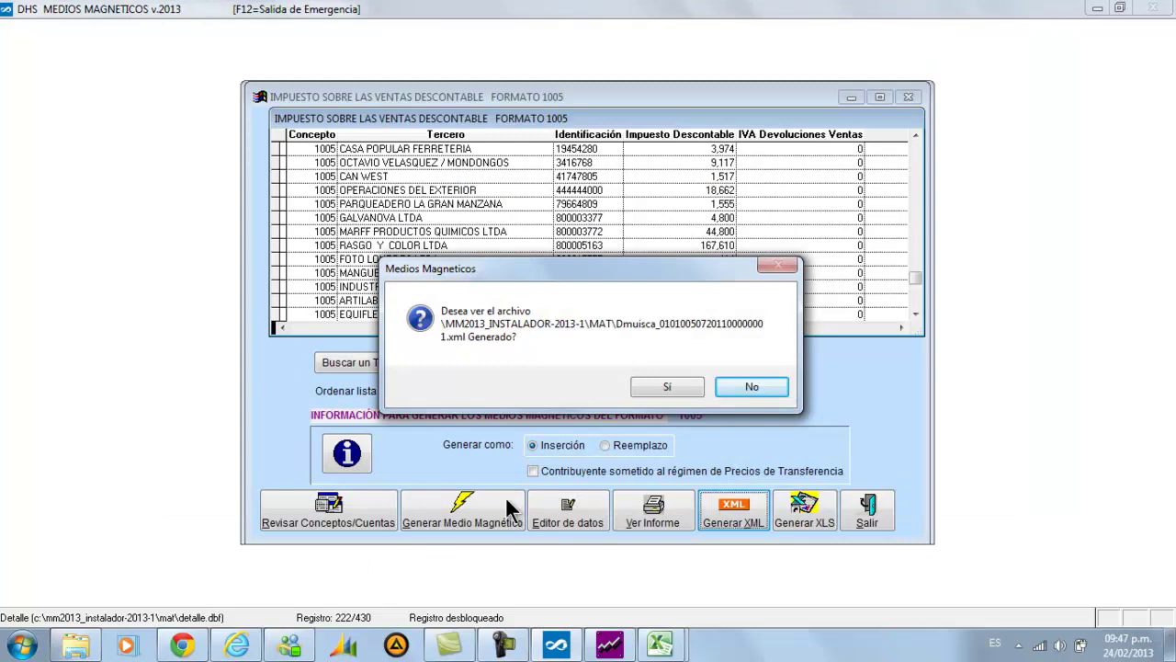
click(24, 643)
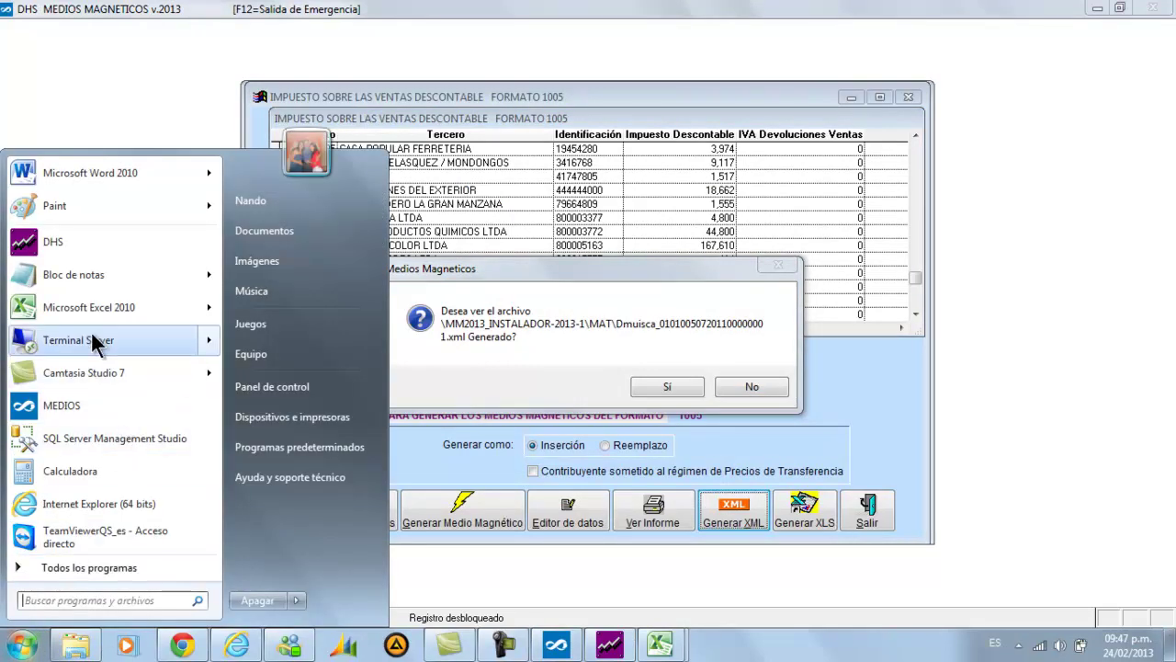
click(88, 276)
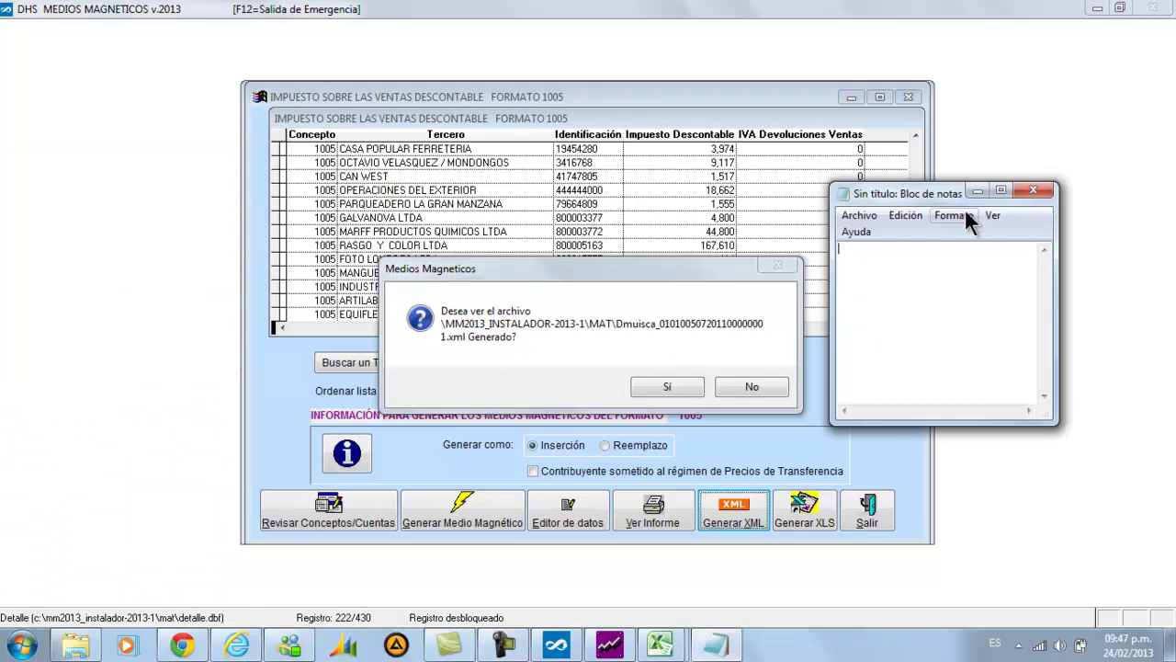
drag(926, 193, 174, 344)
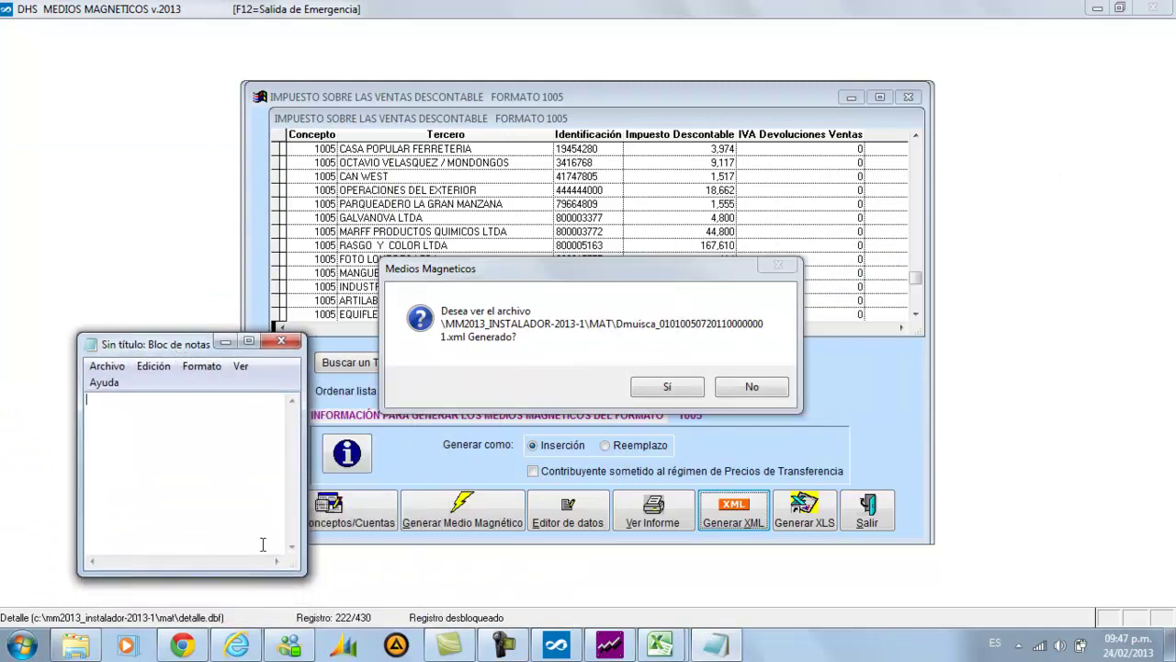
drag(306, 576, 450, 599)
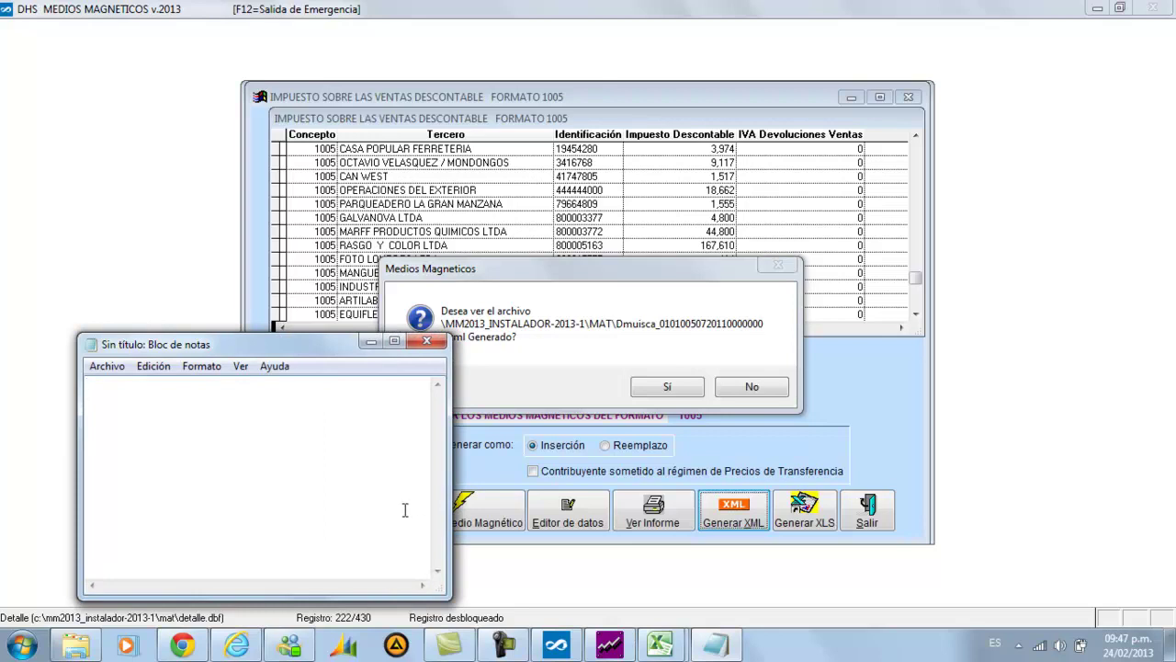
text(01010050720110000000)
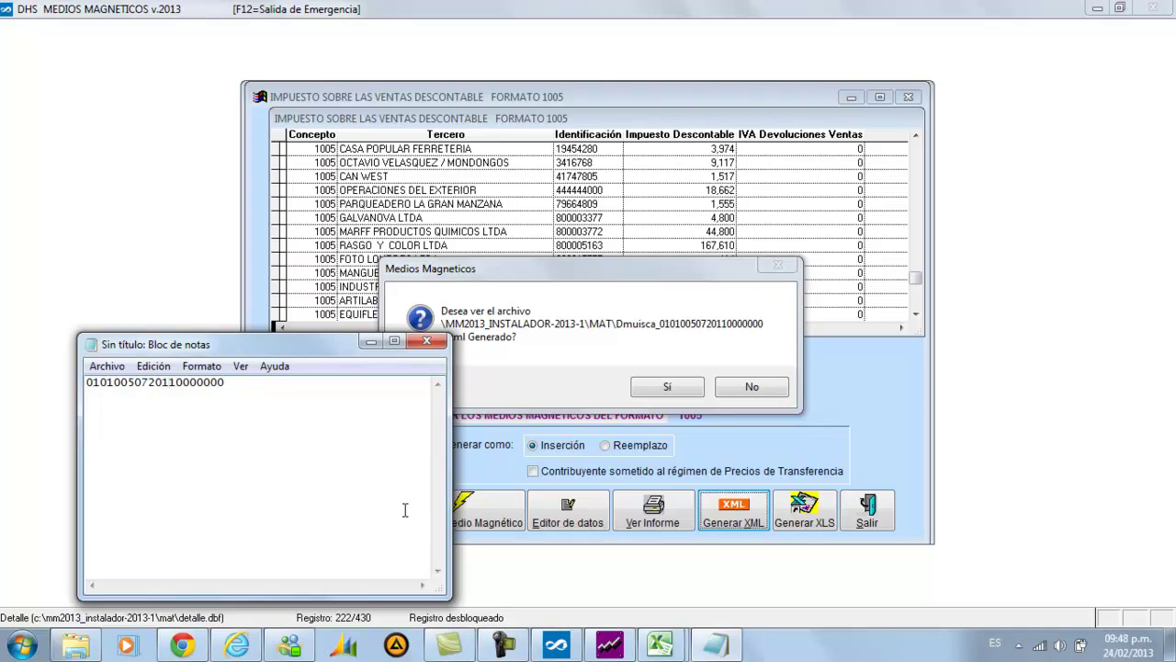
key(Left)
text(2)
key(Delete)
click(96, 367)
Cancel the Guardar como dialog, leaving the note unsaved, then resize and minimize Notepad
click(124, 441)
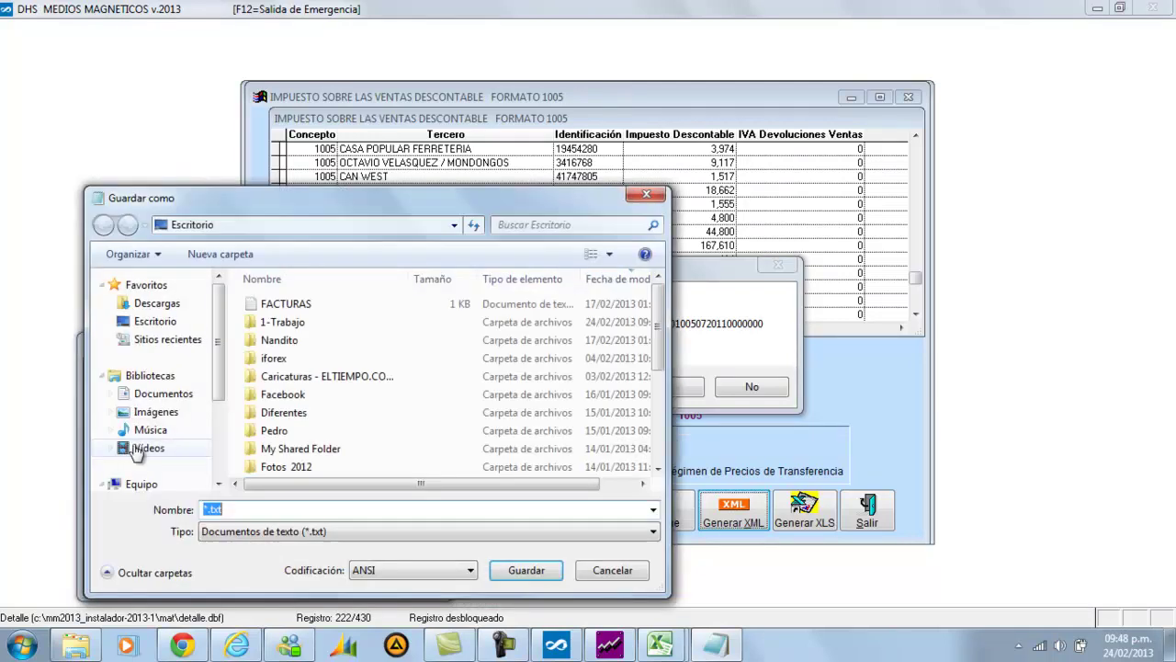
drag(374, 204, 645, 490)
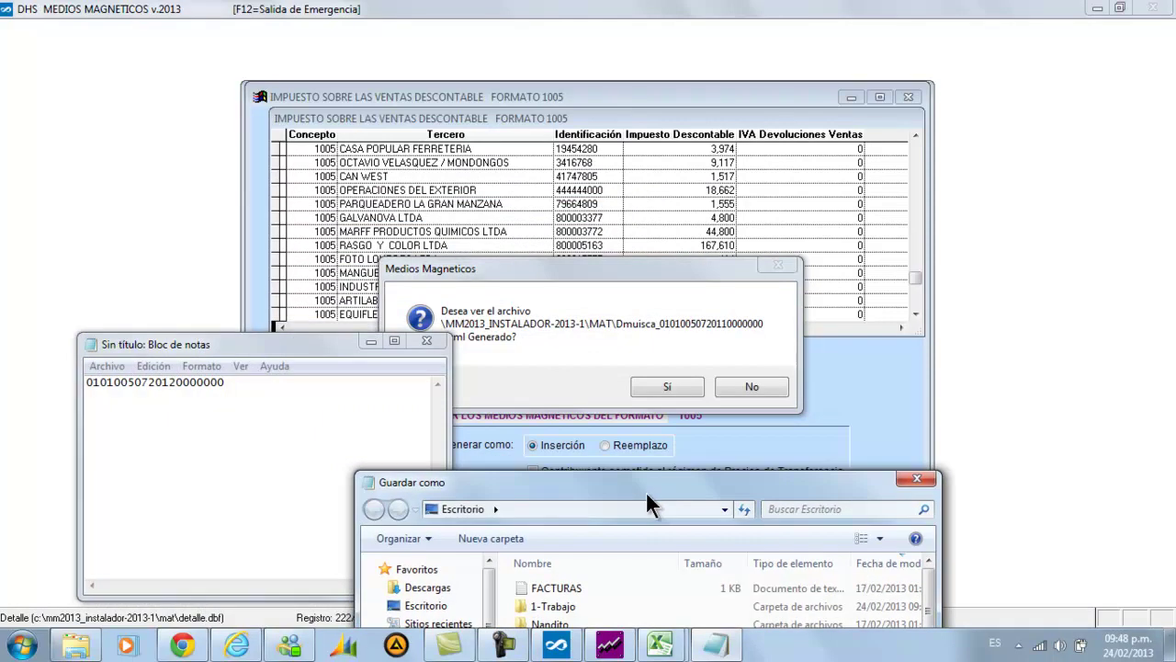
drag(645, 491, 716, 232)
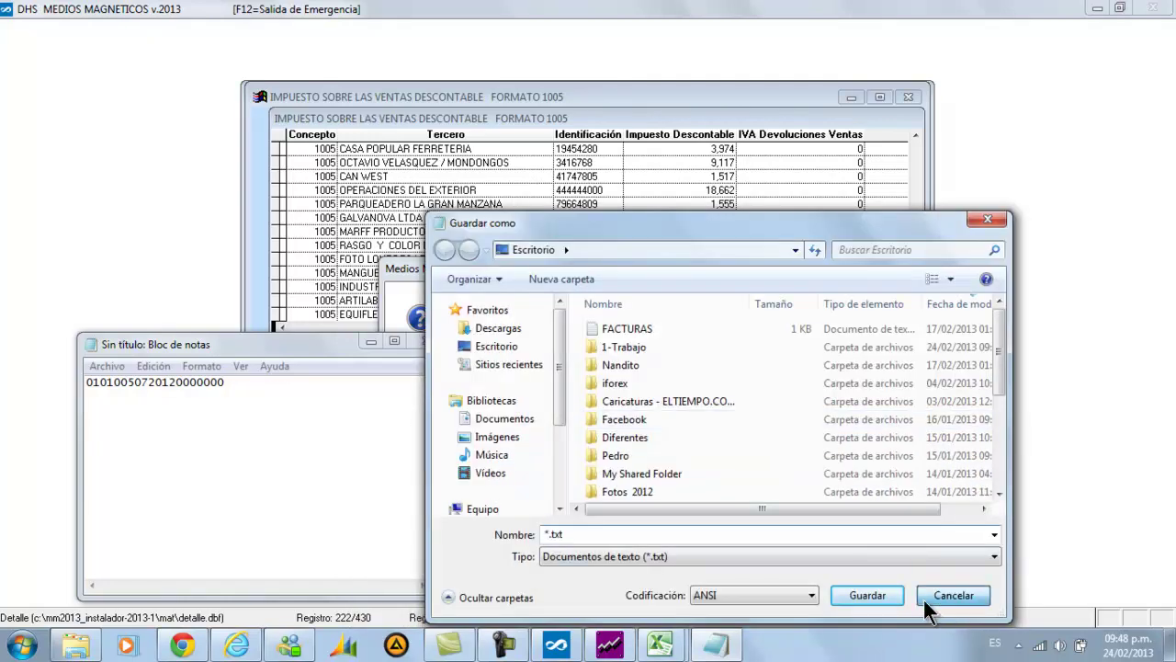
click(923, 598)
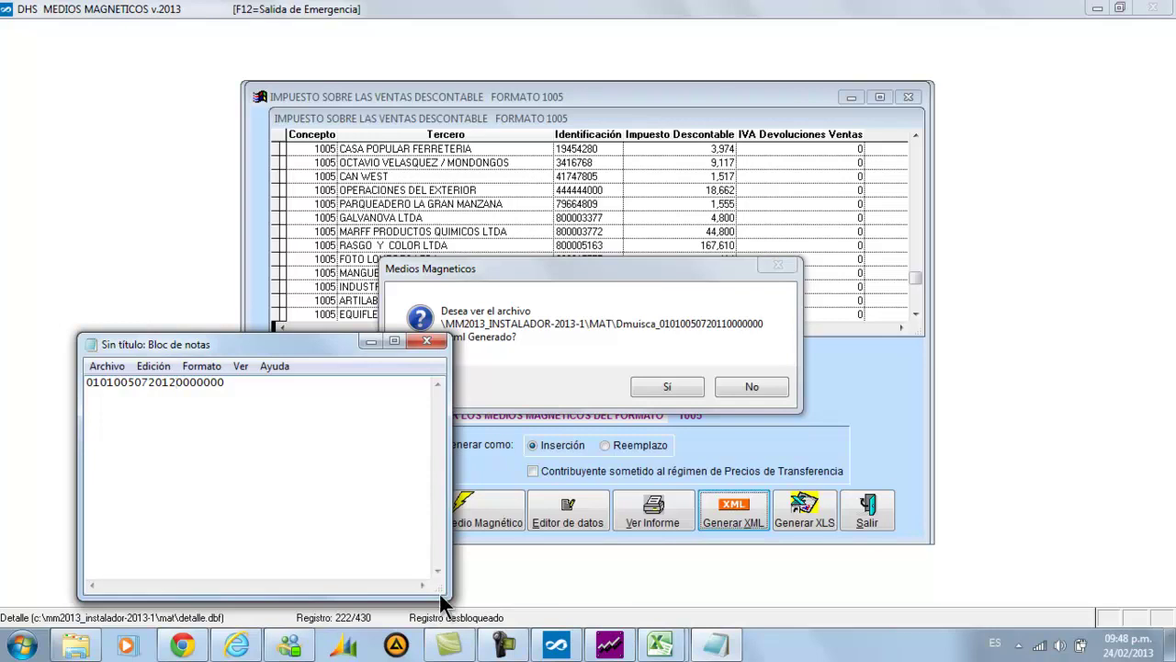
drag(441, 591, 504, 593)
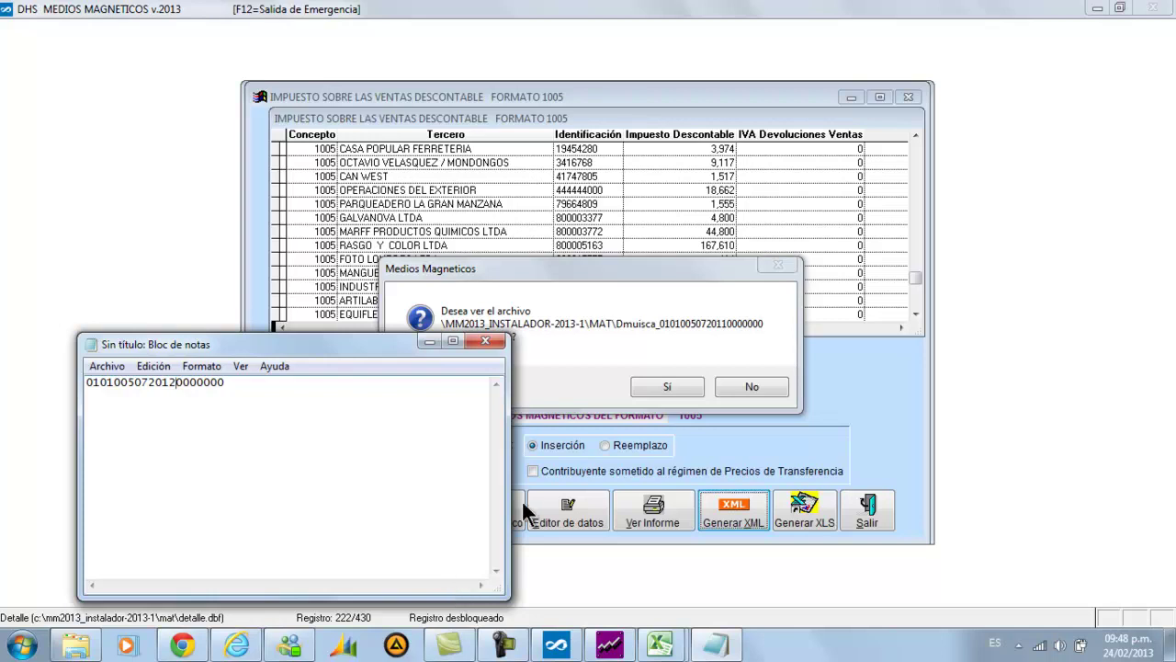
drag(502, 593, 525, 470)
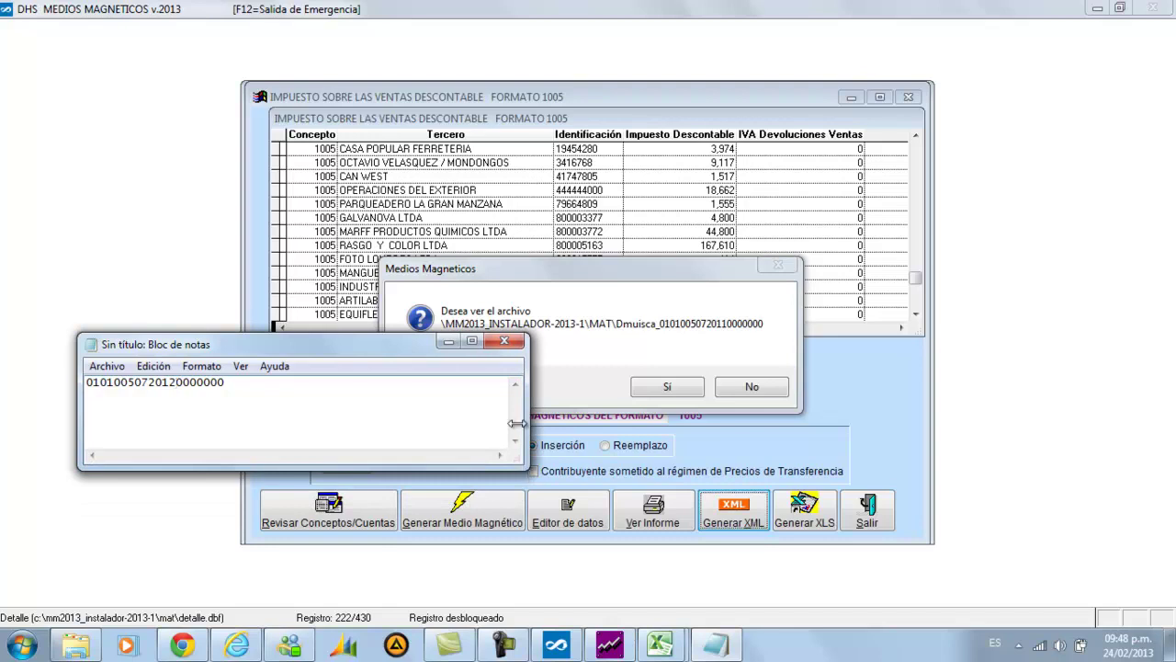
click(449, 342)
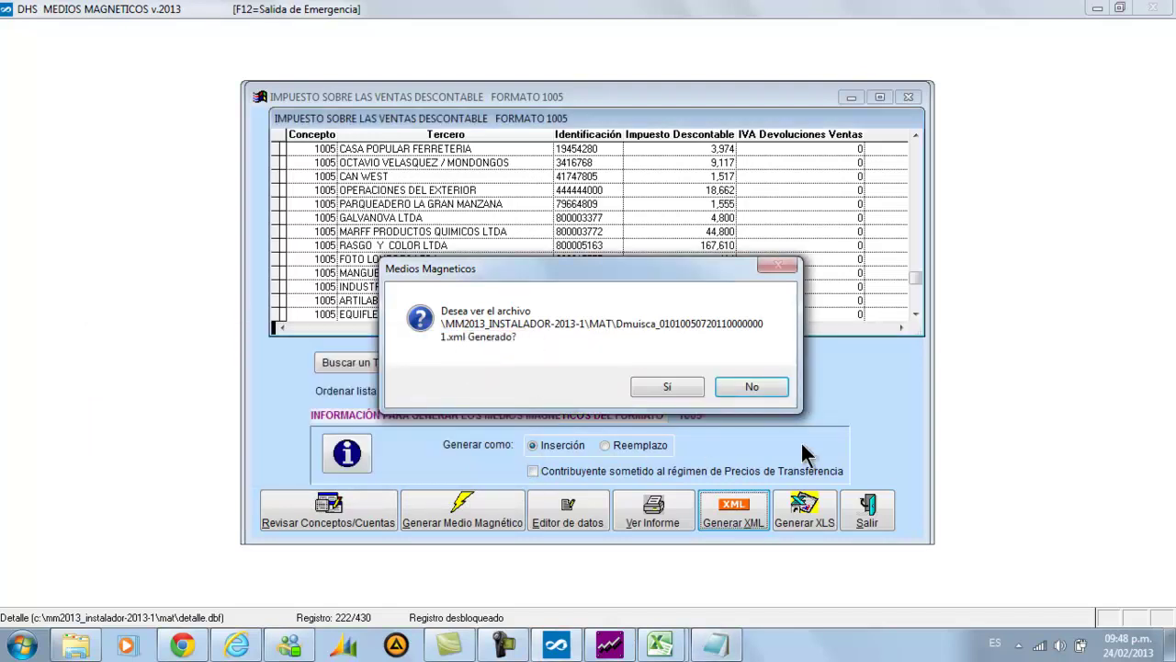
Agree to view the Dmuisca XML, inspect it maximized in Internet Explorer, then close it
click(664, 387)
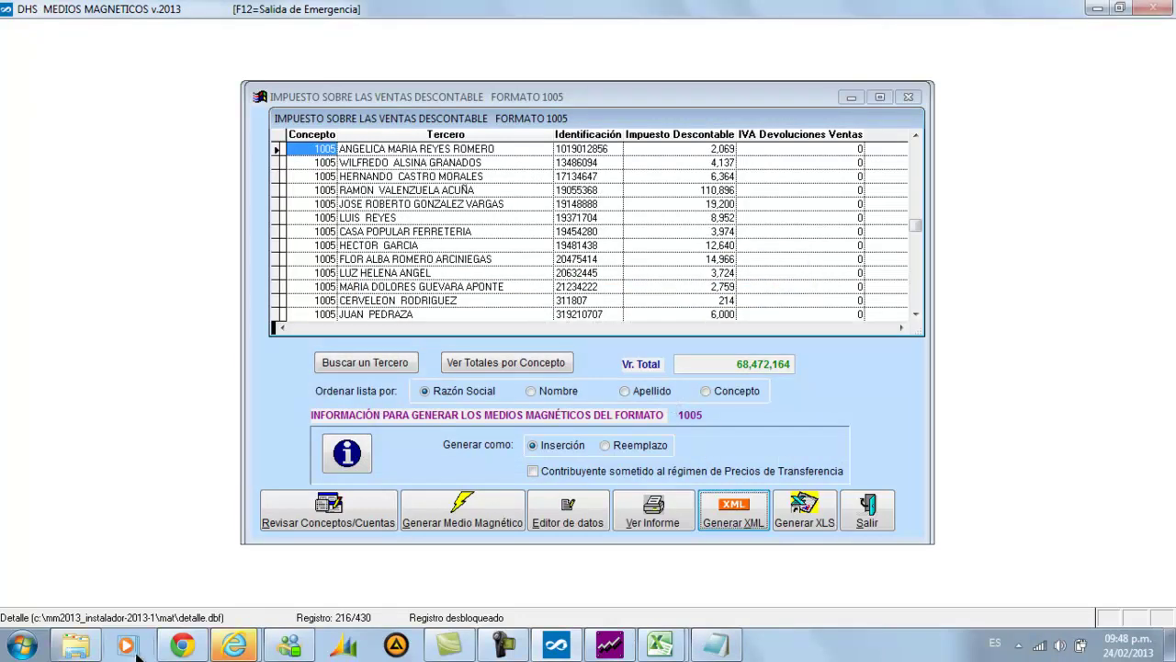
mouse_move(228, 655)
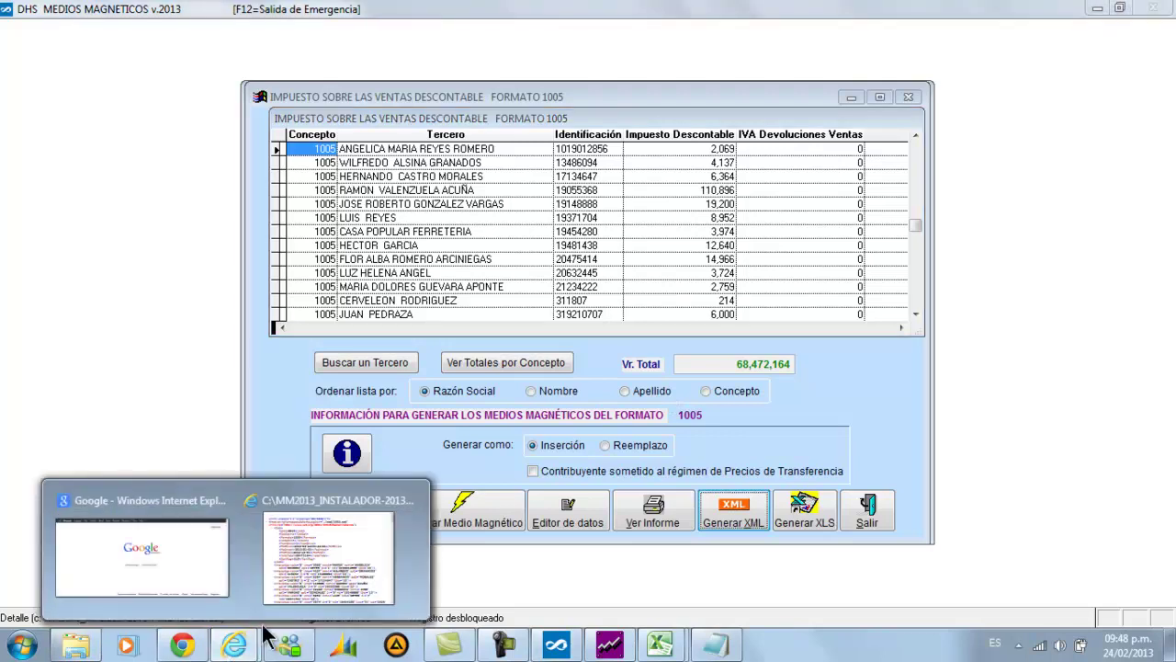
click(292, 590)
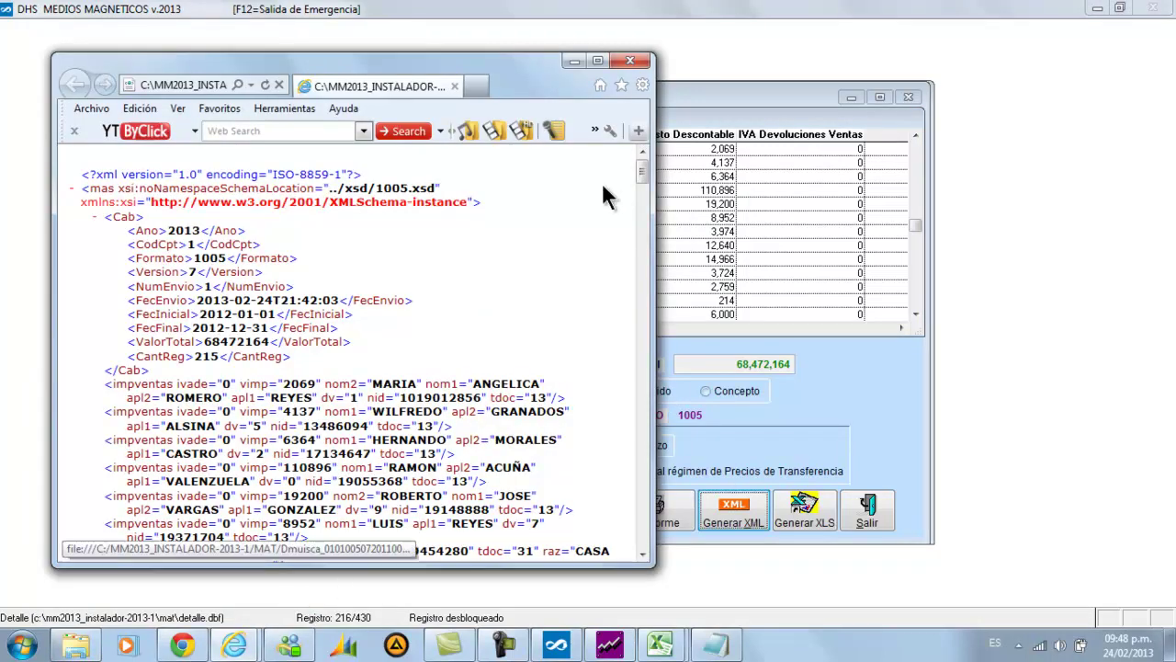
double_click(533, 67)
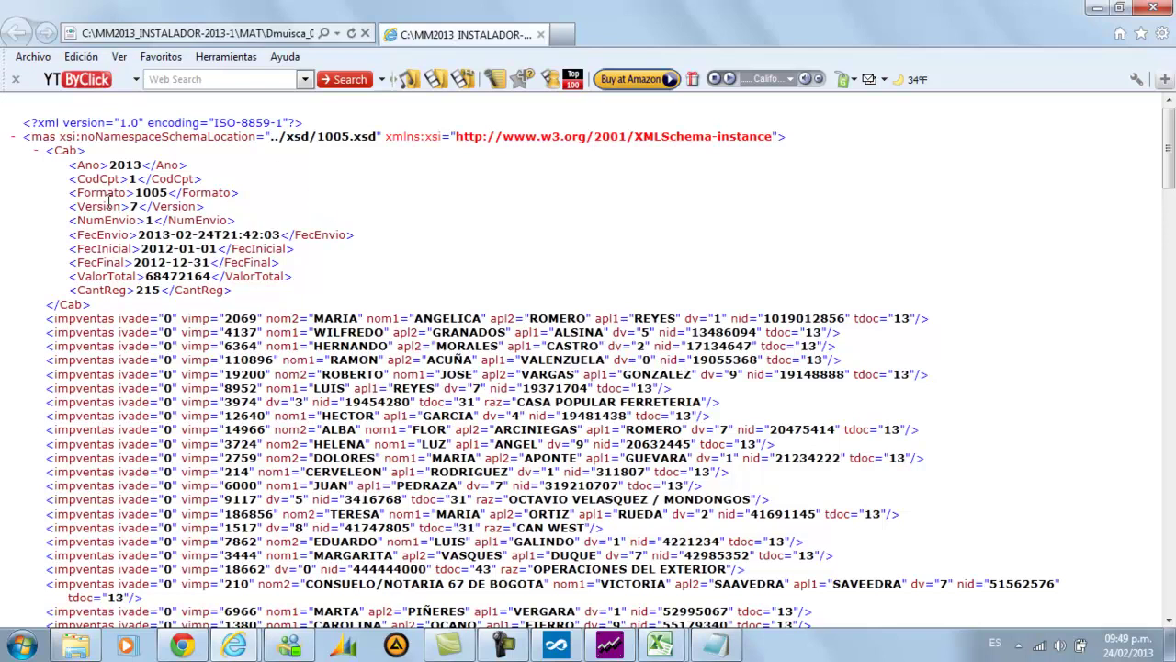
scroll(440, 257, down, 3)
scroll(434, 258, up, 3)
click(1148, 9)
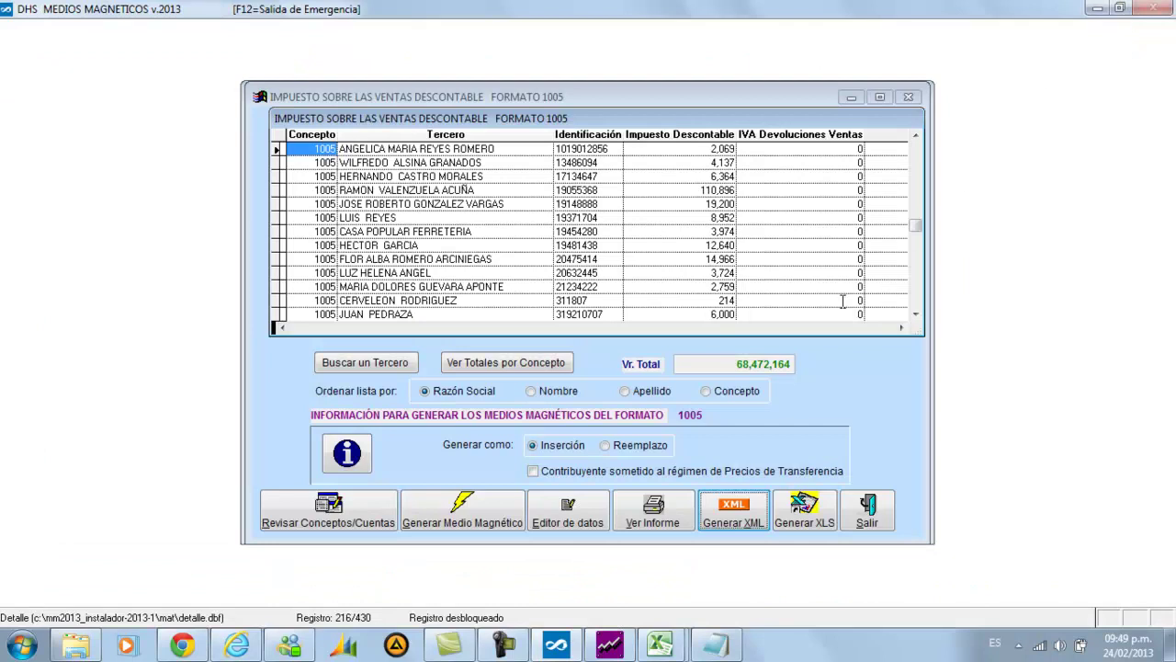
Exit the Format 1005 window and step down the formats list to format 1006
click(864, 507)
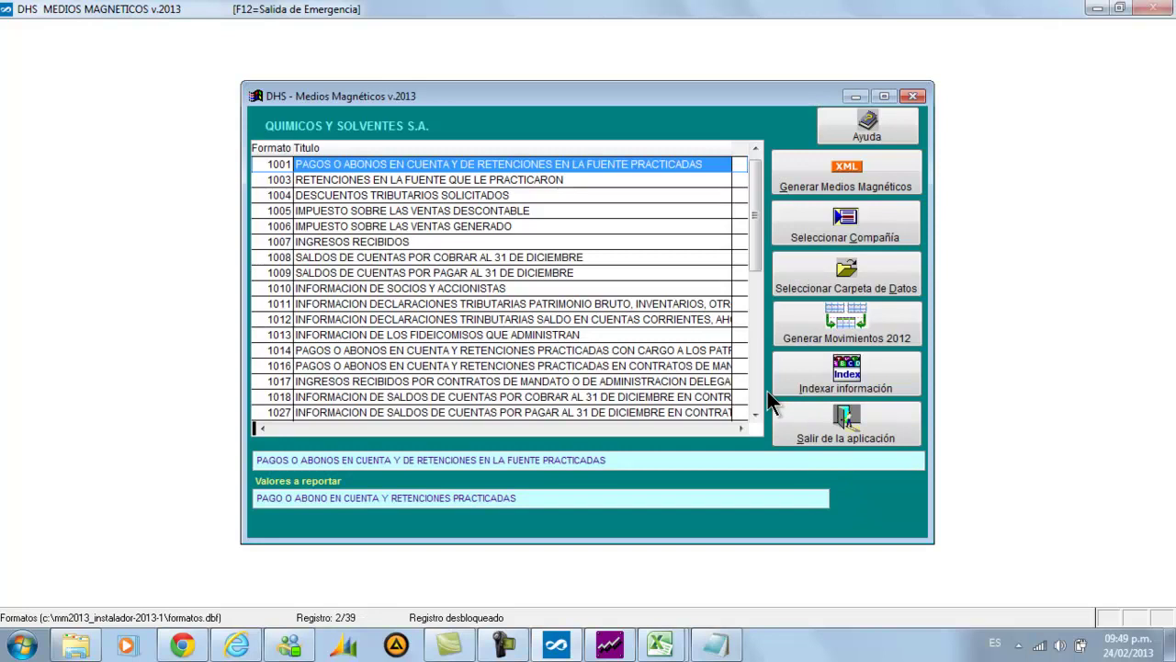
key(Down)
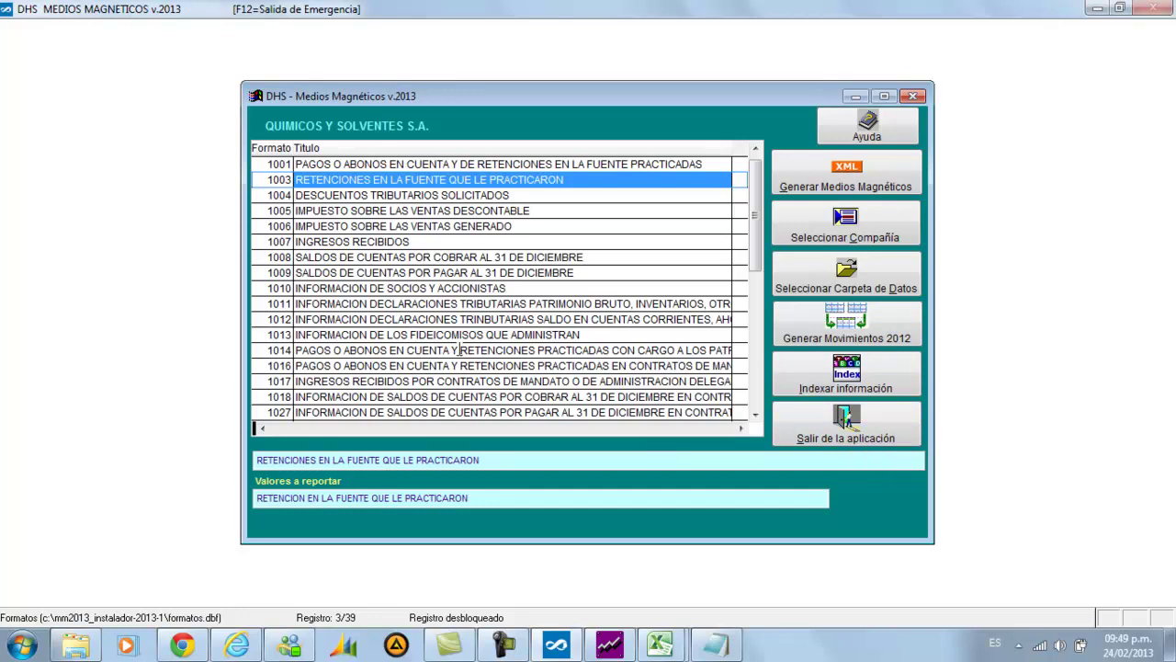
key(Down)
key(Down)
key(Down)
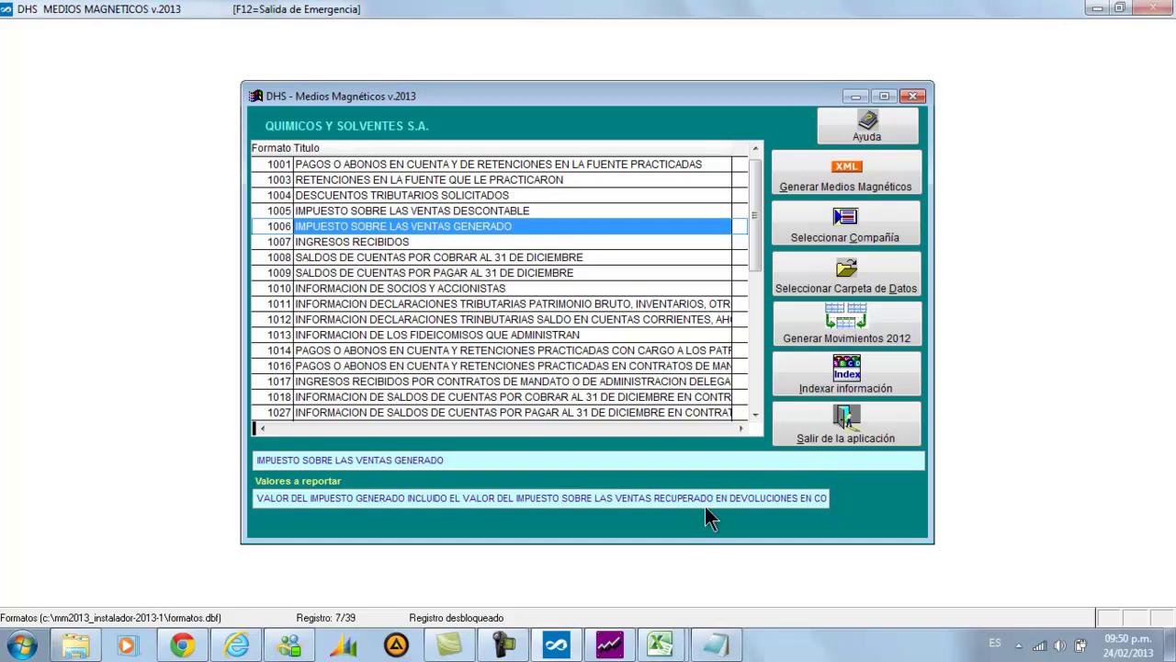
click(542, 645)
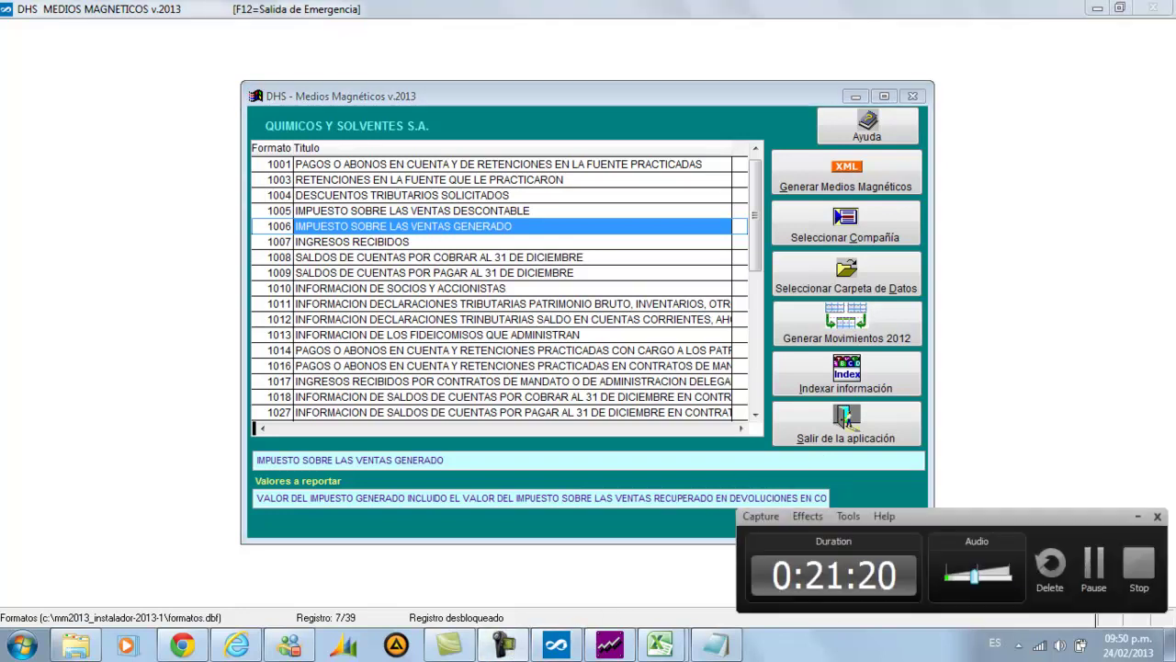